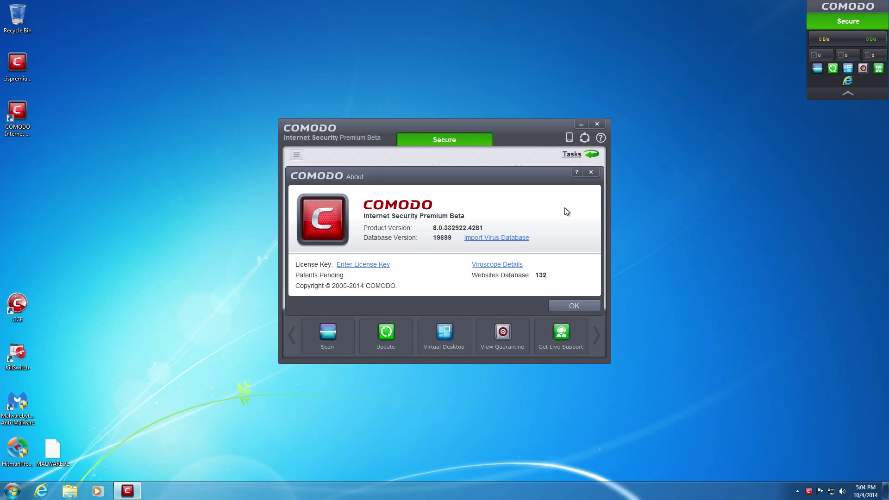
- Close the About window and switch from the virtual machine to the beta release notes in the host's Internet Explorer
click(591, 172)
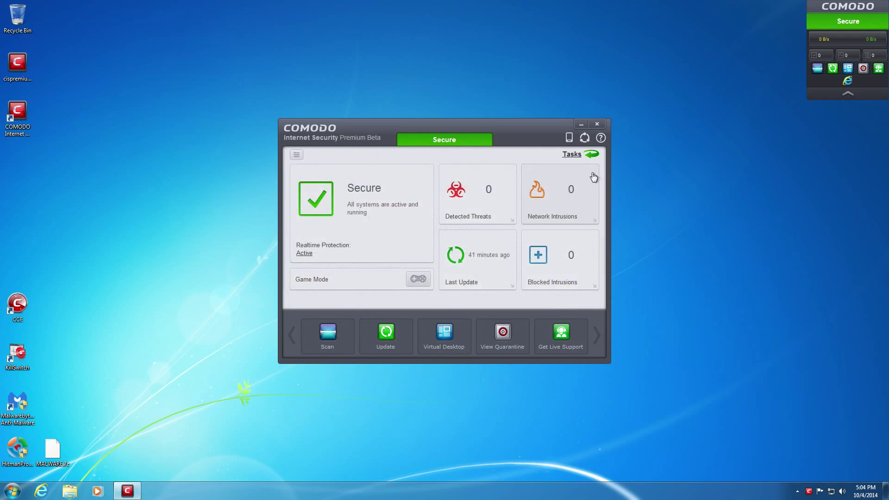
mouse_move(759, 7)
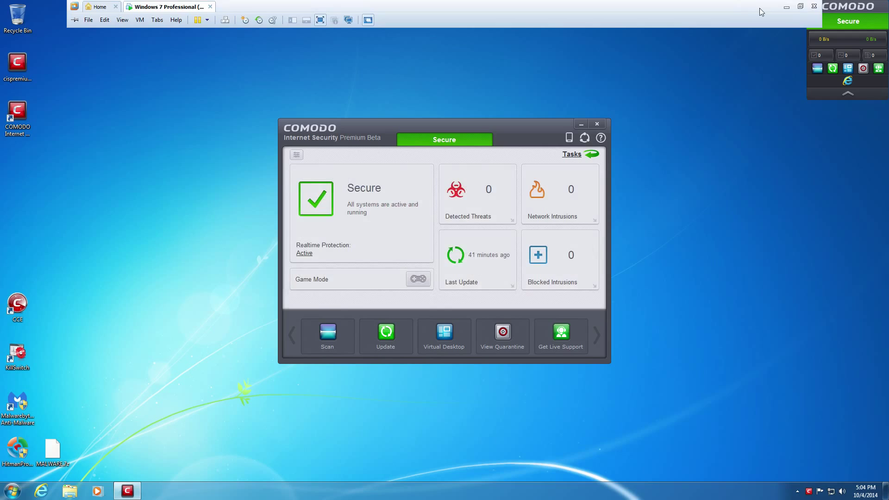
click(787, 11)
click(621, 107)
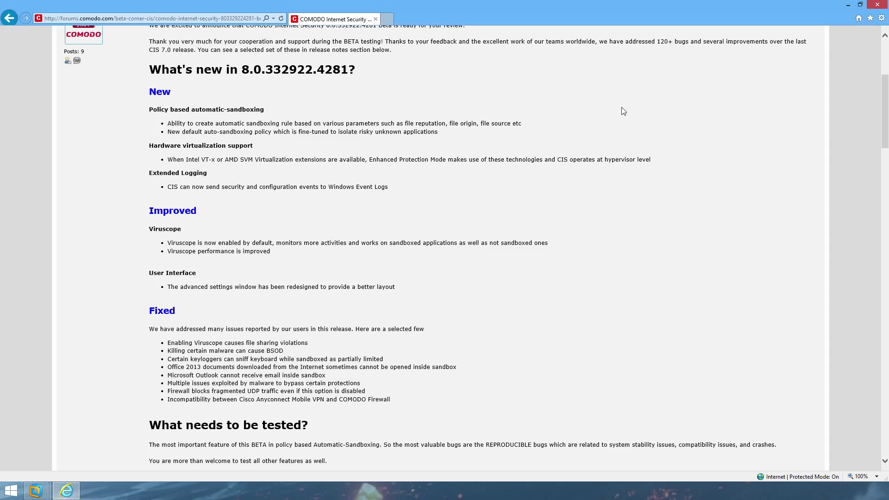
- Read the 8.0.332922.4281 release notes, covering the New, Improved and Fixed sections
scroll(622, 110, down, 3)
scroll(497, 162, up, 3)
scroll(317, 234, down, 3)
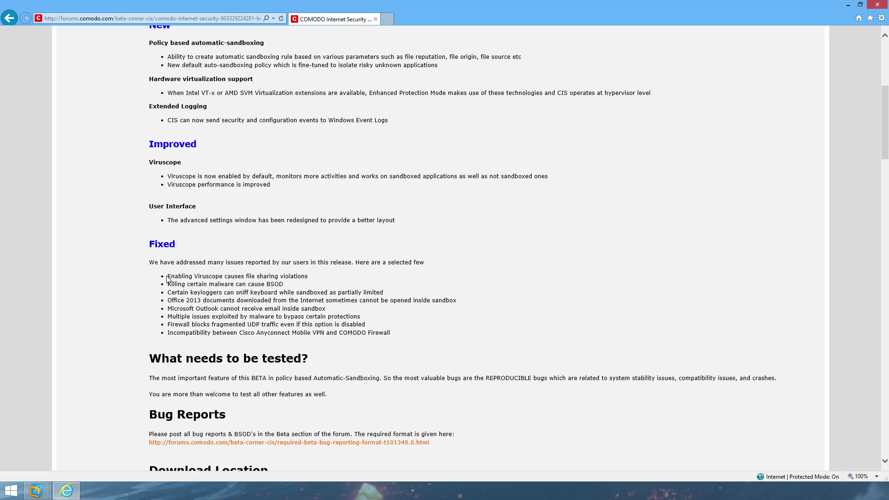
drag(168, 276, 298, 276)
click(338, 251)
scroll(534, 190, up, 5)
scroll(535, 190, down, 4)
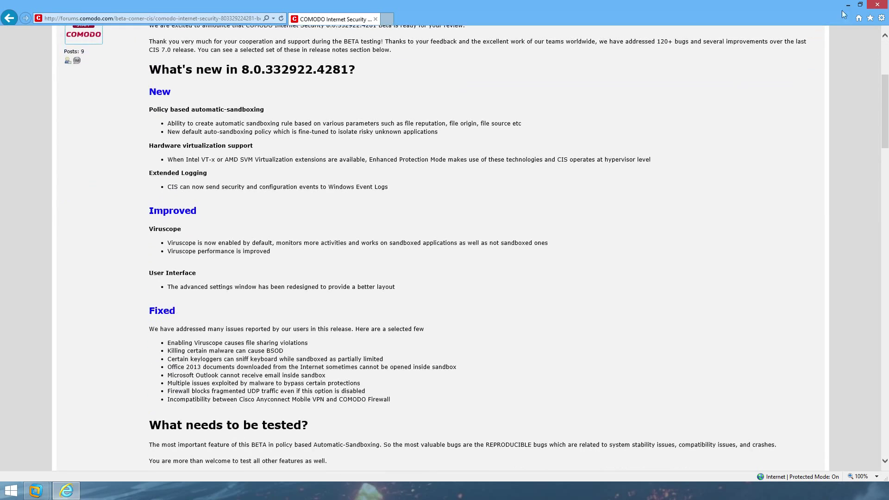
- Close the release notes browser and return to the Windows 7 virtual machine
click(869, 6)
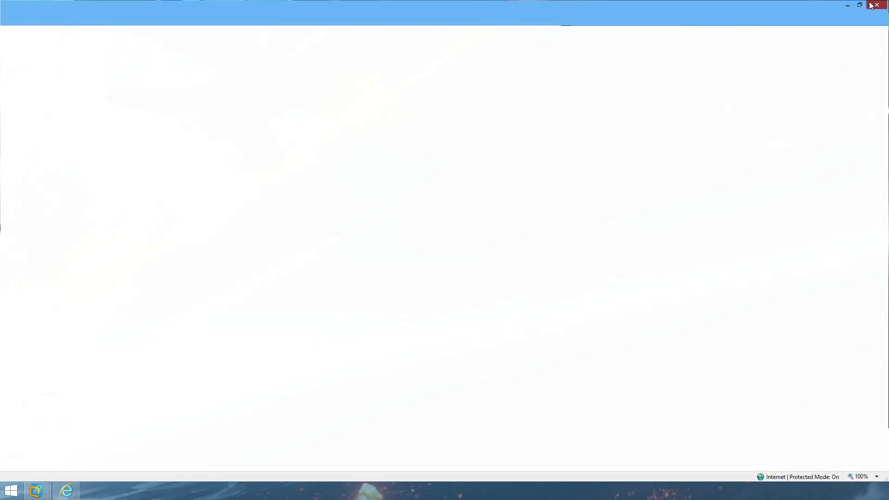
mouse_move(37, 491)
click(175, 446)
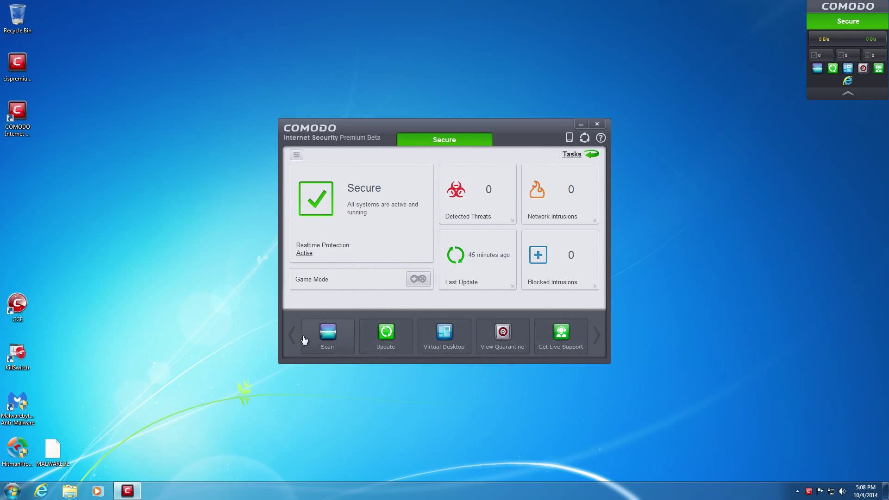
- Remove the Get Live Support shortcut from the task bar of the security program's home screen
right_click(564, 337)
click(584, 342)
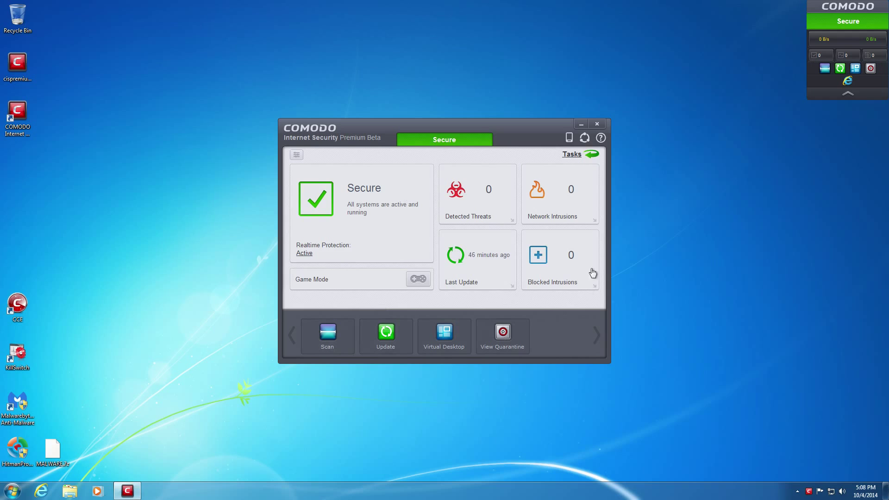
- Look through the General, Firewall, Sandbox and Advanced task groups
click(592, 155)
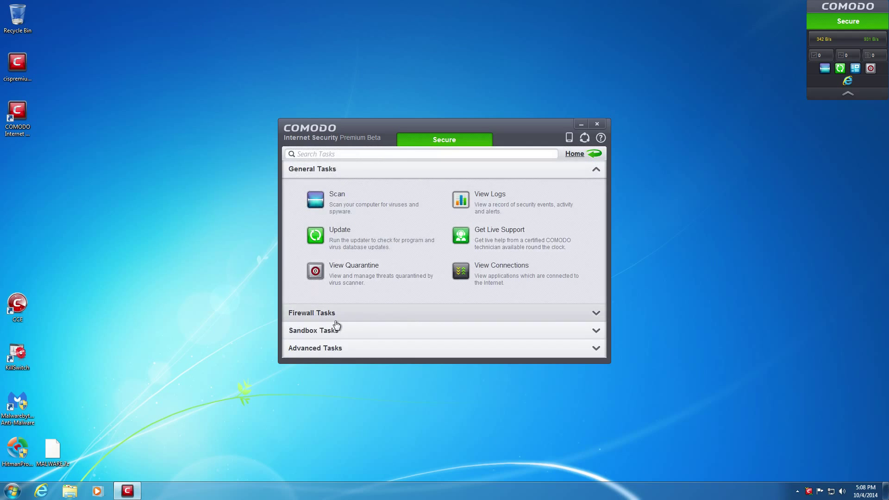
click(370, 318)
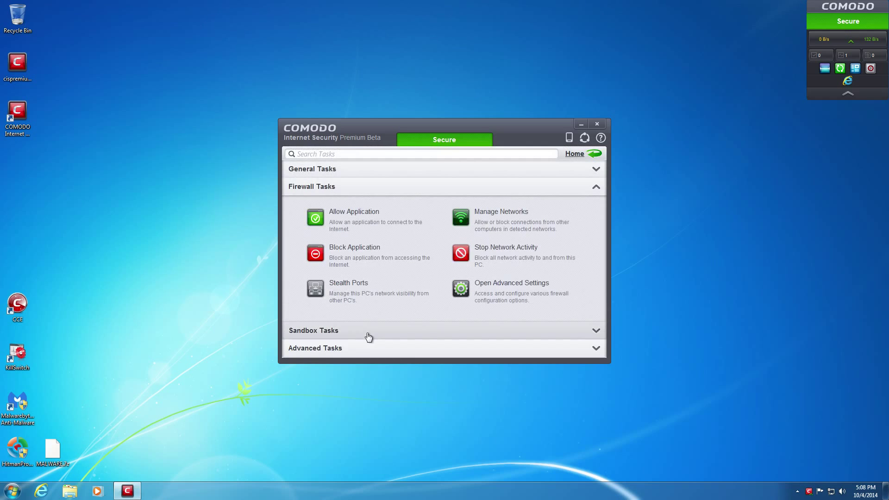
click(417, 333)
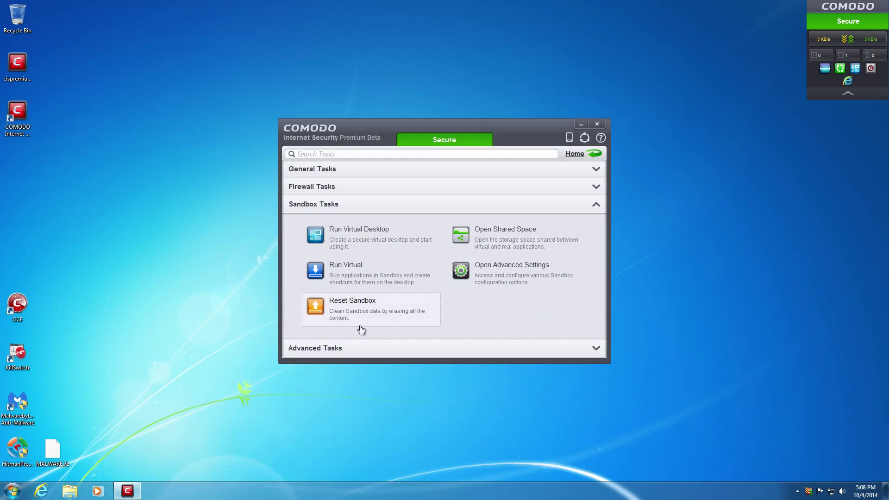
click(313, 349)
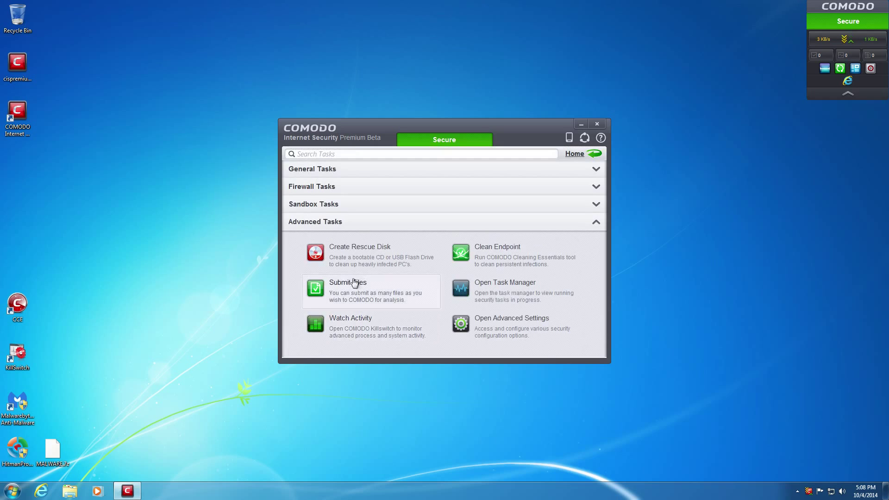
- Add Reset Sandbox to the home screen's task bar and place it between Virtual Desktop and View Quarantine
click(364, 213)
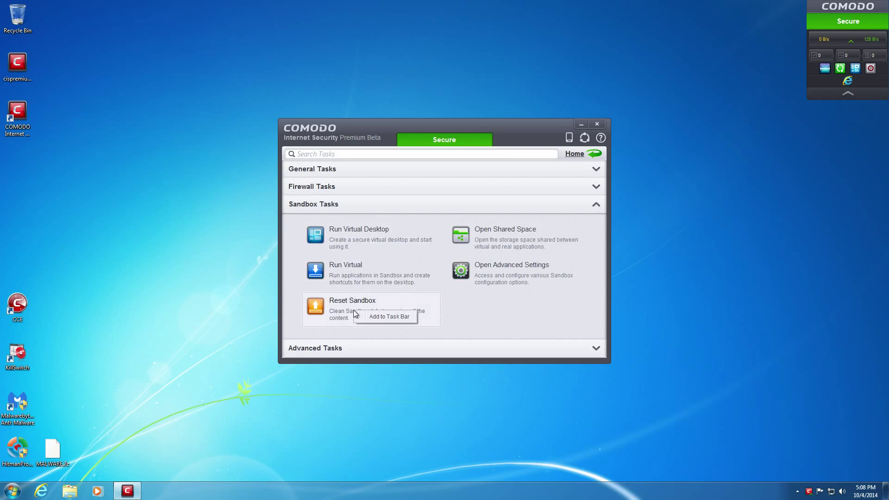
click(373, 316)
click(594, 153)
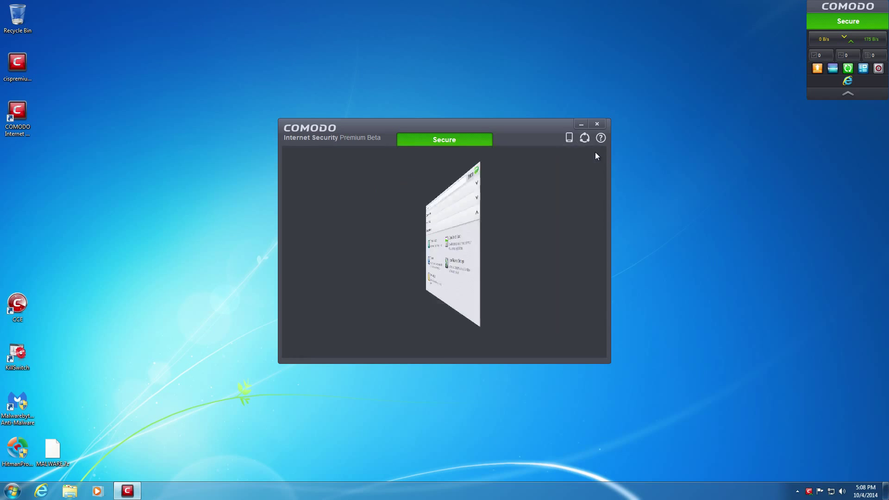
drag(350, 338, 502, 342)
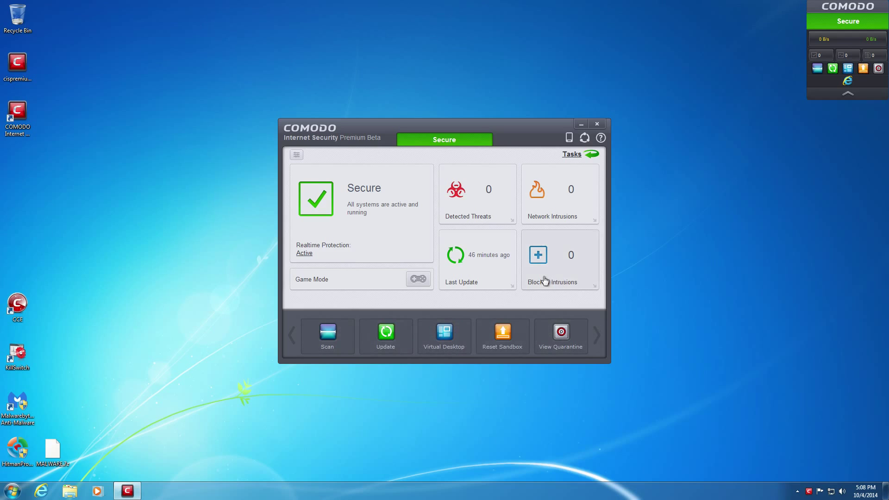
- View the home screen's detailed status layout and return to the simple layout
click(296, 155)
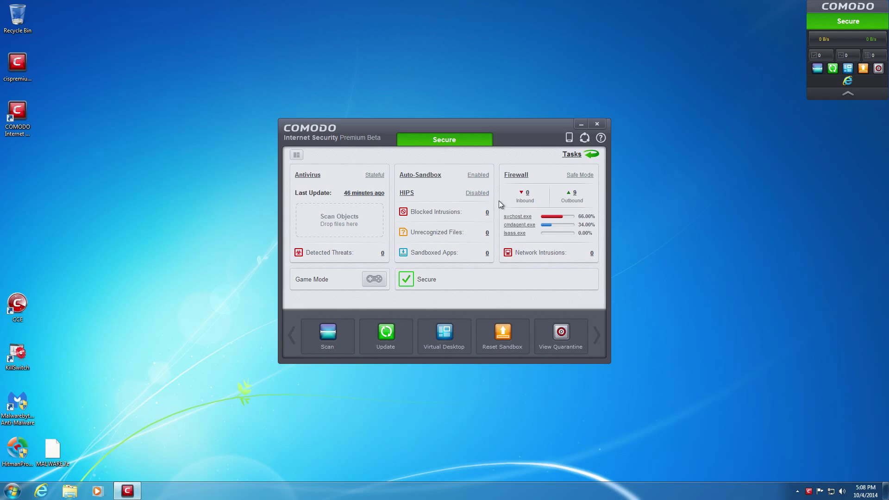
click(296, 155)
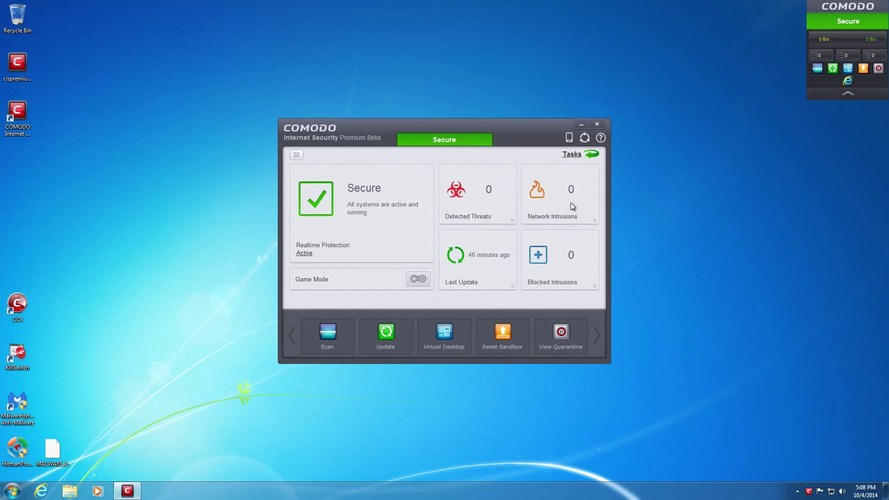
- Open the Advanced Settings and review the User Interface, Updates, Logging and Configuration pages of the general settings
click(592, 154)
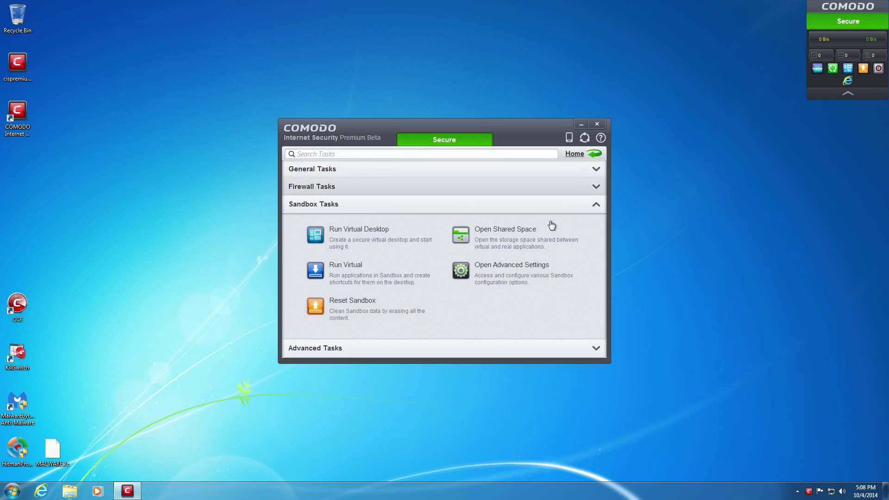
click(397, 348)
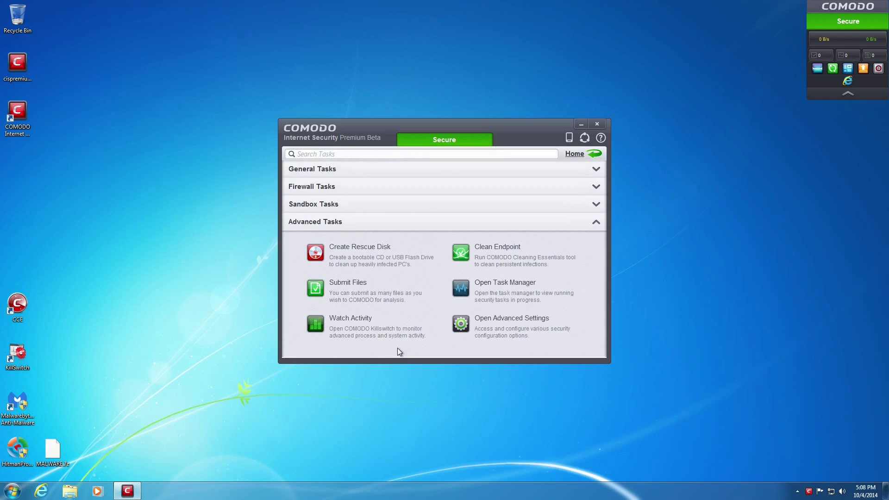
click(507, 323)
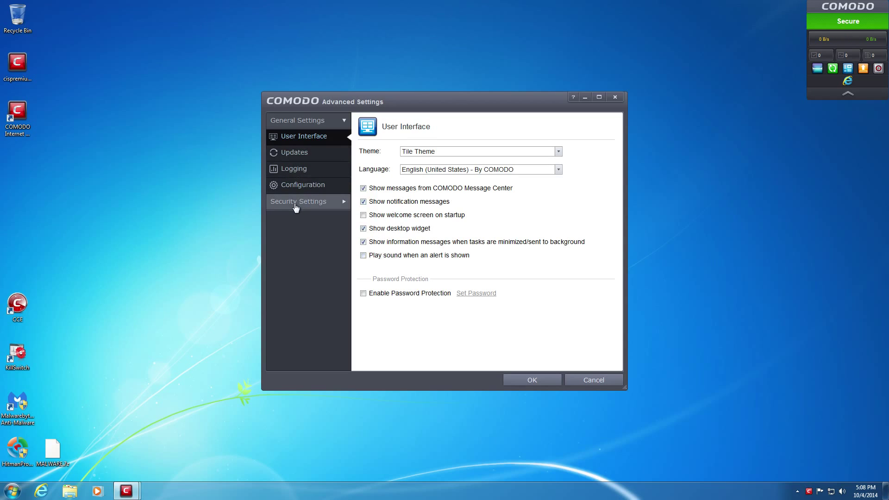
click(288, 155)
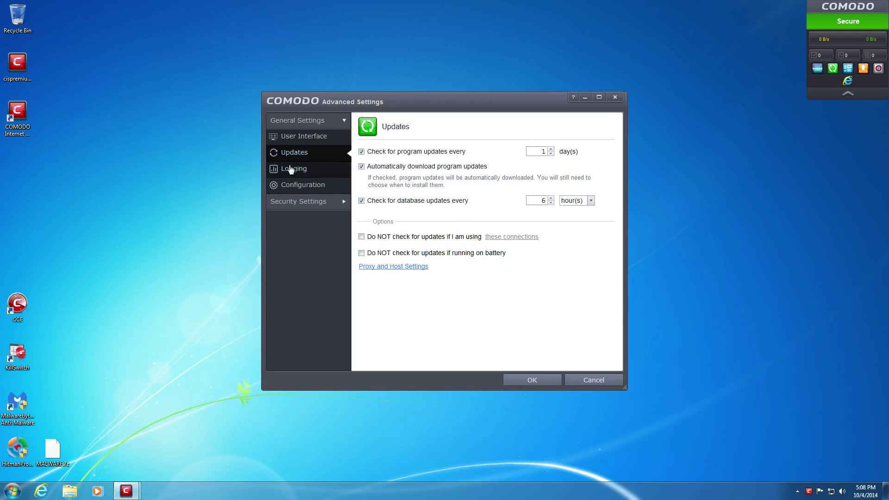
click(290, 170)
click(292, 187)
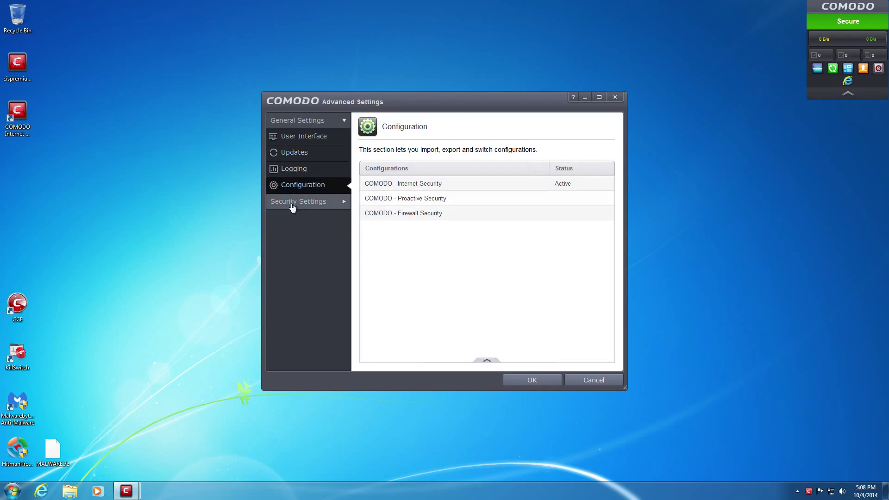
- Review the Antivirus security settings for Realtime Scan, Scans and Exclusions
click(294, 205)
click(310, 152)
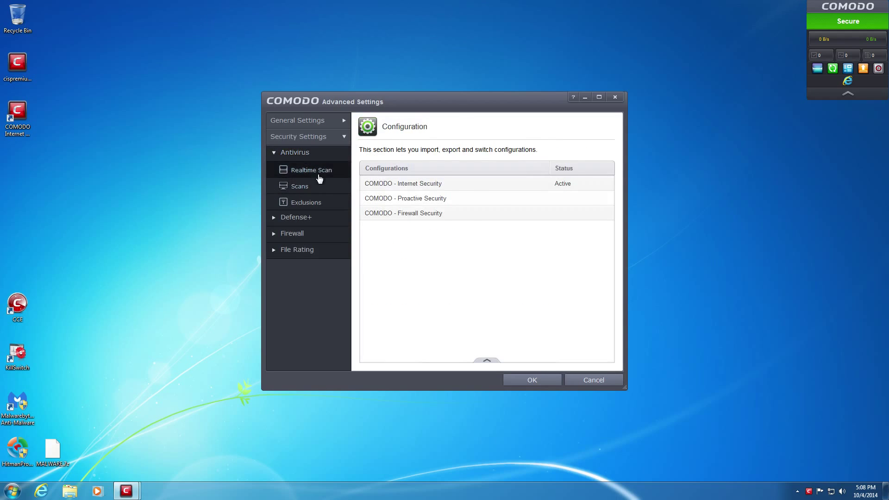
click(316, 171)
click(316, 189)
click(314, 202)
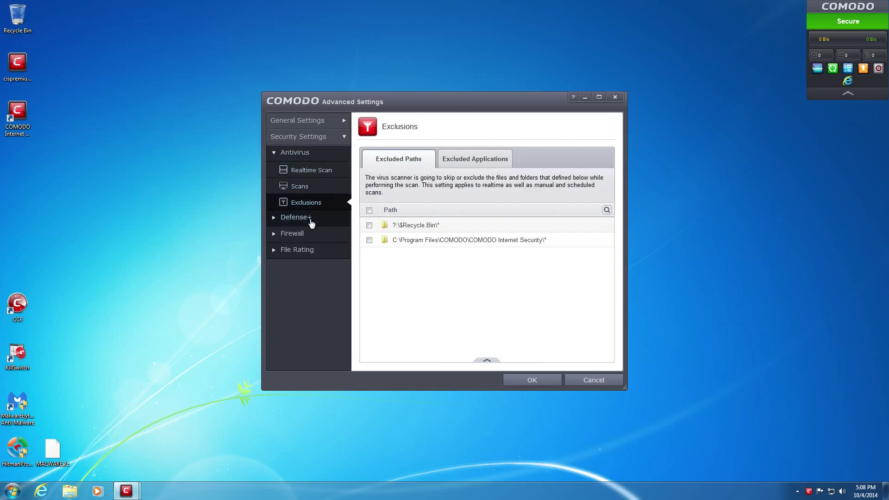
- Review the Viruscope and HIPS Settings pages under Defense+
click(307, 217)
click(305, 219)
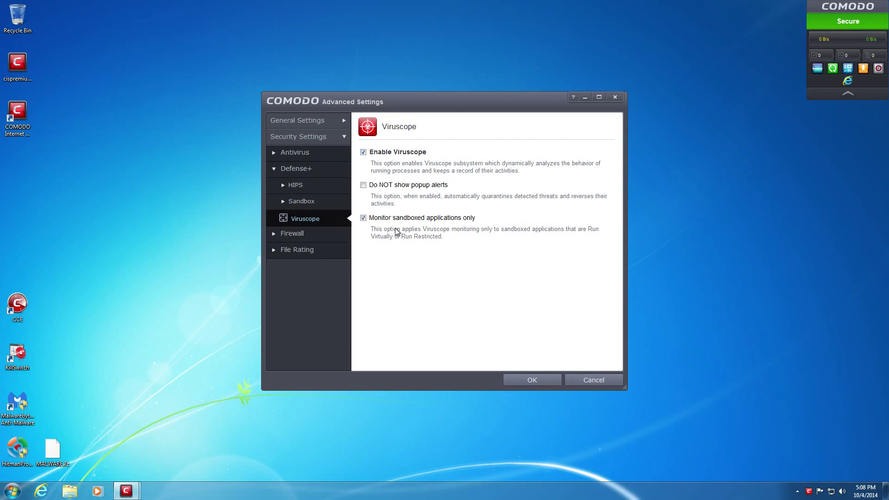
click(302, 185)
click(301, 202)
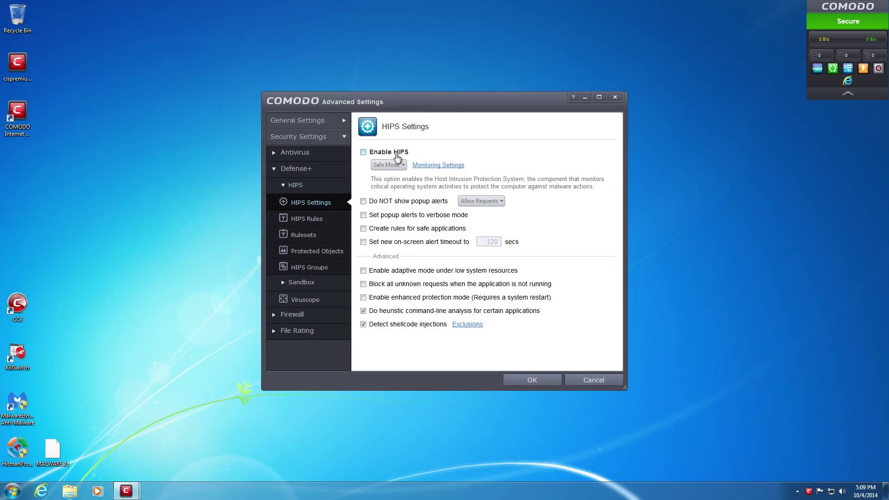
click(297, 186)
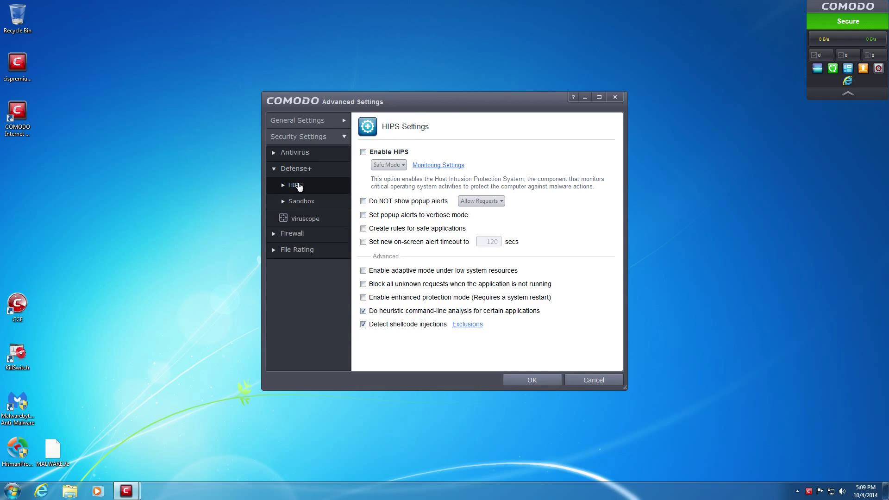
click(297, 170)
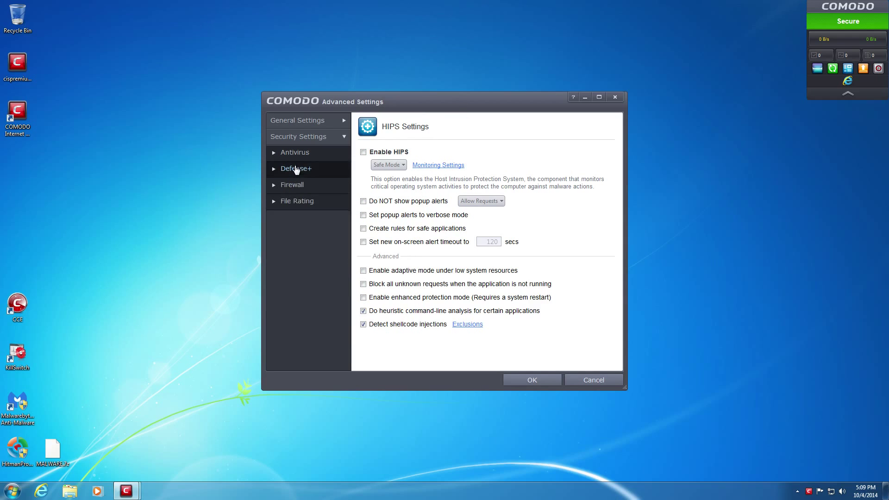
- Review the Sandbox Settings and the Auto-Sandbox rules under Defense+
click(297, 172)
click(293, 203)
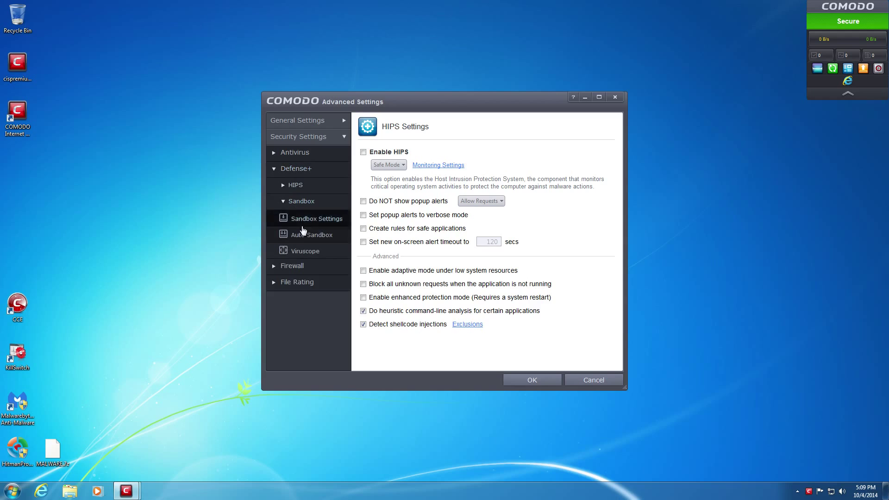
click(300, 222)
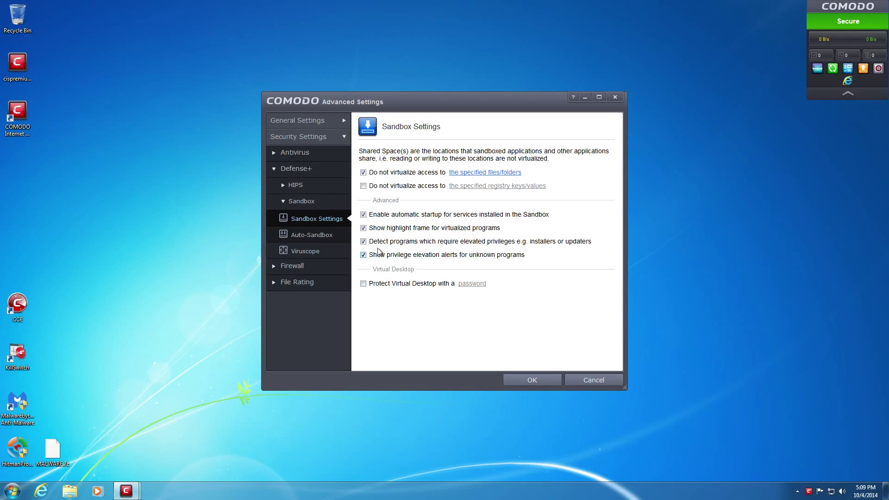
click(330, 239)
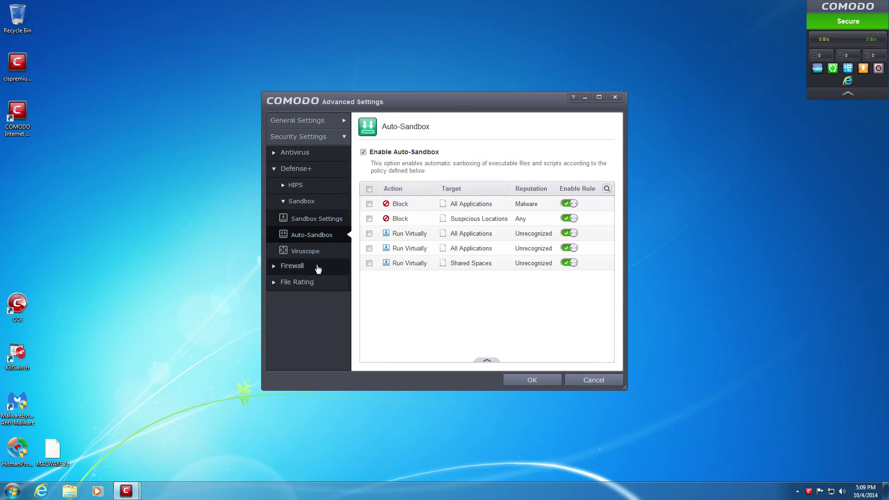
- Start a new Auto-Sandbox rule and review the available actions and target types
click(486, 360)
click(401, 343)
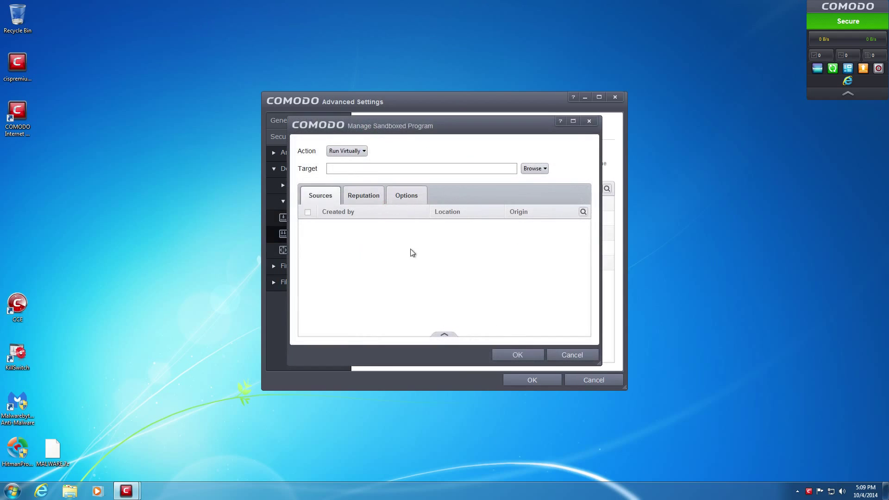
click(362, 152)
click(400, 152)
click(535, 169)
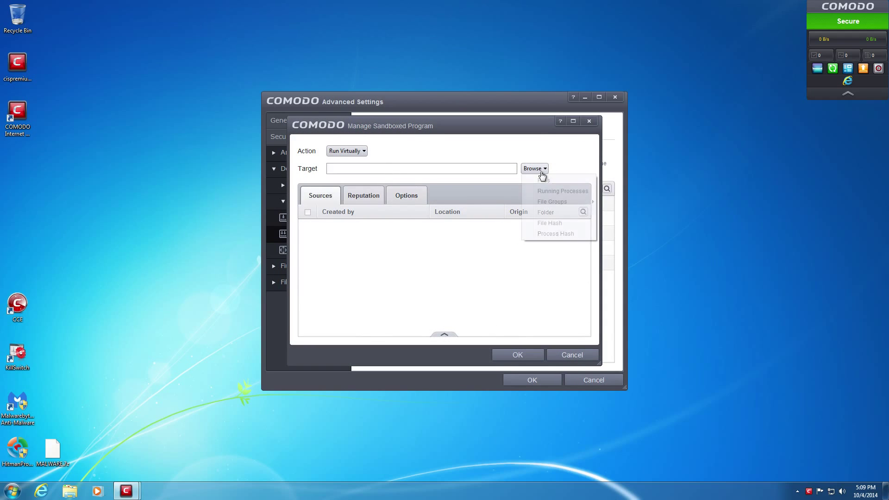
click(535, 169)
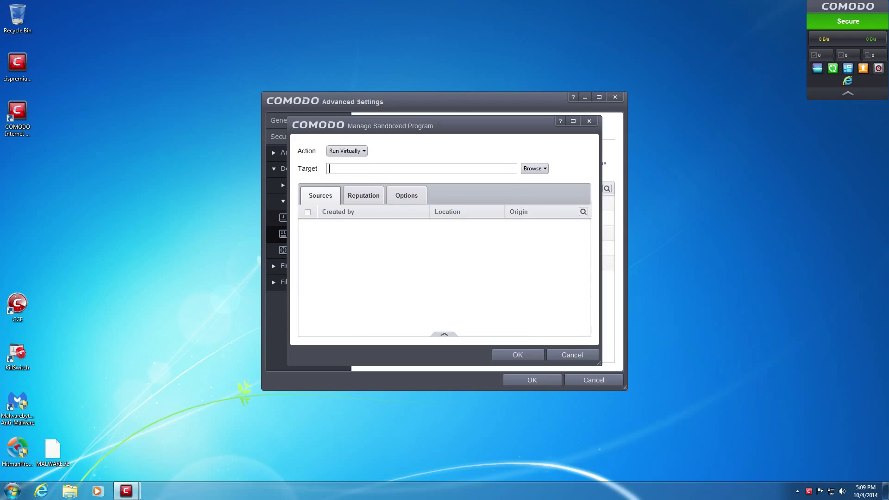
click(333, 153)
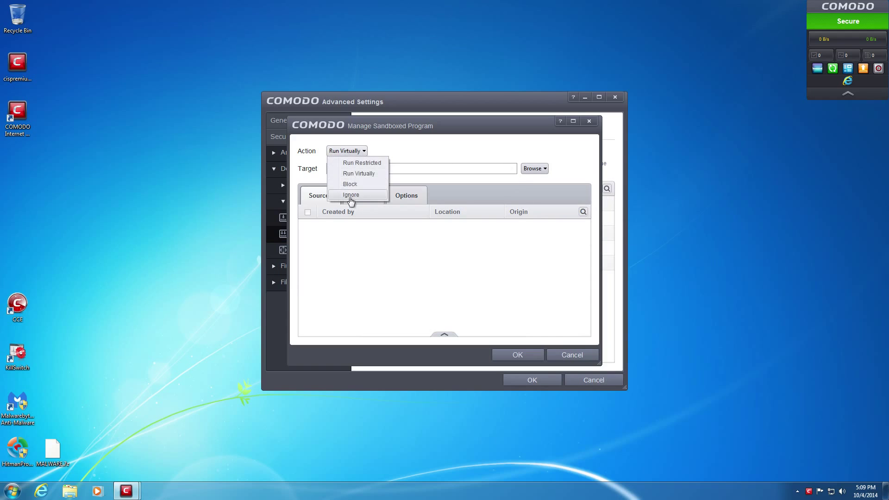
click(404, 191)
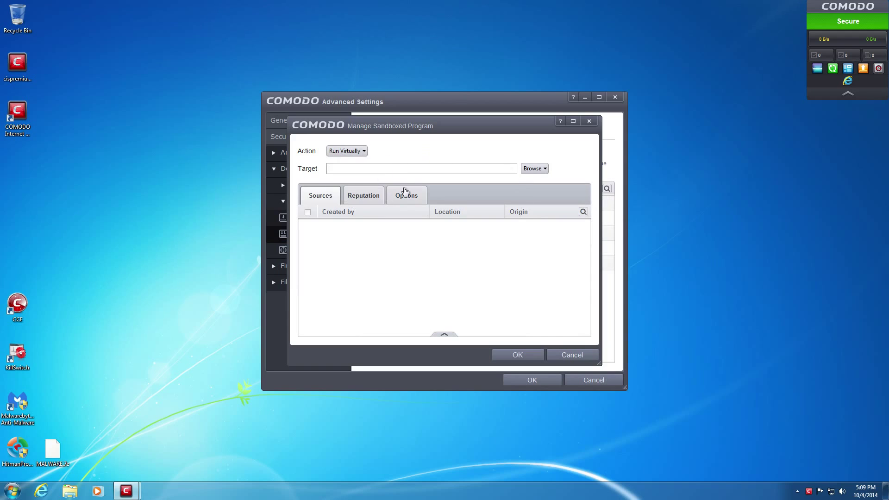
- Examine the file rating condition in the new Auto-Sandbox rule's Reputation settings
click(372, 197)
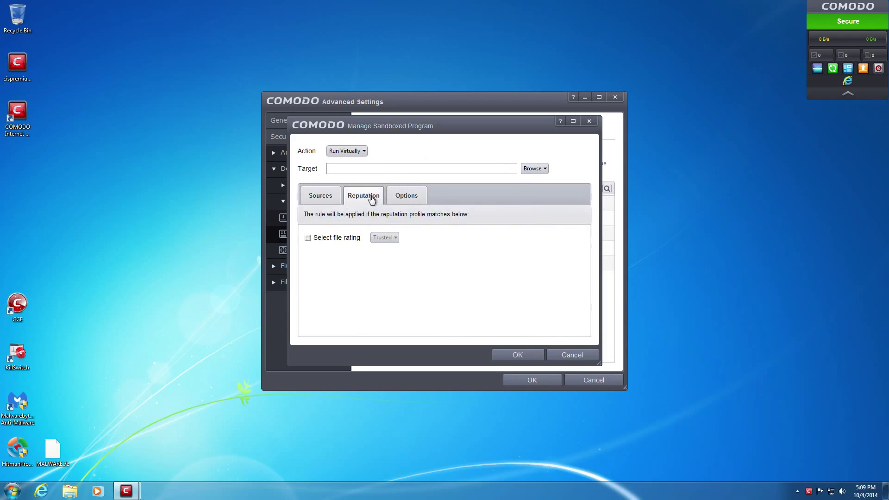
click(330, 239)
click(377, 240)
click(348, 241)
click(345, 241)
- Examine the new rule's logging, restriction level and resource limit options, then discard the rule
click(406, 196)
click(341, 237)
click(396, 234)
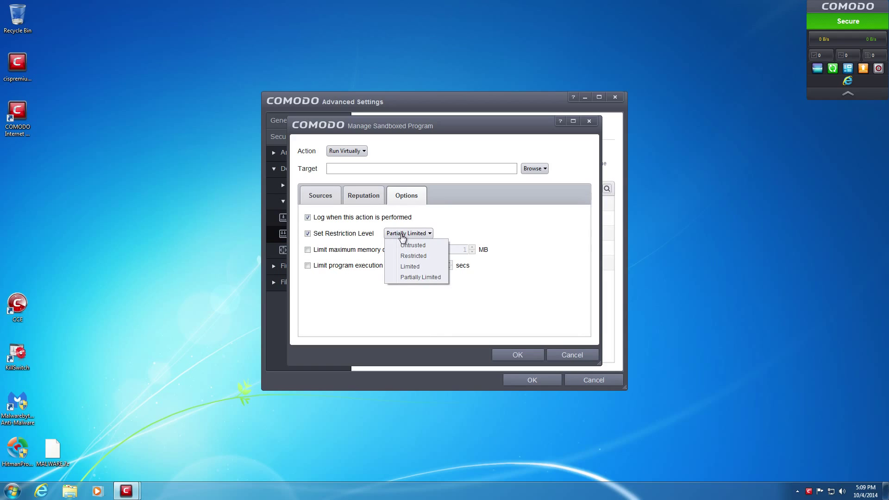
click(347, 234)
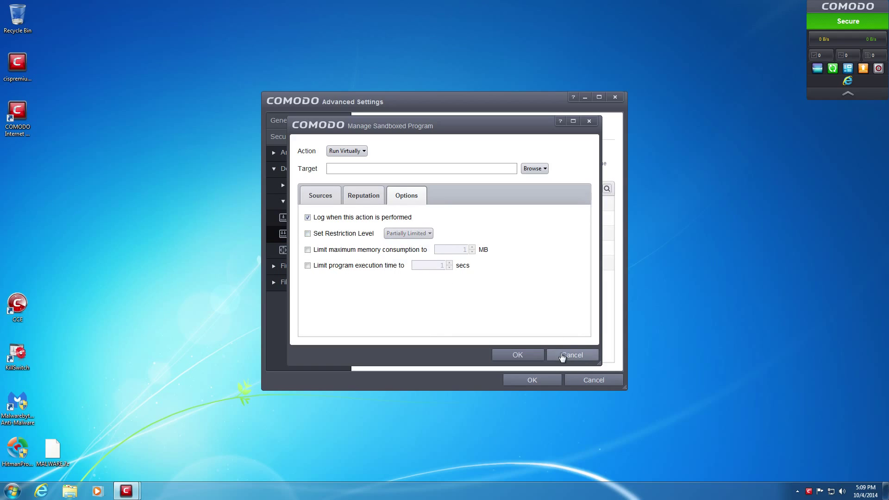
click(318, 196)
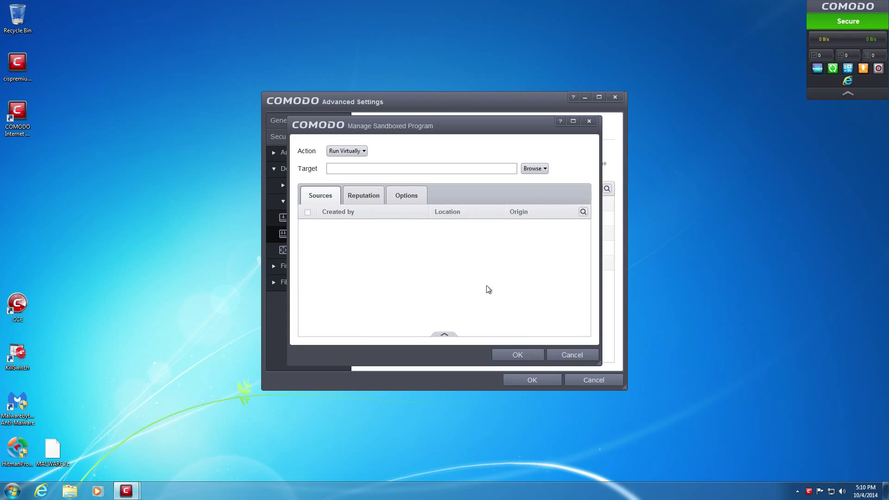
click(556, 355)
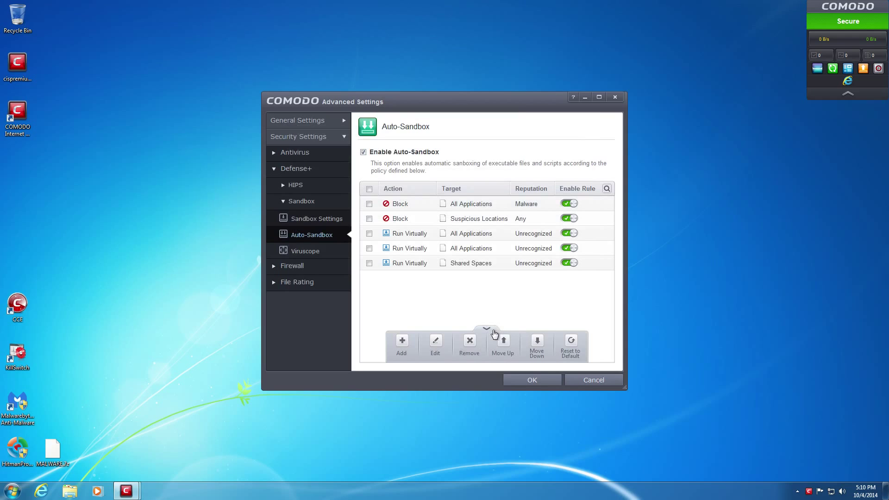
- Review the sources, reputation and options of the first Run Virtually rule for All Applications, leaving without saving
click(489, 329)
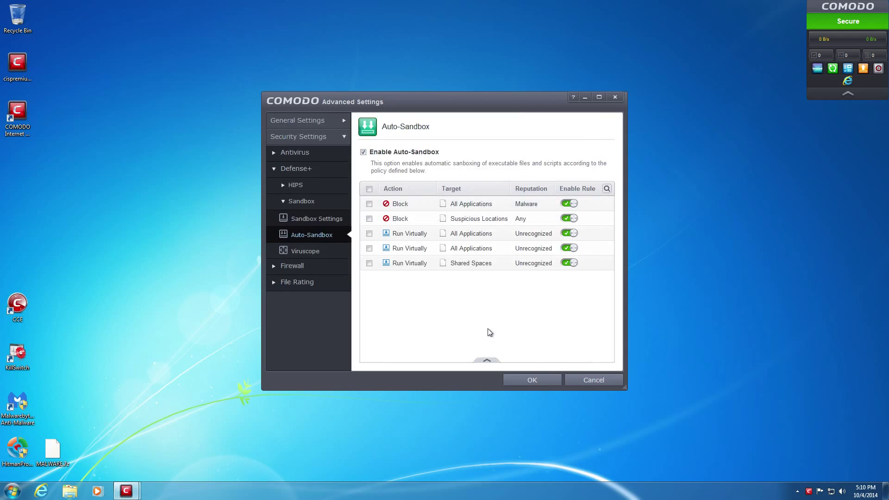
click(405, 237)
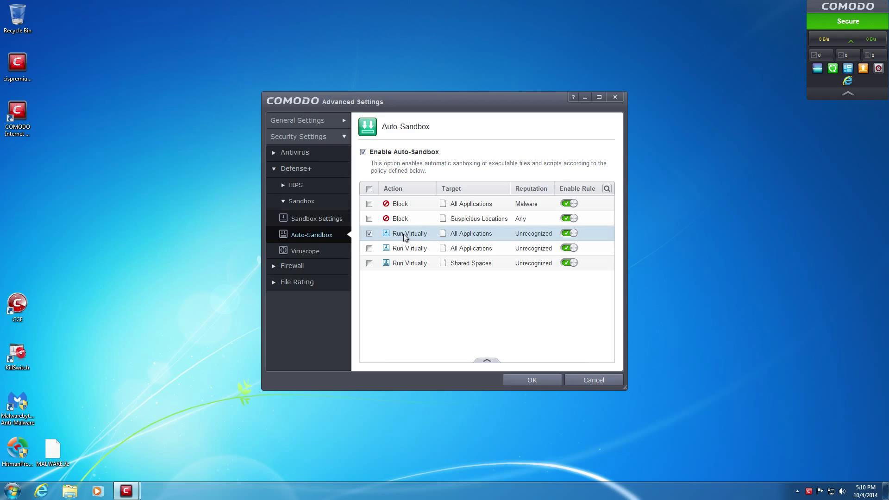
click(482, 363)
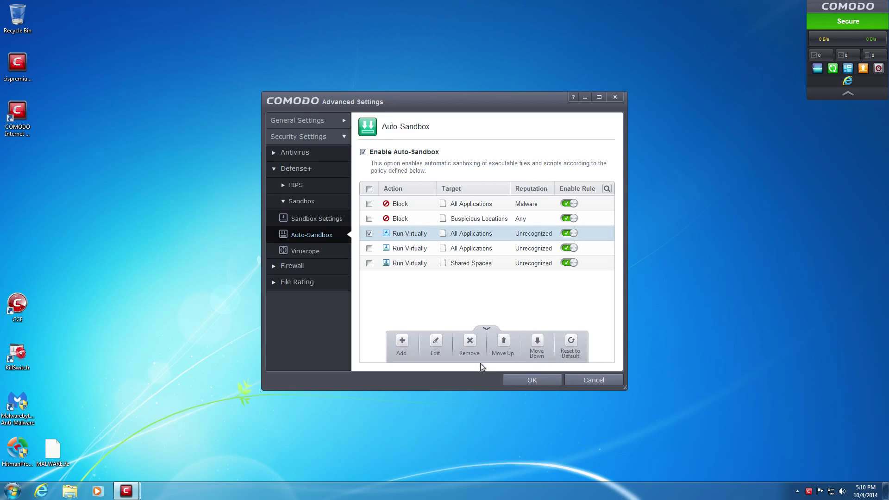
click(435, 348)
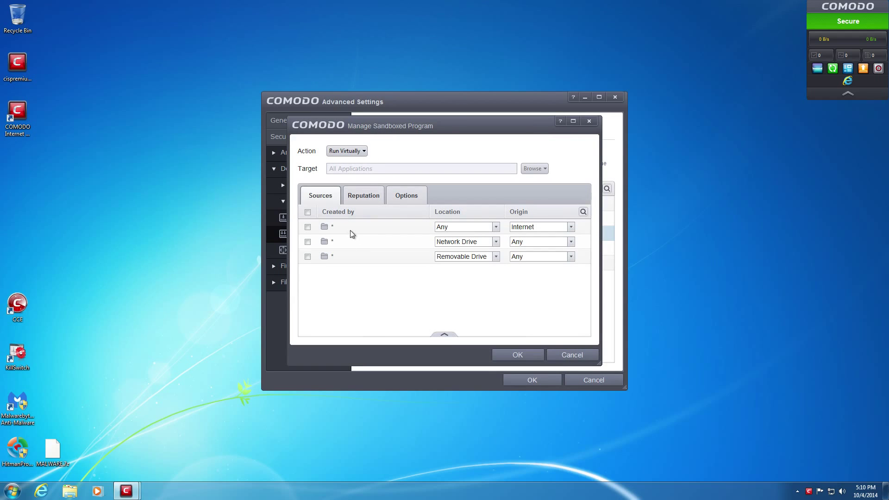
click(364, 197)
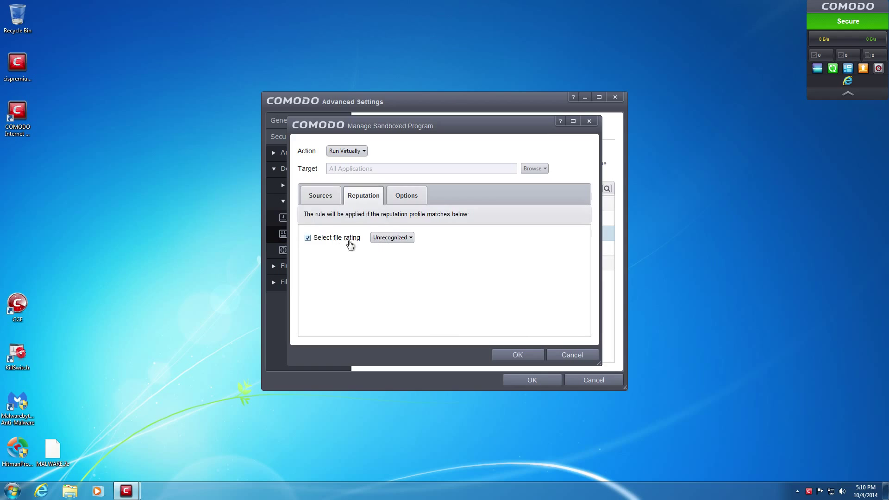
click(313, 198)
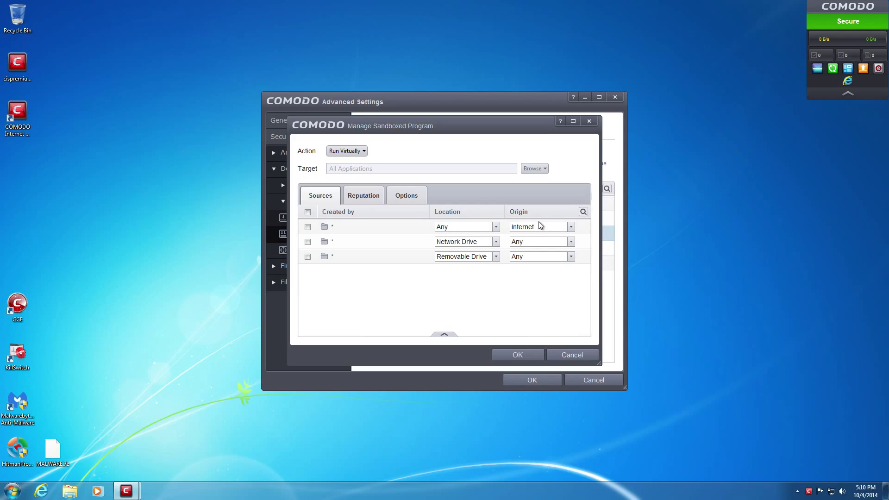
click(379, 198)
click(401, 197)
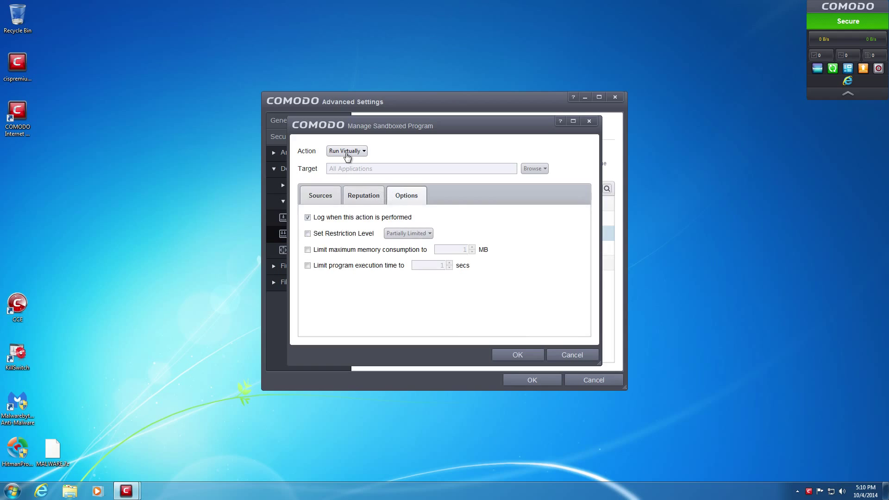
click(324, 199)
click(568, 358)
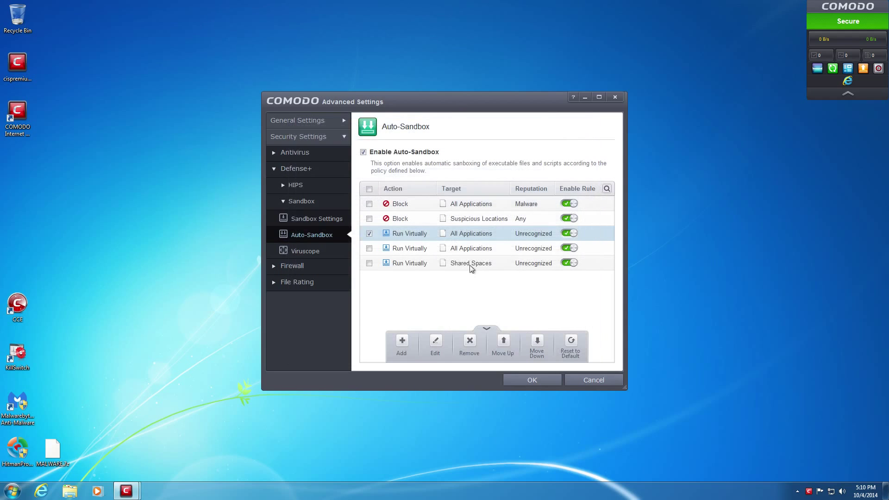
- Review the sources and reputation of the second Run Virtually rule for All Applications, leaving without saving
click(418, 248)
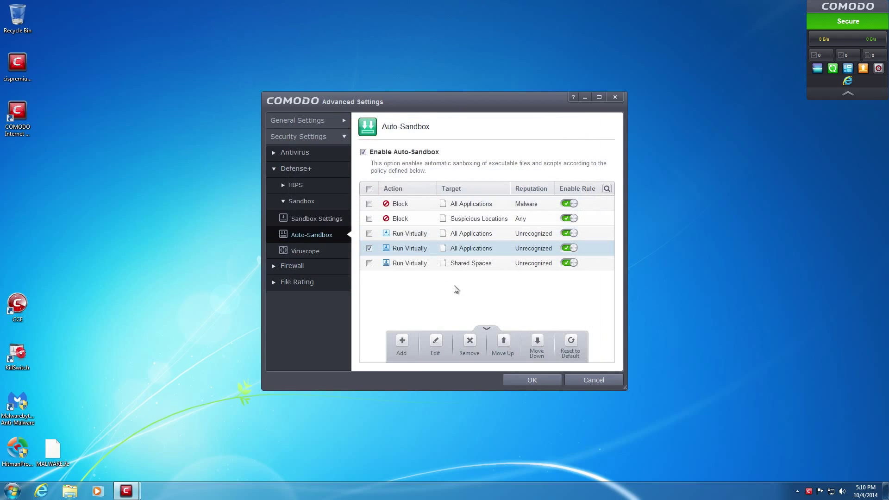
click(436, 347)
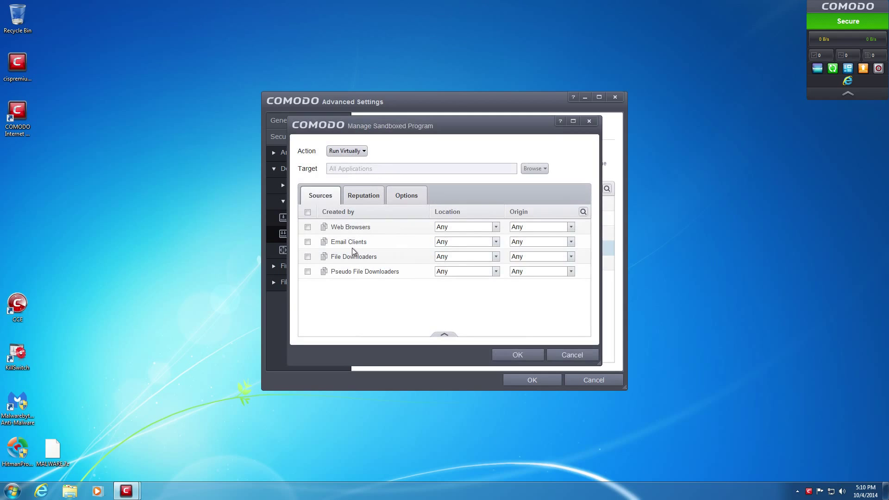
click(364, 197)
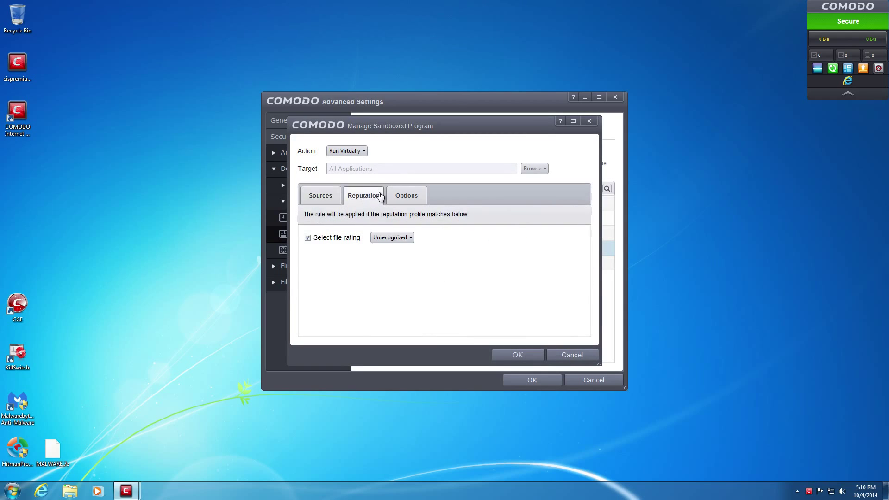
click(331, 200)
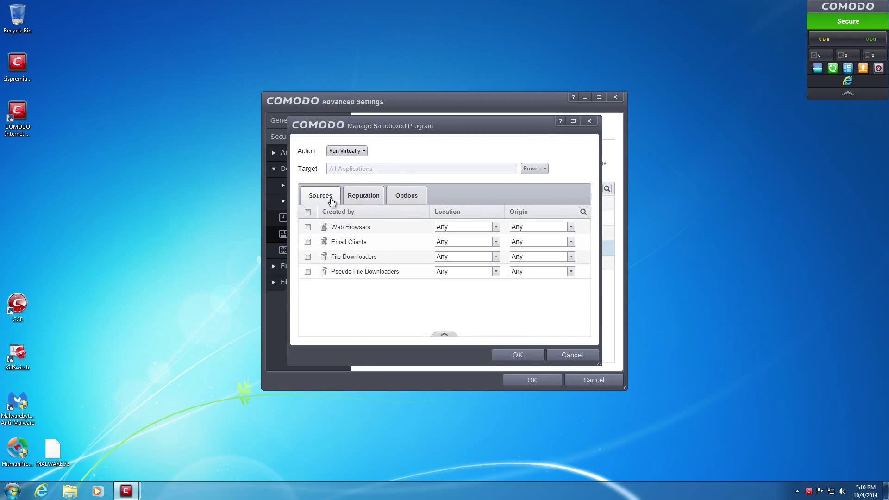
click(571, 354)
- In the first Run Virtually rule for All Applications, set the Internet source's origin to Any and confirm the rule
click(416, 262)
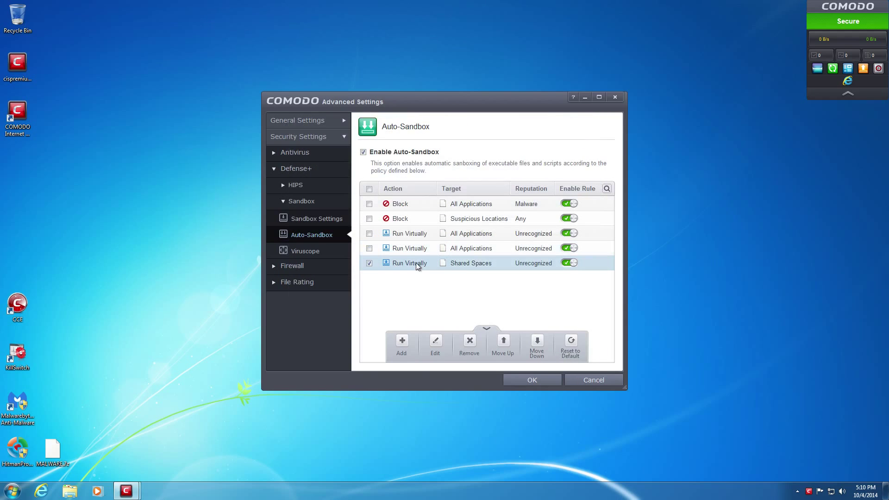
click(409, 237)
click(436, 345)
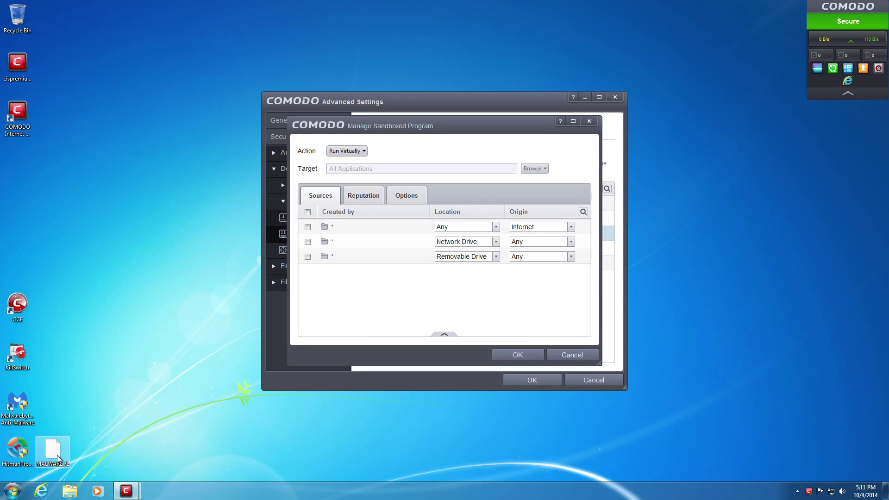
click(530, 230)
click(528, 234)
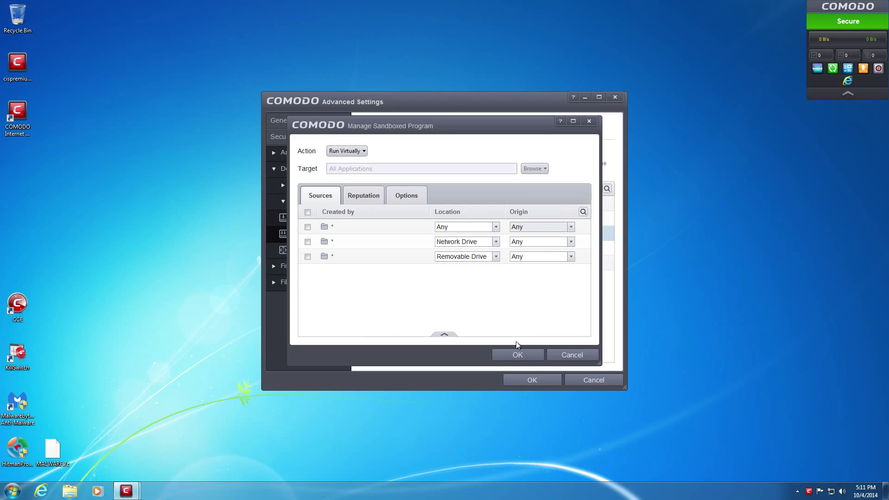
click(517, 355)
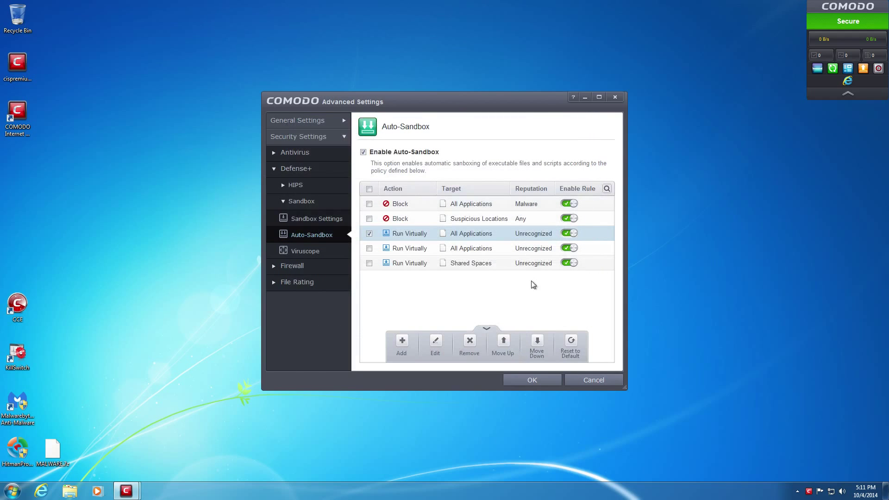
- Save the Advanced Settings and close the COMODO main window
click(484, 332)
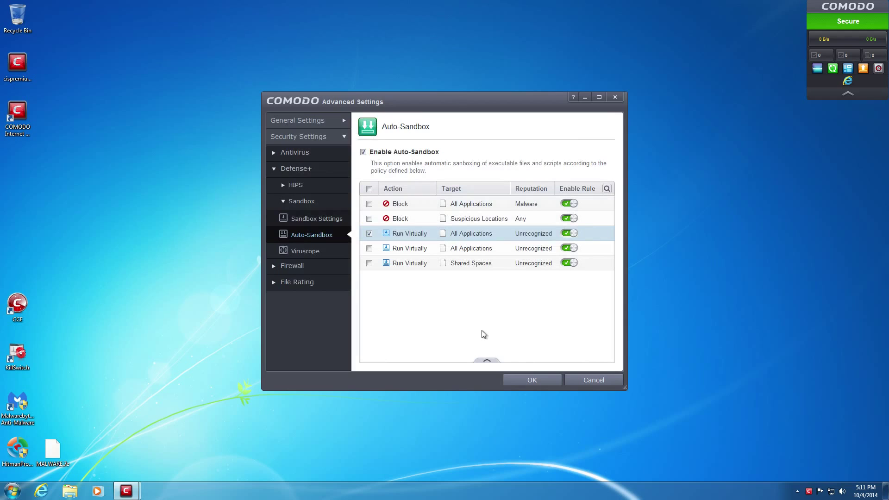
click(525, 382)
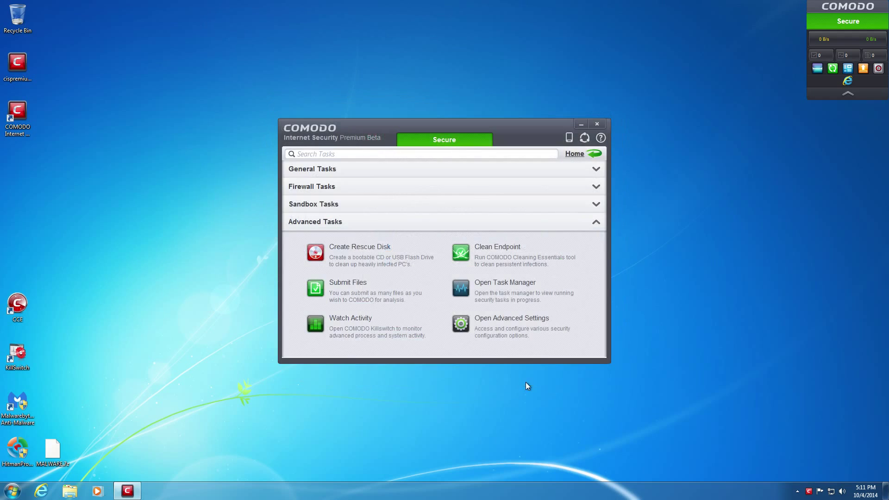
click(594, 154)
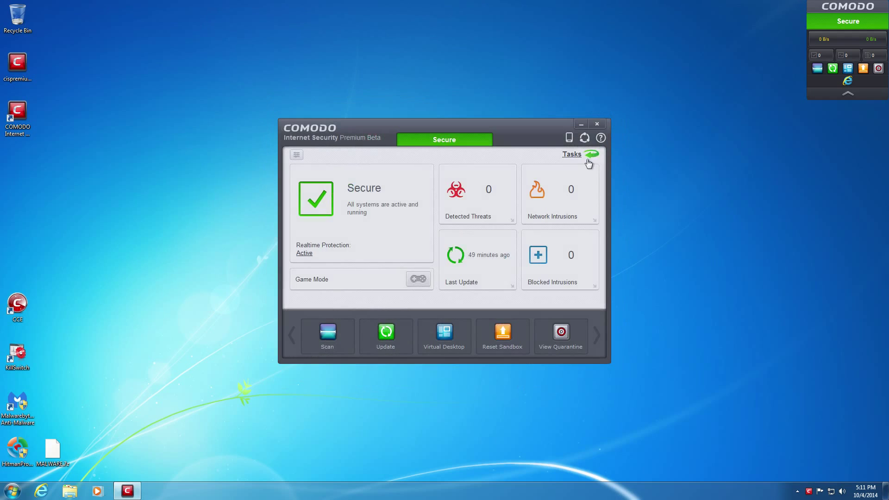
click(596, 125)
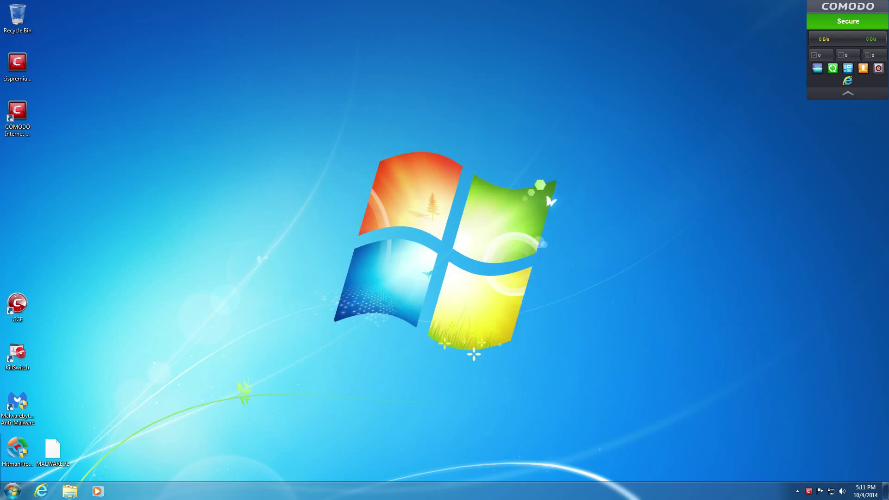
- Switch to Internet Explorer, shrink it from full screen and move its window closer to the desktop's upper-left corner
click(41, 491)
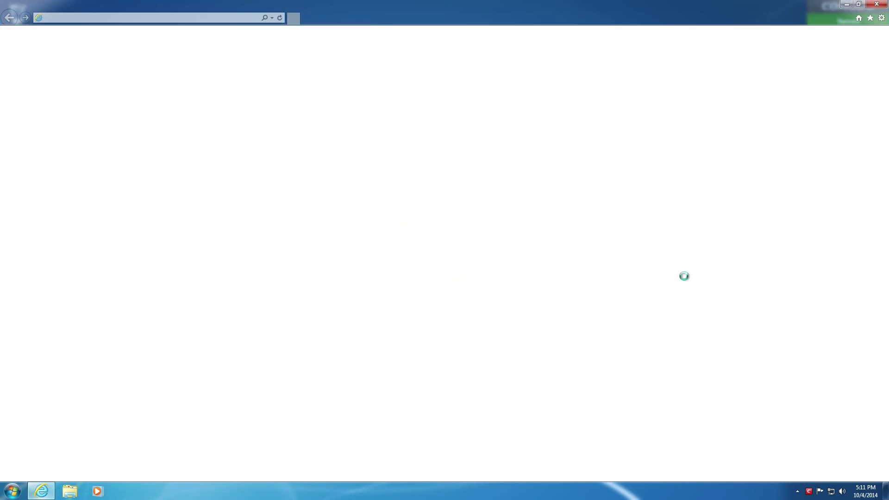
click(858, 4)
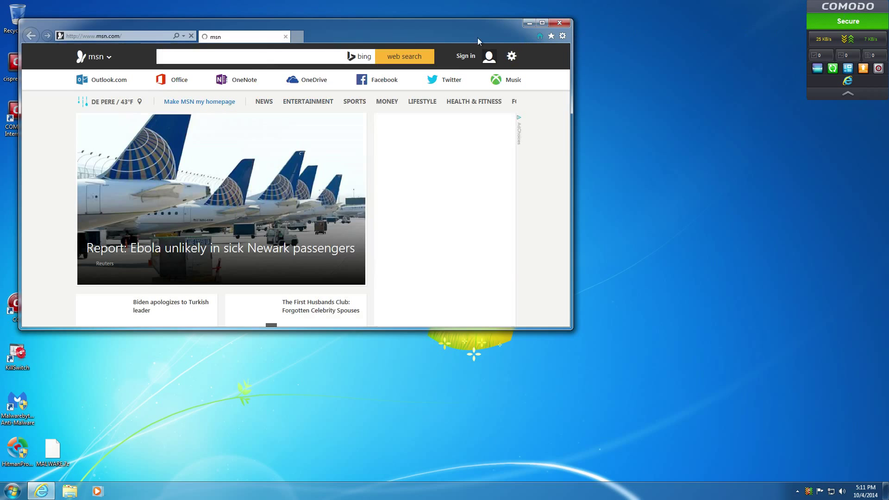
drag(477, 38, 460, 21)
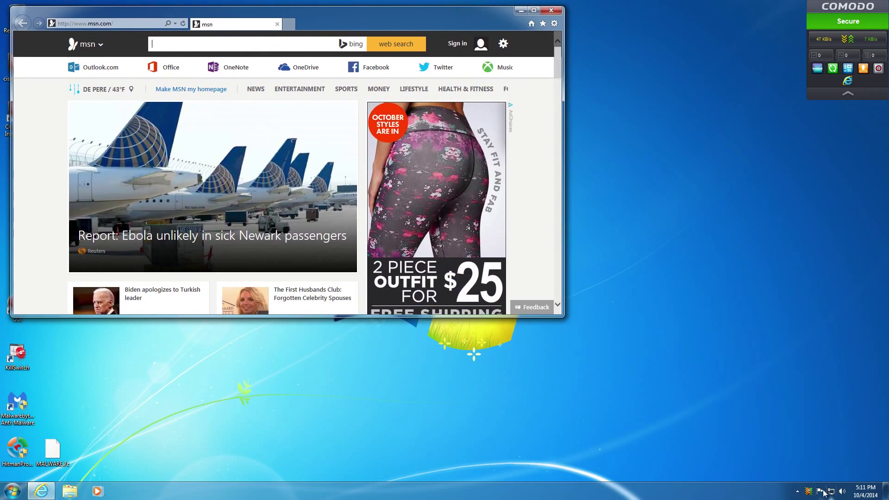
- Reopen the COMODO Internet Security main window alongside the browser
click(797, 491)
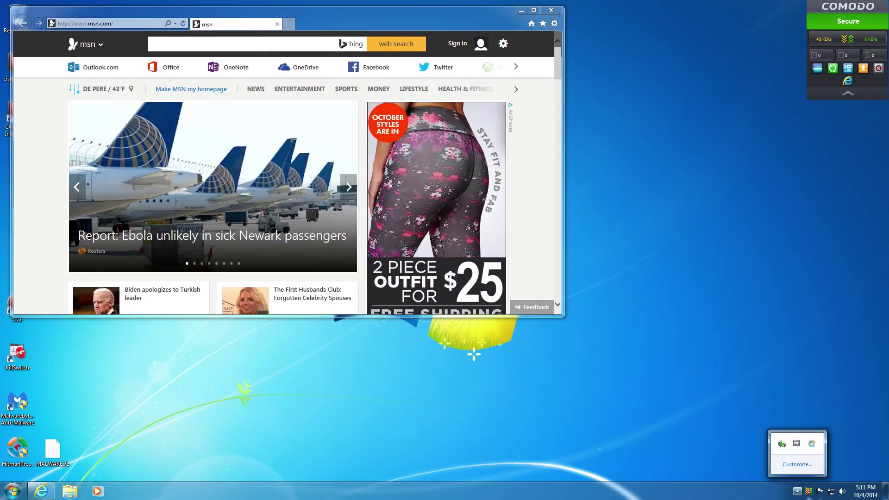
double_click(808, 492)
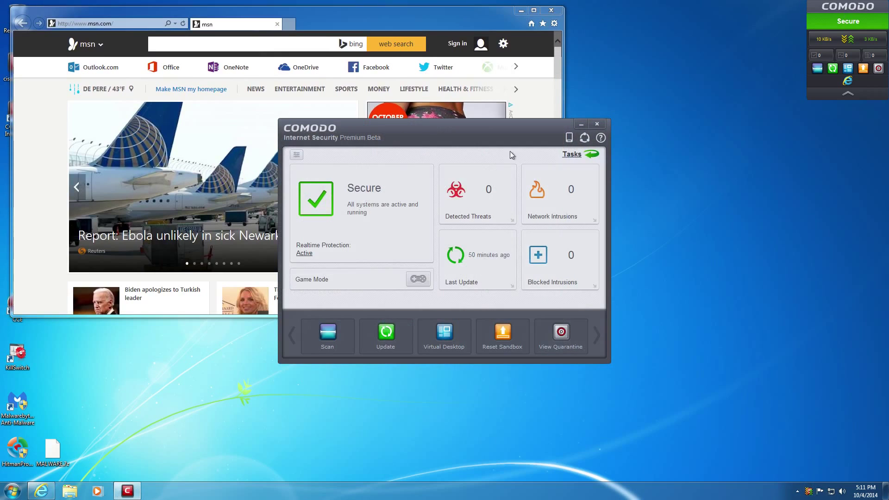
- Show the Advanced Tasks in the COMODO main window
click(592, 155)
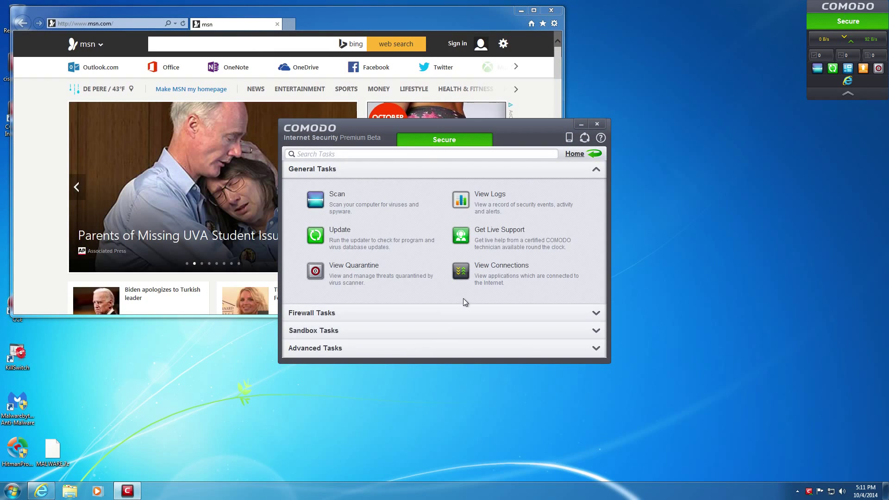
click(406, 348)
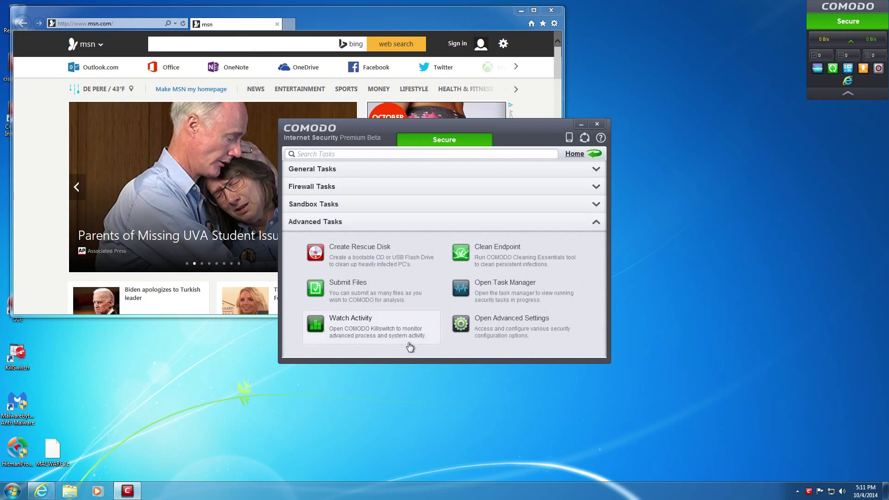
click(511, 320)
click(560, 58)
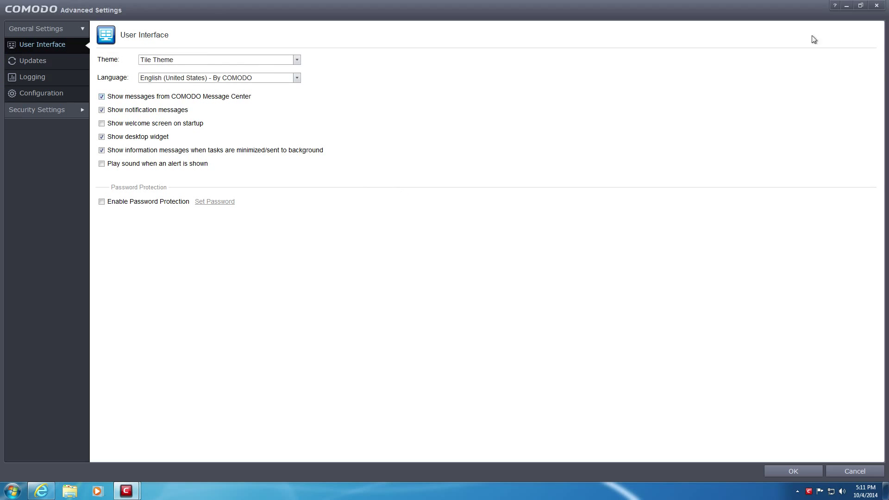
click(861, 5)
click(616, 100)
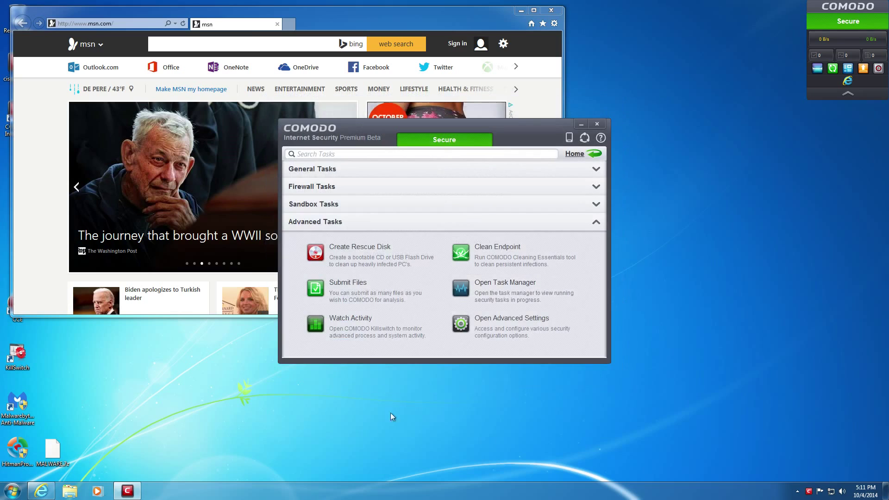
- Launch COMODO KillSwitch with Watch Activity and close the COMODO Internet Security main window
click(356, 333)
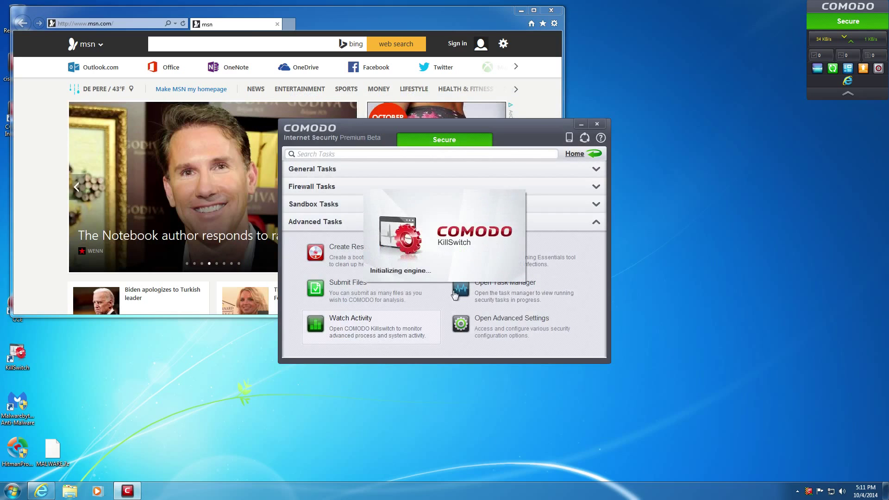
click(596, 154)
click(596, 124)
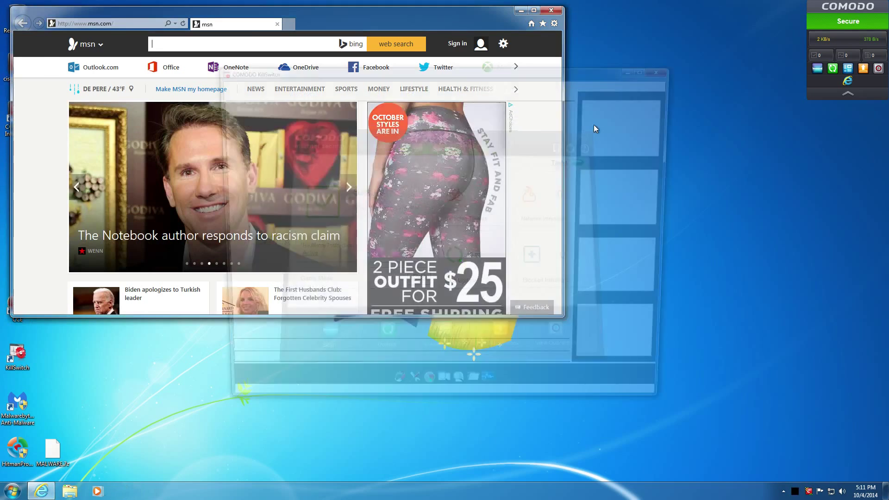
- Shift the KillSwitch window slightly to the right and hide its performance graphs
drag(509, 71, 552, 66)
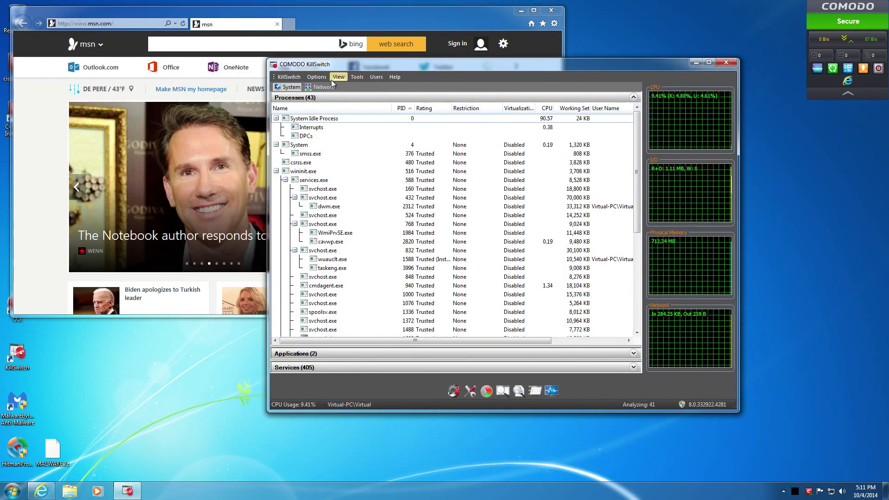
click(356, 77)
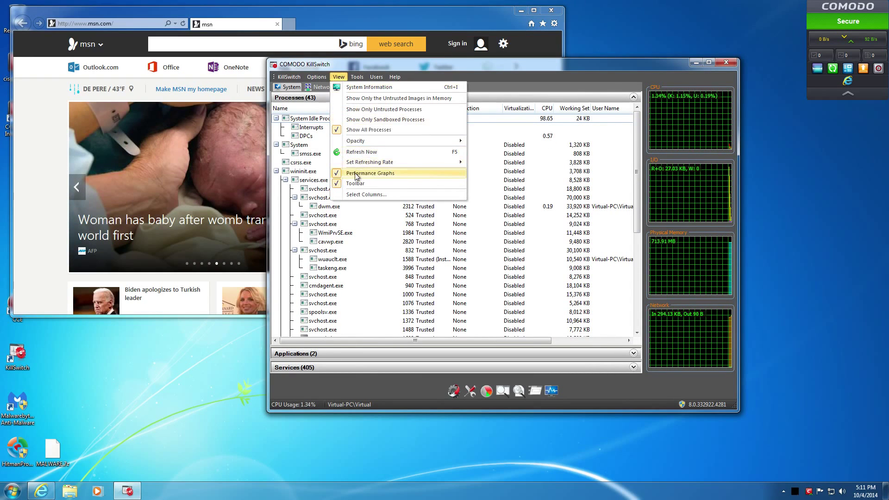
click(384, 172)
- Look through the KillSwitch process tree for the processes described as COMODO Internet Security Beta
drag(732, 163, 731, 284)
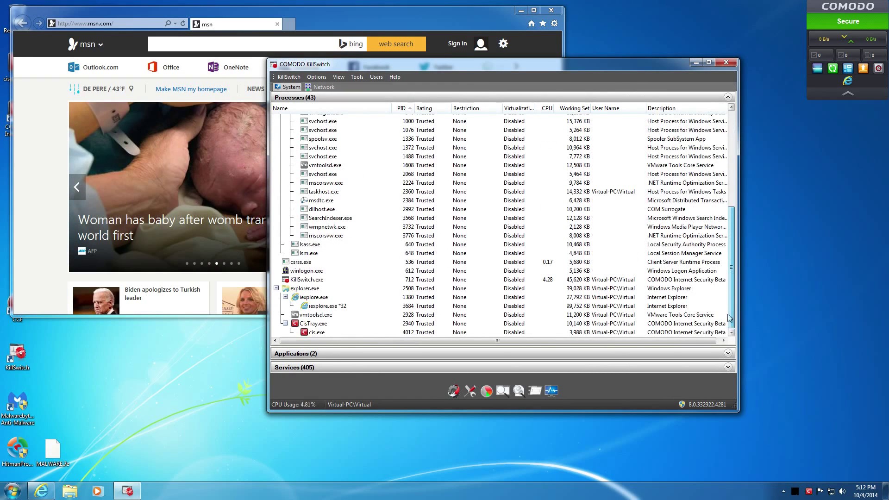
click(363, 323)
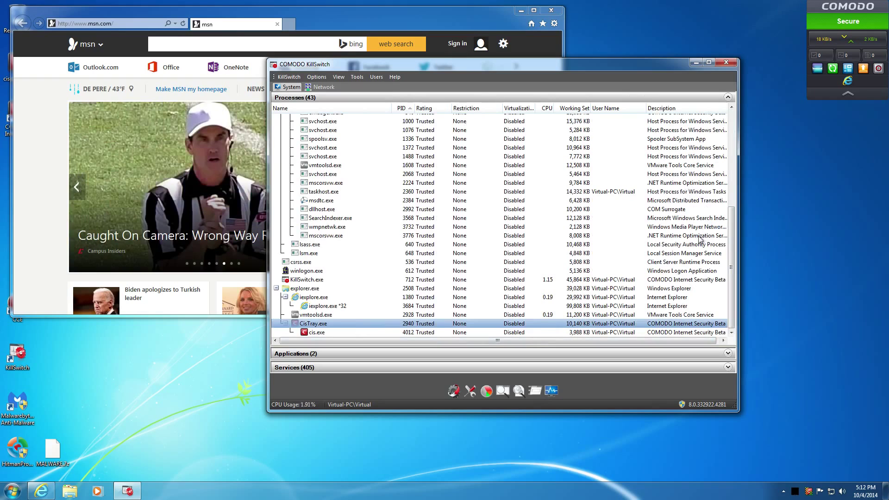
click(677, 280)
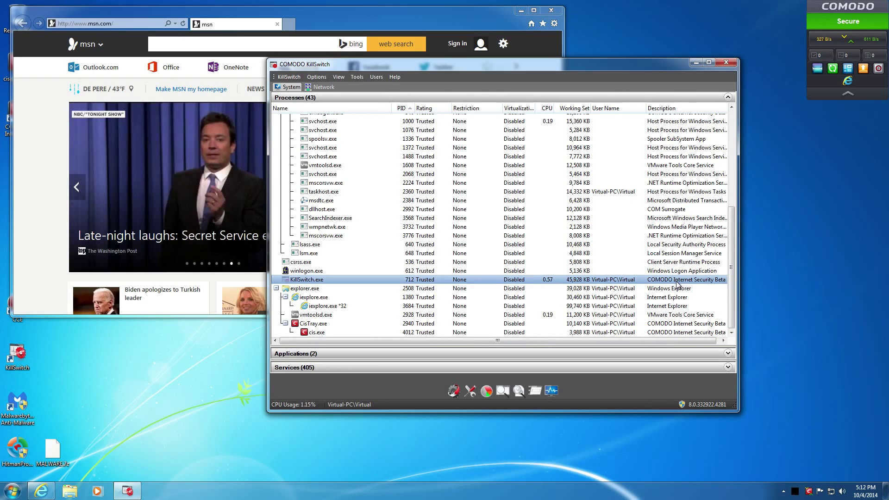
click(673, 324)
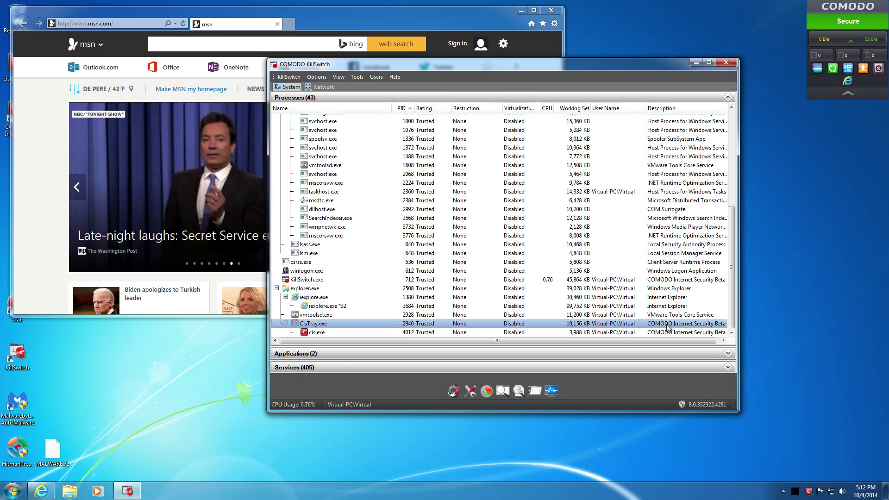
scroll(634, 327, up, 3)
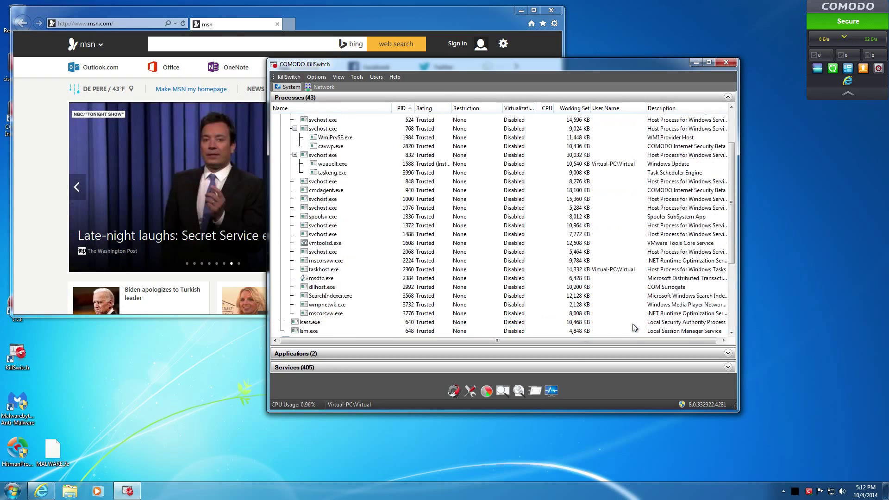
scroll(634, 328, up, 4)
click(685, 243)
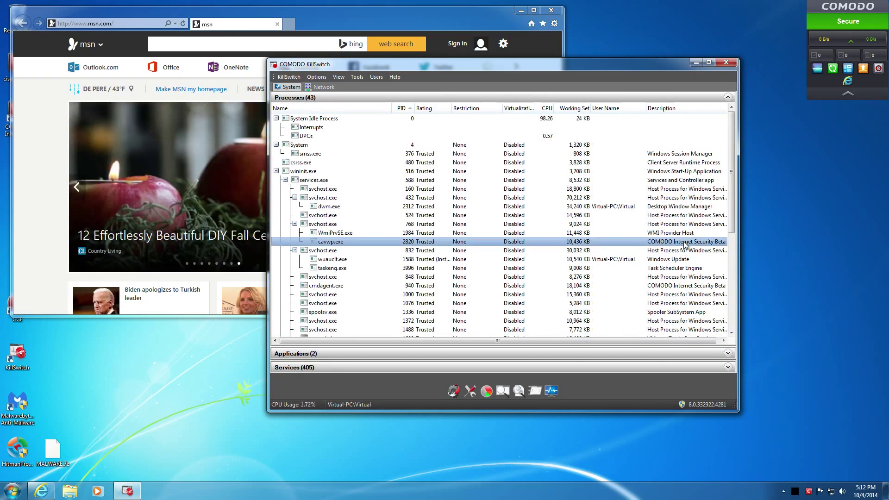
- Sort the processes by description and examine the working set of each COMODO Internet Security process
click(675, 107)
click(670, 199)
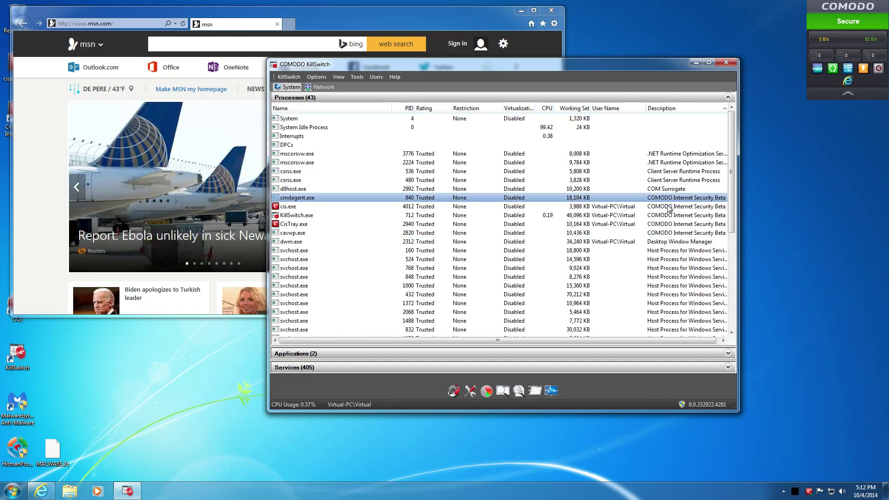
click(670, 207)
click(670, 215)
click(669, 225)
click(670, 234)
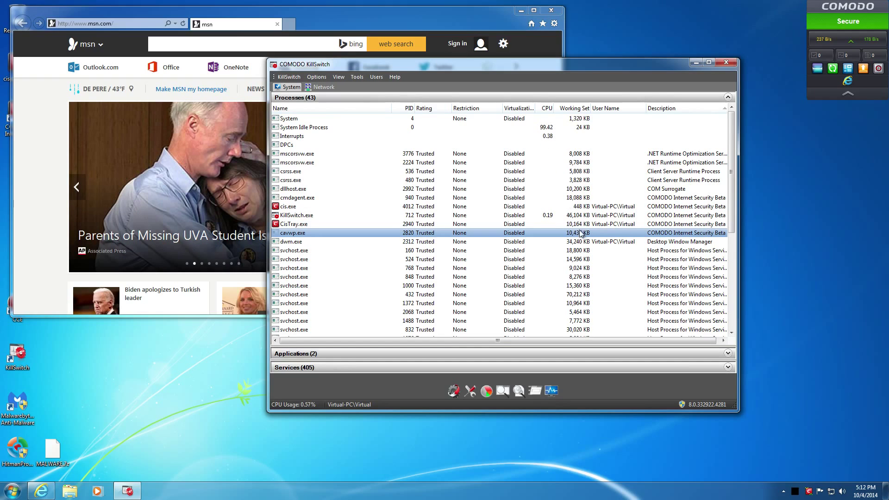
click(581, 205)
click(582, 198)
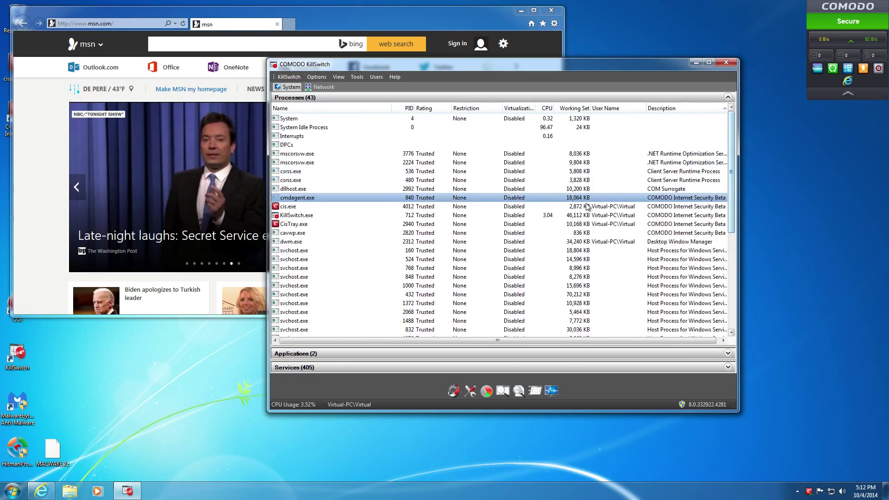
- Make the KillSwitch window narrower and taller and place it beside the browser, just below the COMODO desktop widget
drag(653, 65, 794, 17)
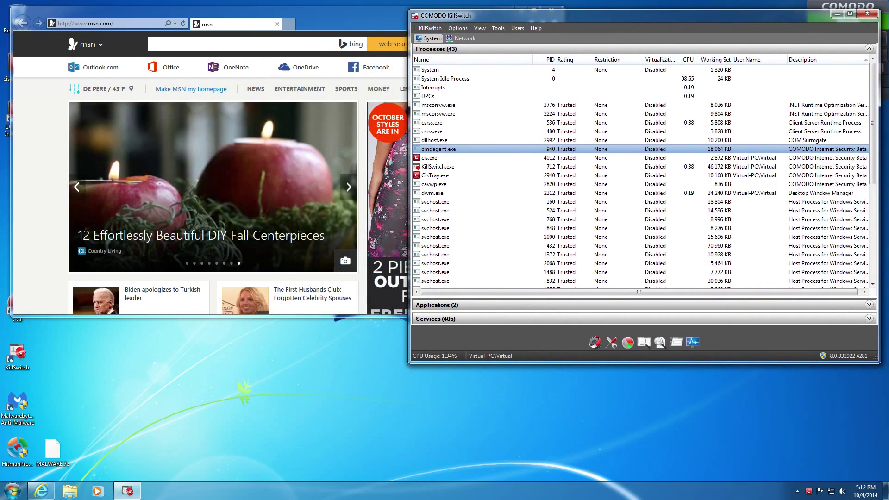
drag(408, 363, 581, 473)
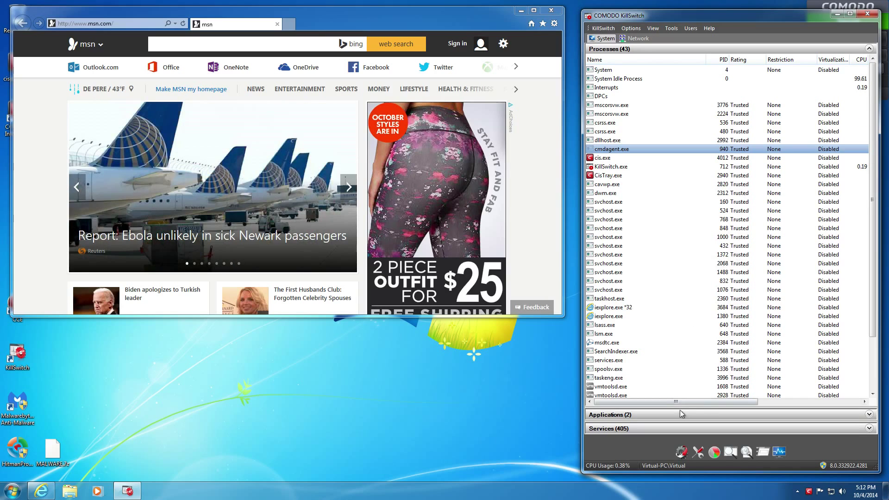
mouse_move(676, 402)
mouse_down()
mouse_move(748, 402)
mouse_move(668, 404)
mouse_up()
drag(795, 14, 796, 112)
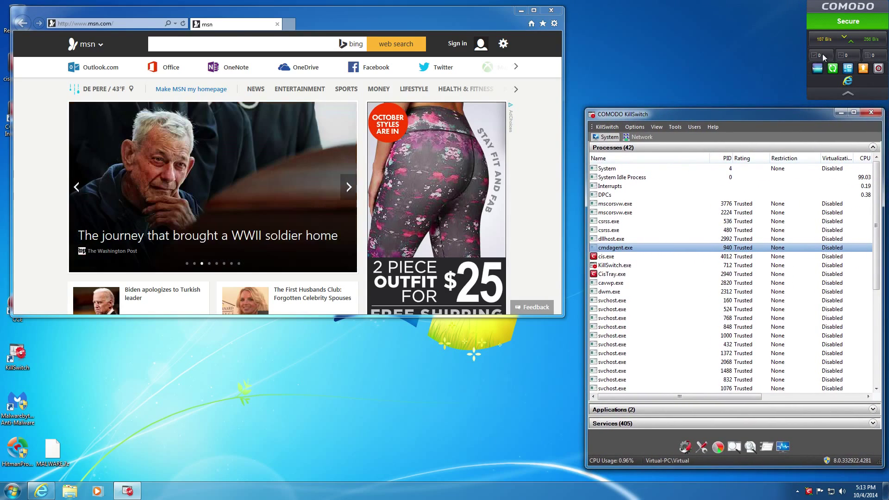
mouse_move(828, 54)
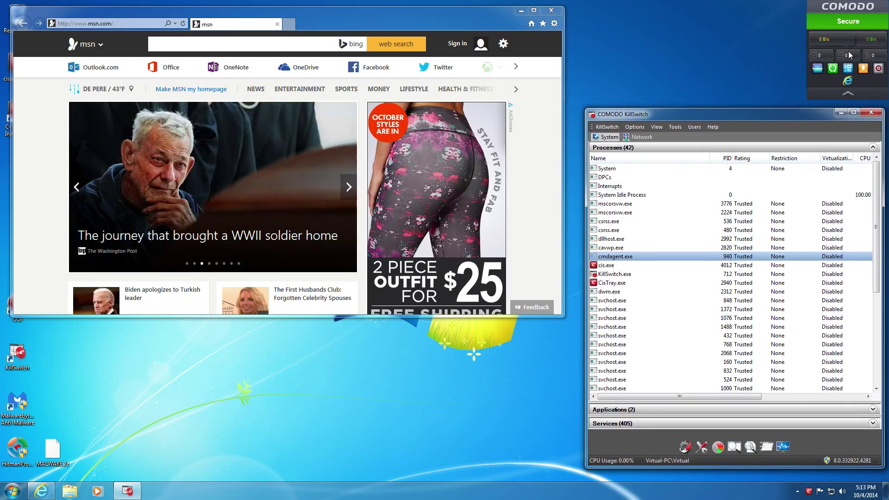
mouse_move(875, 57)
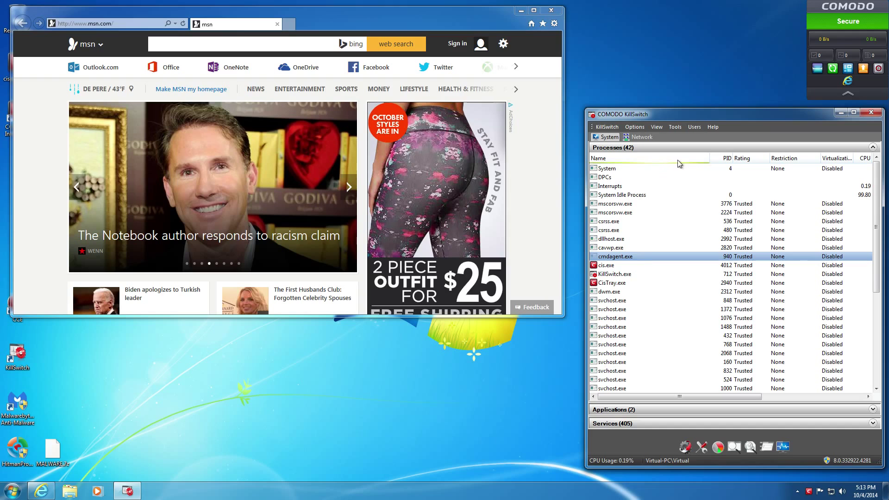
- Review the process list sorted by name, then sort it by PID and view the end of the tree
click(633, 159)
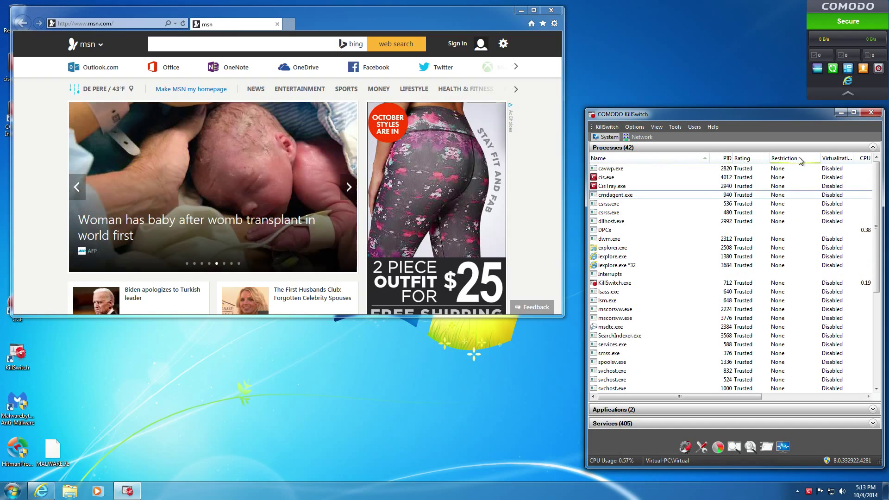
scroll(810, 182, down, 5)
scroll(809, 184, up, 5)
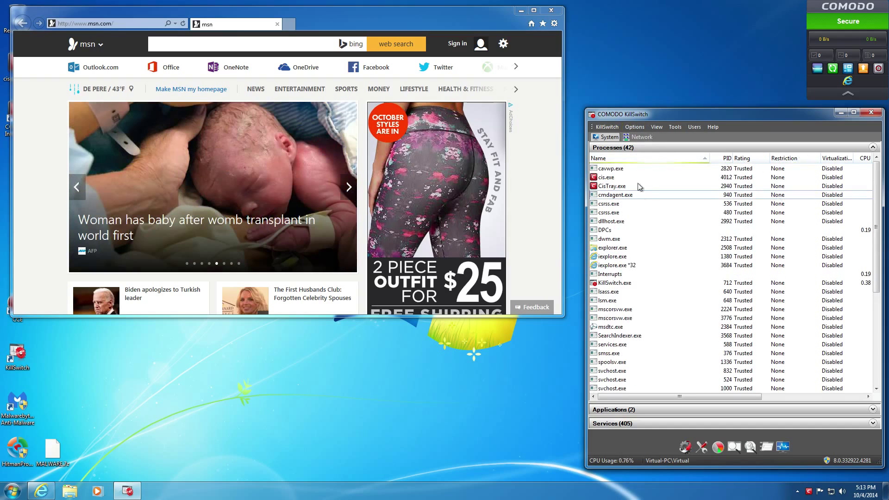
scroll(650, 213, down, 6)
scroll(650, 212, up, 6)
click(743, 161)
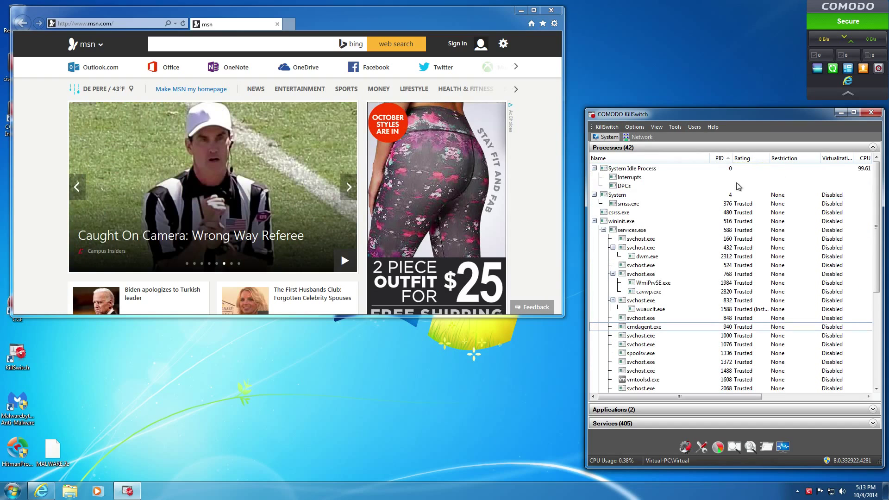
scroll(738, 186, down, 6)
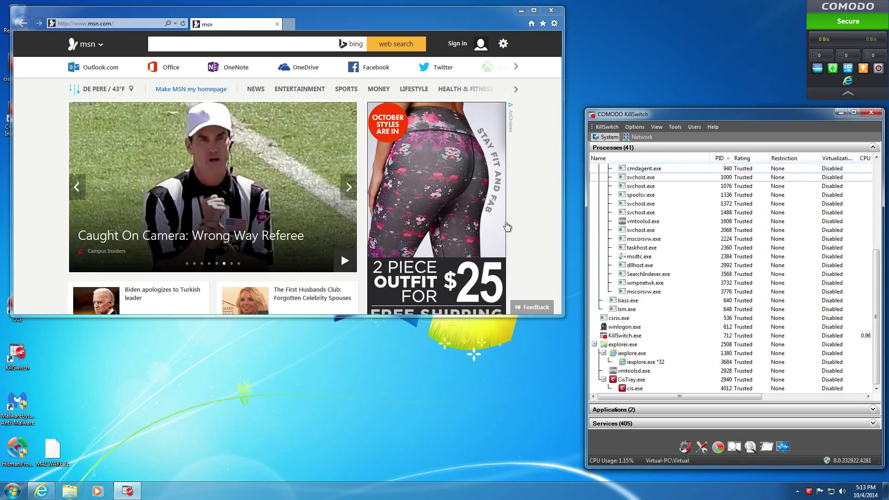
- Make the Internet Explorer window slightly taller and move it down a little
click(507, 226)
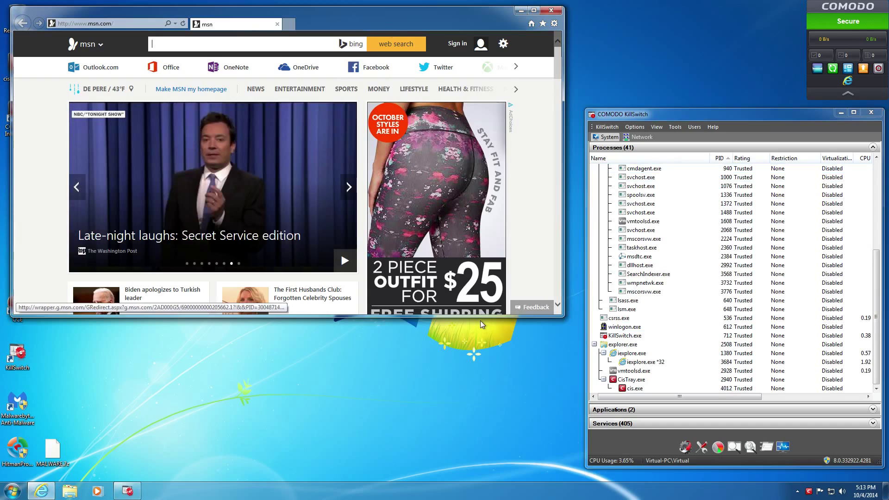
drag(480, 317, 481, 338)
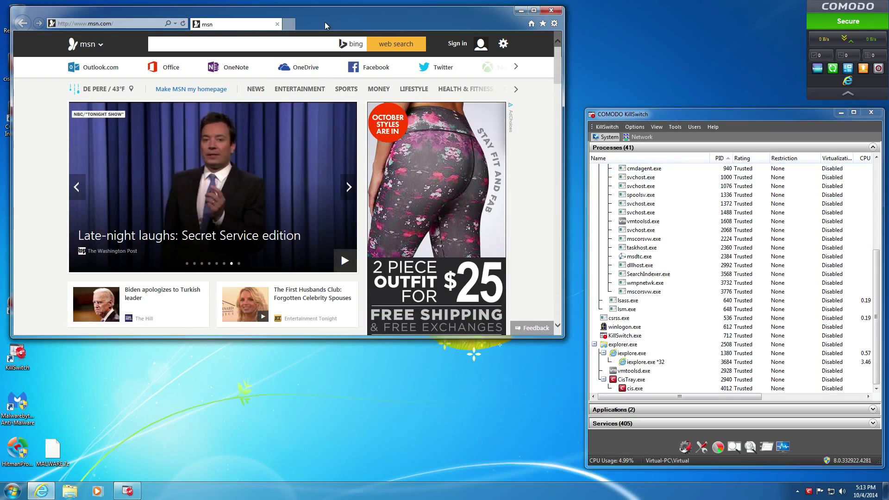
drag(327, 25, 324, 32)
- Load the VX Vault favorite in Internet Explorer, add a blank second tab and return to the VX Vault page
click(541, 30)
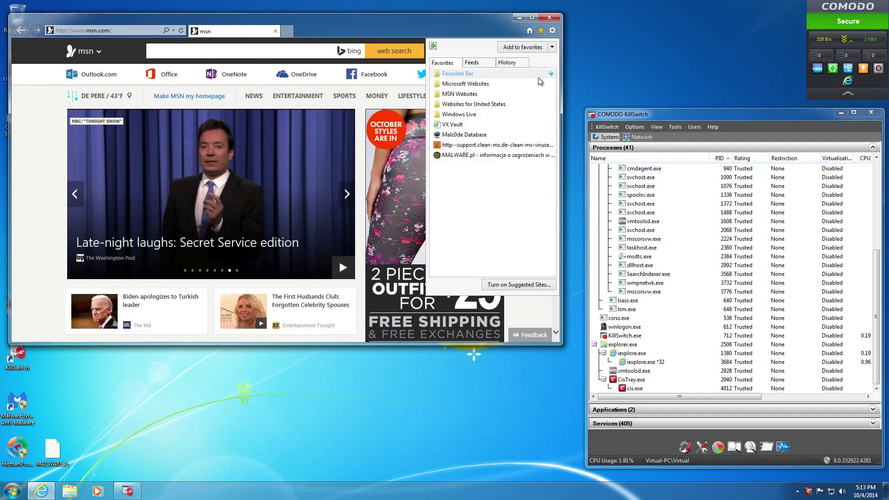
click(477, 124)
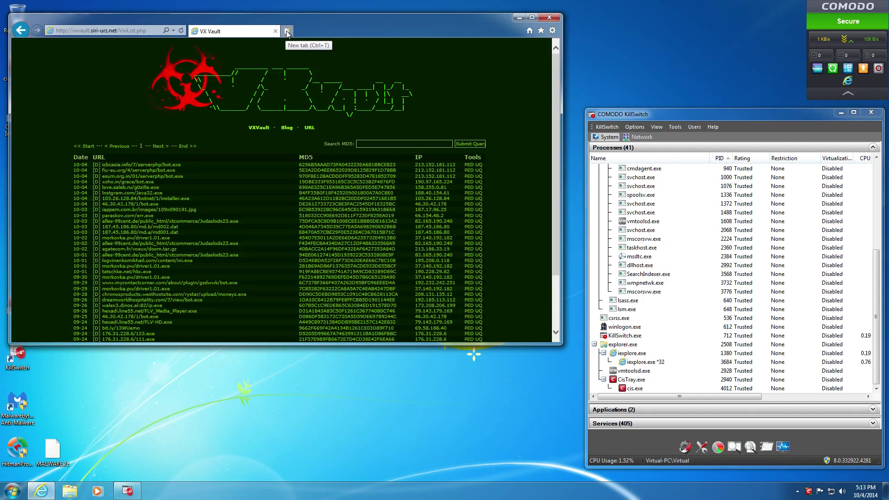
click(541, 30)
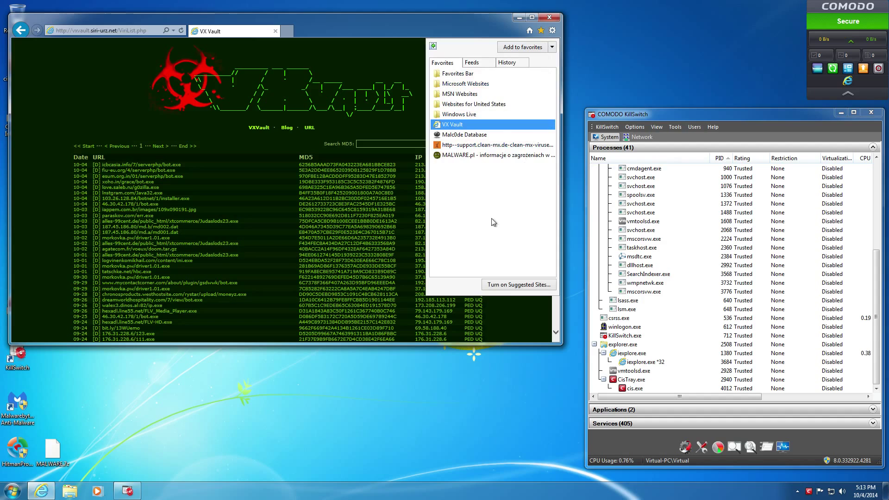
click(396, 31)
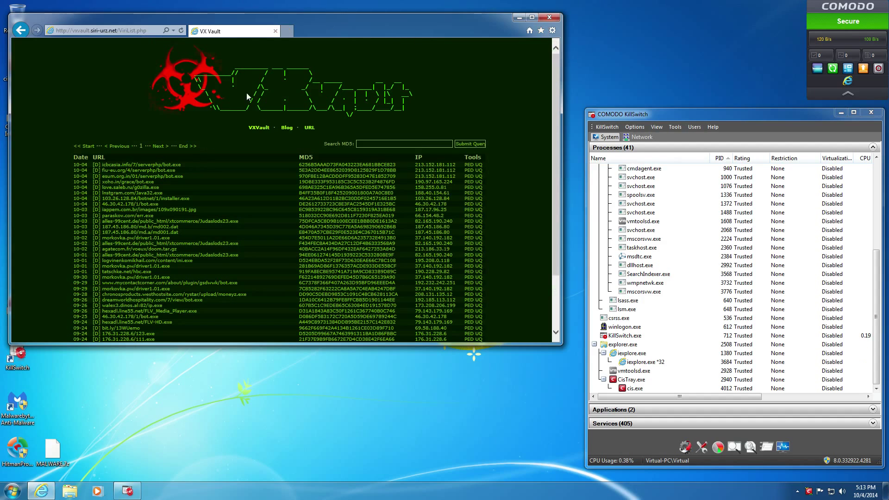
click(287, 31)
click(252, 33)
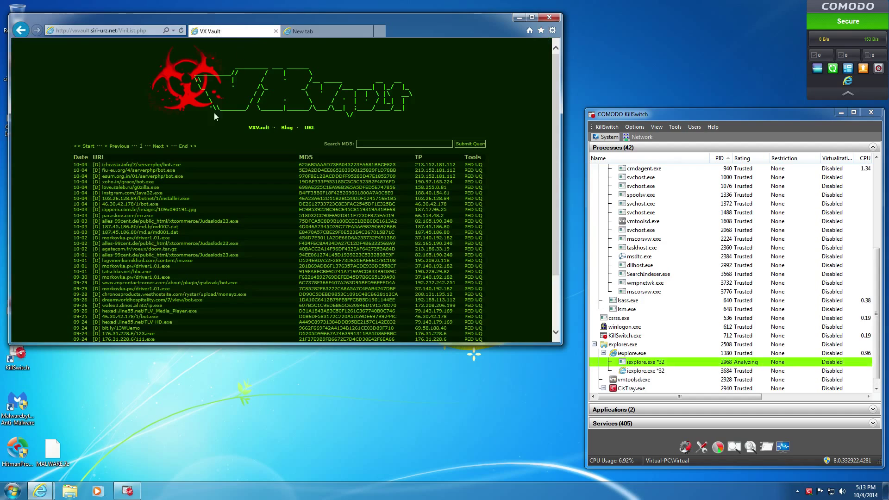
- Copy the first VX Vault URL, icbcasia.info/7/serverphp/bot.exe, into the address field of the blank second tab
drag(168, 166, 111, 165)
key(ctrl+c)
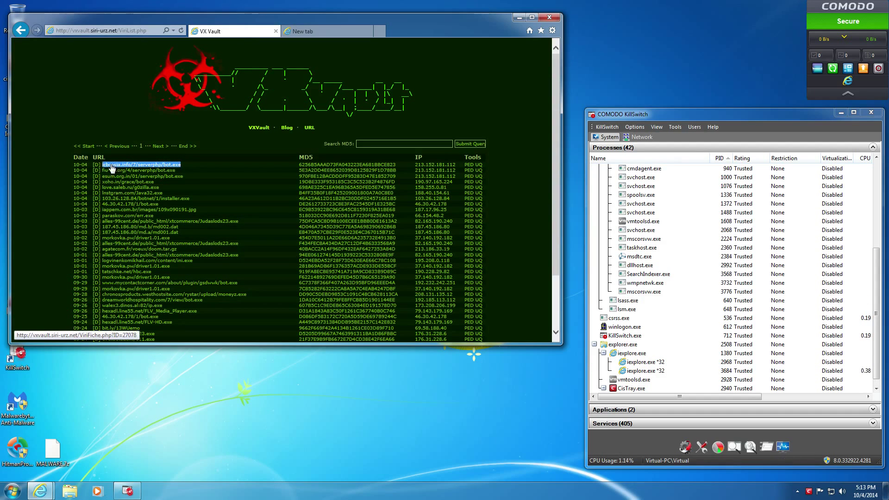
click(327, 32)
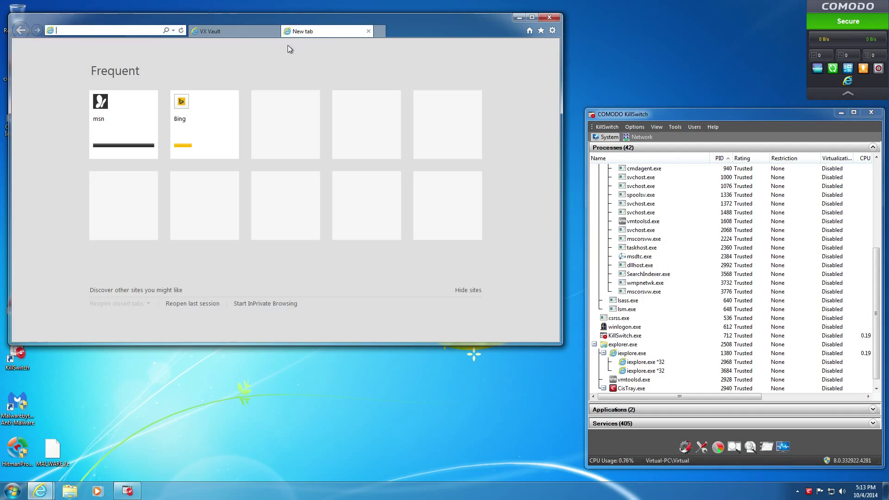
key(ctrl+v)
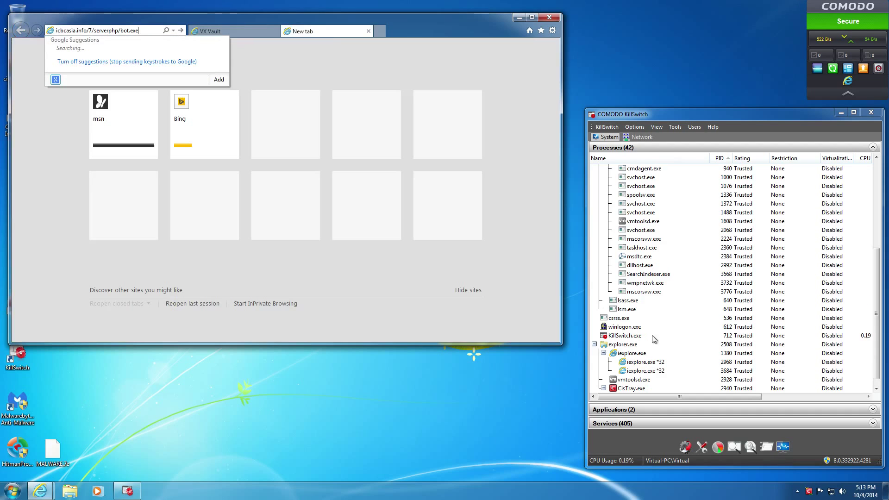
- Check the protection status in the COMODO Internet Security main window's detailed view, restore the basic view and close the window
click(809, 492)
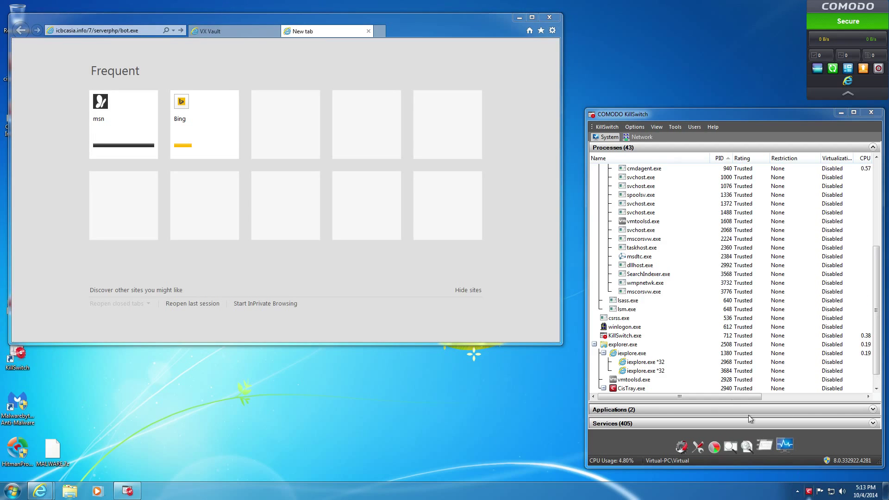
double_click(808, 492)
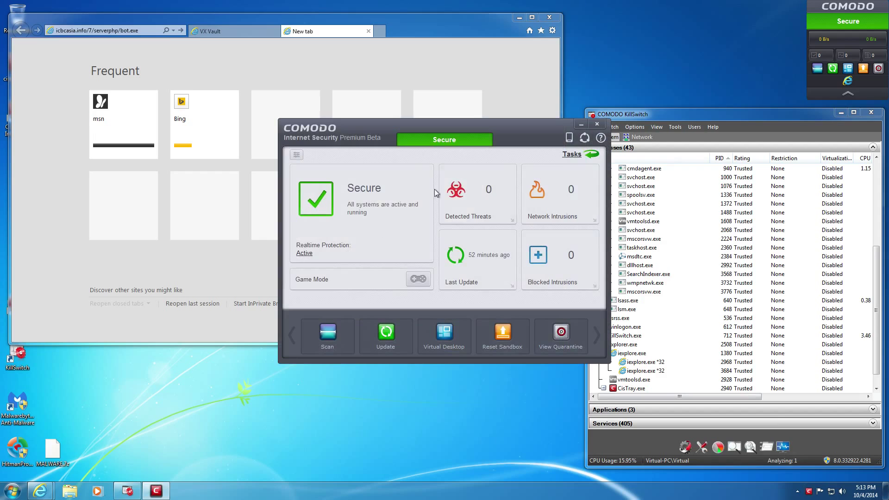
click(297, 155)
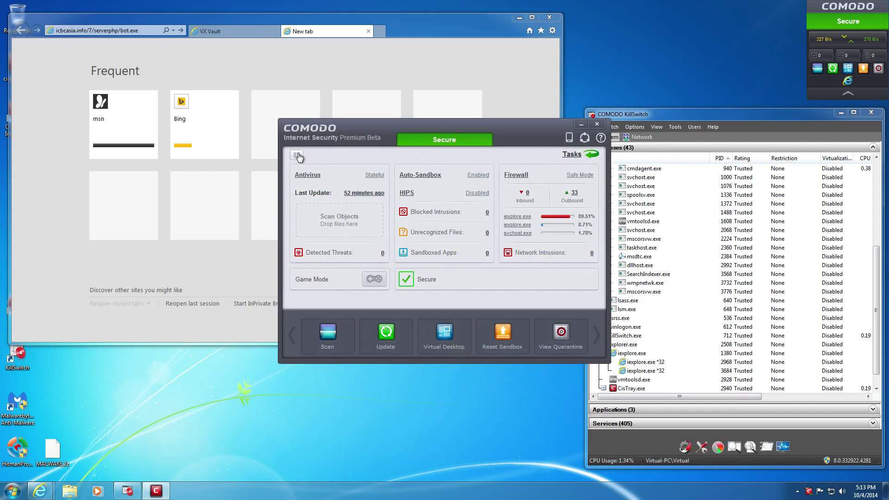
click(297, 155)
click(598, 125)
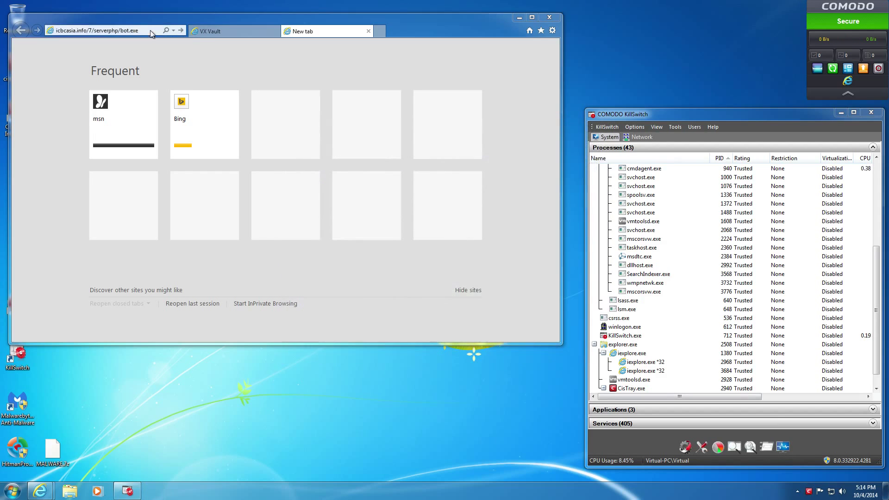
- Load the entered icbcasia.info URL, and replace it with the second VX Vault entry, fiu-eu.org/4/serverphp/bot.exe, in the same tab
click(181, 31)
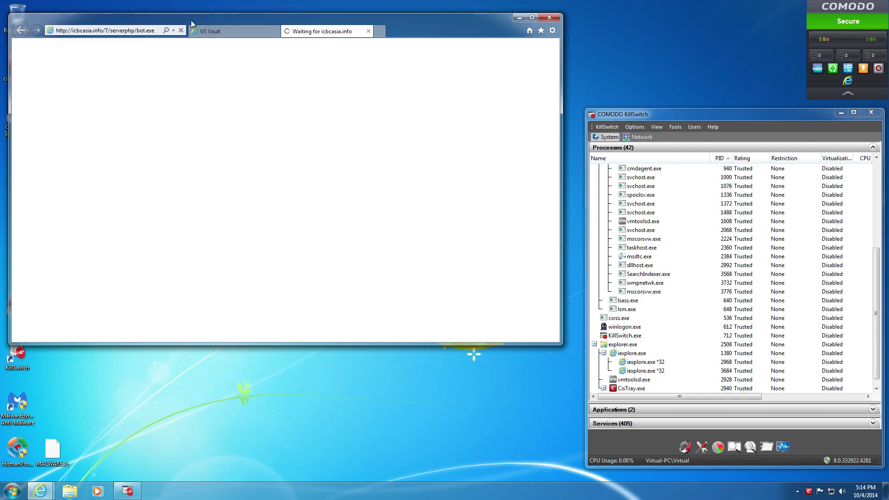
click(218, 31)
click(108, 170)
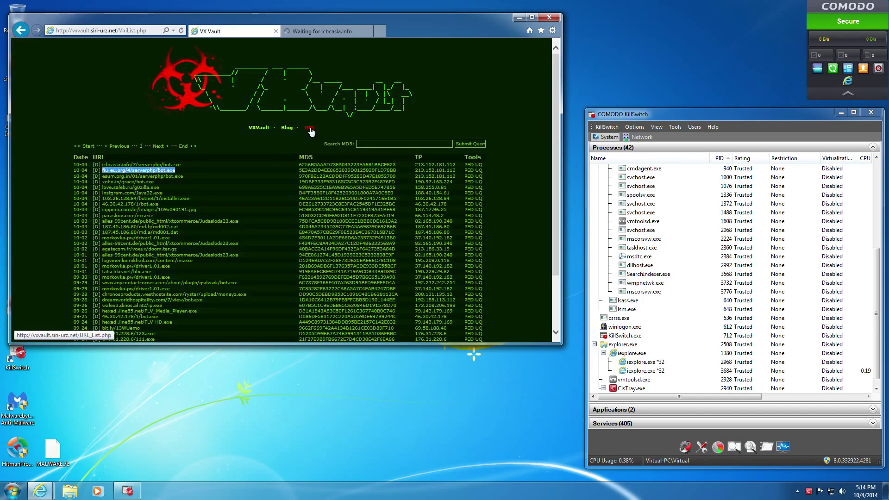
key(ctrl+Tab)
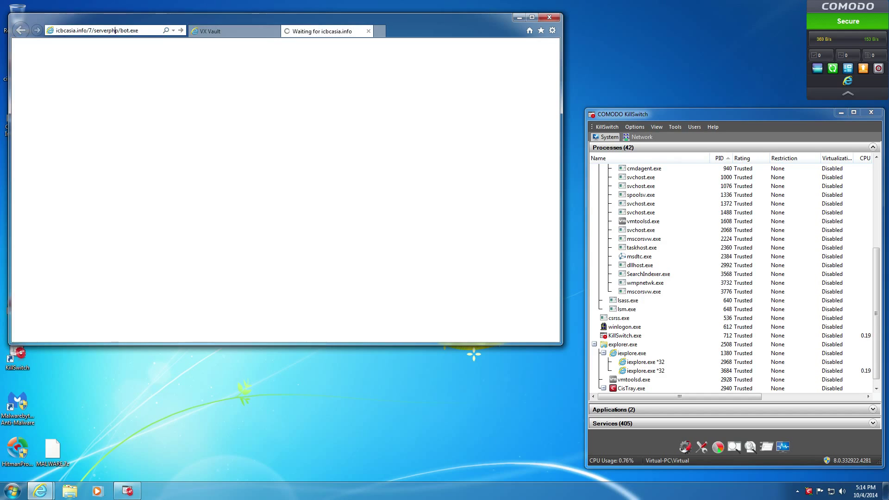
key(alt+d)
text(fiu-eu.org/4/serverphp/bot.exe)
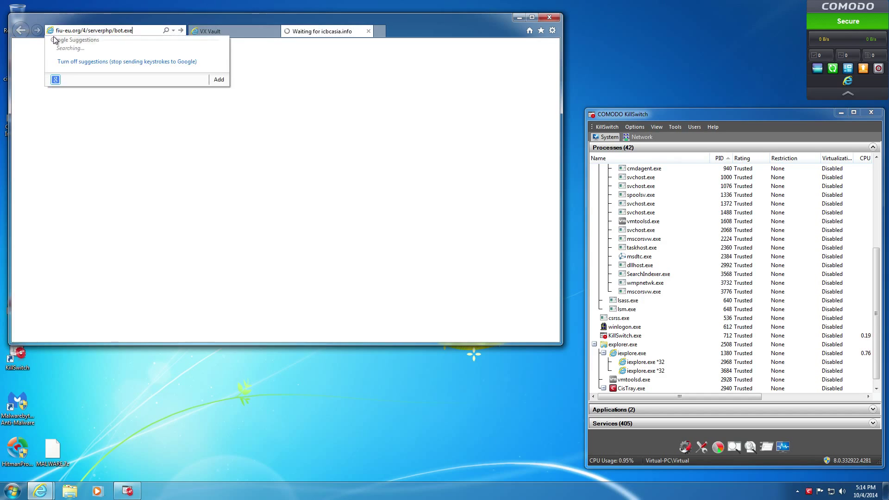
key(Return)
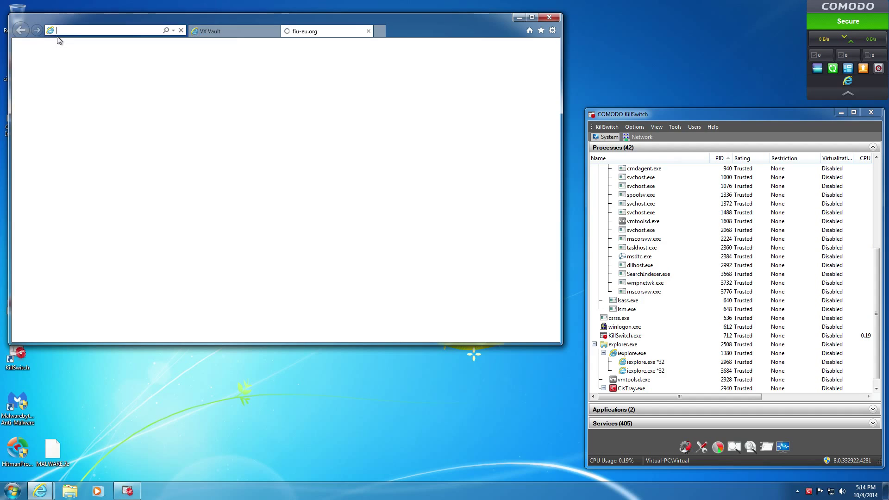
- Check the internet connection by loading the MSN home page in a new tab, and close that tab
click(380, 32)
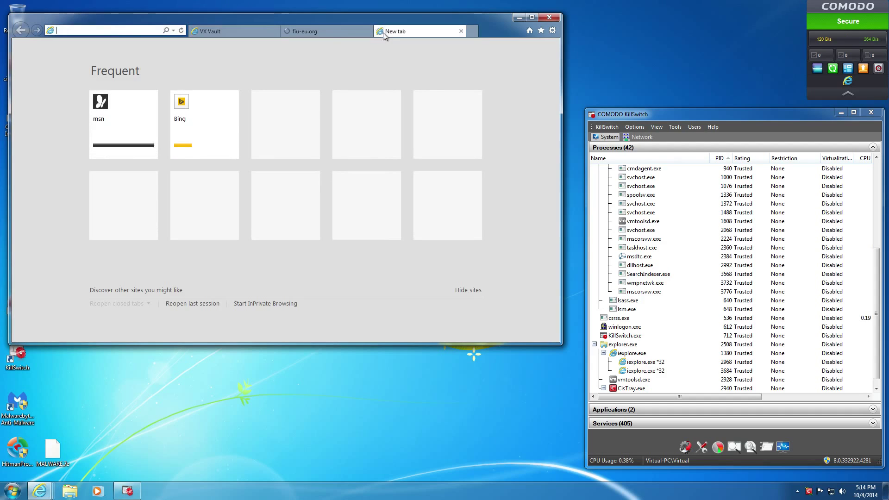
click(529, 31)
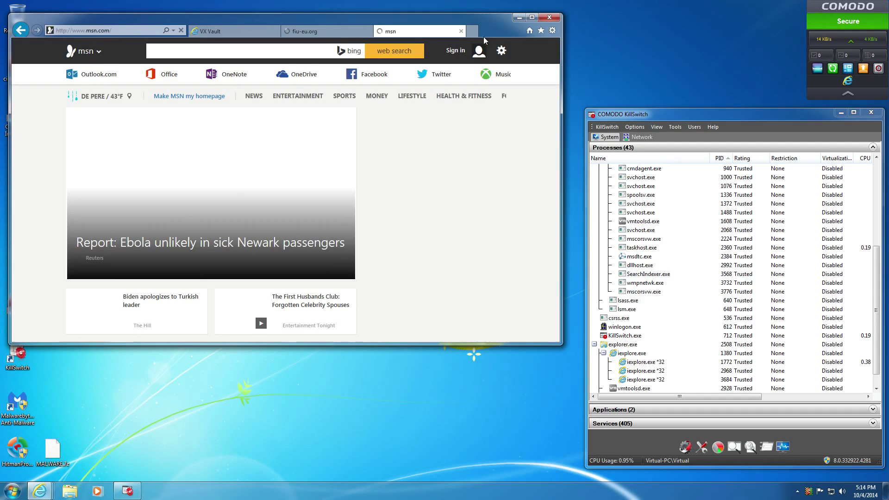
click(461, 31)
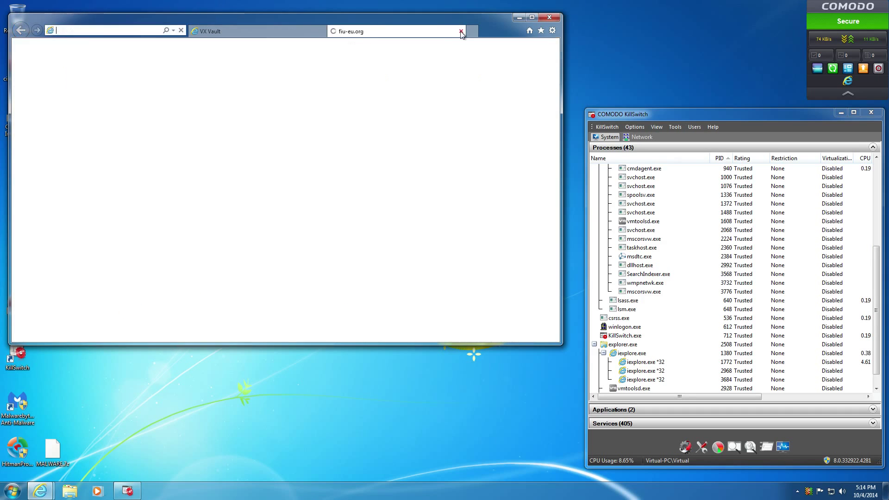
- Copy the third VX Vault URL, esum.org.in/01/serverphp/bot.exe, and load it in the second tab
click(267, 35)
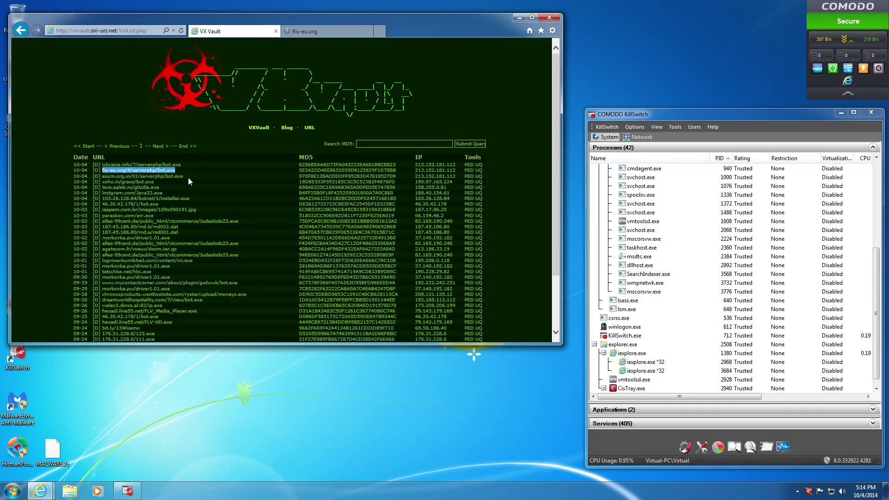
drag(188, 177, 103, 178)
key(ctrl+c)
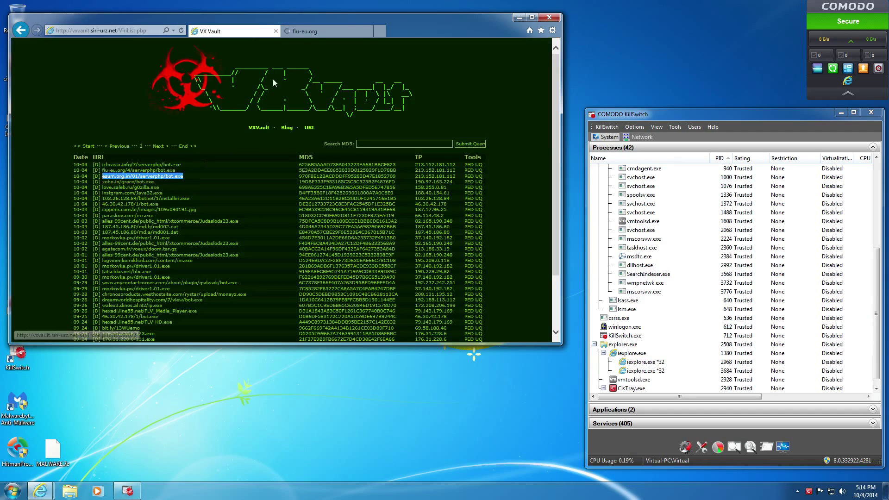
click(324, 31)
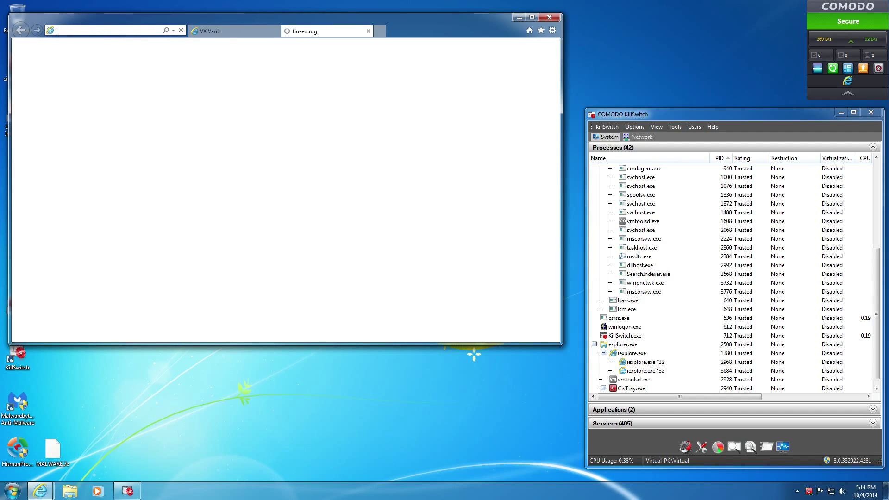
click(121, 34)
key(ctrl+v)
key(Return)
- Load the VX Vault entry xoho.in/grace/bot.exe in the second tab and run the offered bot.exe
click(231, 36)
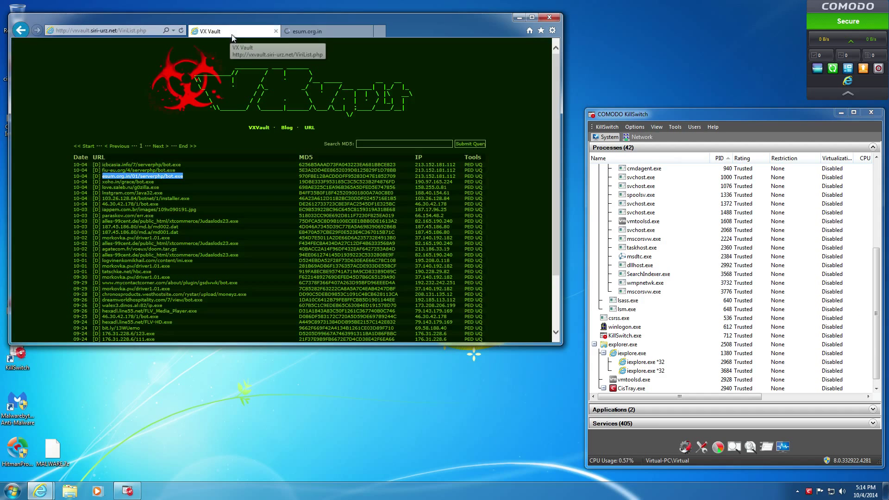
drag(159, 182, 103, 184)
key(ctrl+c)
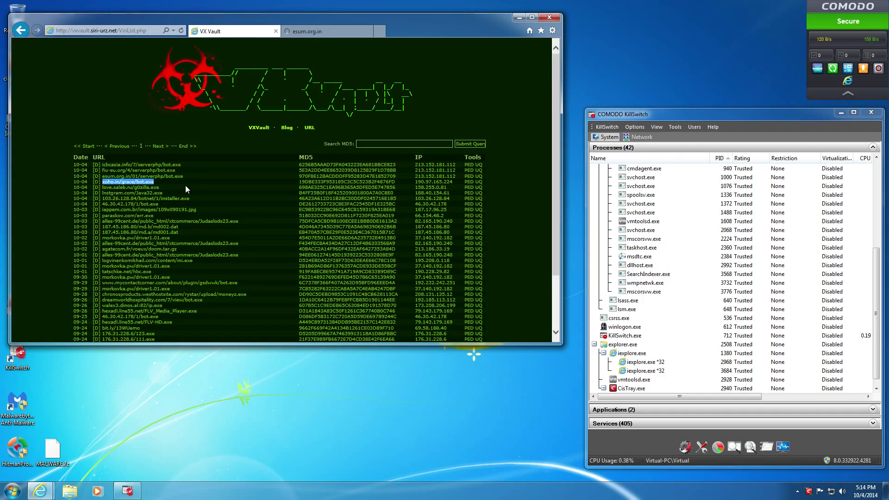
click(307, 31)
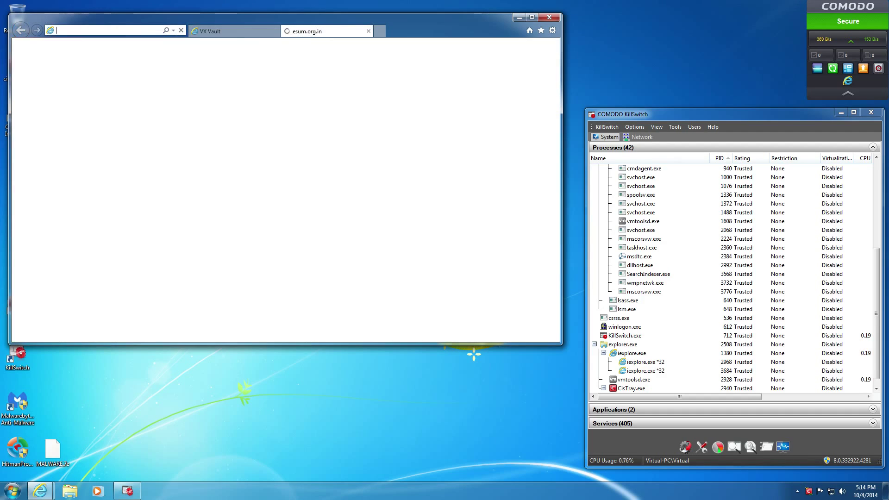
key(ctrl+v)
key(Return)
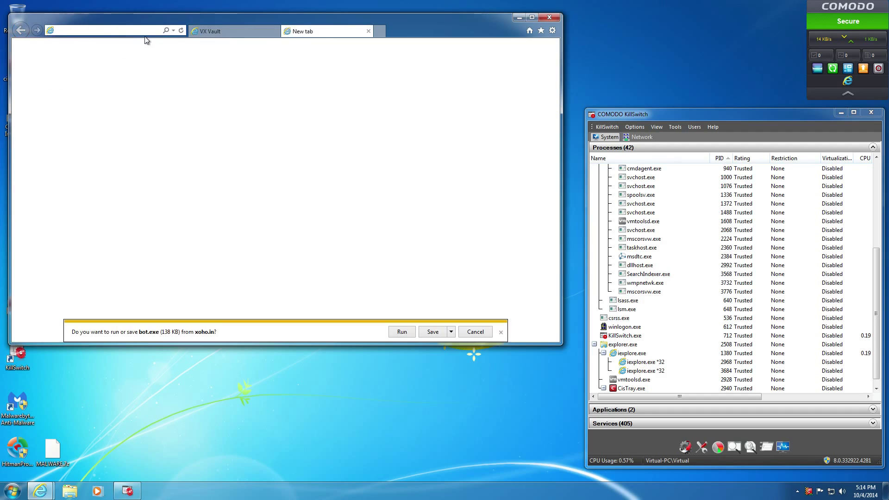
click(401, 332)
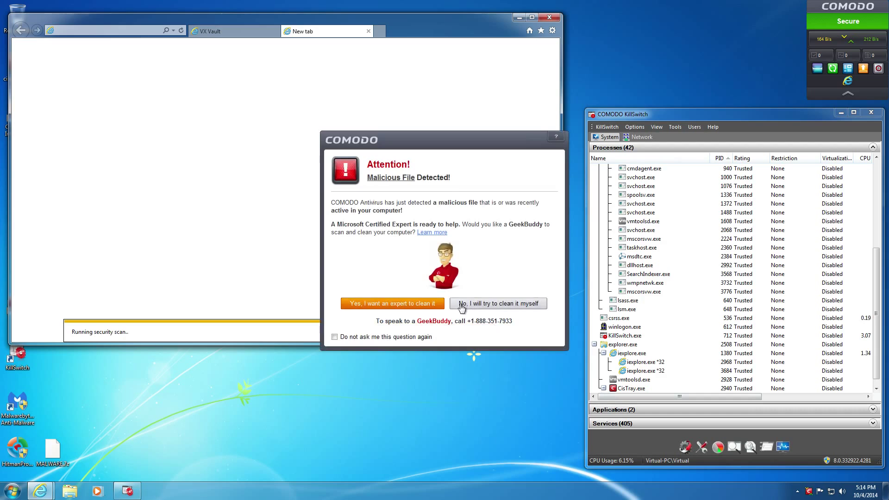
- Decline the GeekBuddy cleaning offers with the question set not to be asked again, and dismiss the bot.exe error
click(461, 304)
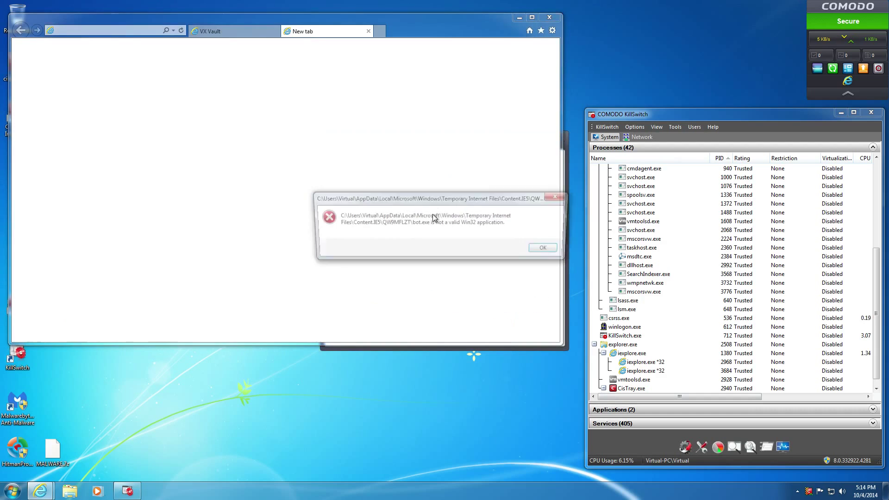
click(547, 250)
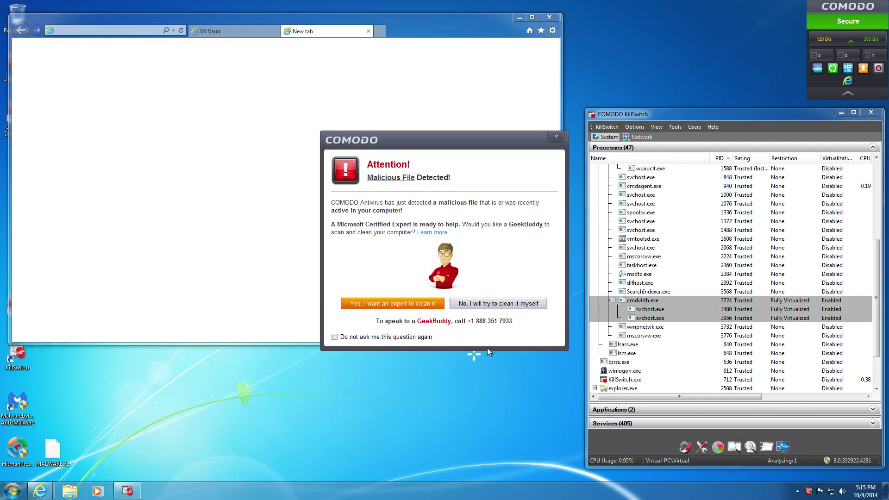
click(364, 337)
click(481, 303)
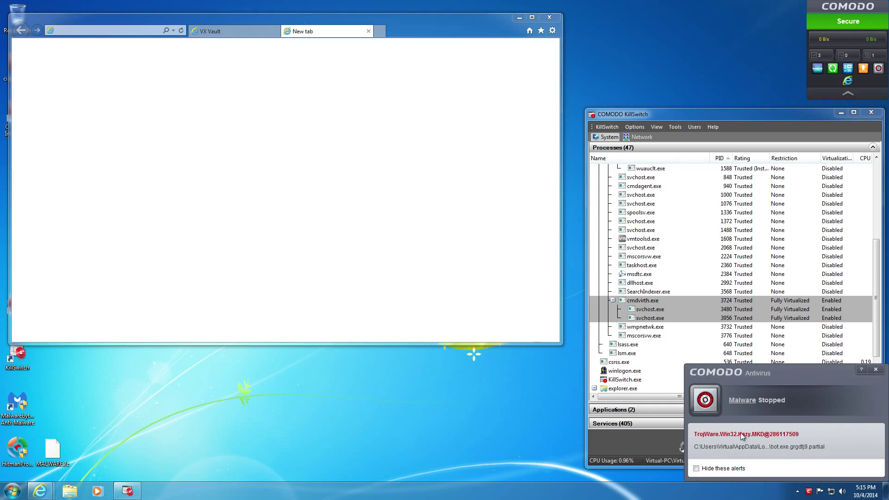
- Copy love.saleb.ru/g0zilla.exe from the VX Vault list and load it in the second tab
click(234, 31)
drag(168, 187, 106, 190)
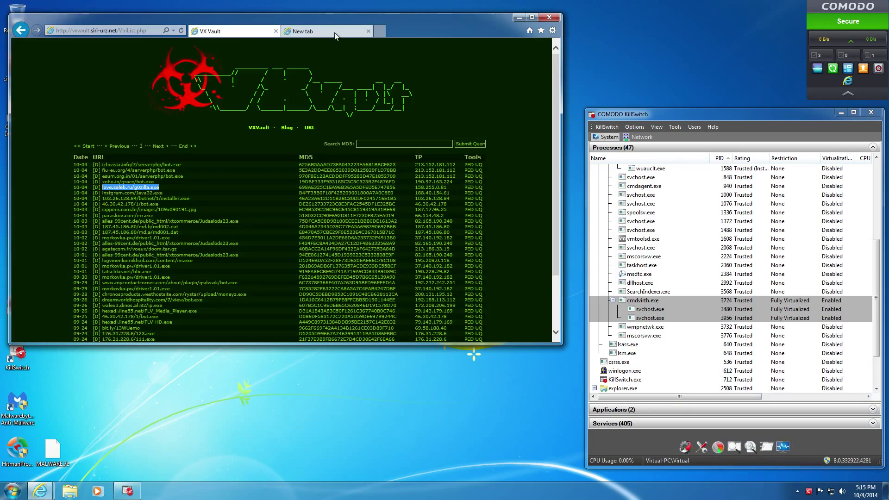
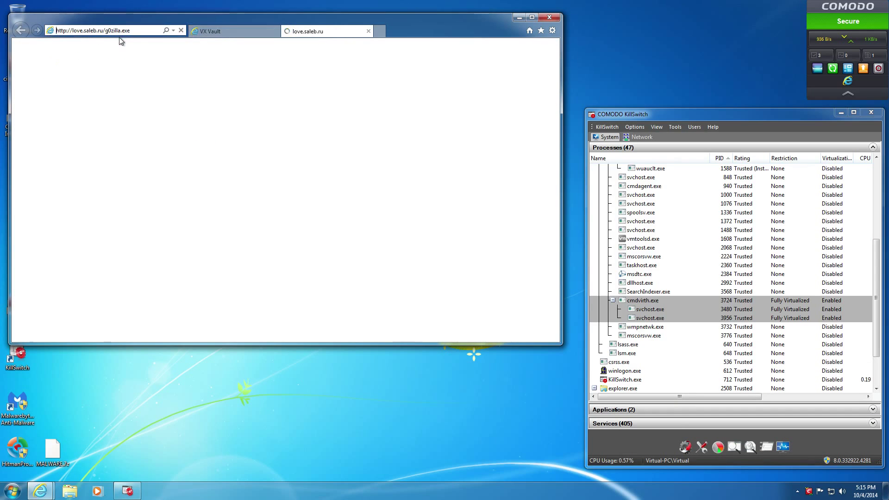
- Copy Instgram.com/Java32.exe from the VX Vault list and load it in the second tab
click(215, 34)
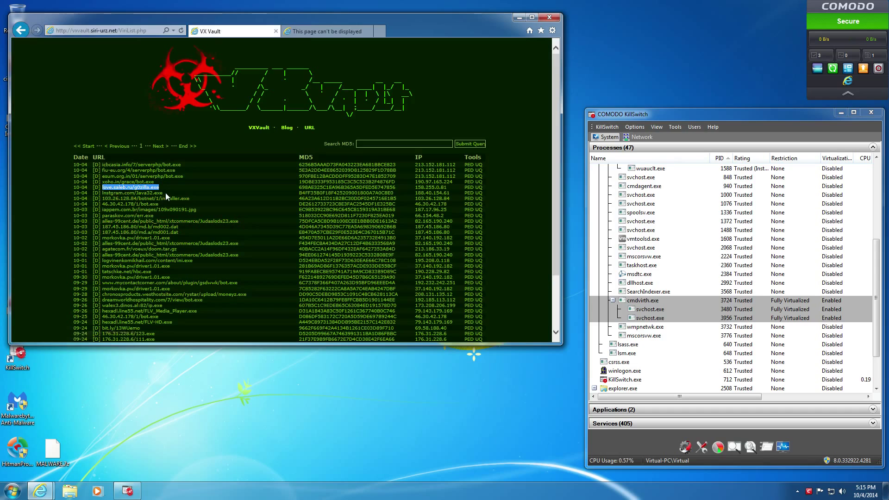
drag(166, 193, 110, 197)
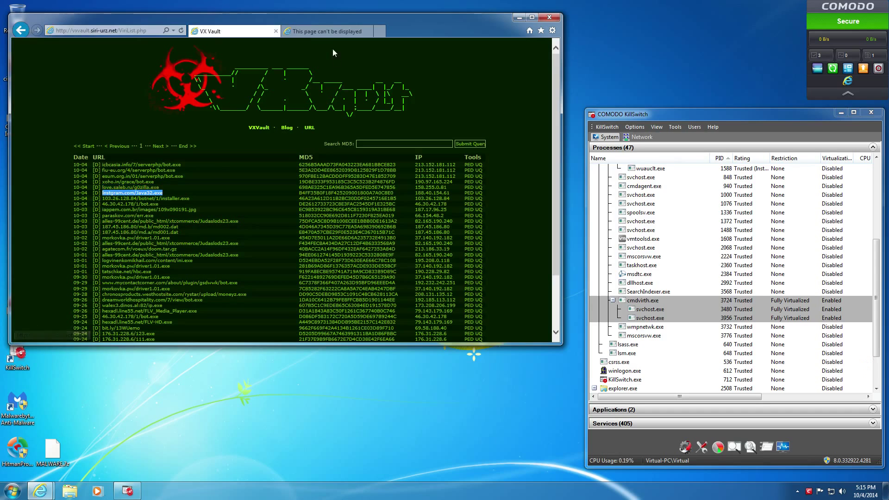
click(296, 31)
text(instgram.com/Java32.exe)
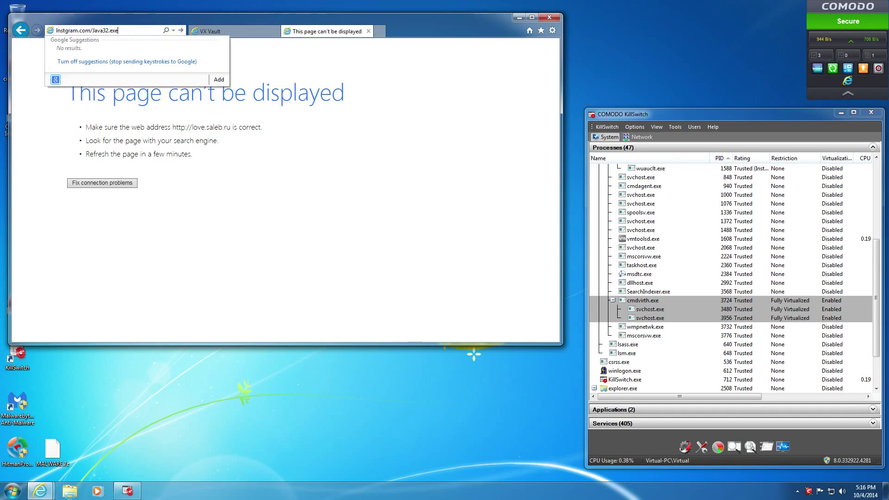
key(Return)
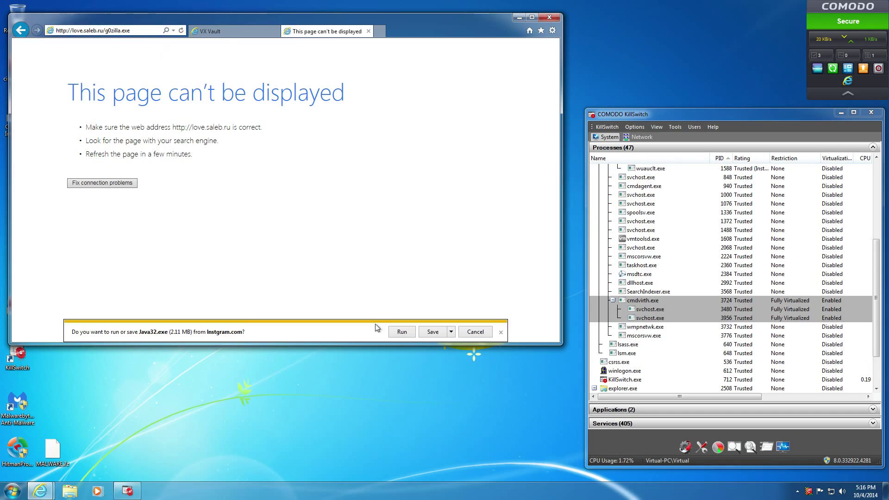
- Run the offered Java32.exe, check its progress in the downloads list and return to the VX Vault page
click(401, 331)
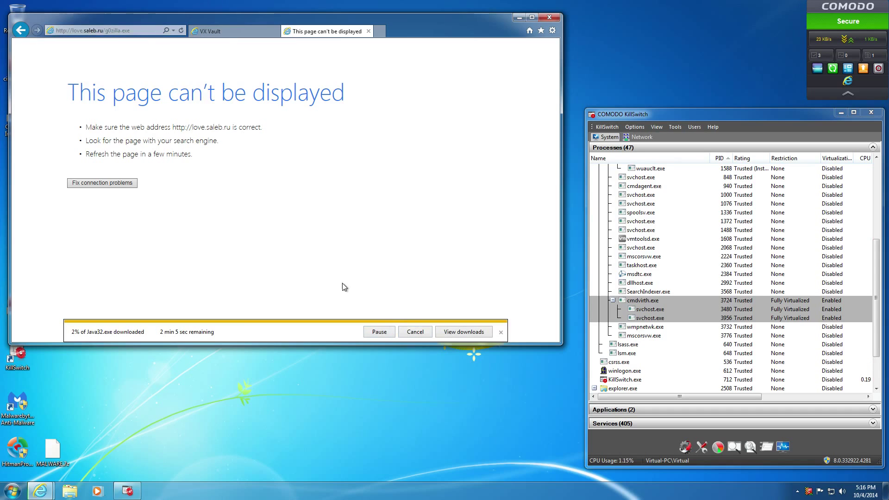
click(451, 328)
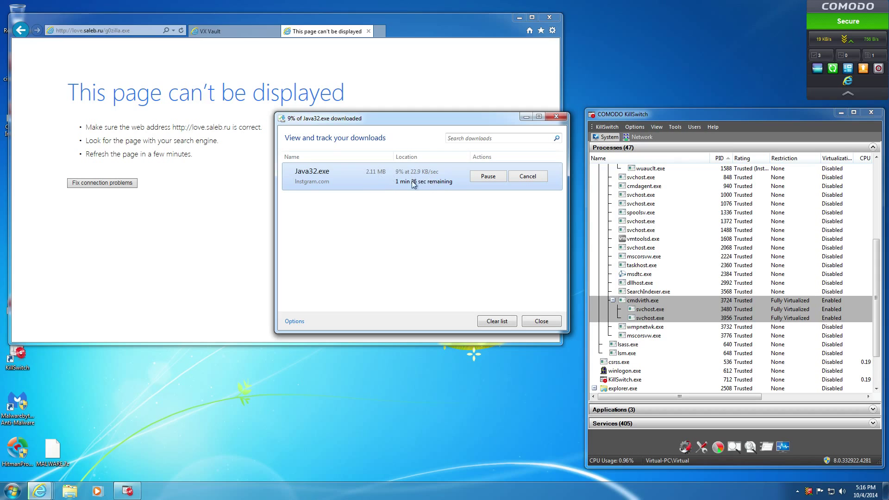
click(246, 33)
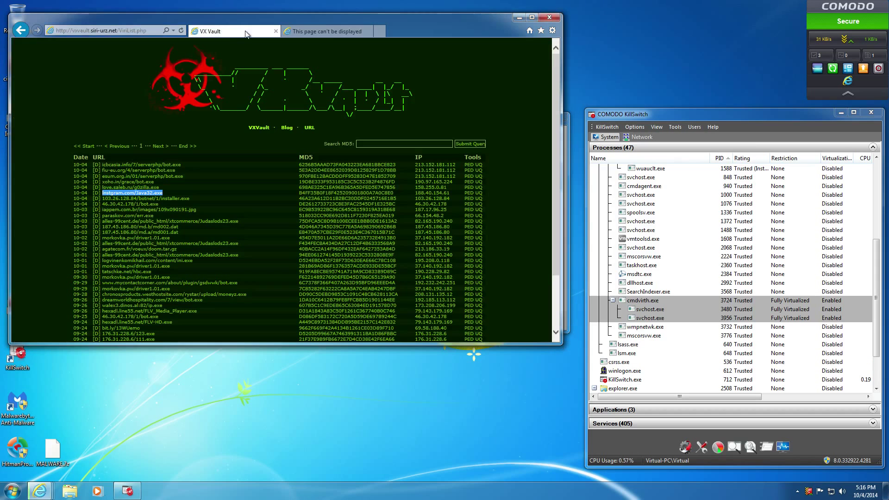
- Copy 103.26.128.84/botnet/1/installer.exe from the VX Vault list and load it in the second tab
click(189, 199)
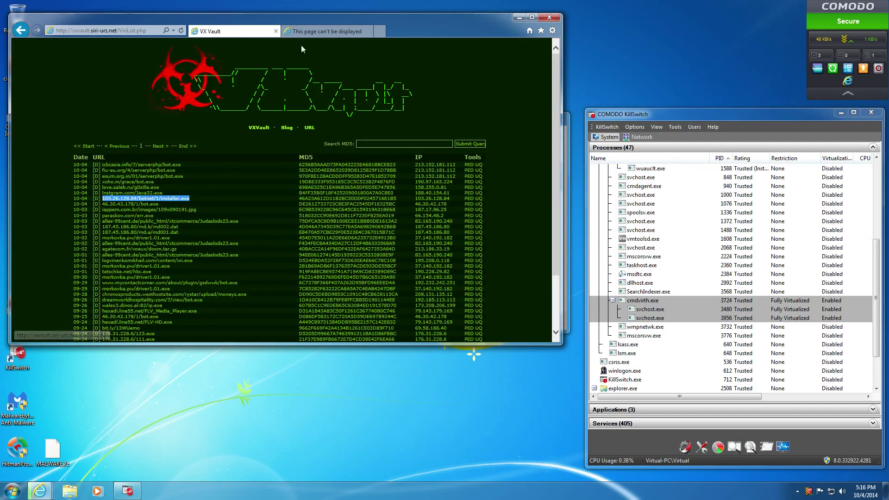
click(319, 32)
click(102, 31)
text(http://103.26.128.84/botnet/1/installer.exe)
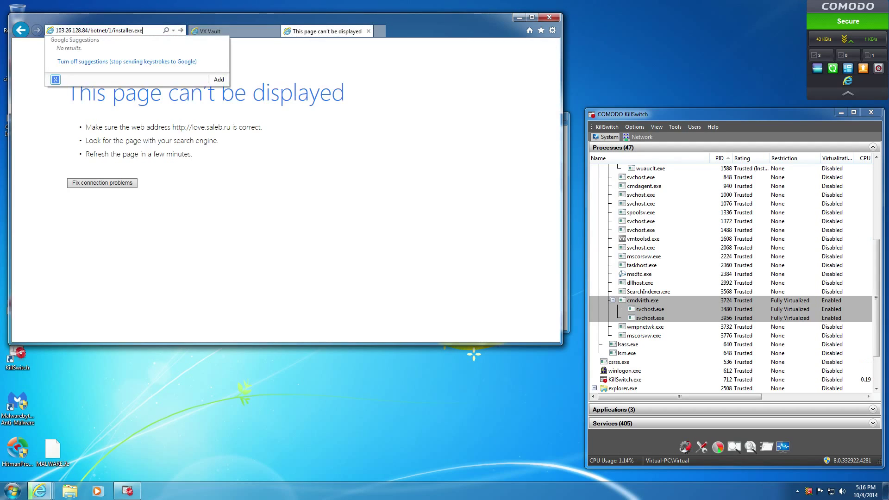
key(Return)
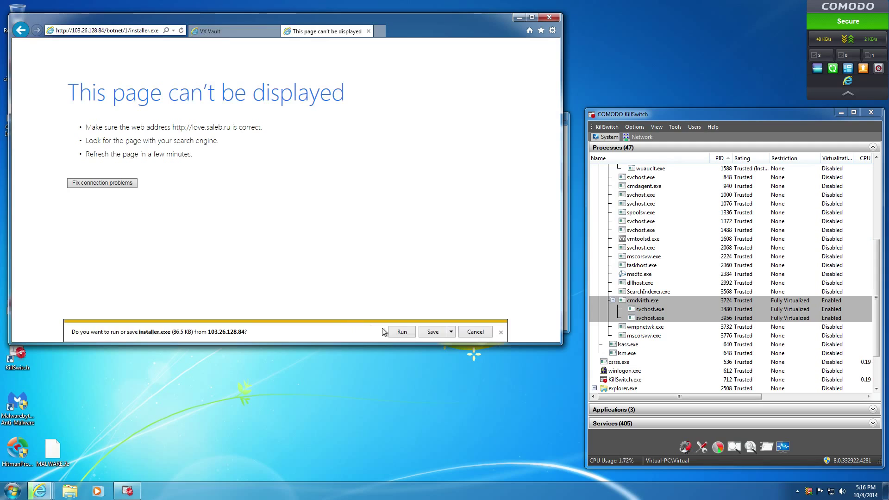
- Run the offered installer.exe, view the downloads list and dismiss the installer.exe error
click(396, 331)
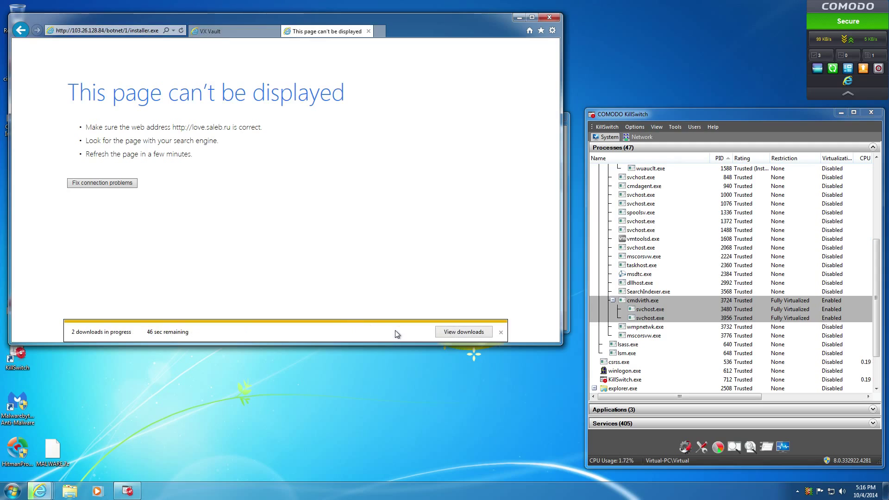
click(443, 331)
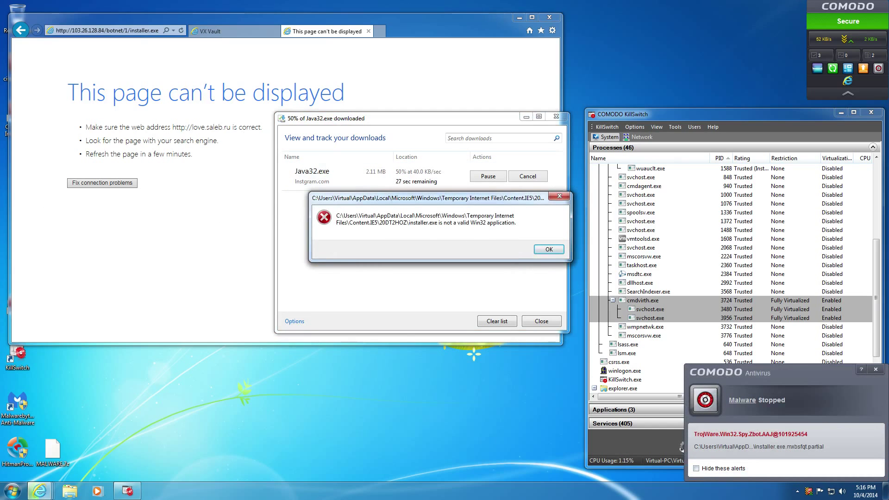
click(549, 249)
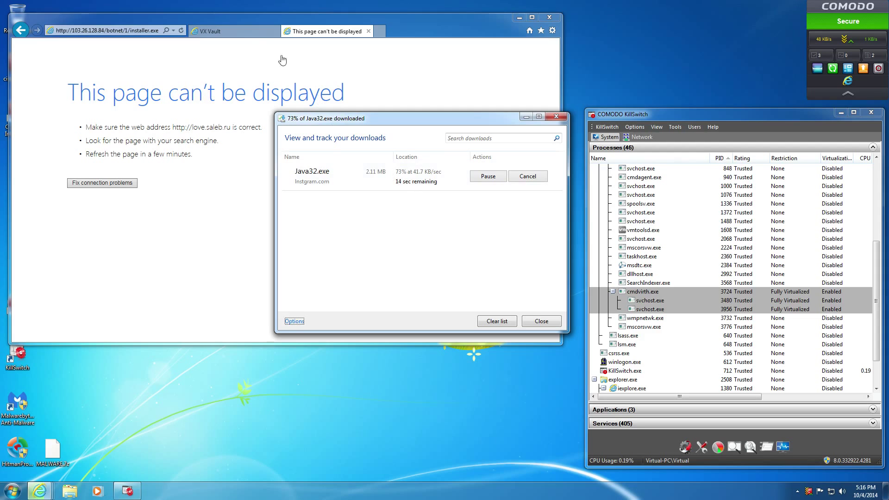
- Copy 46.30.42.178/1/bot.exe from the VX Vault list and load it in the second tab
click(257, 32)
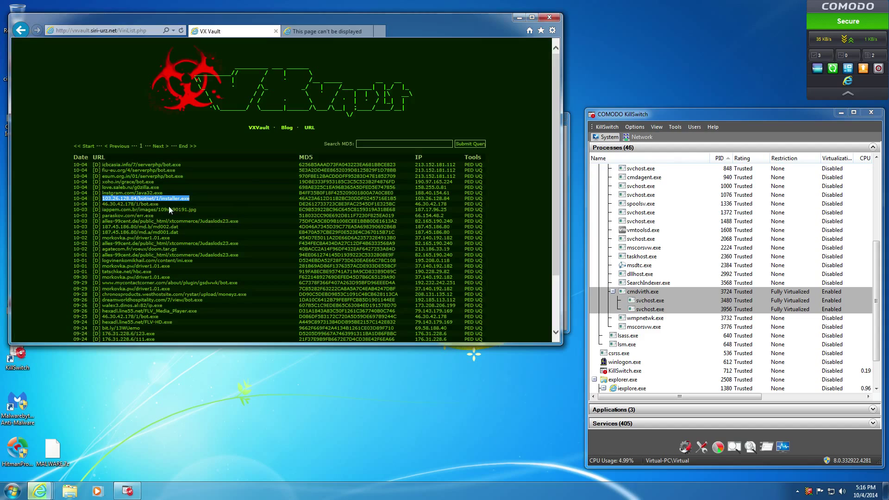
drag(168, 206, 103, 206)
key(ctrl+c)
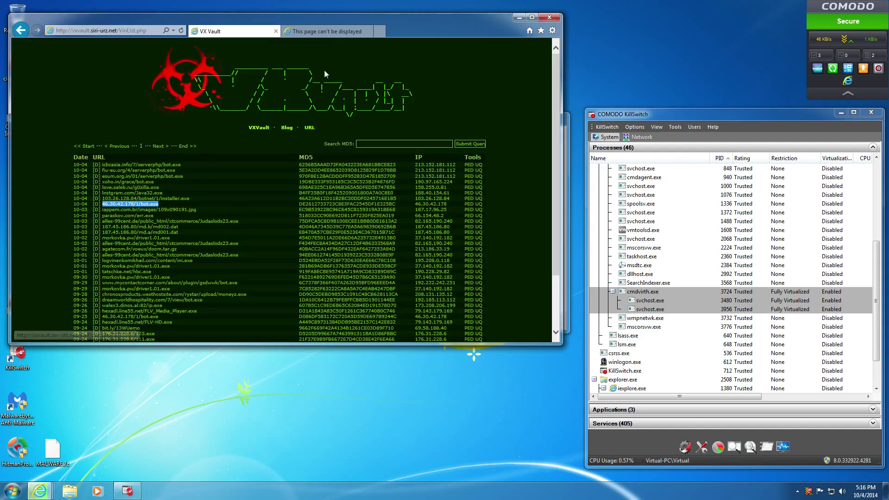
click(324, 31)
key(ctrl+v)
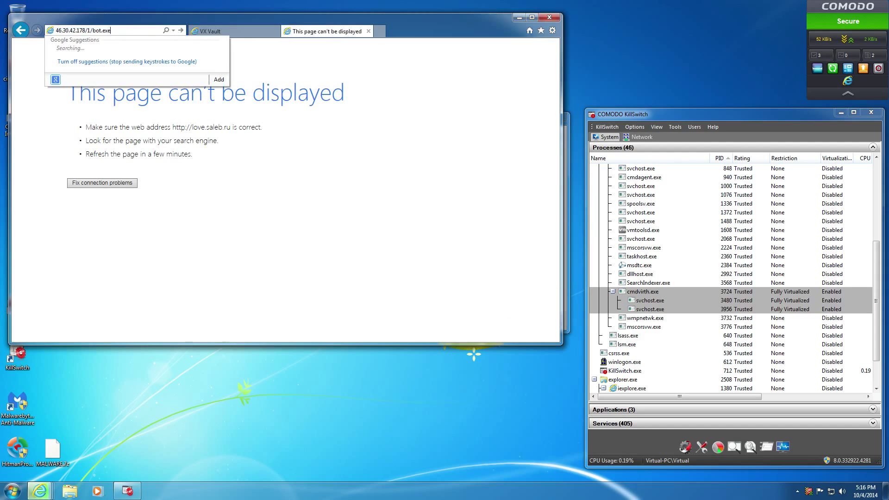
key(Return)
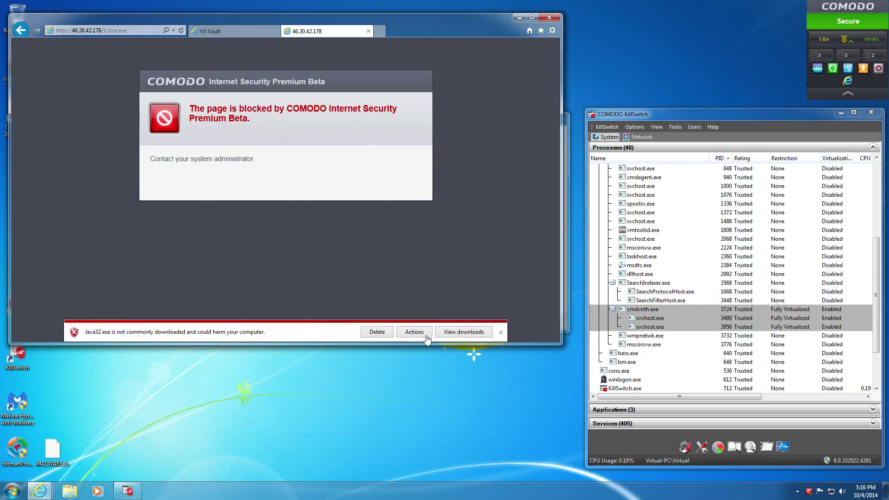
- Run Java32.exe from the downloads list despite the SmartScreen warning and allow it to make changes to the computer
click(456, 331)
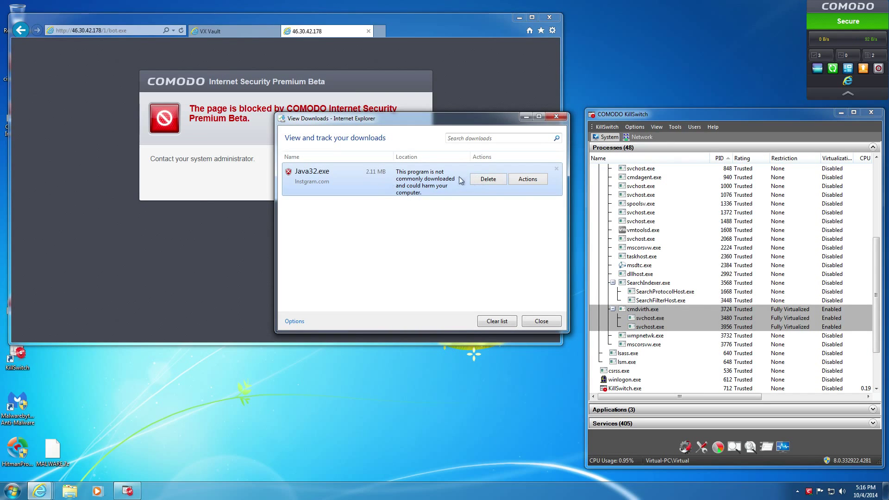
click(527, 179)
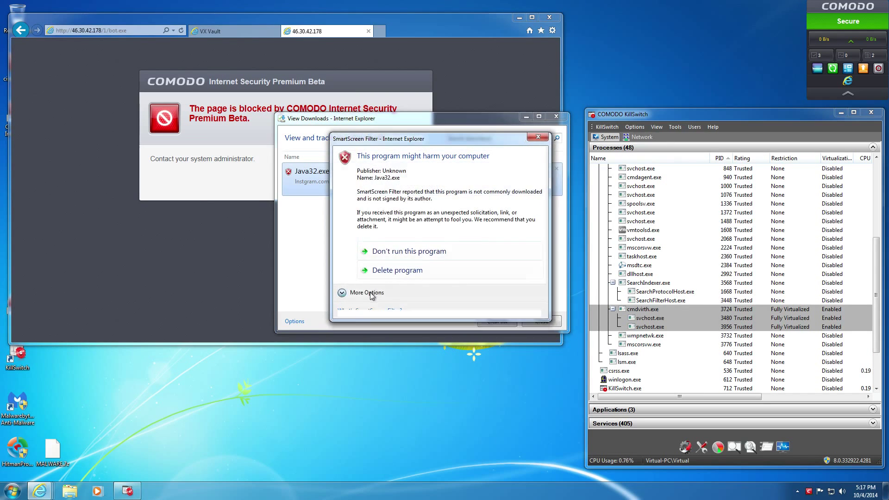
click(404, 292)
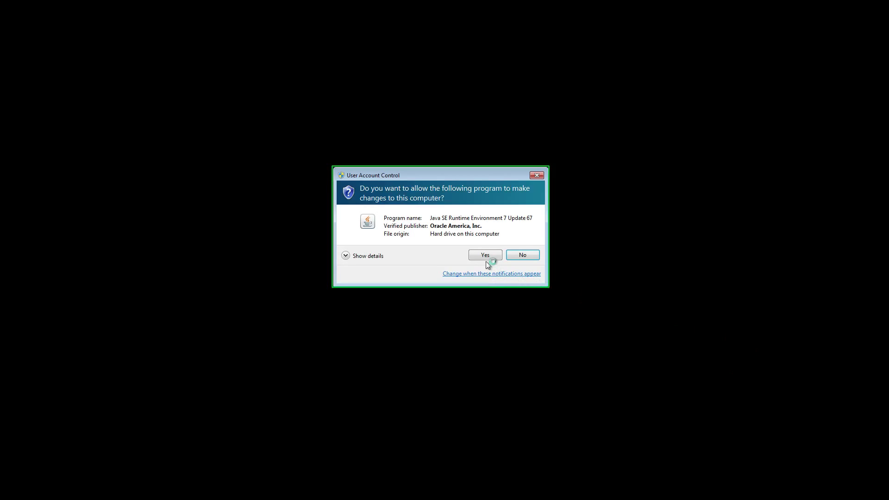
click(484, 255)
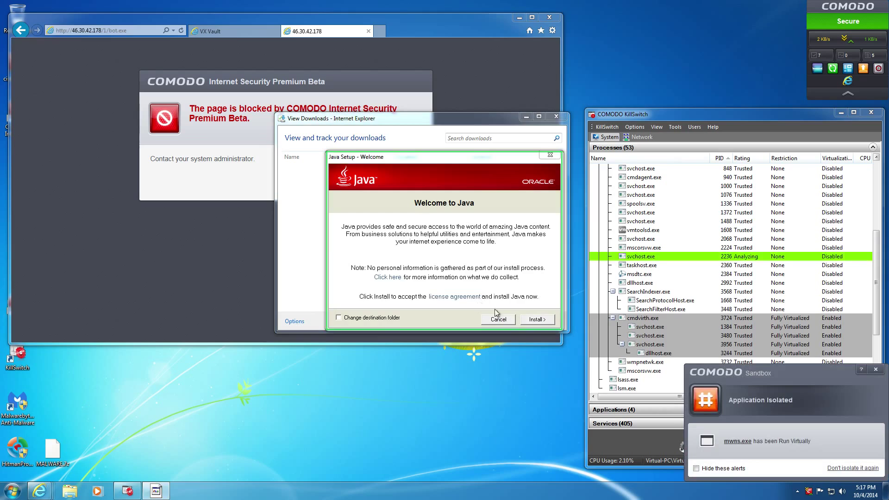
- Start the Java installation, then clear the downloads list and minimize its window
click(535, 320)
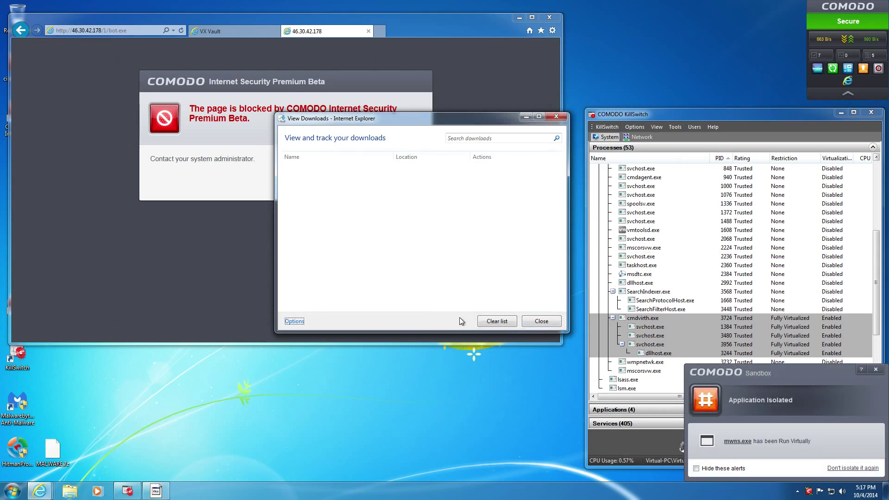
click(494, 320)
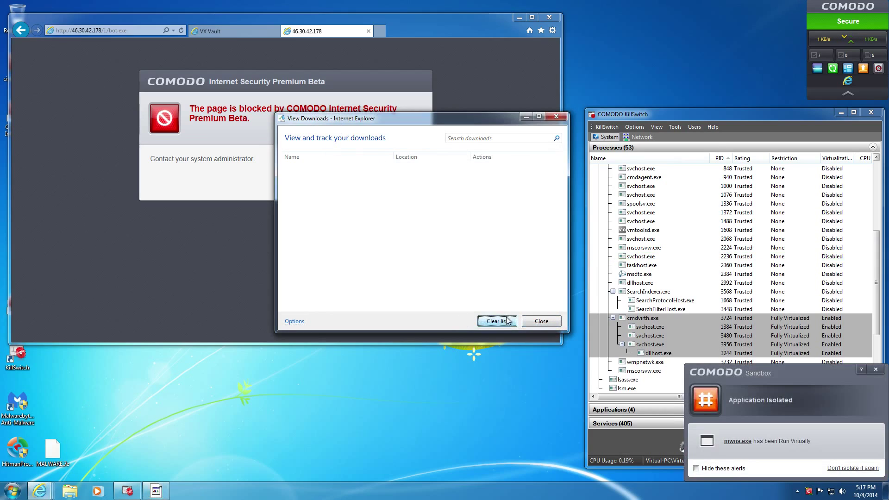
click(526, 117)
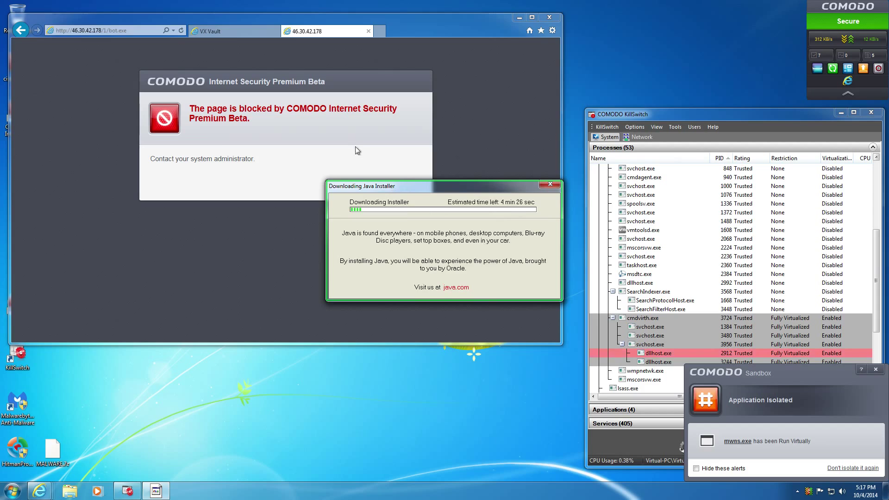
- Copy paraskov.com/err.exe from the VX Vault list and load it in the second tab
click(225, 28)
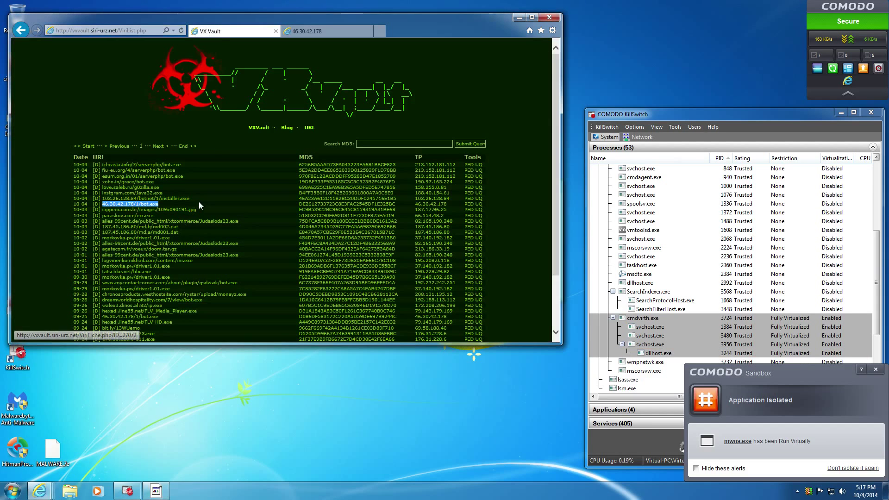
drag(197, 210, 102, 216)
key(ctrl+c)
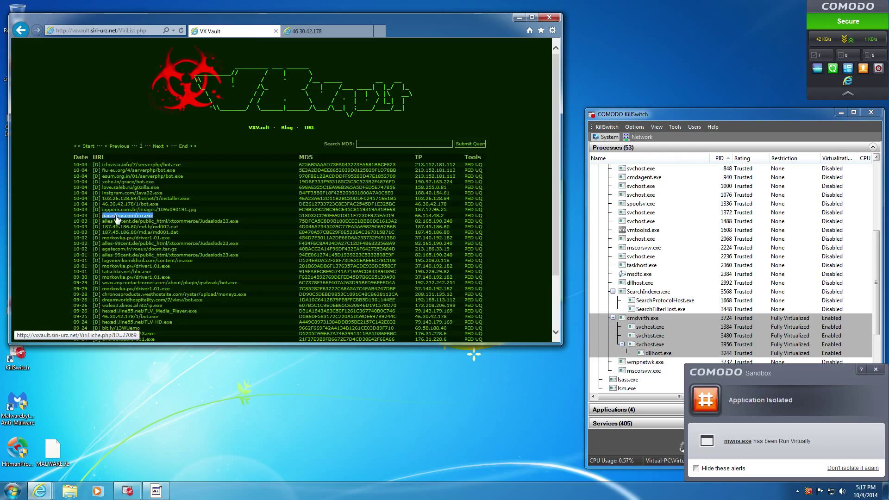
click(306, 31)
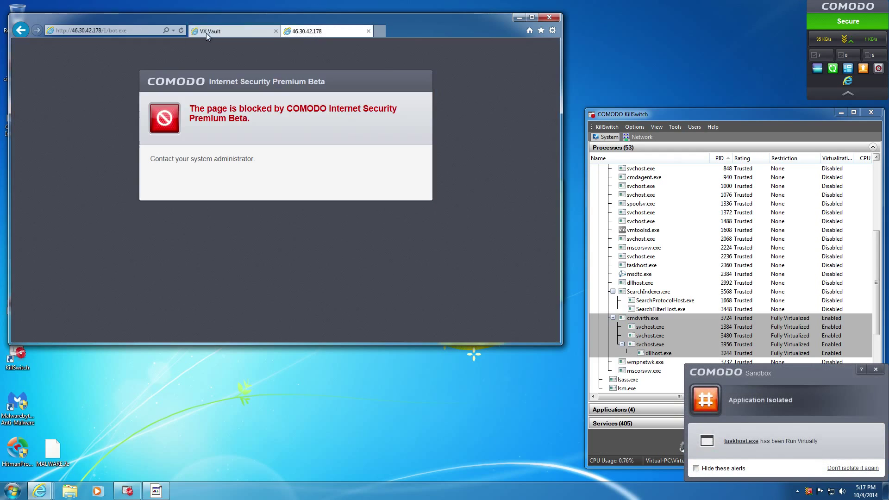
key(ctrl+v)
key(Return)
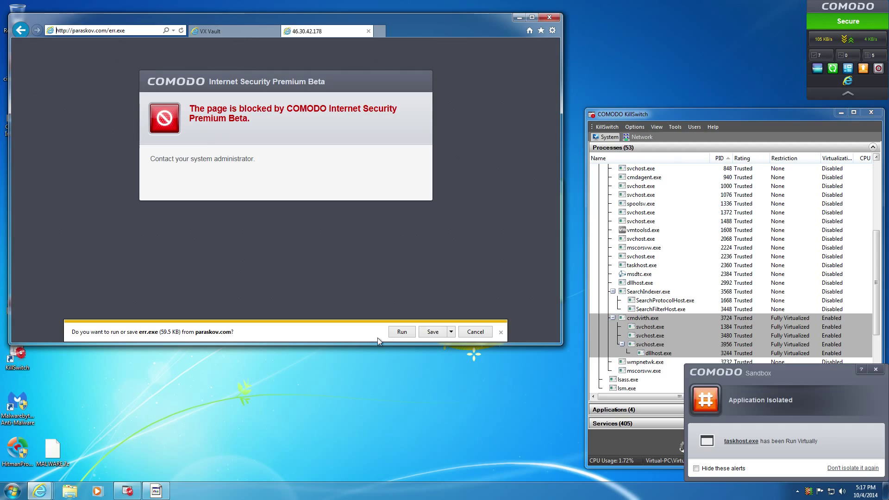
- Try to run the offered err.exe with administrator permission, retry the file copy once and cancel it
click(398, 332)
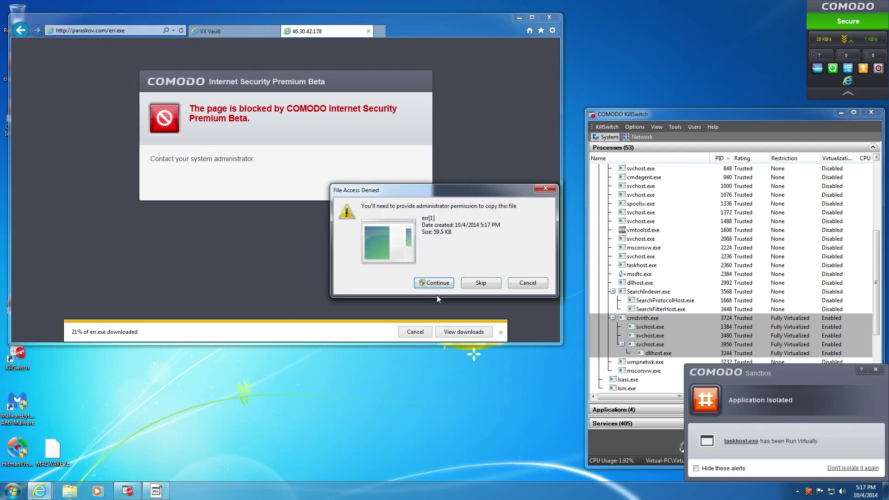
click(437, 284)
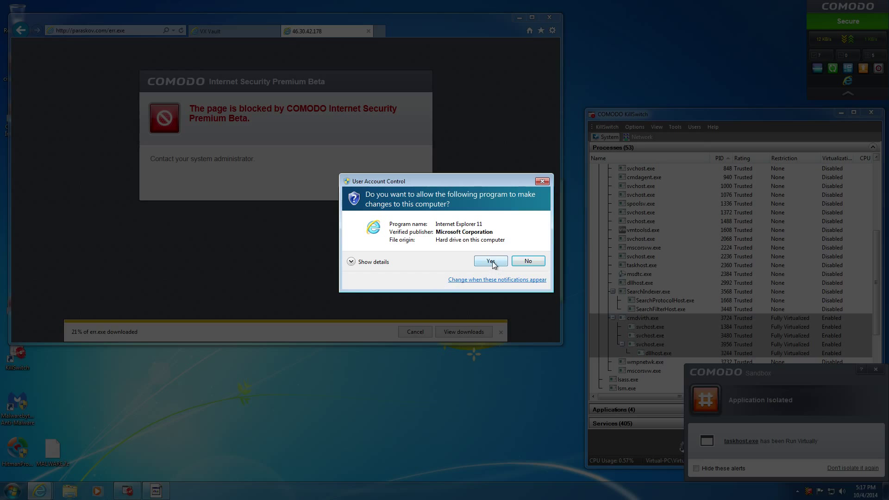
click(491, 261)
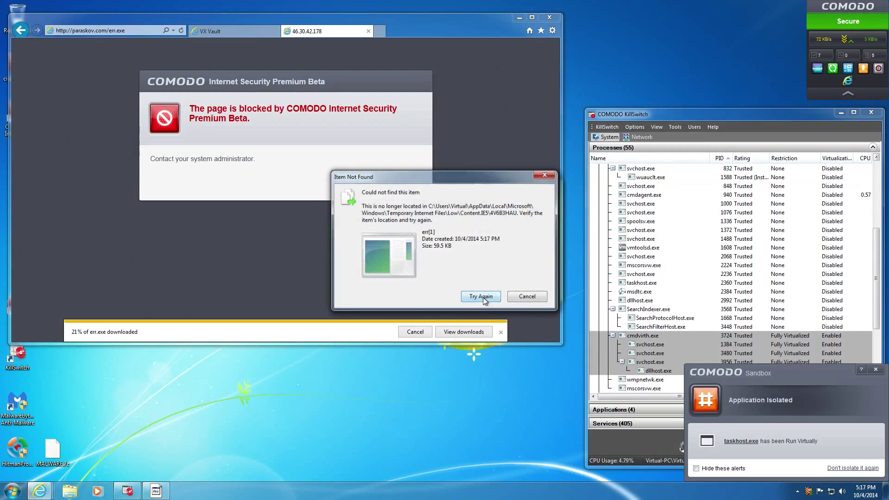
click(482, 298)
click(533, 301)
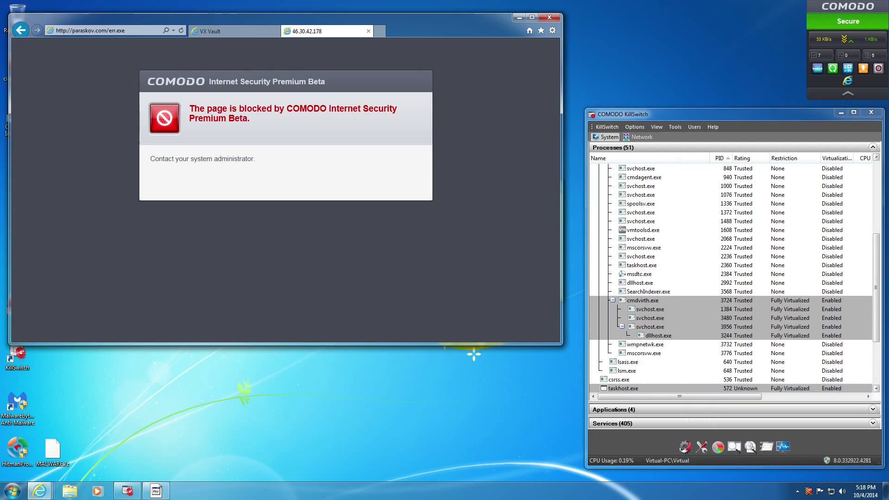
- Replace the VX Vault page with the clean-mx favorite, then with the Malc0de Database favorite
click(235, 32)
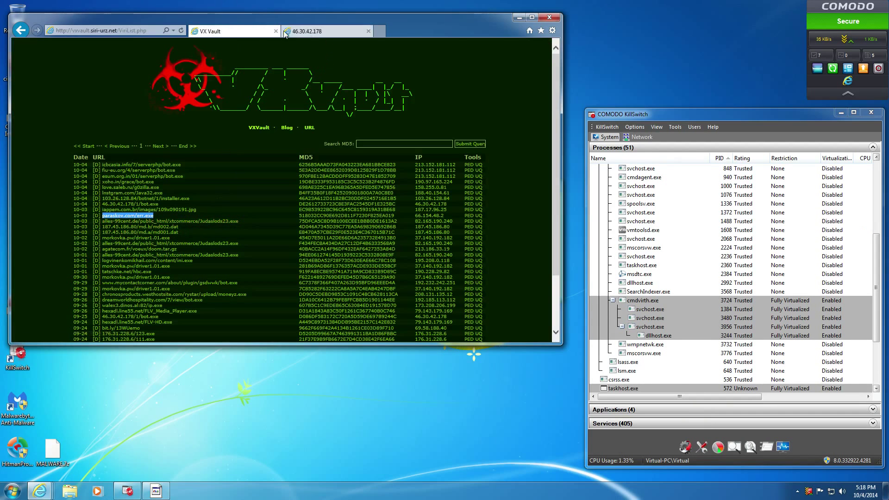
click(540, 31)
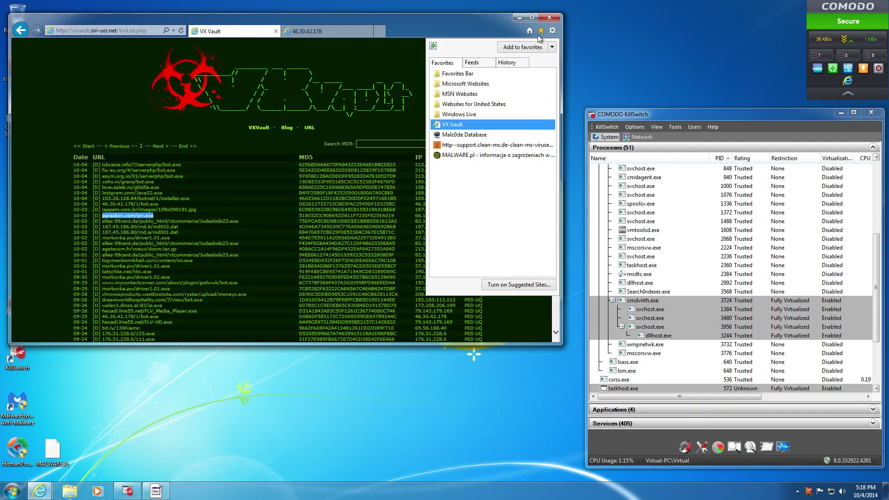
click(474, 144)
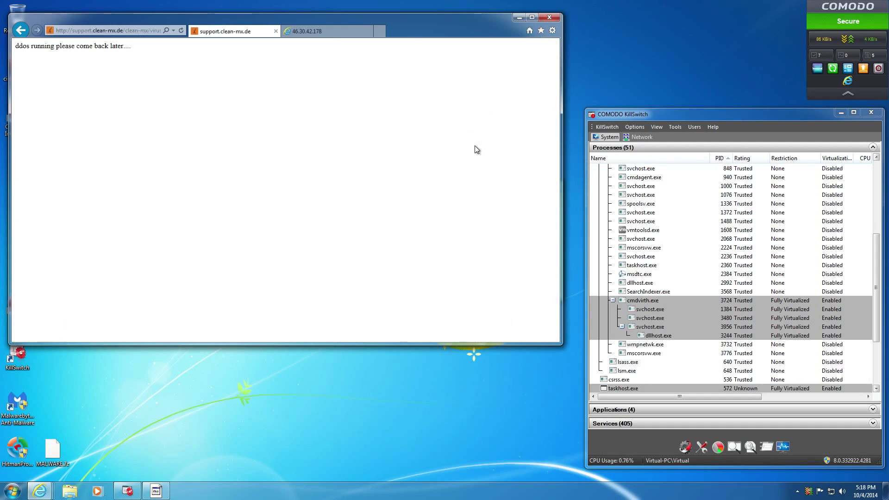
click(540, 30)
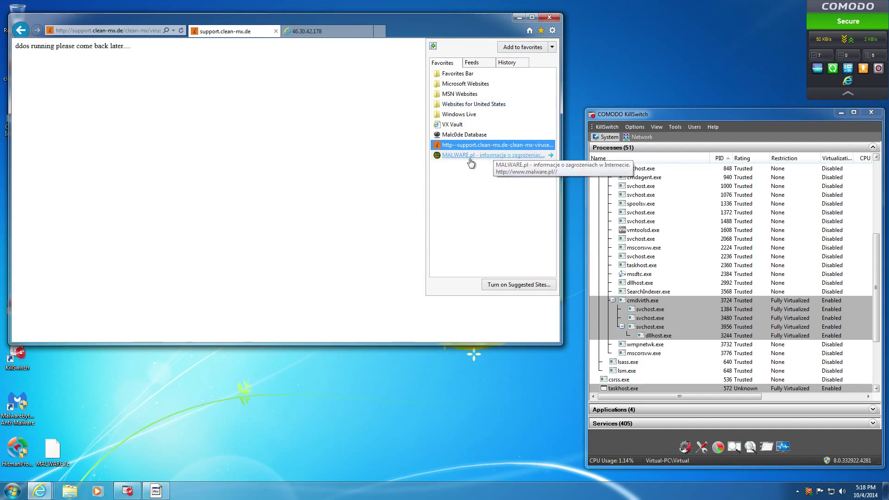
click(460, 136)
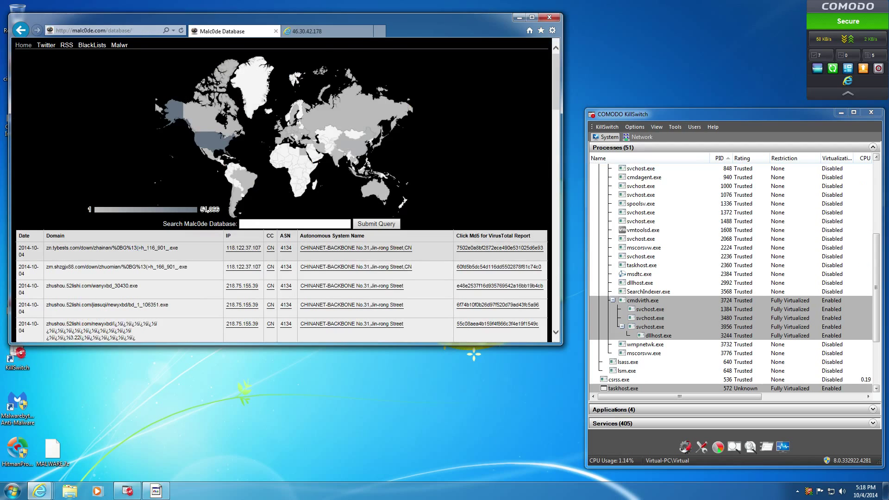
- Copy the first Malc0de entry, the zn.tybests.com executable, and load it in the second tab
triple_click(143, 250)
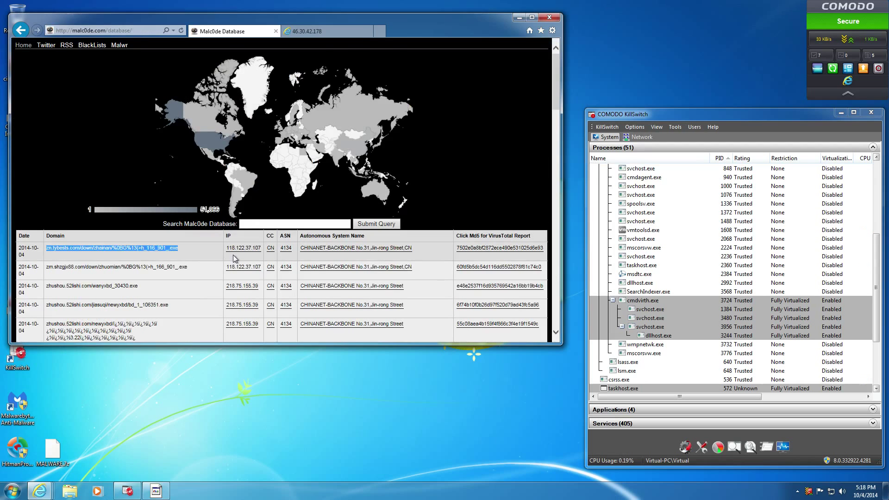
click(319, 31)
click(84, 30)
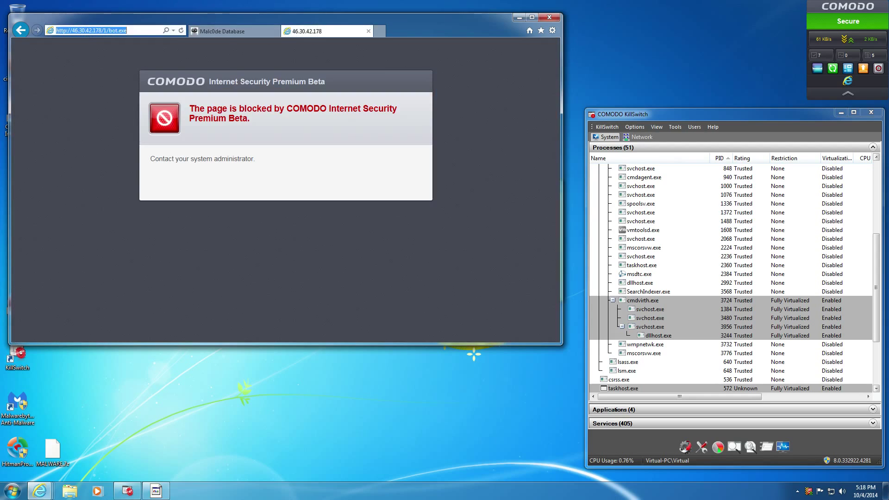
key(ctrl+v)
key(Return)
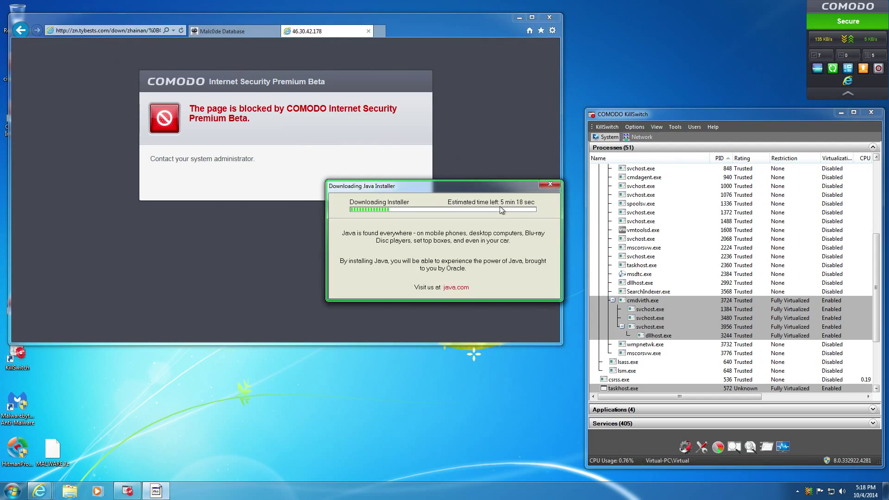
- Close the Java installer download and load the second Malc0de entry, the zm.shzgjx88.com executable, in the second tab
click(550, 184)
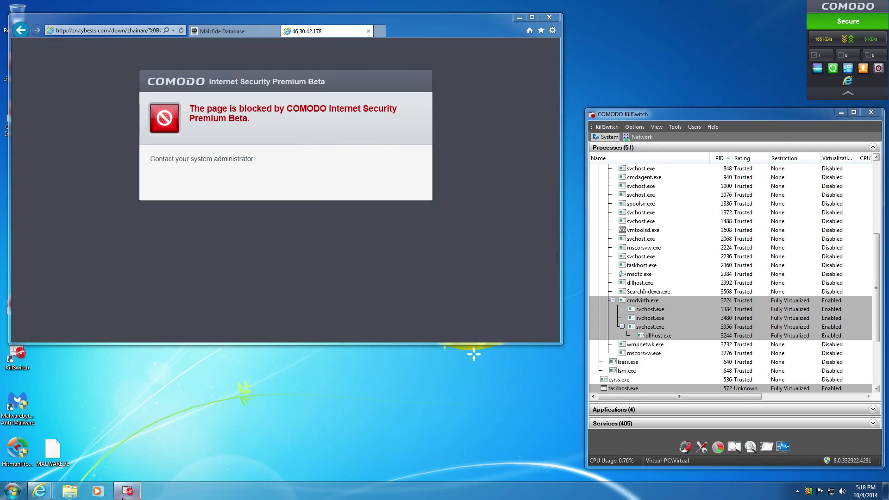
click(240, 32)
triple_click(172, 268)
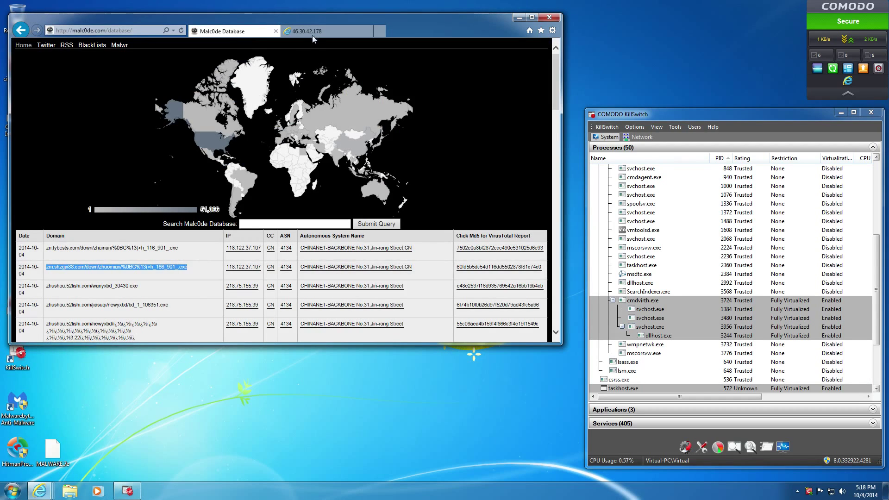
click(324, 31)
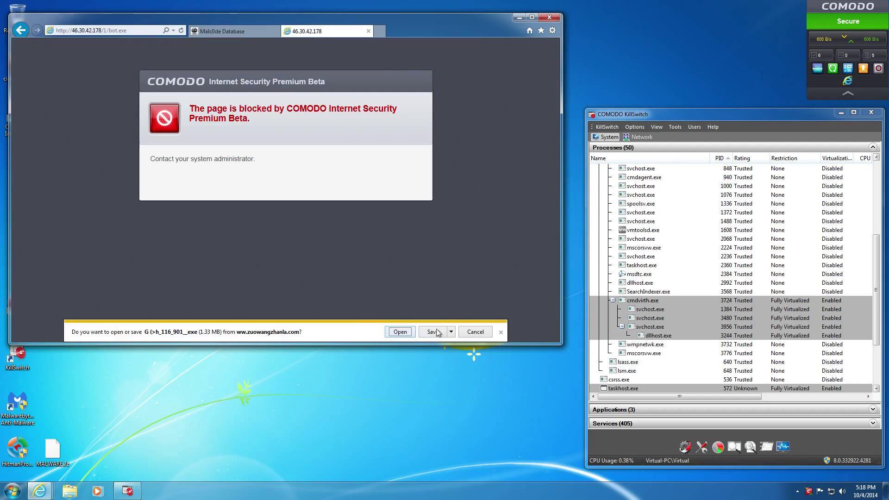
click(500, 332)
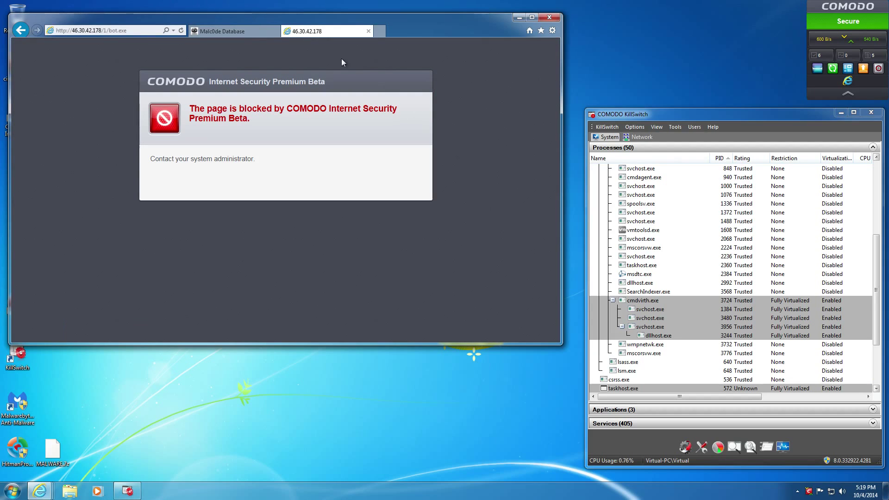
click(141, 30)
key(ctrl+v)
key(Return)
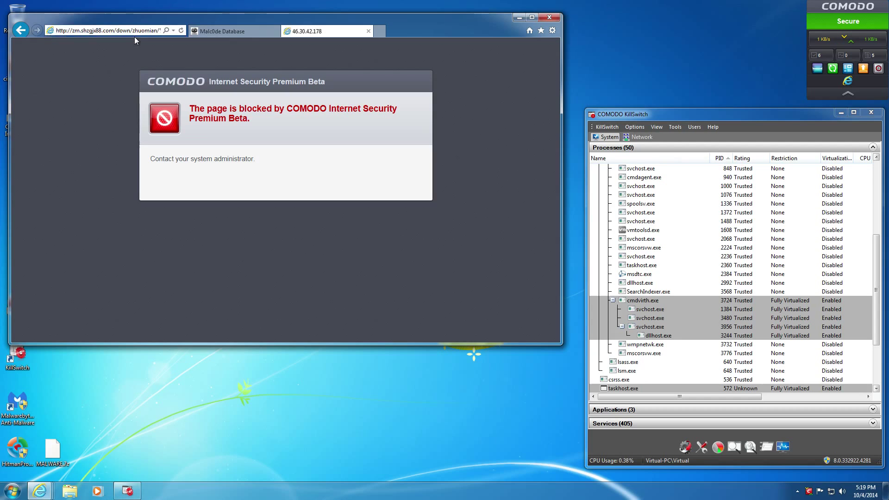
- Replace the blocked second tab with a new tab and load the copied zm.shzgjx88.com executable address there
drag(435, 28, 442, 47)
mouse_move(526, 360)
mouse_down()
mouse_move(526, 384)
mouse_move(525, 361)
mouse_up()
click(376, 49)
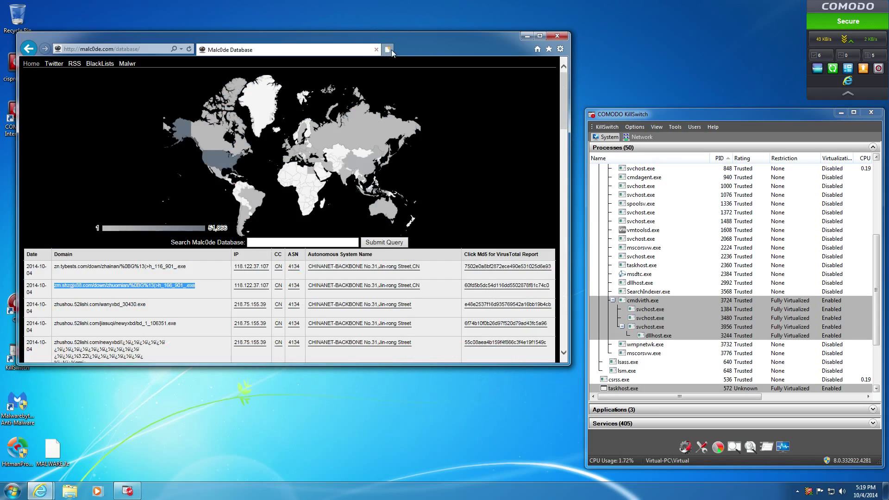
click(391, 49)
key(ctrl+v)
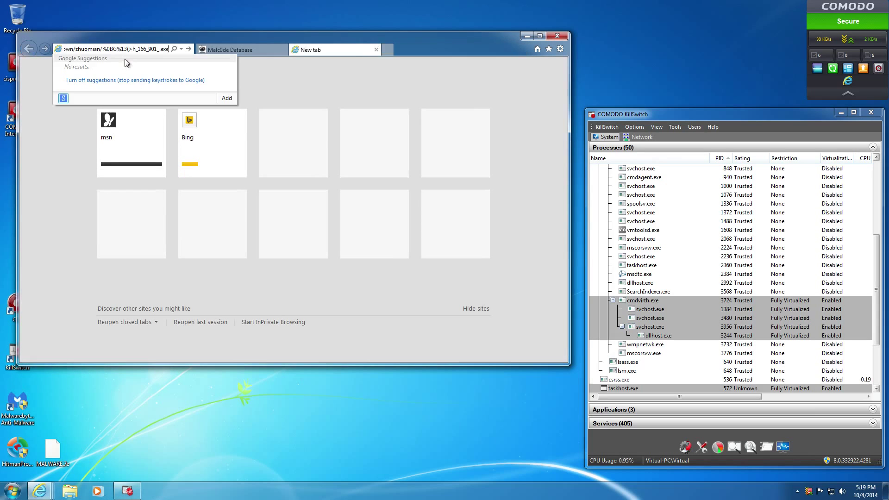
key(Return)
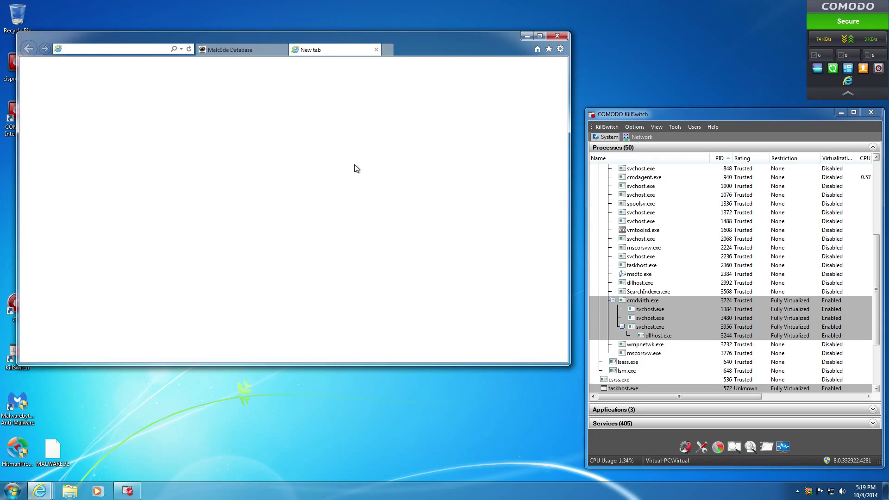
- Copy zhushou.52lishi.com/wanyxbd_30430.exe from the Malc0de list, load it in the new tab and run the offered file
click(258, 54)
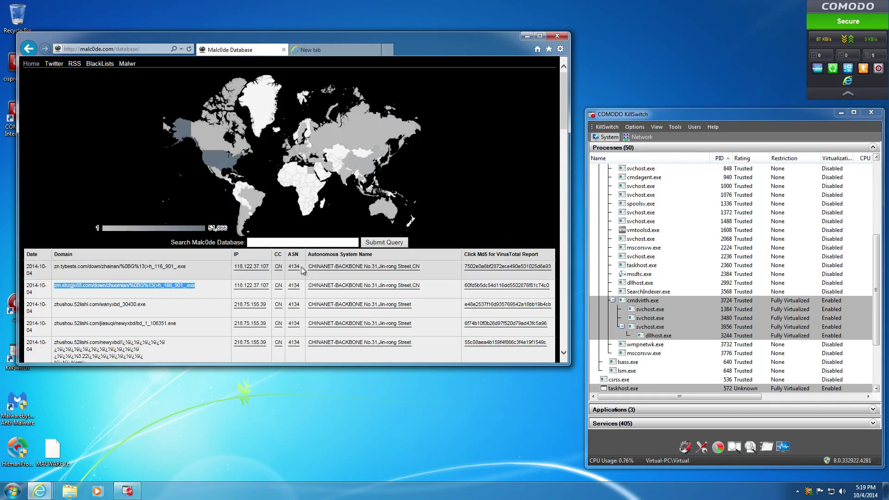
triple_click(132, 306)
key(ctrl+c)
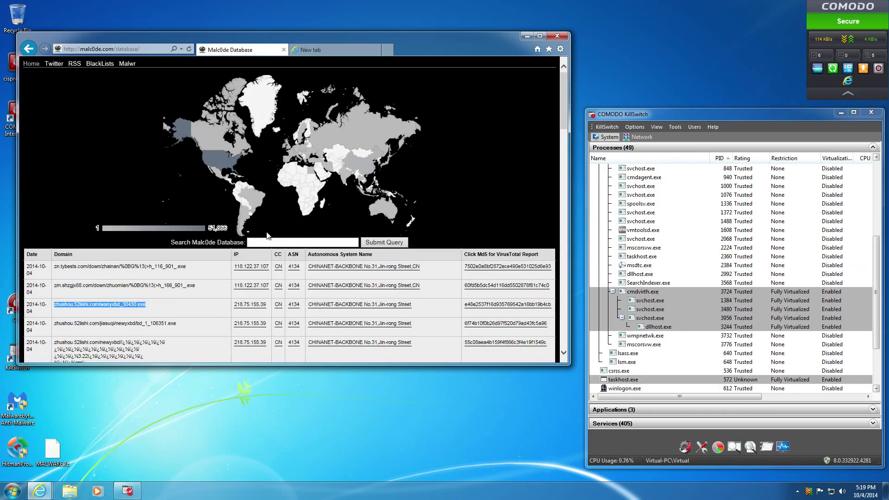
click(311, 52)
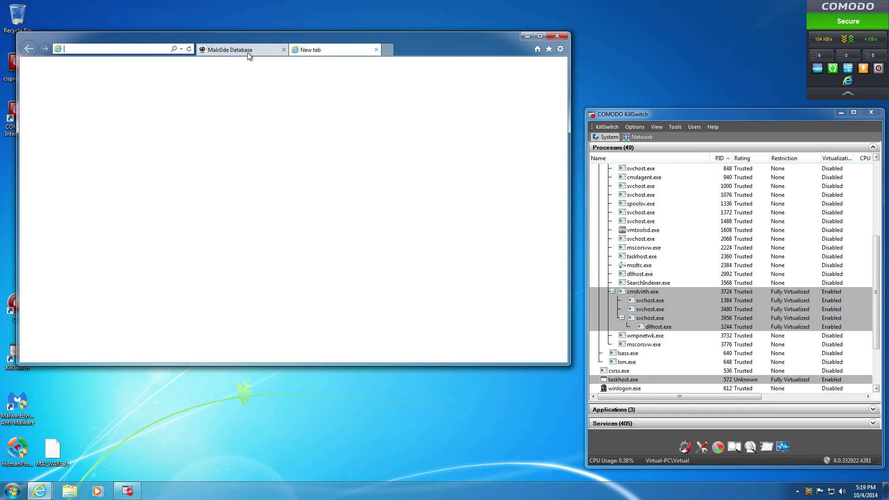
key(ctrl+v)
key(Return)
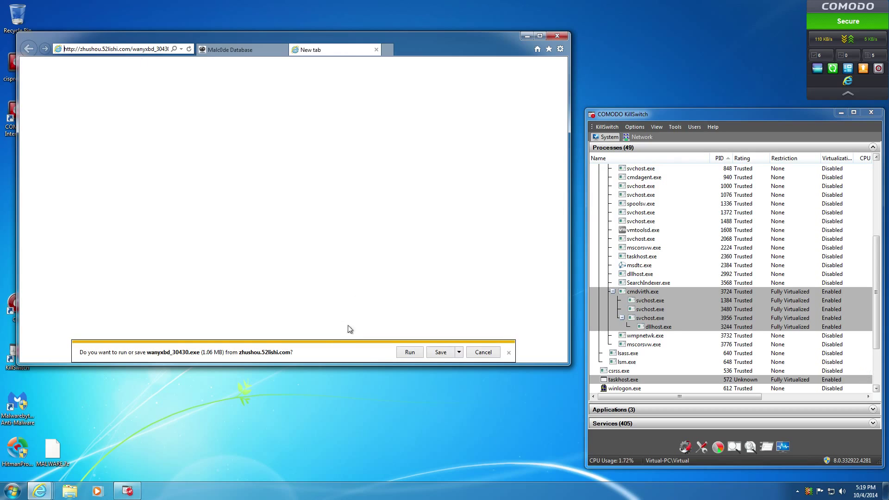
click(409, 352)
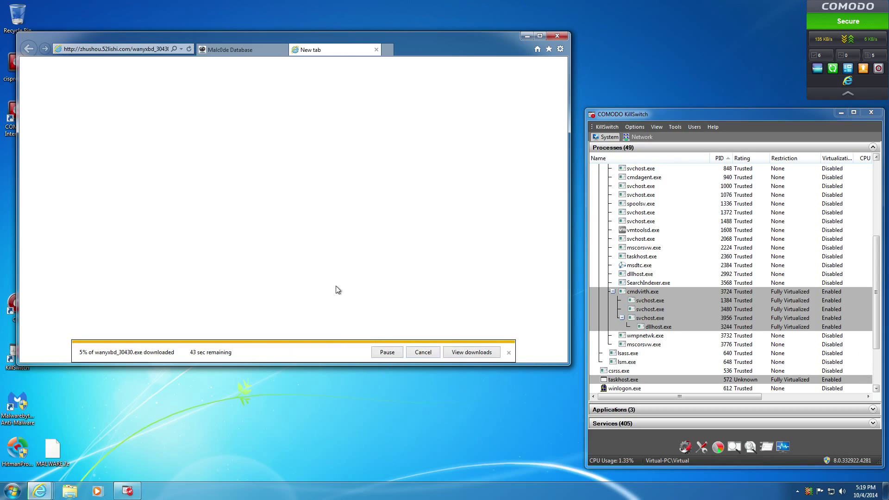
- Remove the G (>h_116_901__ entry from the download list and check the progress of wanyxbd_30430.exe
click(471, 352)
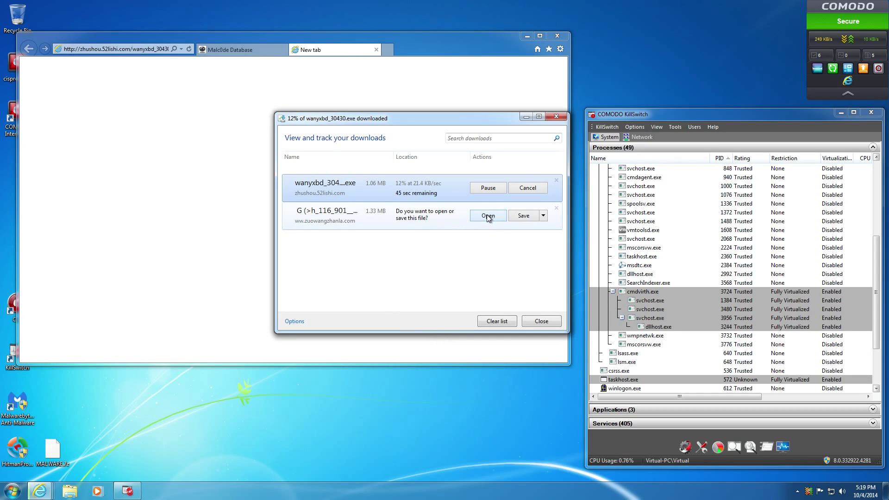
click(543, 215)
click(540, 240)
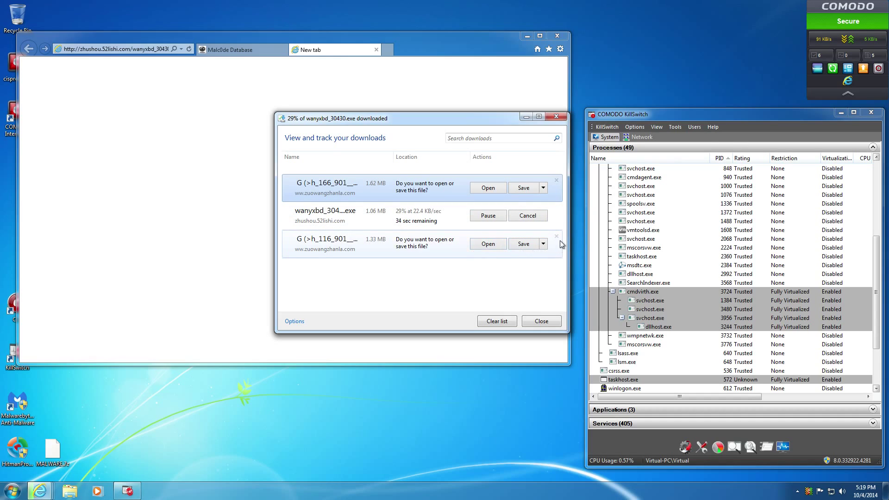
click(556, 236)
click(556, 181)
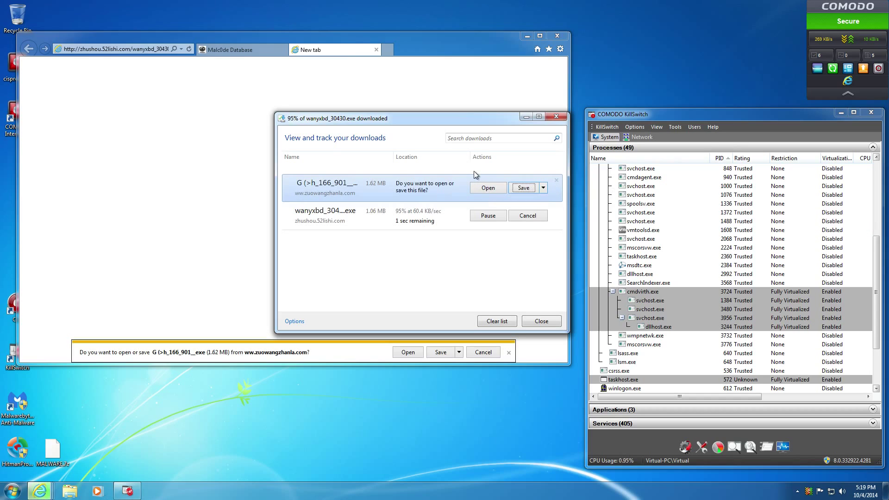
click(398, 364)
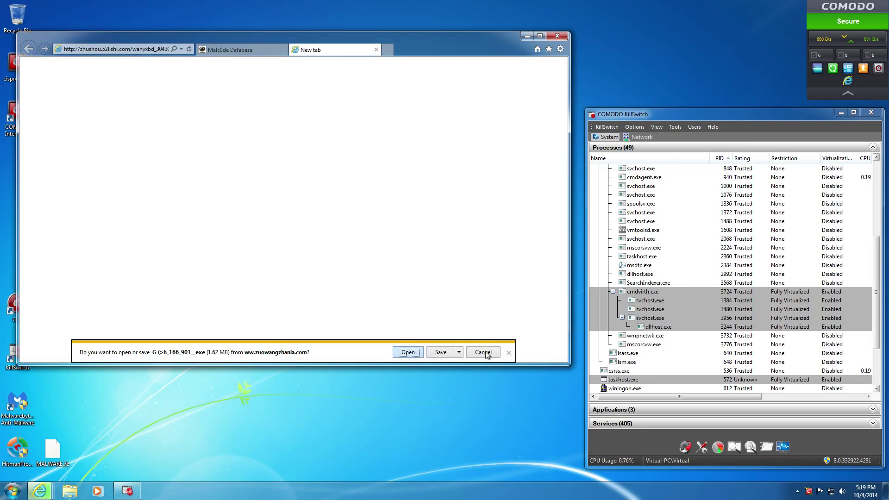
mouse_move(39, 490)
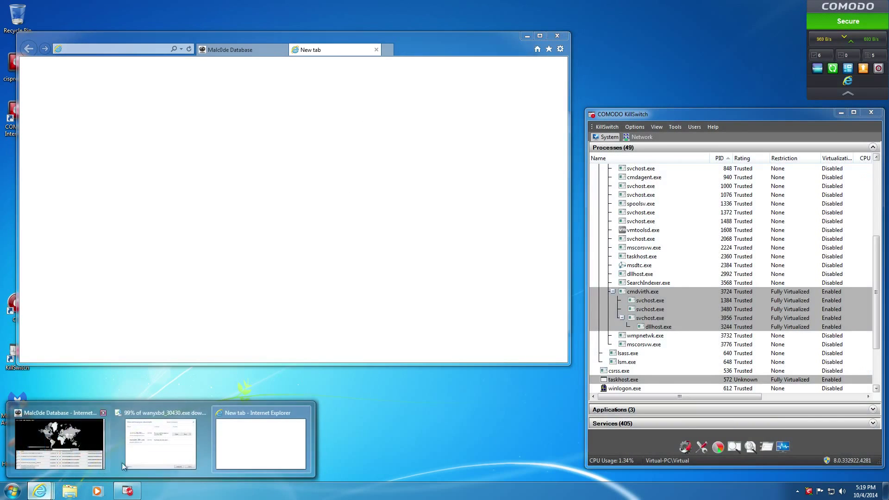
click(134, 456)
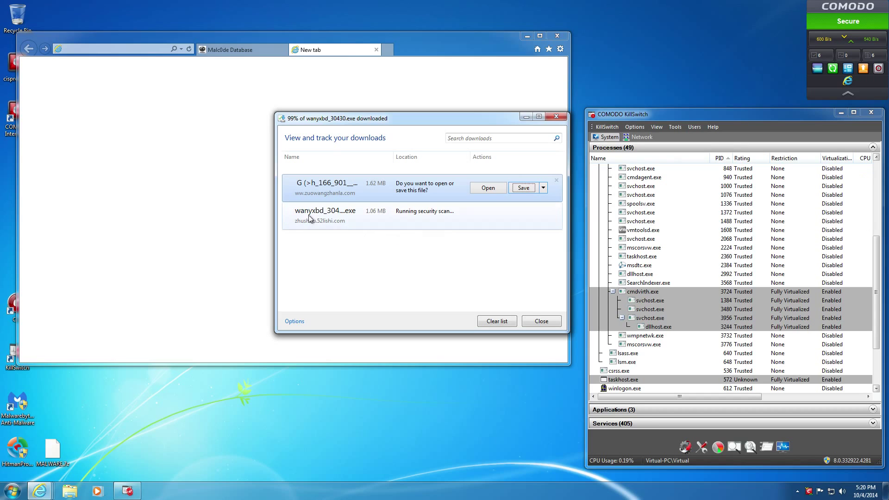
- Copy xlayercdn.in/appUpdaterv01.exe from the Malc0de list and load it in the second tab
click(235, 50)
scroll(159, 308, down, 2)
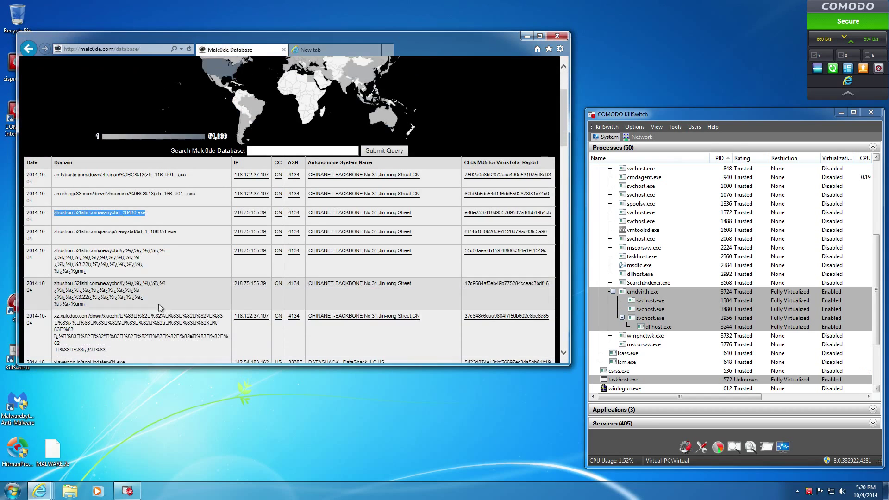
scroll(134, 233, down, 1)
scroll(139, 273, down, 1)
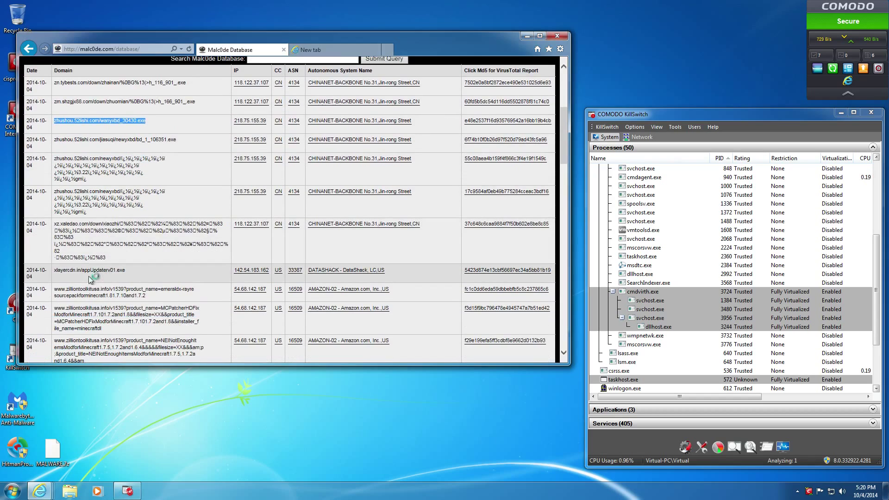
triple_click(90, 272)
key(ctrl+c)
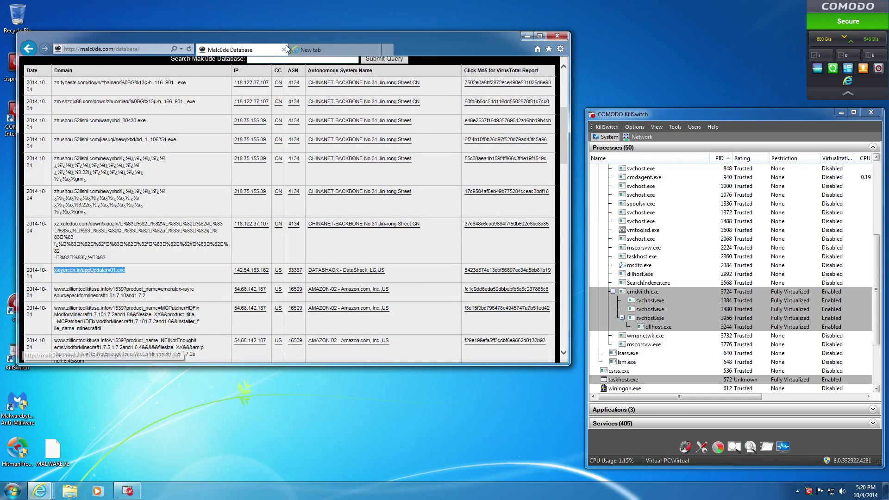
key(ctrl+Tab)
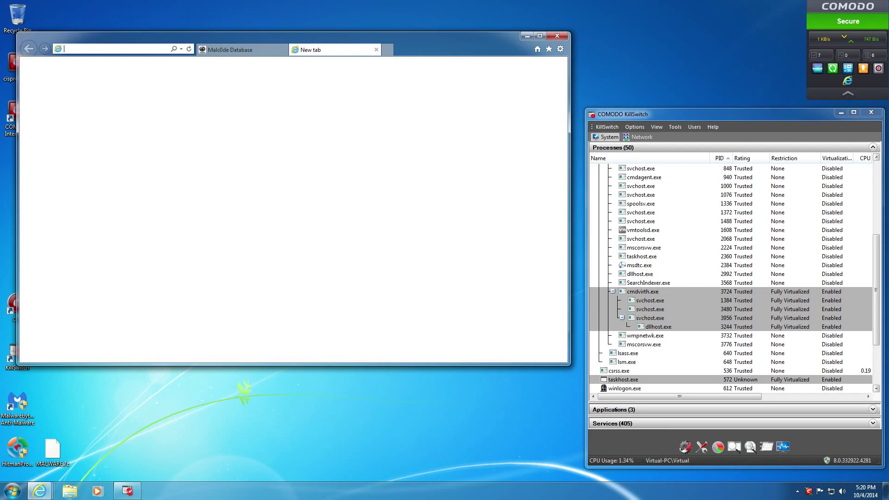
key(ctrl+v)
click(133, 58)
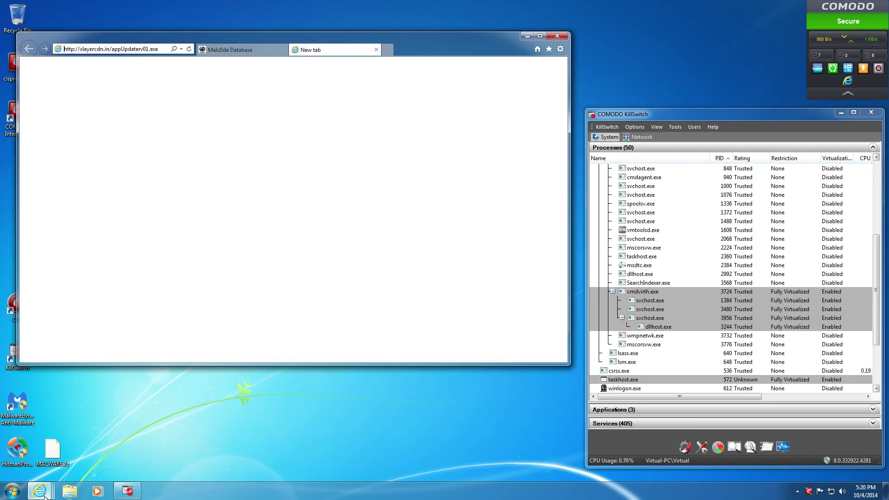
- Run appUpdaterv01.exe despite the SmartScreen warning, grant it administrator permission and choose Run Isolated in the COMODO sandbox
mouse_move(45, 494)
click(182, 460)
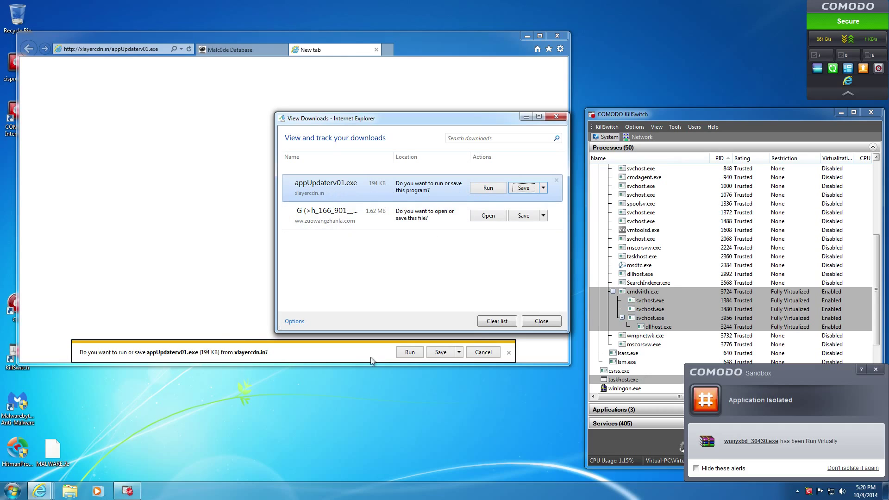
click(411, 353)
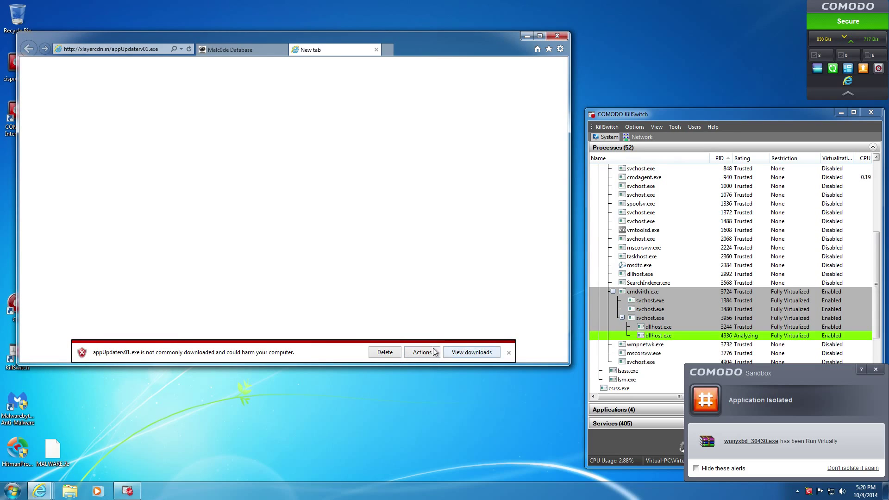
click(421, 353)
click(378, 293)
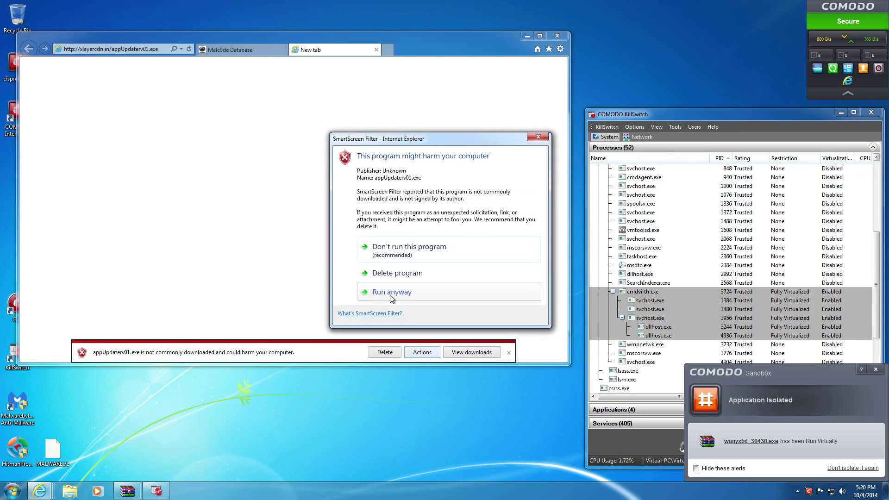
click(405, 291)
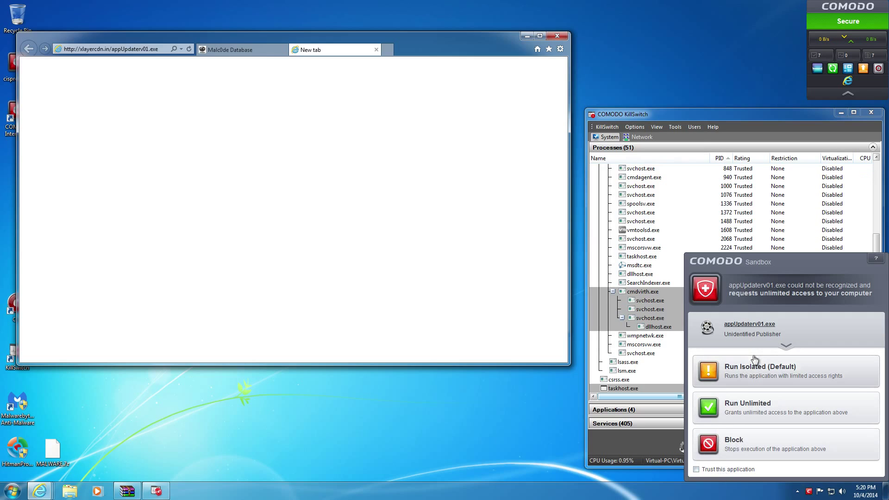
click(750, 370)
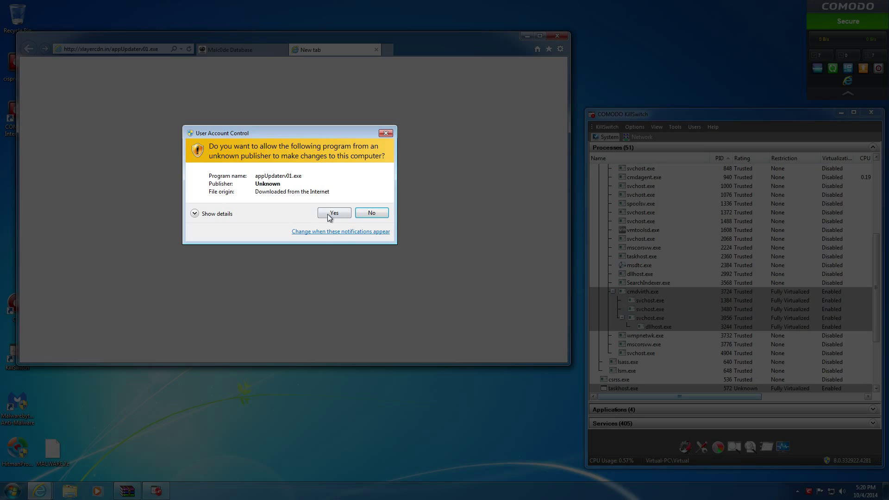
click(333, 213)
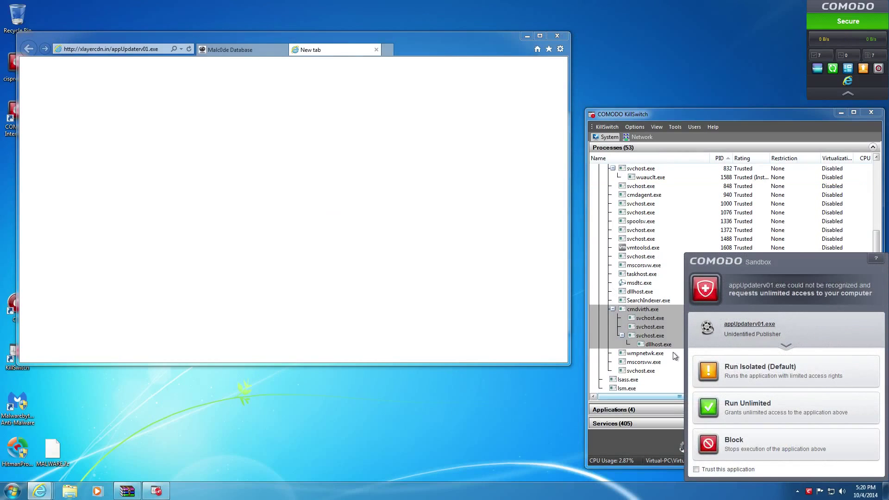
click(760, 375)
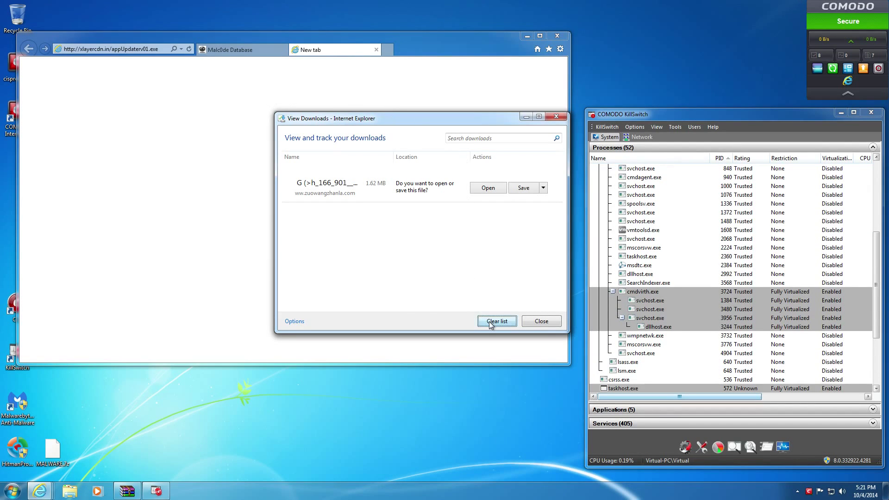
- Close the download list and replace the Malc0de Database page with the MALWARE.pl favorite
click(541, 322)
click(250, 46)
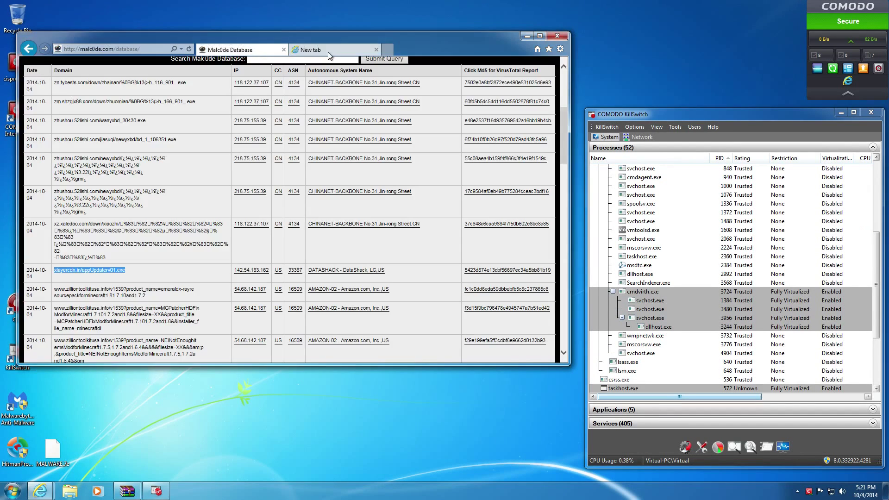
click(327, 50)
key(ctrl+Tab)
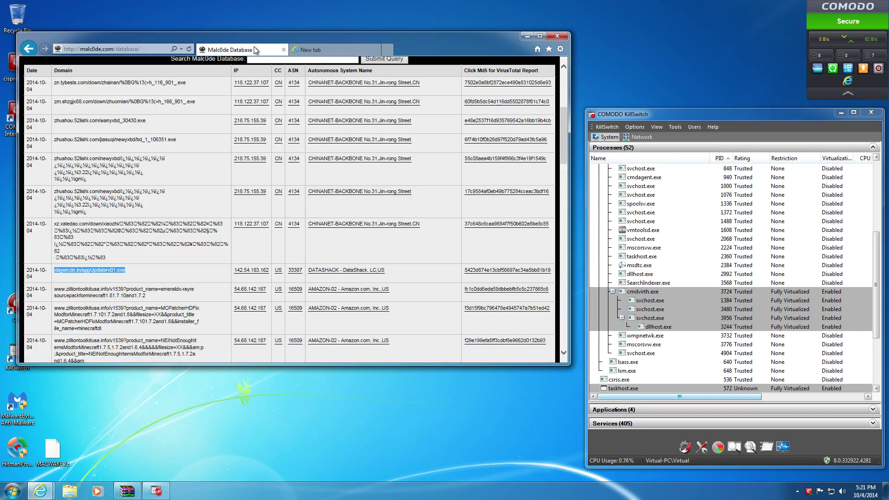
scroll(252, 249, down, 2)
click(548, 48)
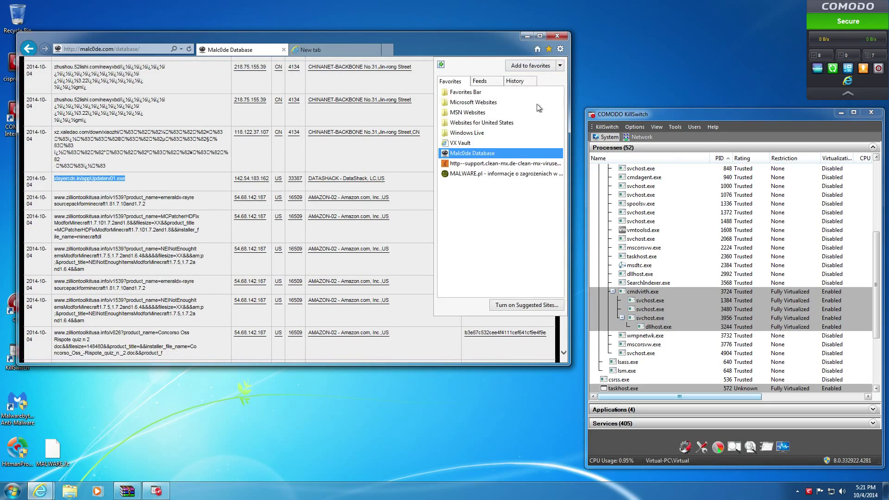
click(496, 175)
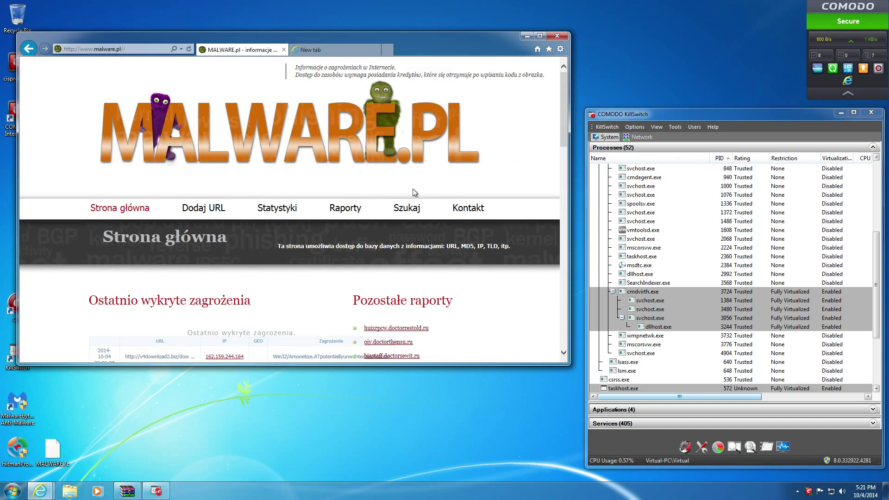
- Copy the v4download2.biz URL from the latest detected threats on MALWARE.pl and try to load it in the second tab
scroll(311, 248, down, 3)
scroll(267, 281, down, 1)
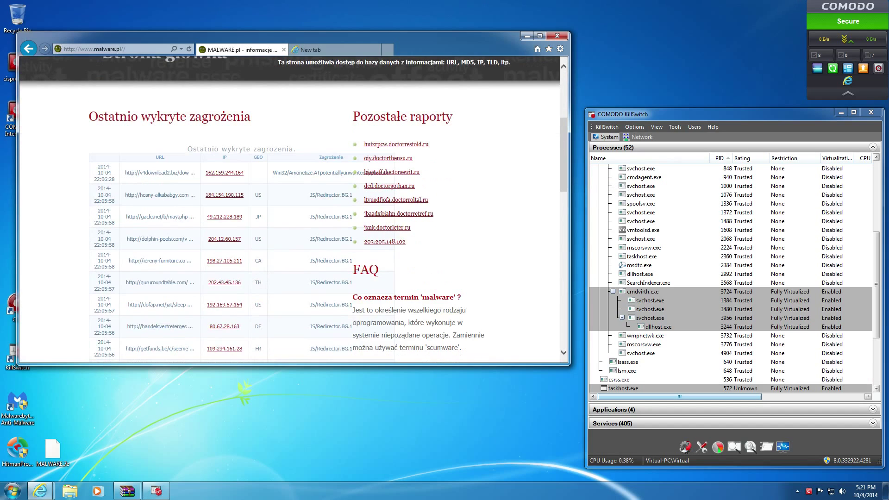
scroll(290, 208, down, 1)
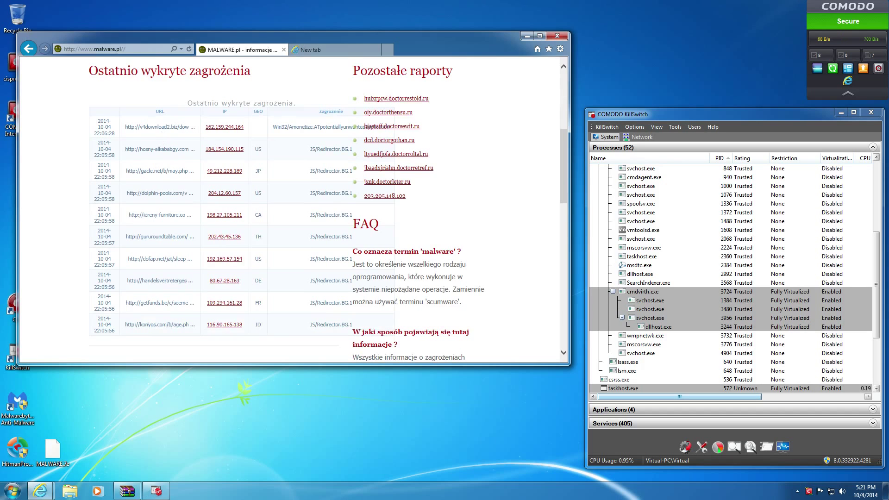
scroll(163, 145, down, 2)
scroll(178, 209, up, 4)
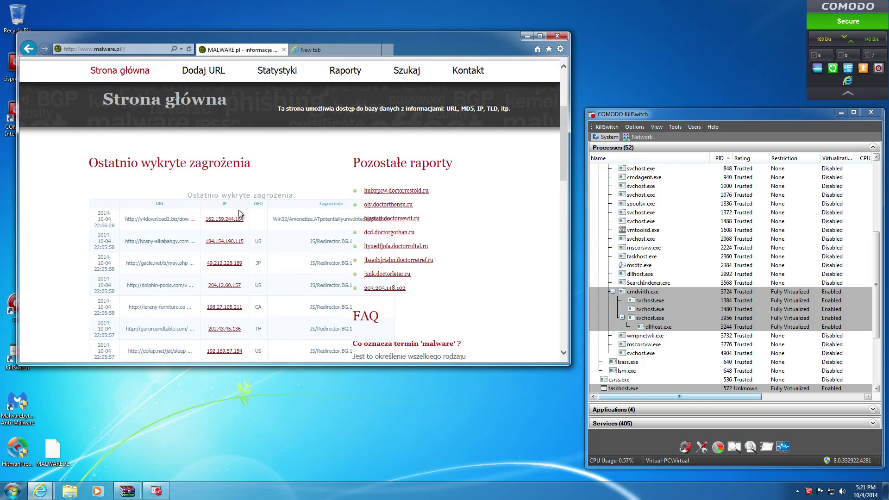
scroll(243, 199, down, 4)
scroll(228, 193, down, 5)
scroll(223, 193, up, 9)
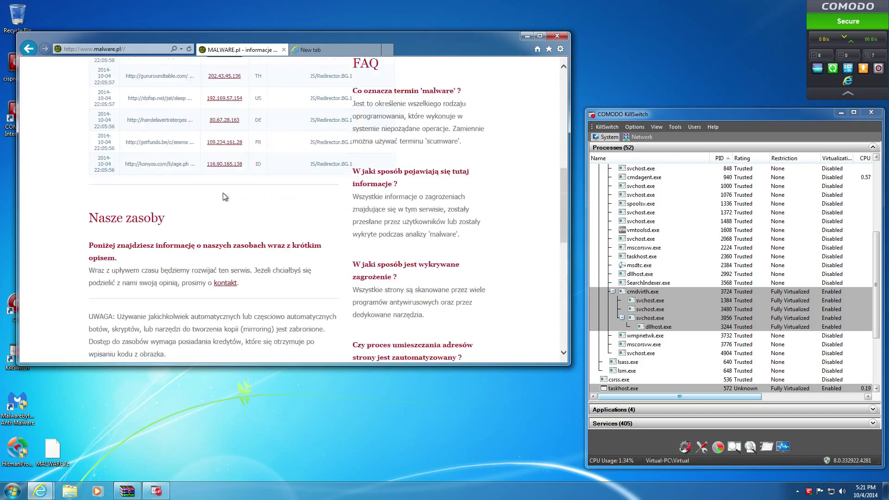
triple_click(145, 174)
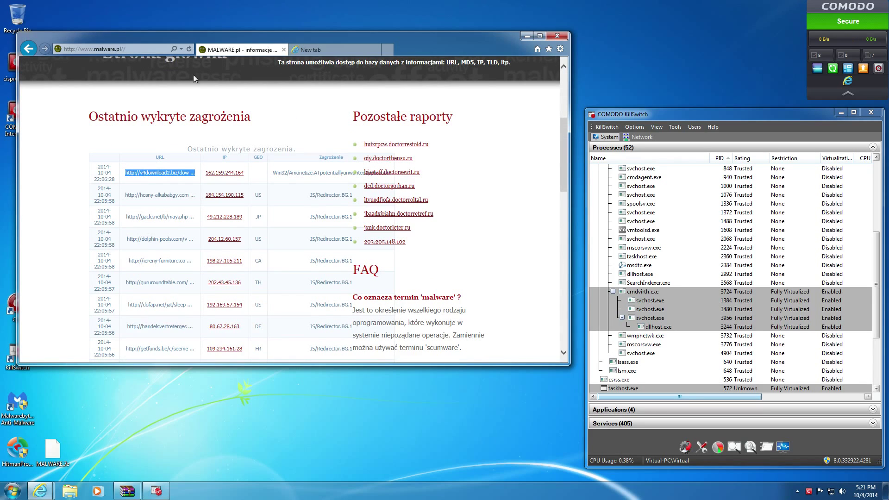
click(333, 50)
key(ctrl+v)
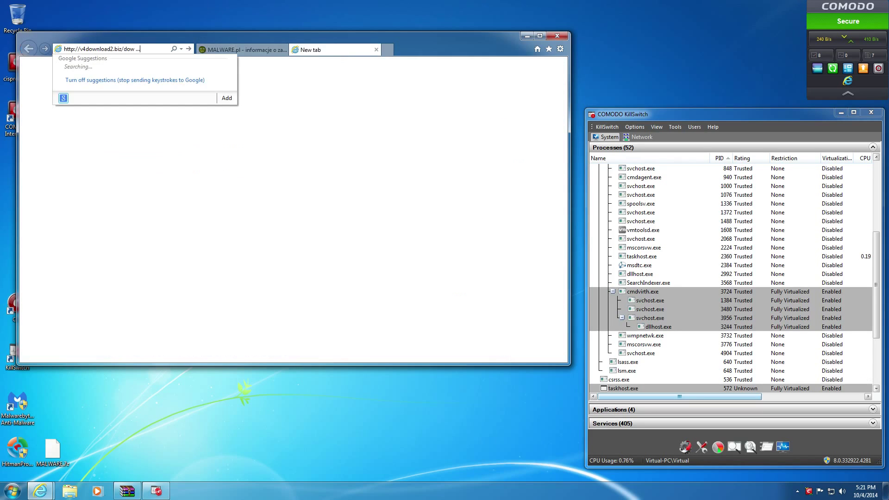
key(Return)
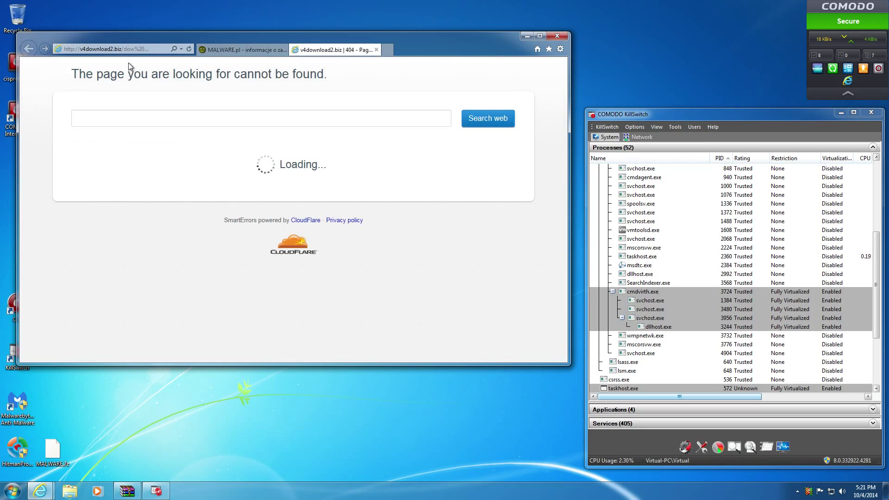
- Close the v4download2.biz tab and replace the MALWARE.pl page with the Malc0de Database favorite
click(376, 50)
click(549, 49)
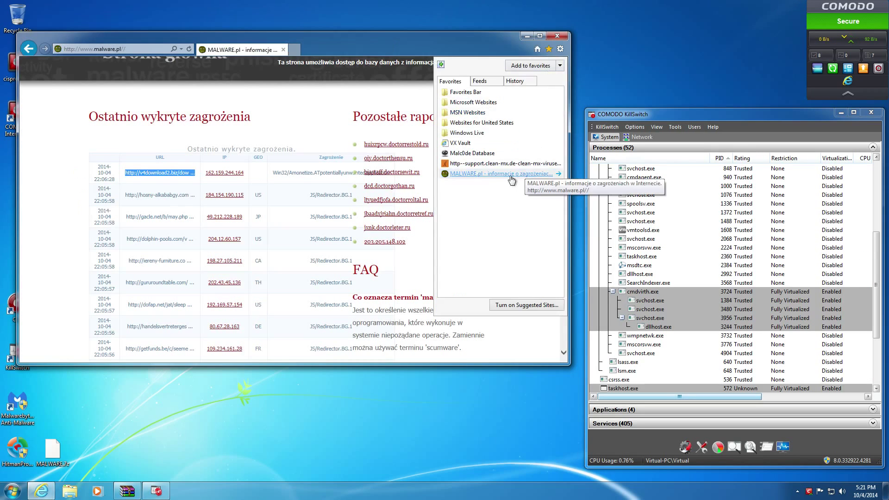
click(472, 153)
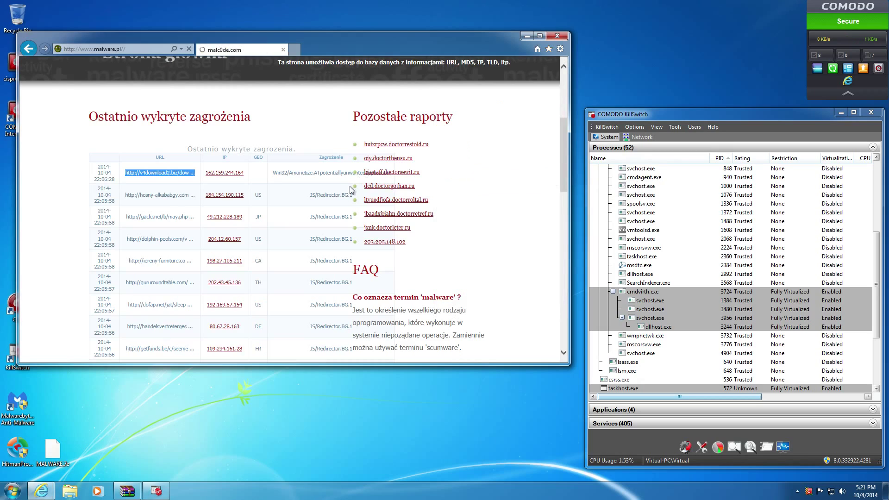
scroll(269, 218, down, 10)
scroll(213, 243, down, 6)
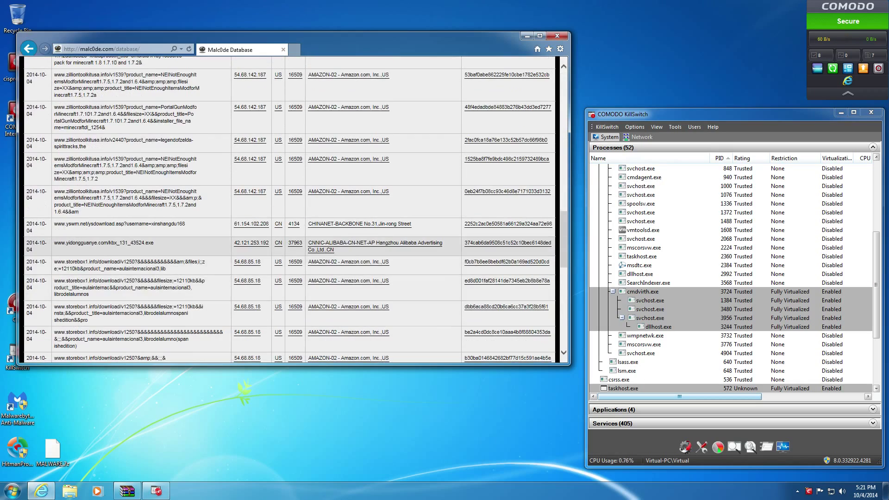
triple_click(129, 242)
key(ctrl+c)
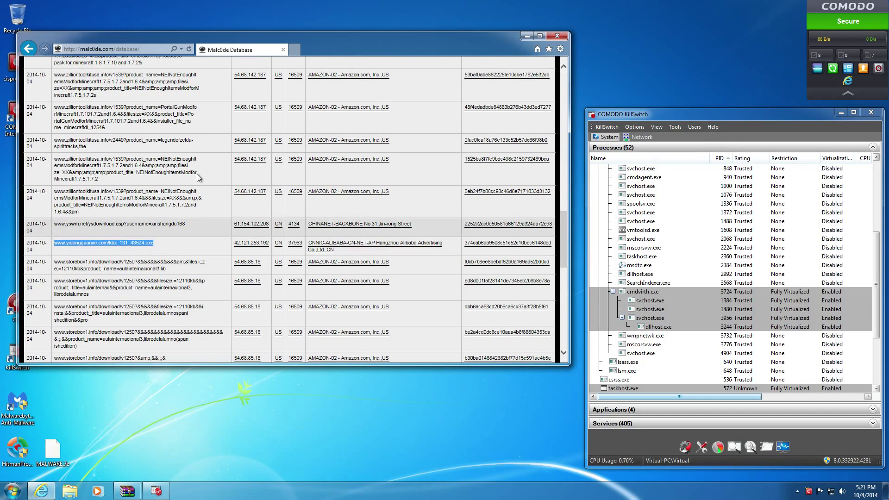
click(295, 49)
key(ctrl+v)
key(Return)
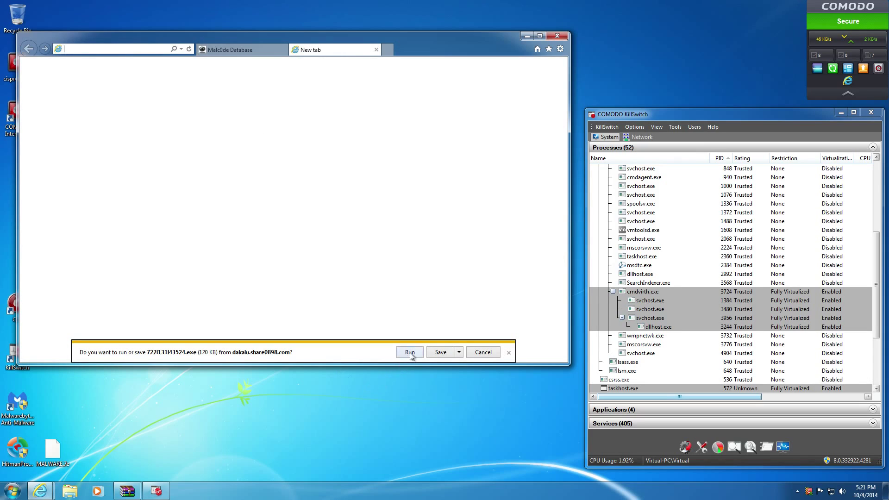
- Run 722l131l43524.exe despite the SmartScreen warning, grant it administrator permission, choose Run Isolated and check its process in KillSwitch
click(409, 353)
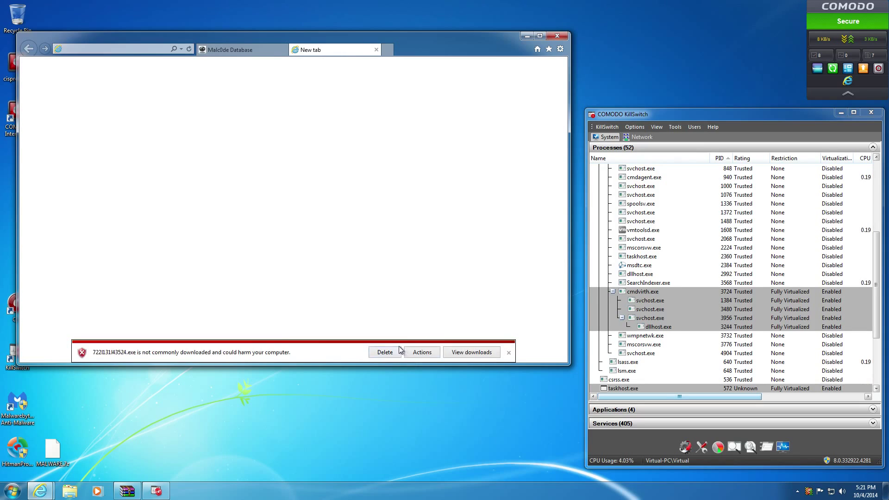
click(421, 352)
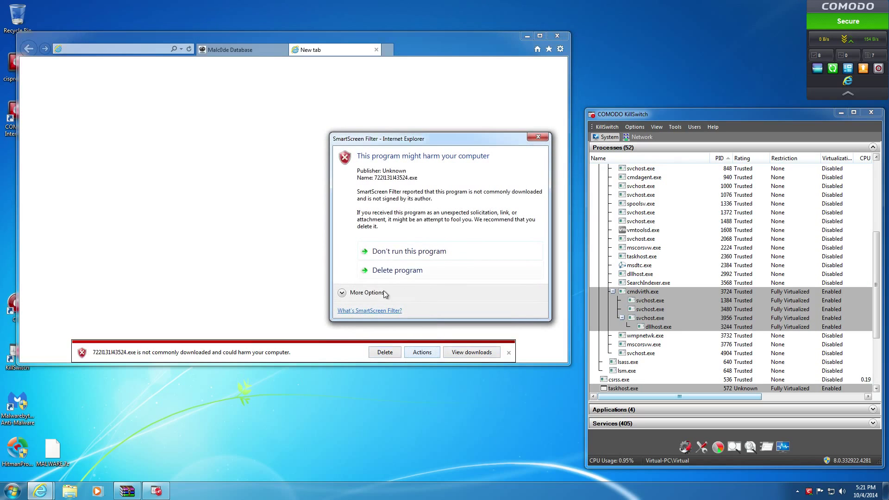
click(366, 293)
click(403, 298)
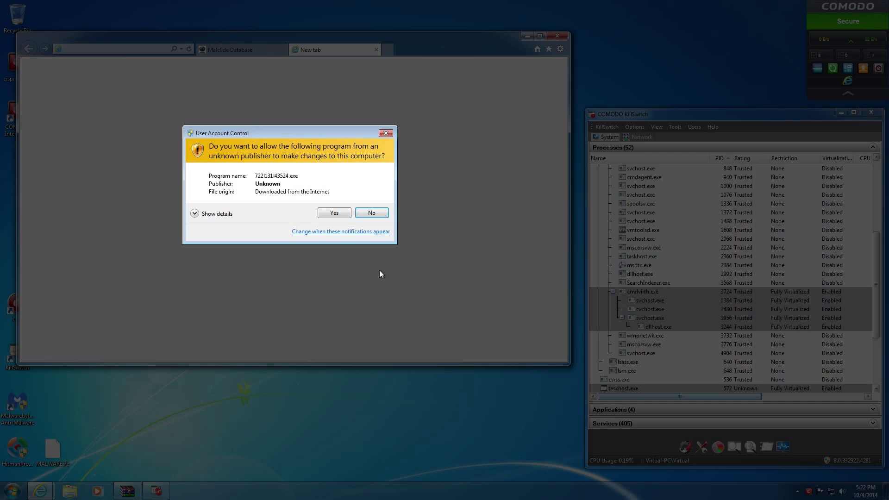
click(336, 215)
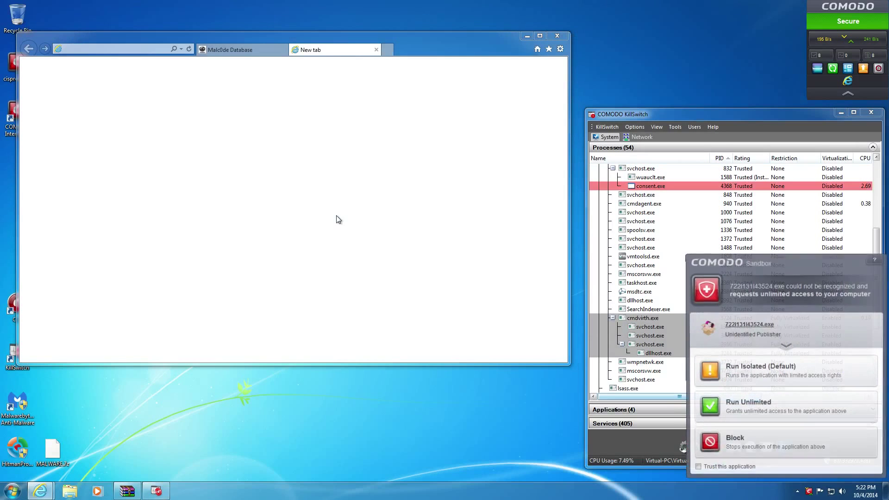
click(763, 373)
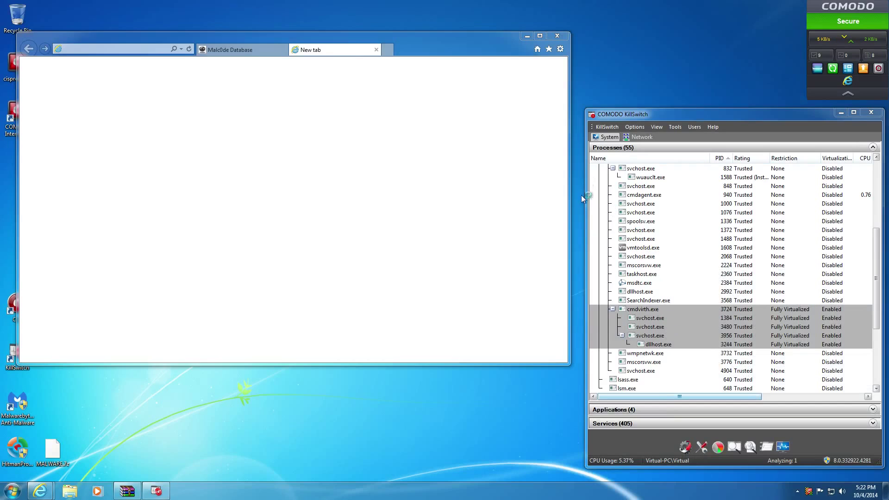
scroll(732, 277, down, 5)
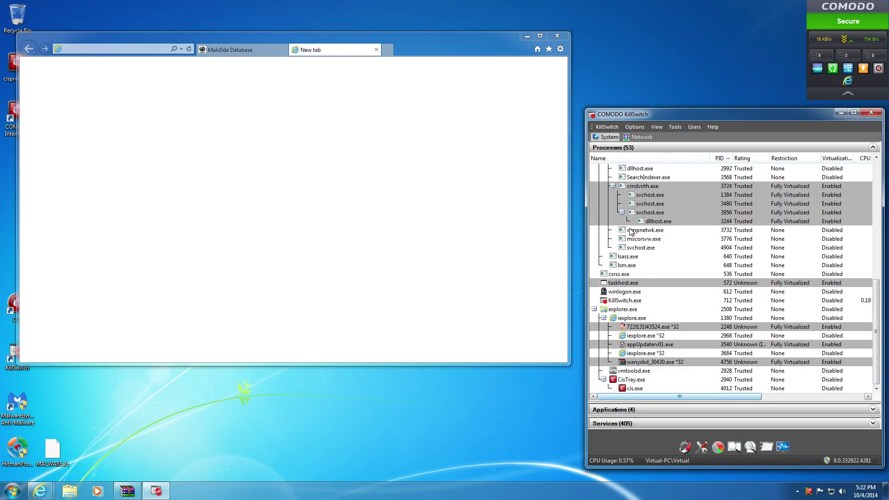
click(238, 50)
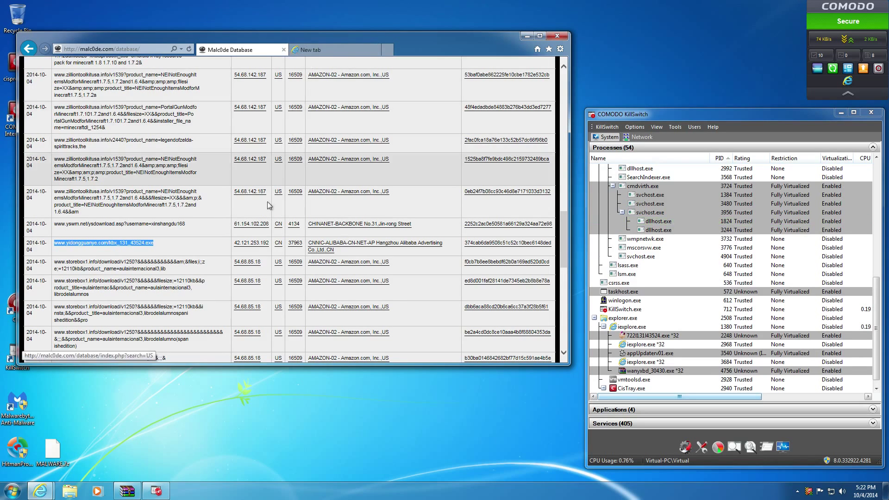
scroll(264, 212, down, 3)
scroll(179, 196, down, 3)
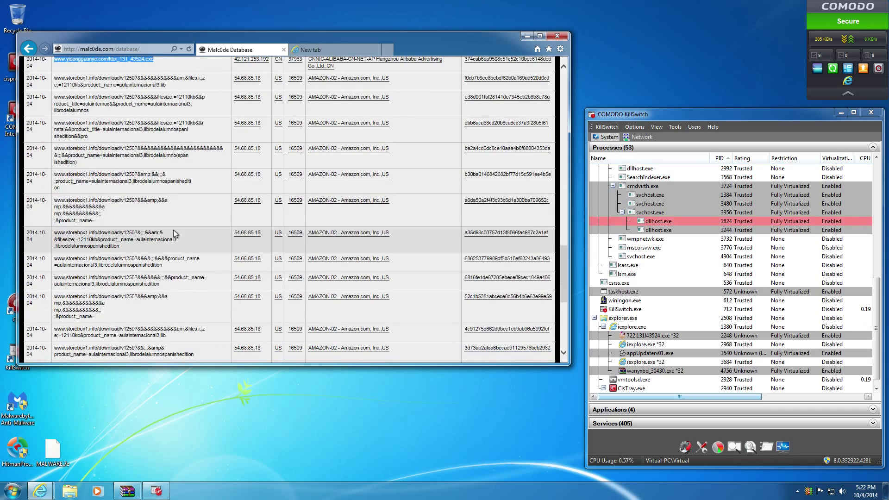
scroll(173, 234, down, 2)
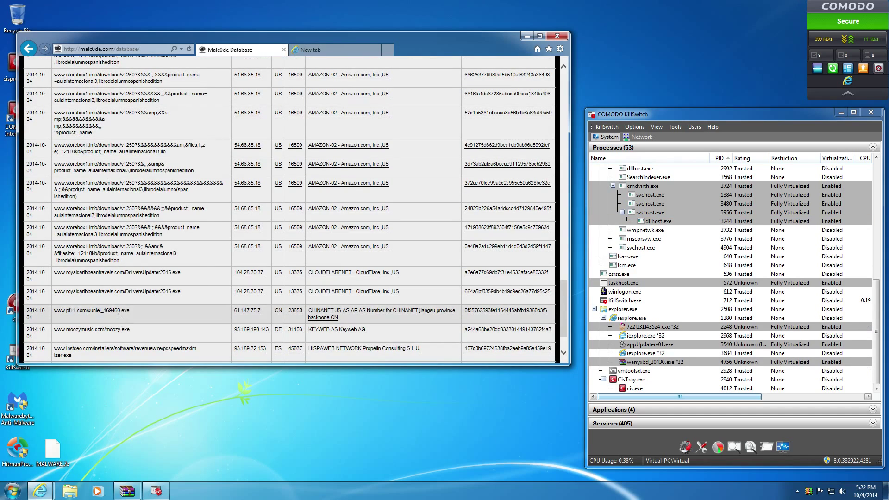
triple_click(121, 310)
key(ctrl+c)
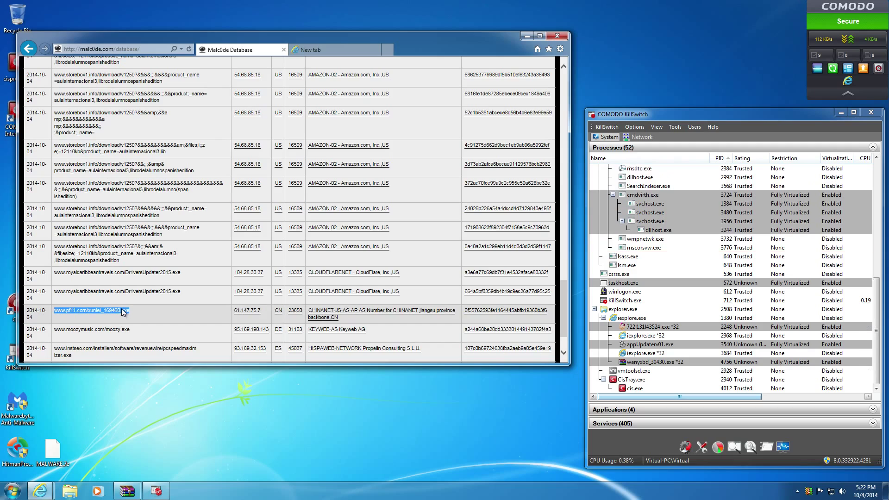
click(324, 49)
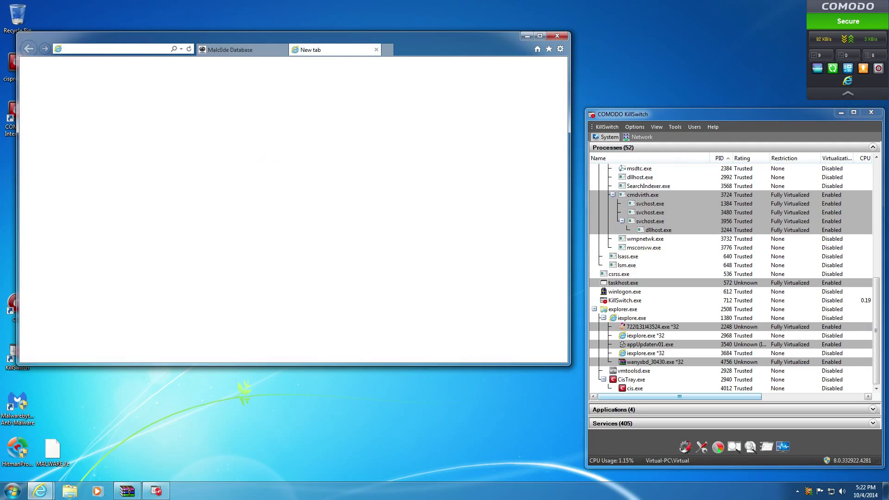
key(ctrl+v)
key(Return)
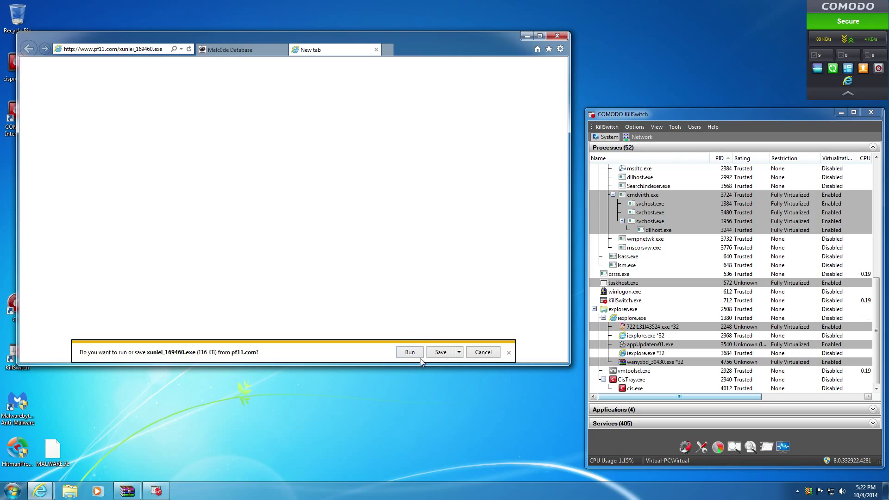
click(416, 354)
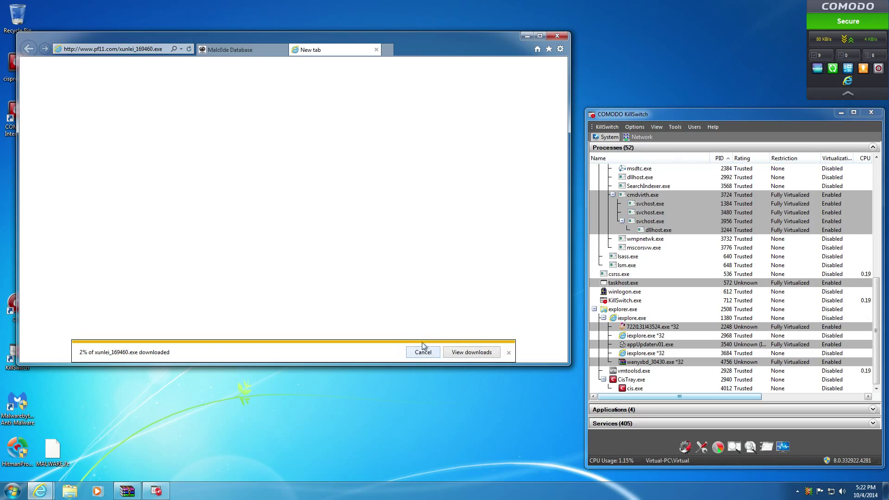
- Return to the Malc0de Database page and open the favorites list
click(232, 49)
click(548, 48)
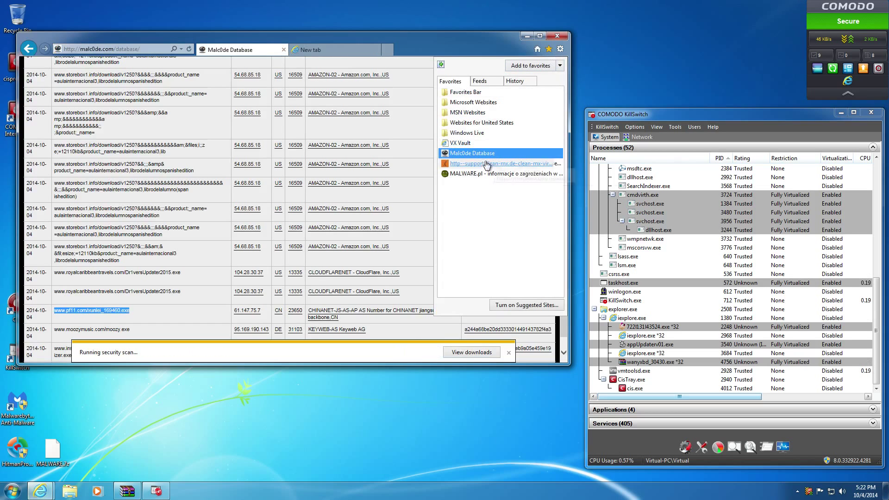
- Open the VX Vault favorite and copy the 10-02 morkovka.pw/driver1.01.exe address from its list
click(463, 143)
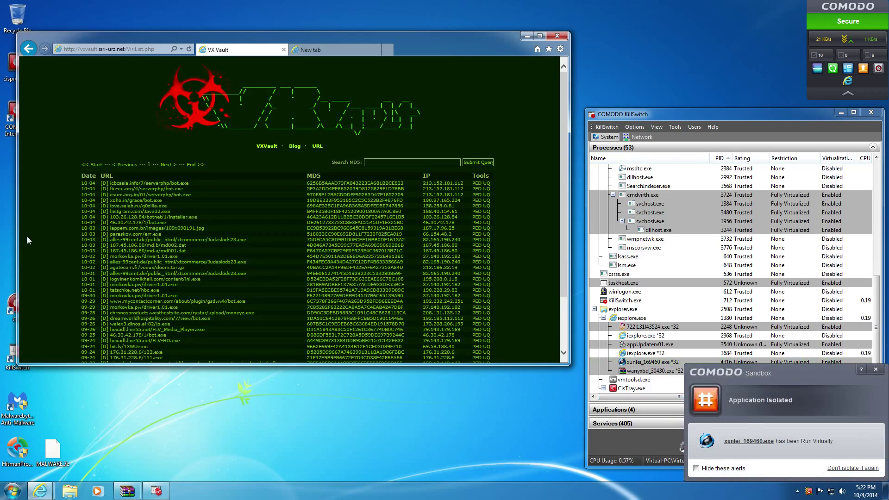
scroll(128, 241, down, 1)
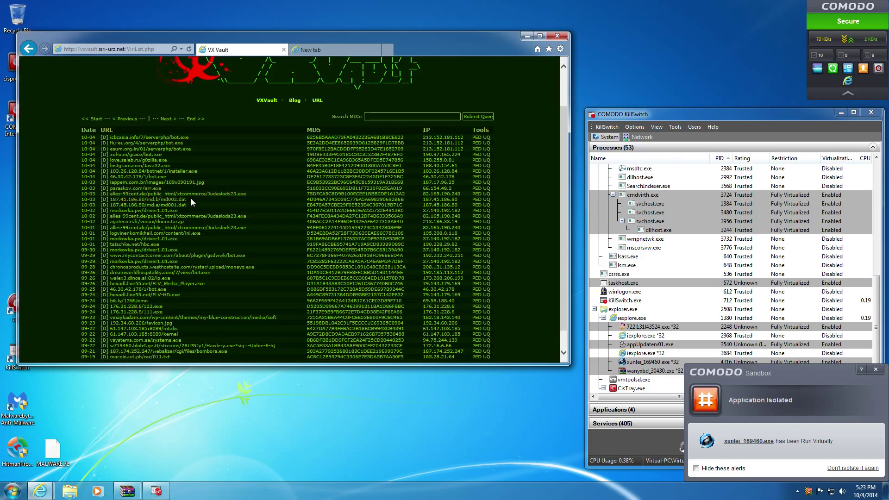
drag(179, 211, 110, 211)
key(ctrl+c)
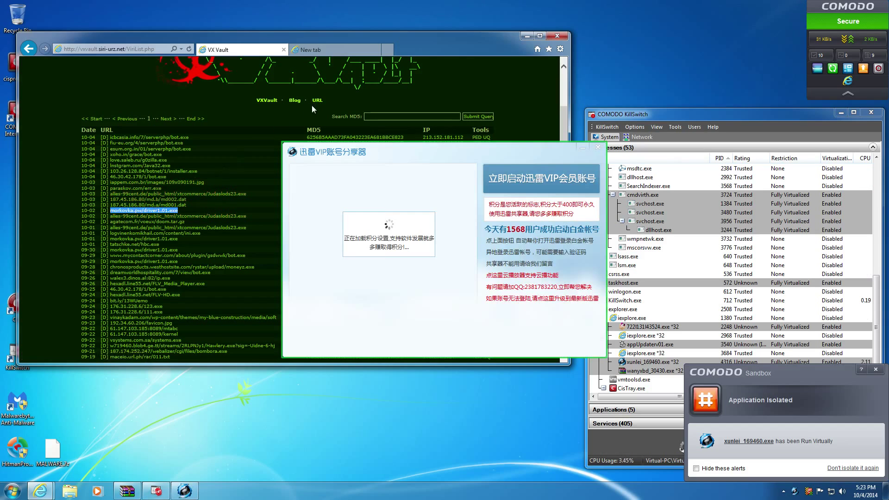
- Close the Chinese VIP account popup and load the copied morkovka.pw/driver1.01.exe address in the blank browser tab
click(599, 149)
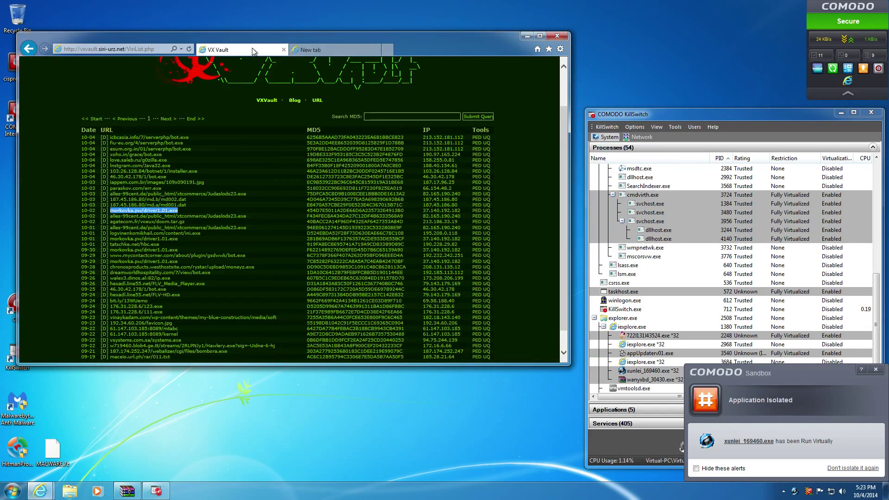
key(ctrl+Tab)
key(ctrl+v)
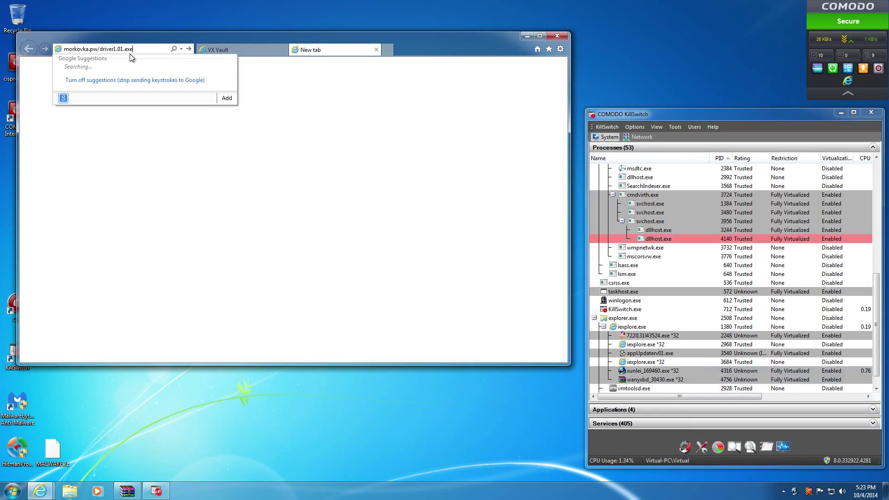
key(Return)
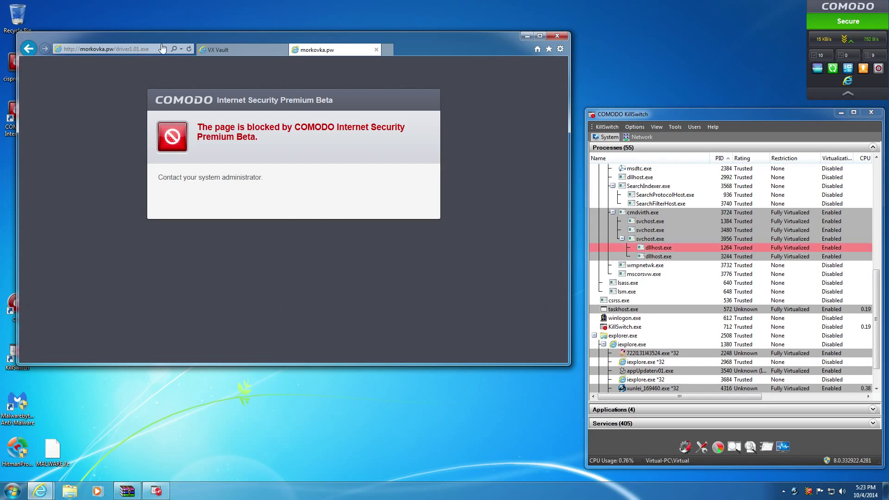
- Copy the 10-02 alles-99cent.de/public_html/xtcommerce/Judaslods23.exe address from VX Vault and load it in the morkovka.pw tab
click(228, 48)
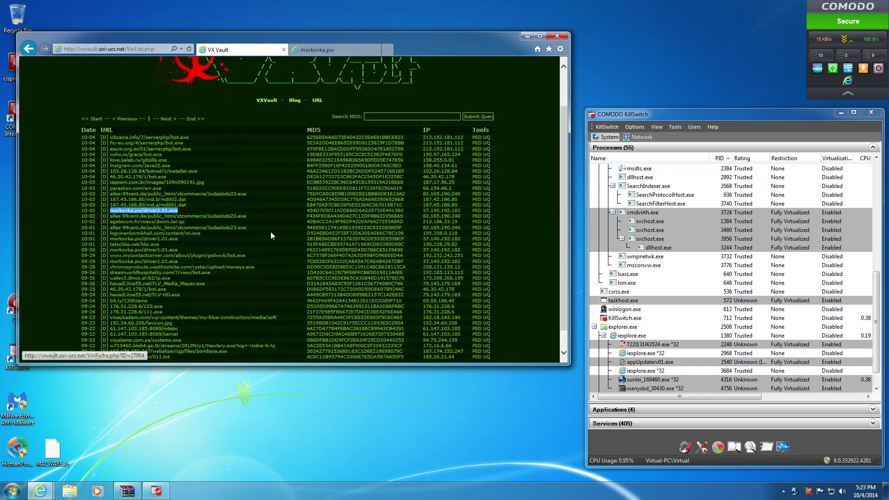
scroll(257, 234, down, 1)
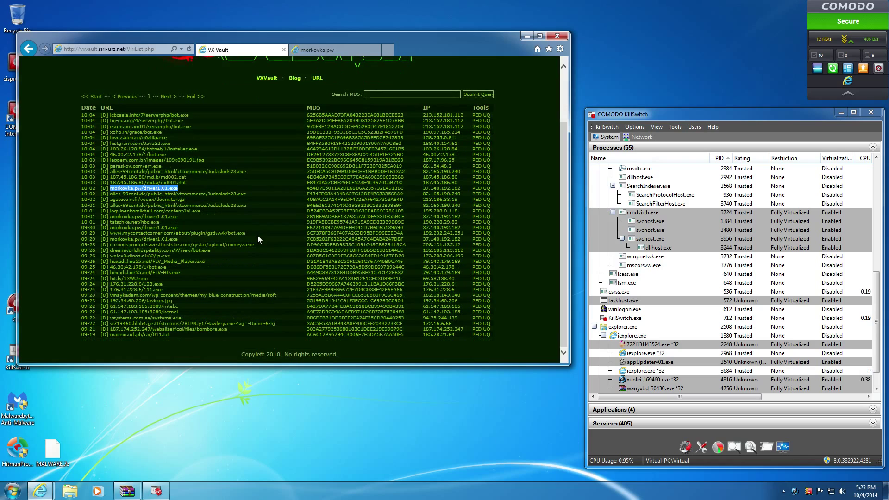
click(772, 254)
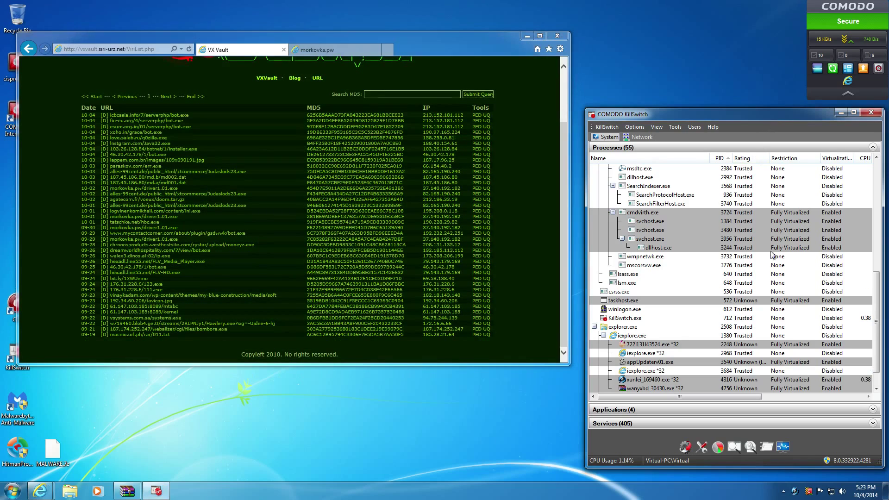
scroll(874, 333, down, 1)
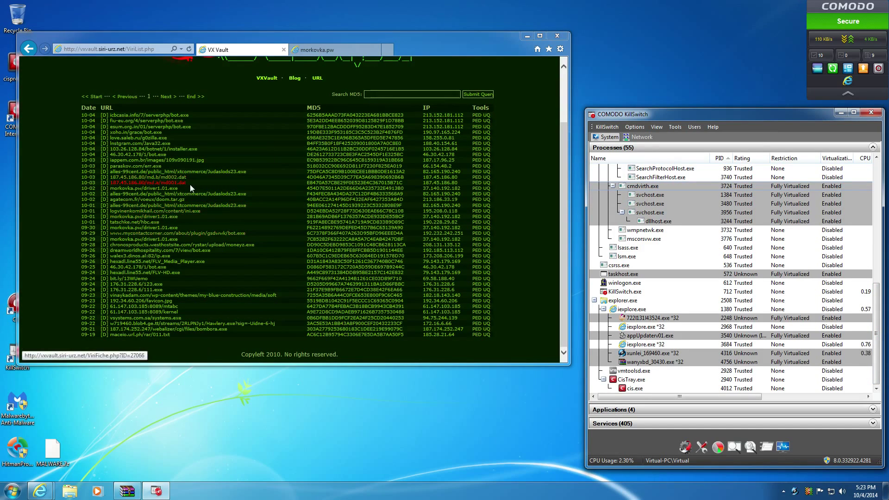
drag(247, 194, 115, 201)
key(ctrl+c)
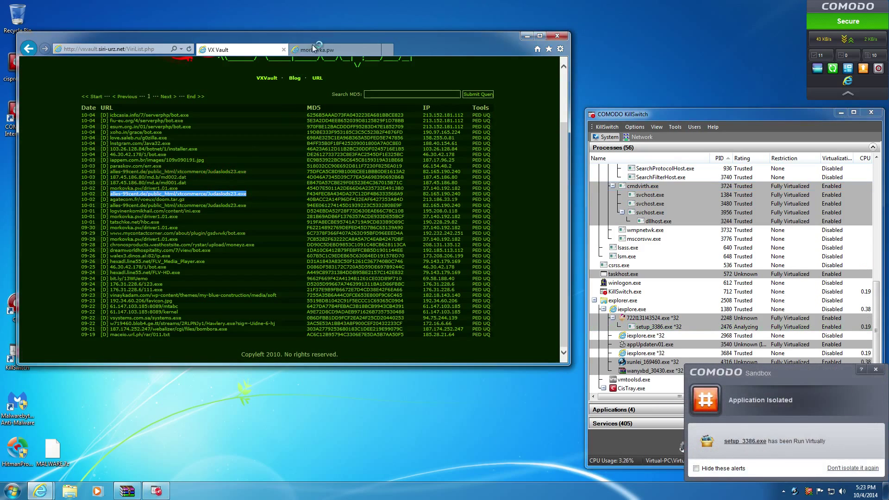
click(313, 48)
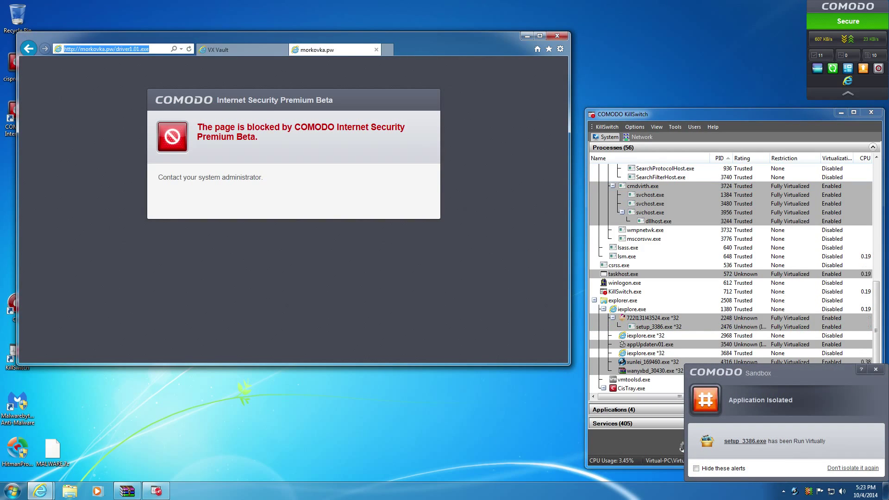
key(ctrl+v)
key(Return)
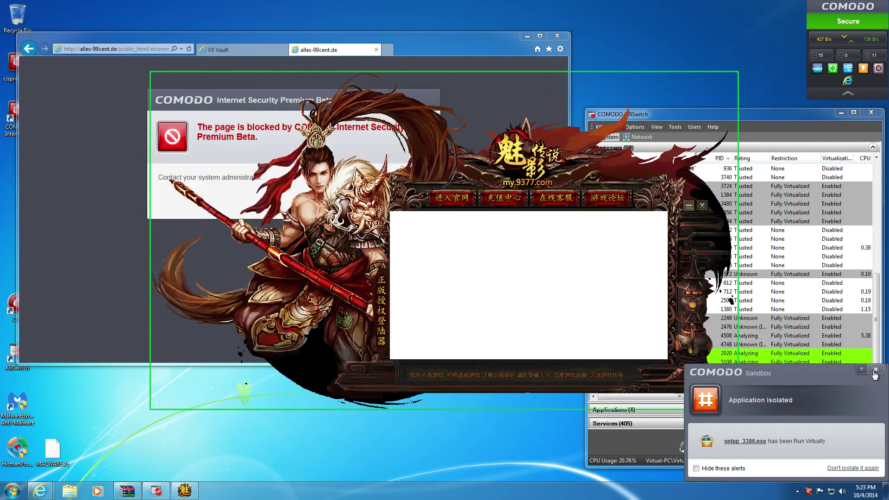
- Dismiss the sandbox isolation alerts for setup_3386.exe, MYLogger.exe and fm4svr.exe, and show the start of the KillSwitch process list
click(874, 370)
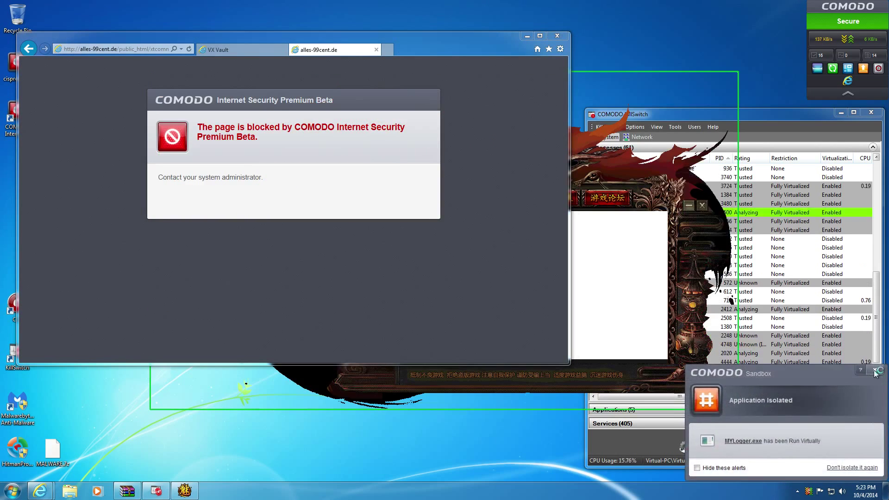
click(874, 372)
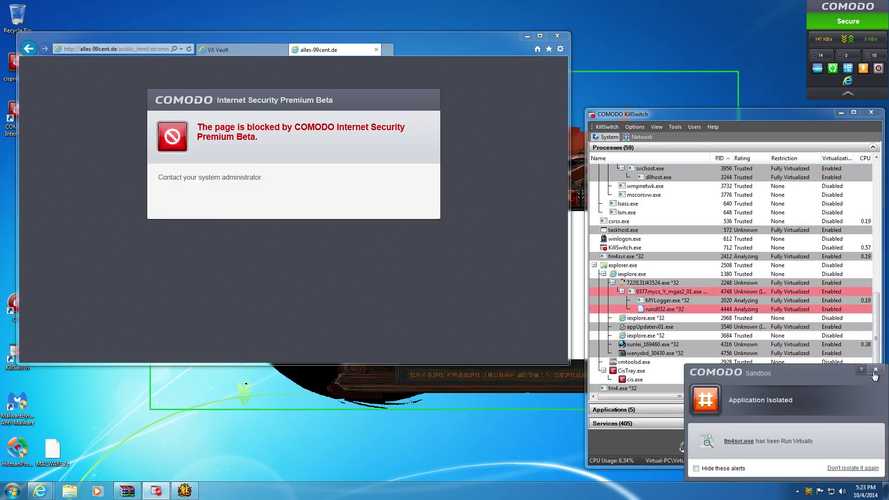
click(875, 372)
drag(875, 375, 875, 216)
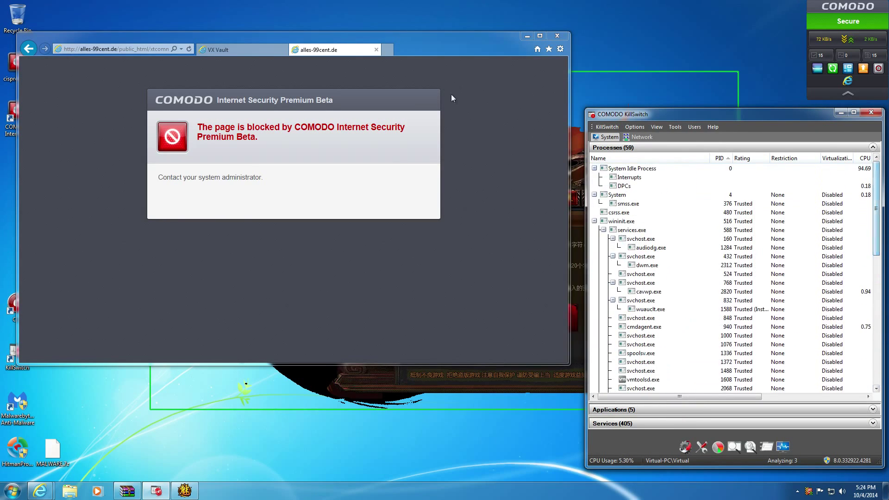
- Close the browser with all its tabs, along with the my.9377.com game launcher and the downloader window
click(557, 36)
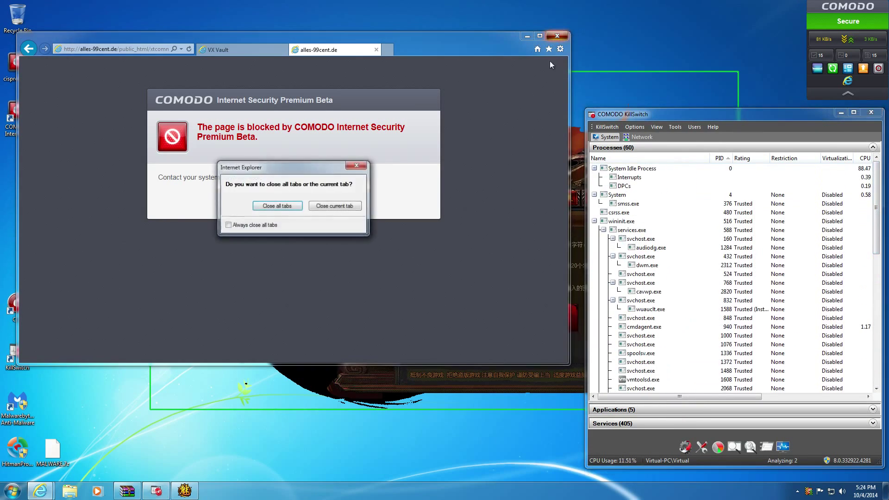
click(277, 205)
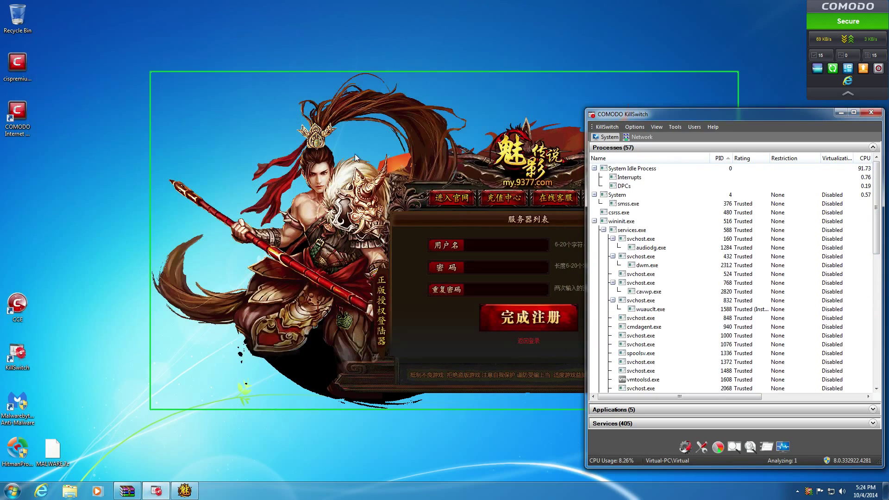
drag(370, 96, 304, 82)
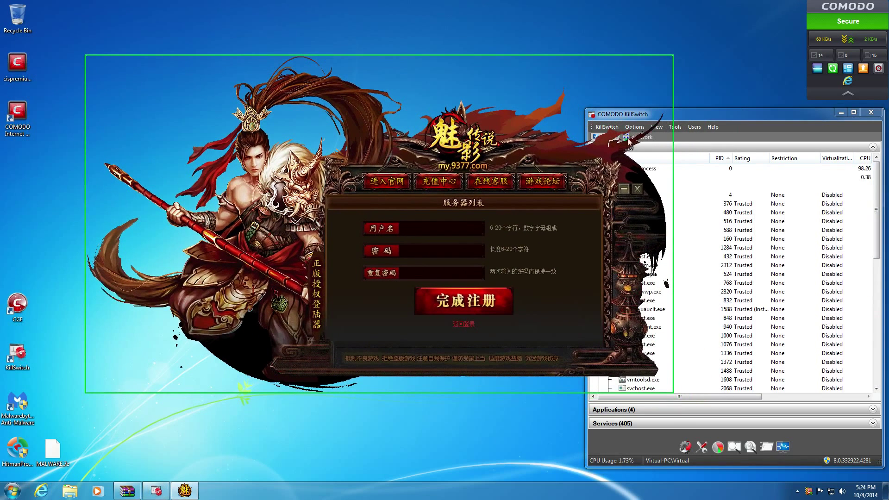
click(637, 189)
click(434, 277)
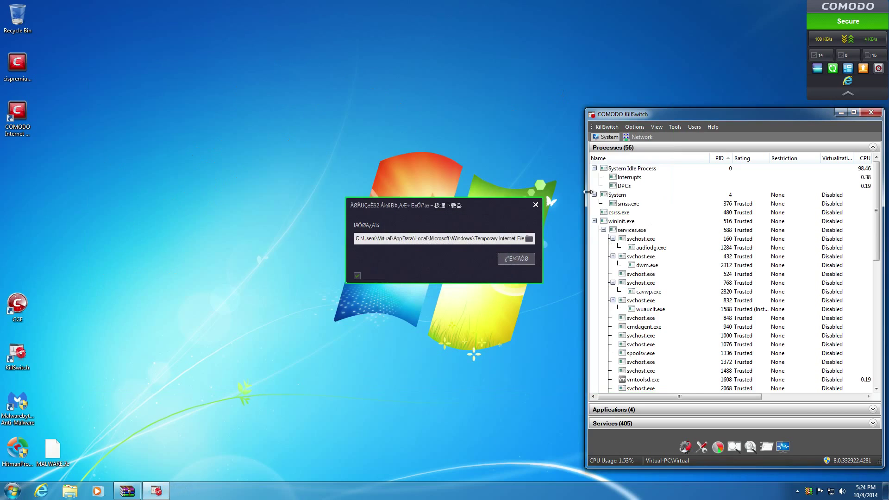
click(536, 205)
- Reposition the KillSwitch window, make it taller, and show the virtualized processes at the end of its list
drag(691, 111, 516, 45)
drag(704, 184, 707, 314)
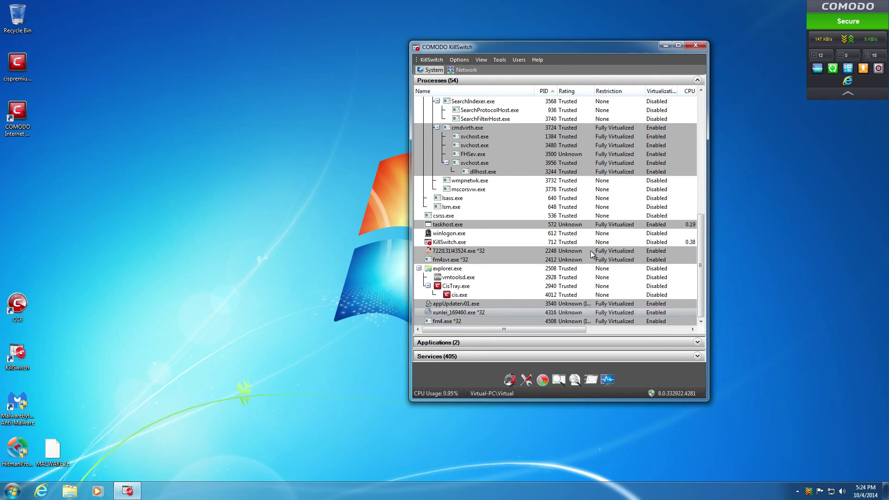
drag(704, 296, 715, 318)
drag(710, 359, 693, 329)
drag(597, 64, 688, 31)
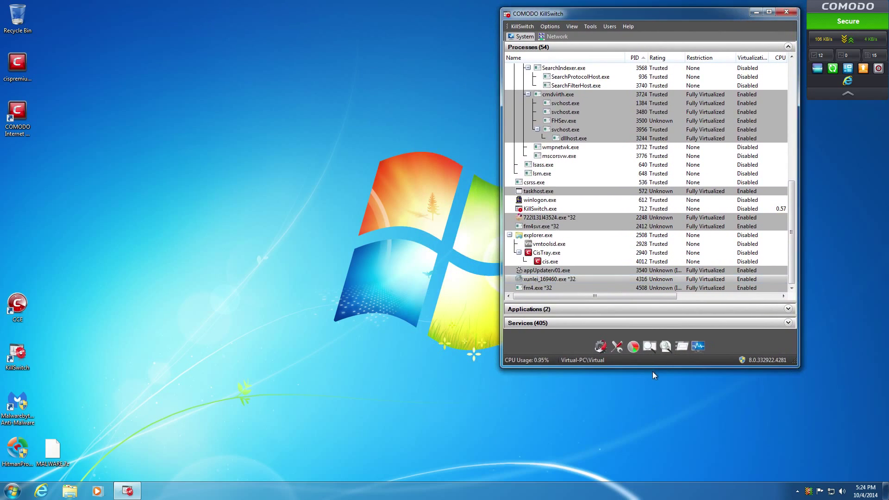
drag(652, 369, 659, 466)
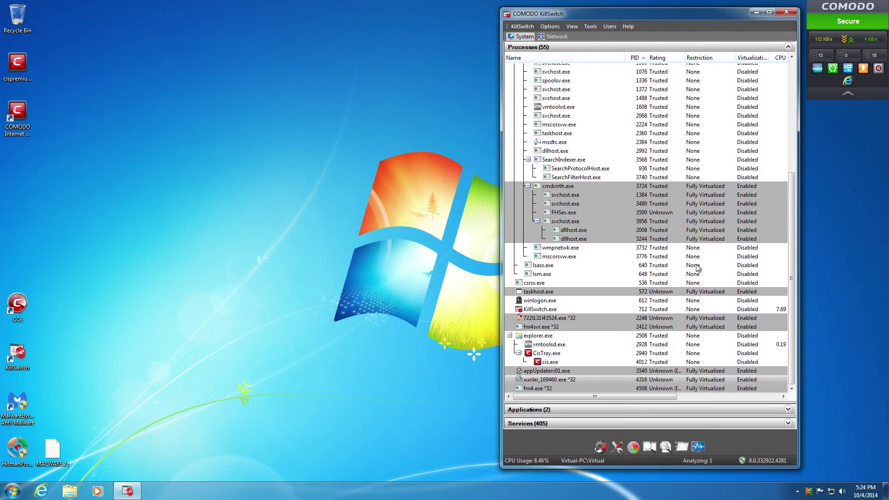
mouse_move(619, 15)
mouse_down()
mouse_move(599, 14)
mouse_move(615, 14)
mouse_up()
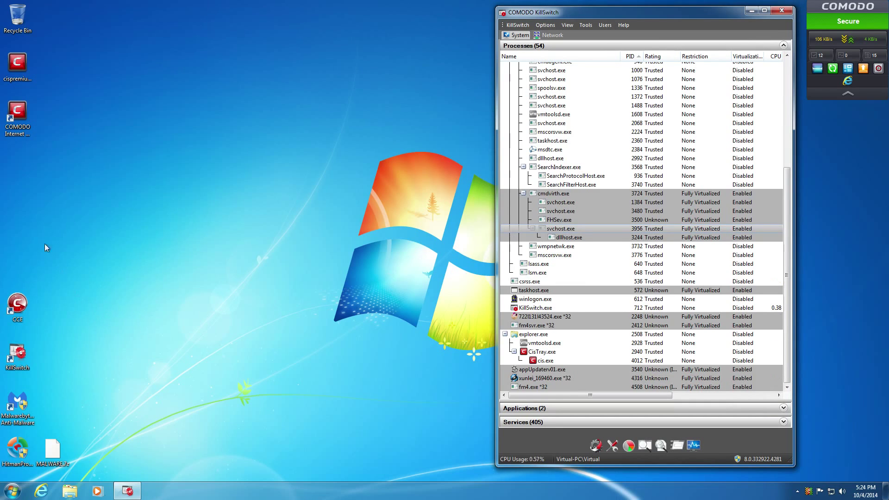
- Check the list of installed programs, and open the containing folder of the 722l131l43524.exe process from KillSwitch
key(super)
click(29, 451)
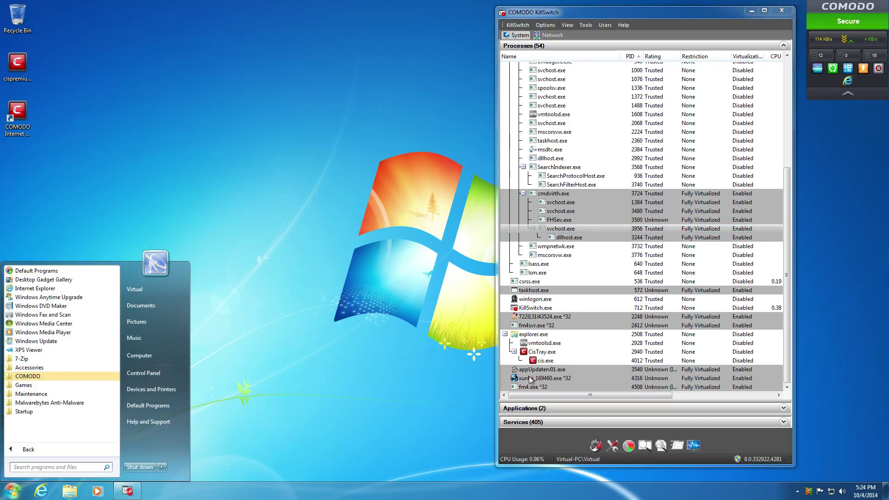
click(534, 318)
right_click(534, 318)
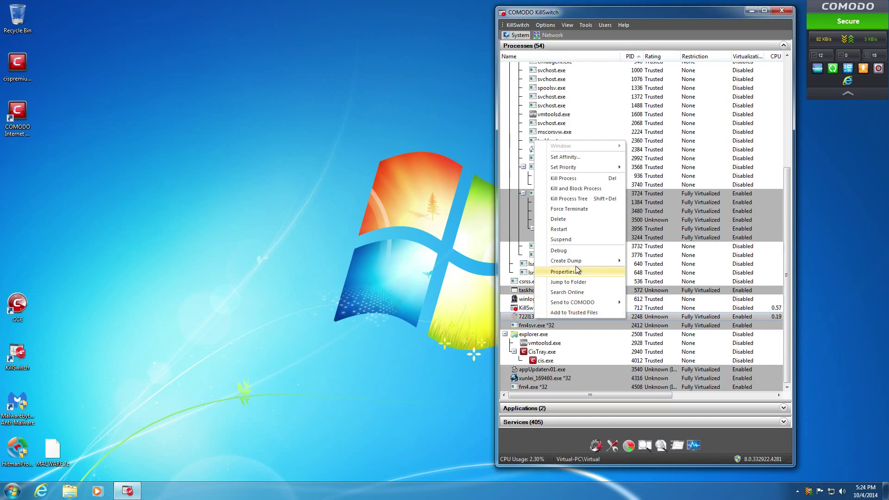
click(576, 282)
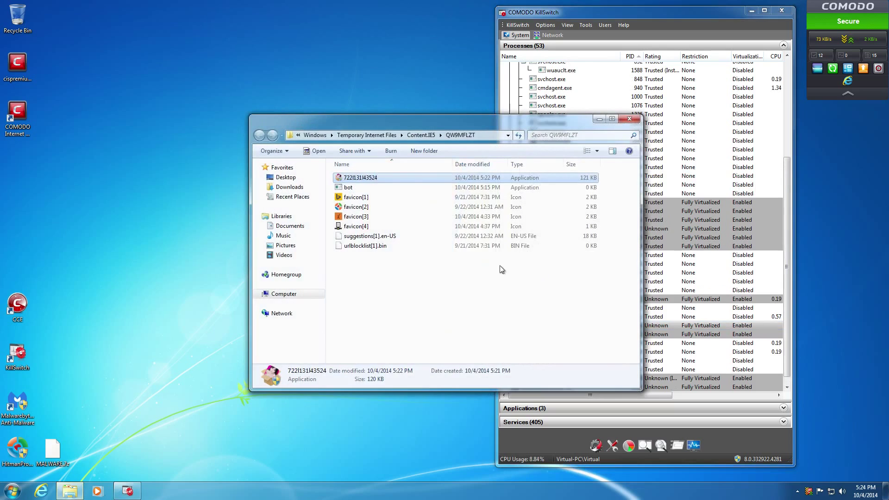
- Run 722l131l43524 from its folder, allow it through User Account Control, and choose Run Isolated in the sandbox alert
double_click(352, 177)
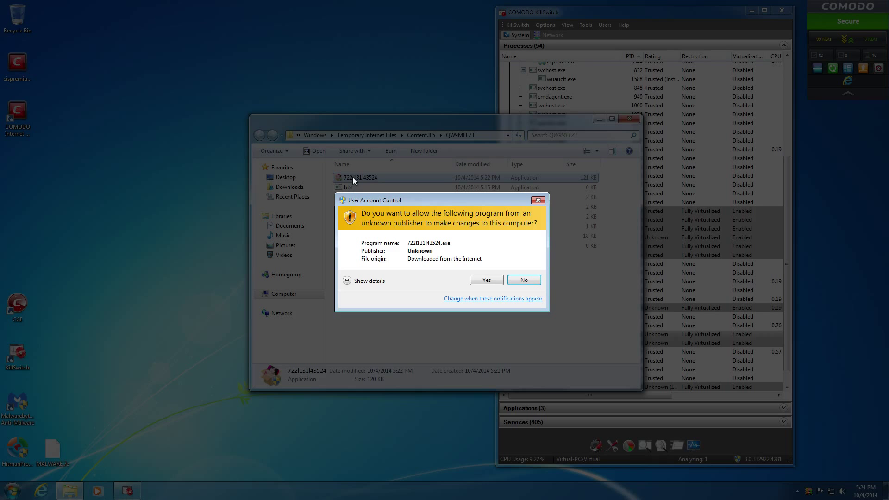
click(478, 278)
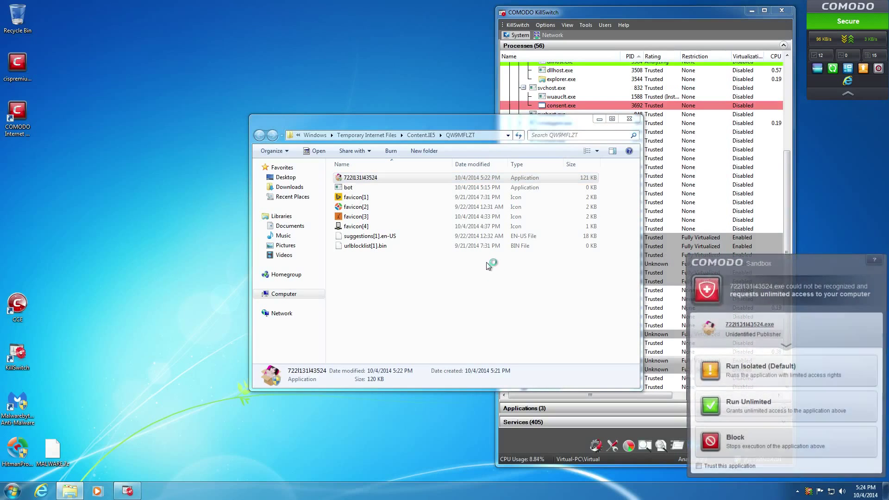
click(737, 374)
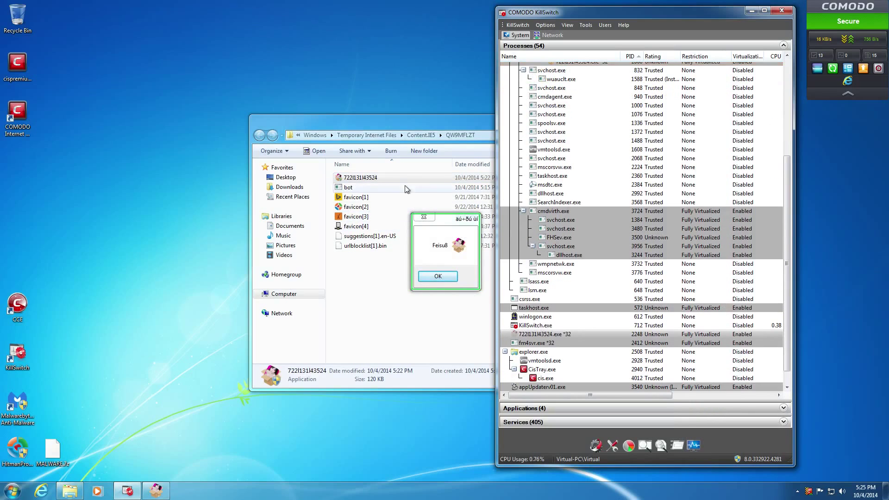
- Move the Feisu8 dialog aside, close the file folder, and bring up the COMODO Internet Security main window beside KillSwitch
drag(438, 219, 147, 50)
drag(329, 122, 218, 137)
click(513, 134)
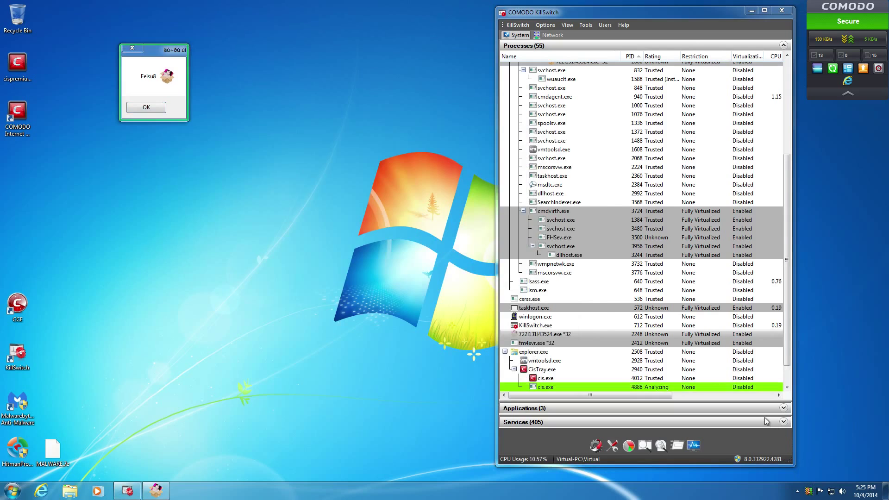
drag(486, 128, 295, 156)
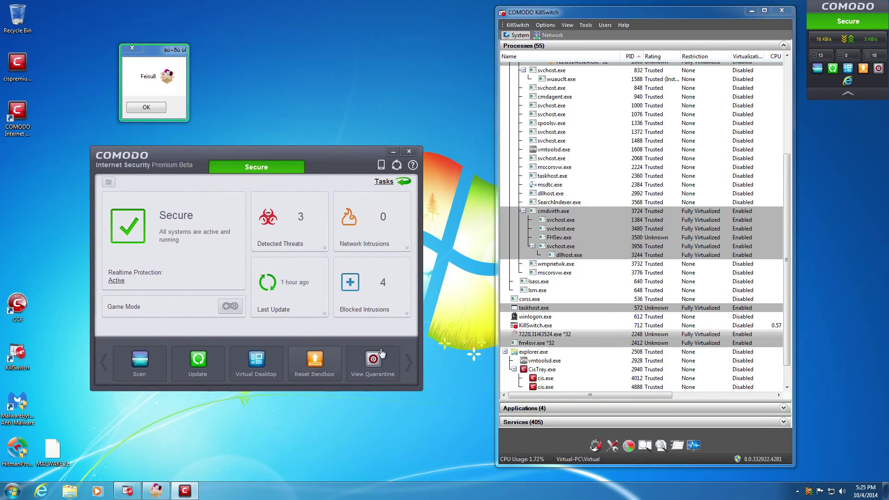
- Check the remaining virtualized processes in KillSwitch and reset the COMODO sandbox, erasing all changes made by sandboxed applications
click(787, 235)
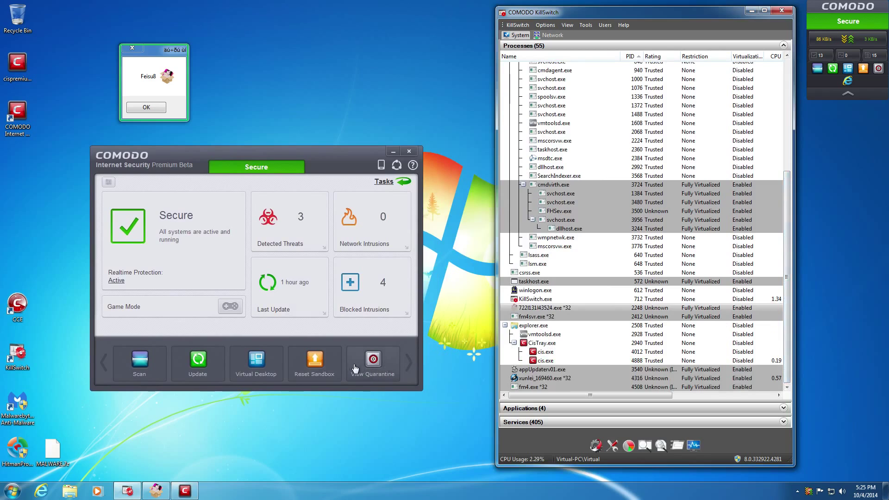
click(314, 361)
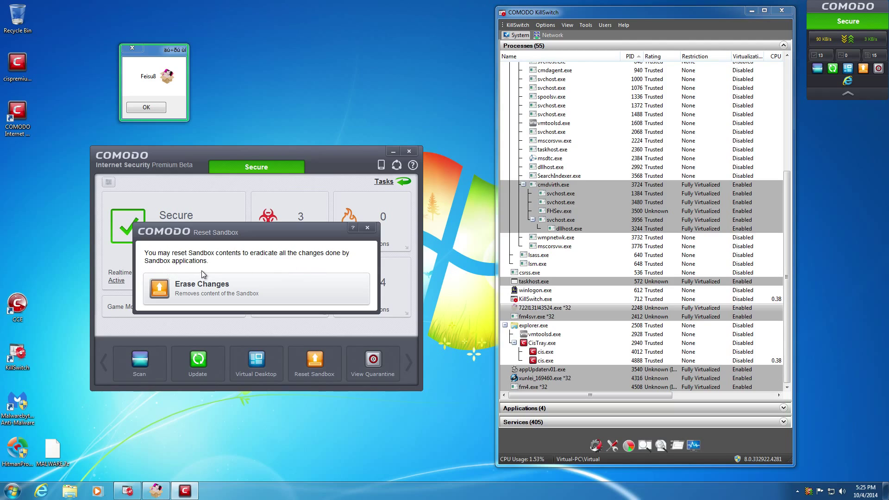
click(199, 294)
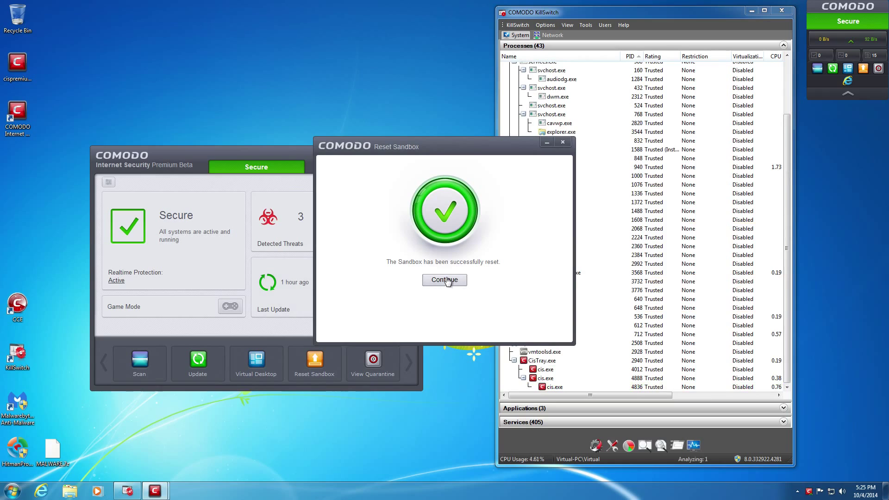
- Finish the sandbox reset and close both the COMODO Internet Security main window and KillSwitch
click(445, 280)
click(786, 240)
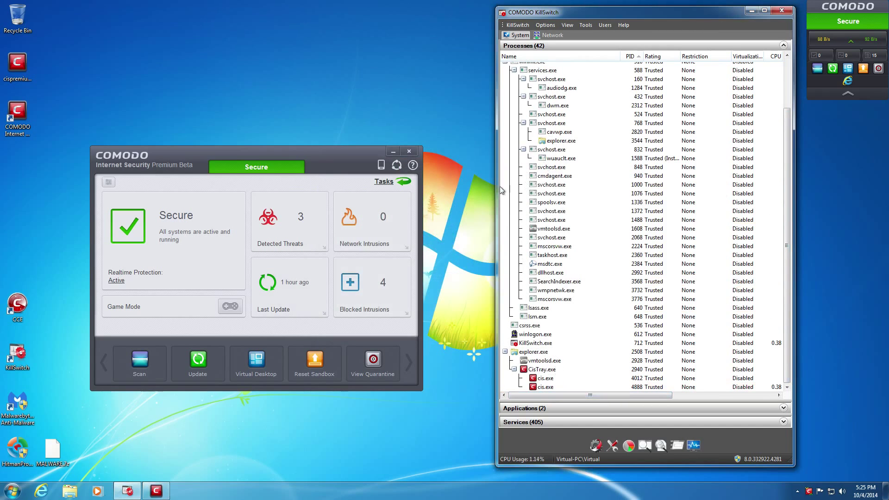
drag(356, 157, 556, 137)
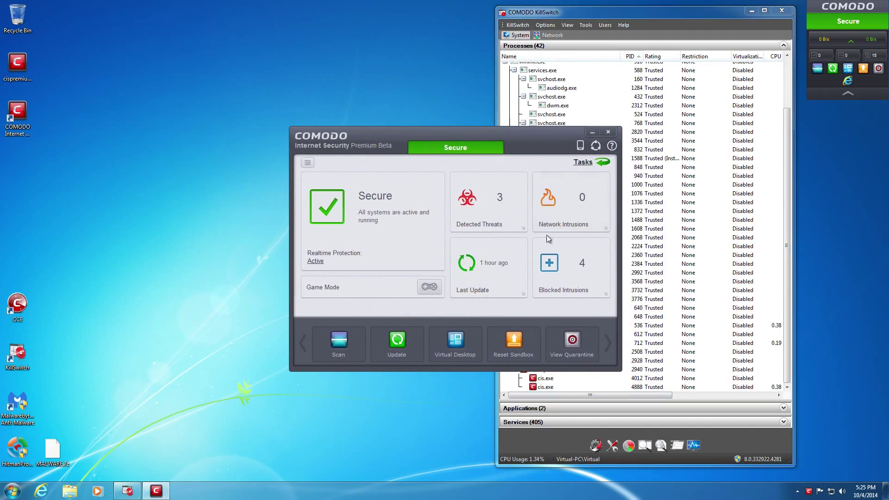
click(608, 132)
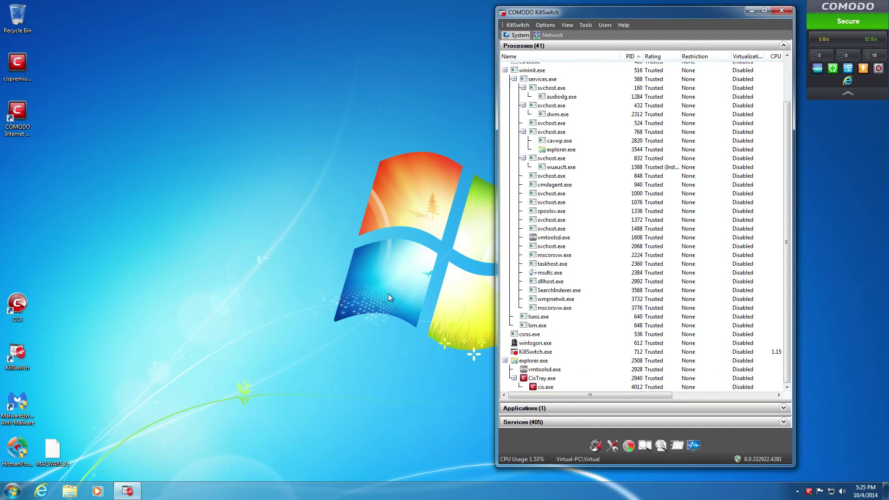
click(779, 12)
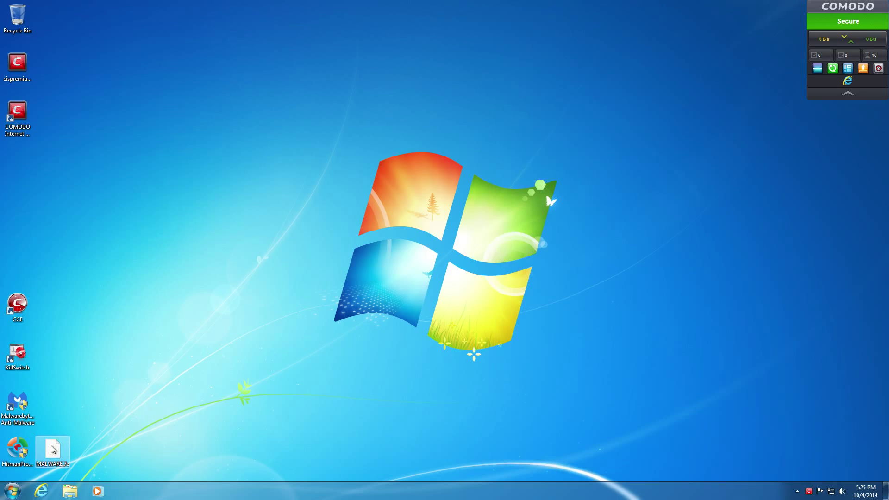
- Set COMODO's real-time antivirus protection to Disabled before unpacking the malware archive
right_click(52, 449)
click(309, 361)
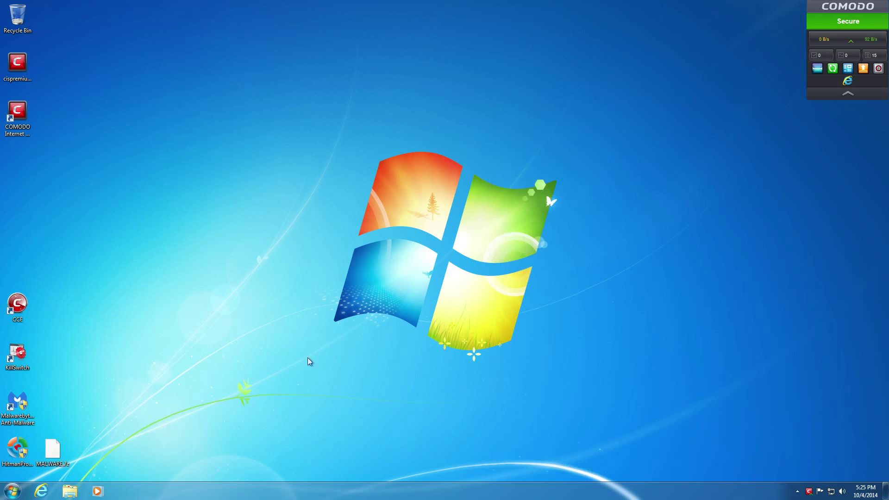
right_click(809, 489)
mouse_move(833, 399)
click(778, 409)
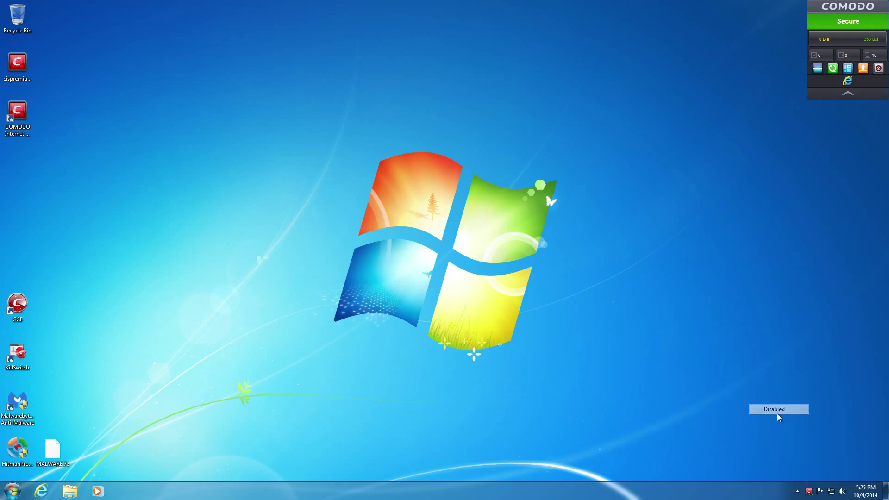
click(787, 471)
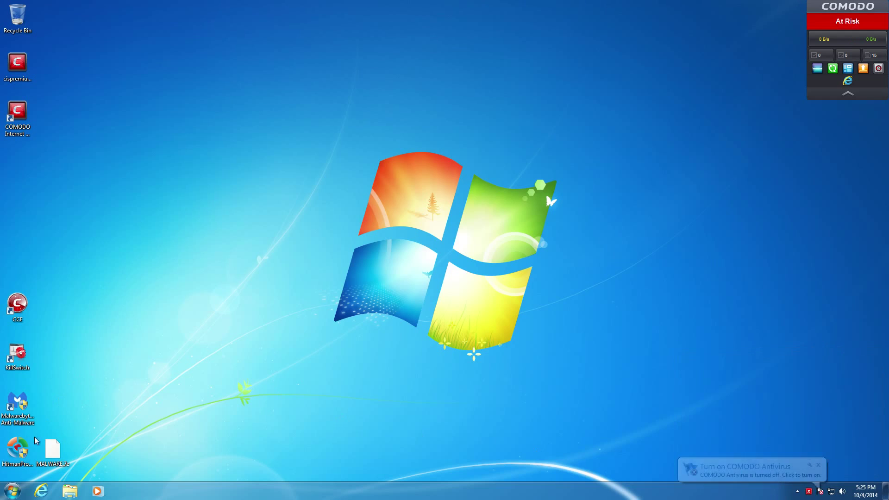
- Extract MALWARE.7z on the desktop into its own MALWARE folder with 7-Zip, entering the archive password
right_click(56, 447)
mouse_move(135, 308)
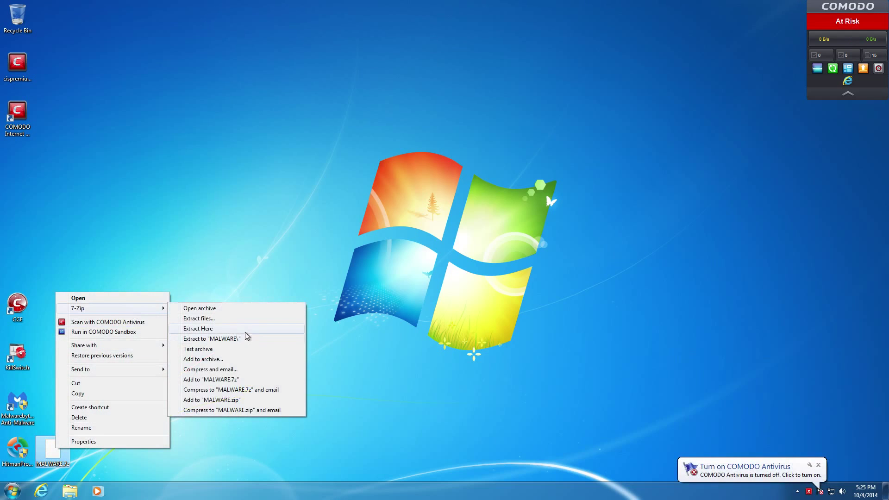
click(226, 338)
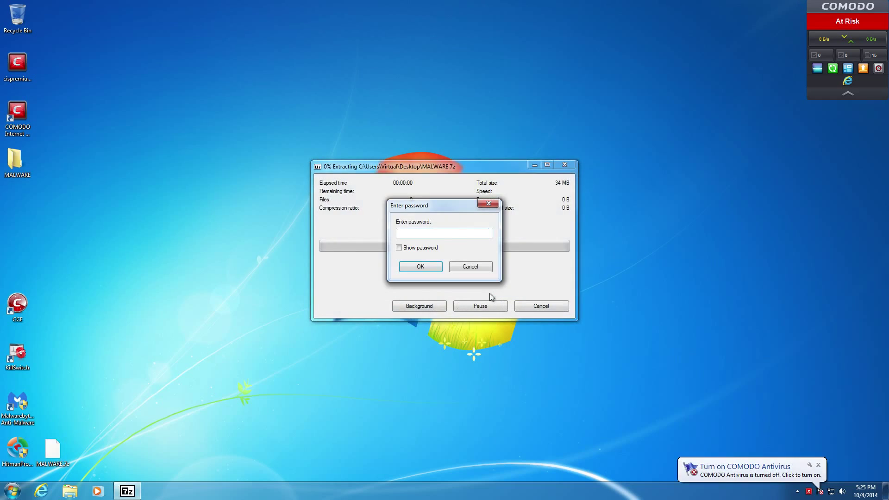
text(****)
key(Return)
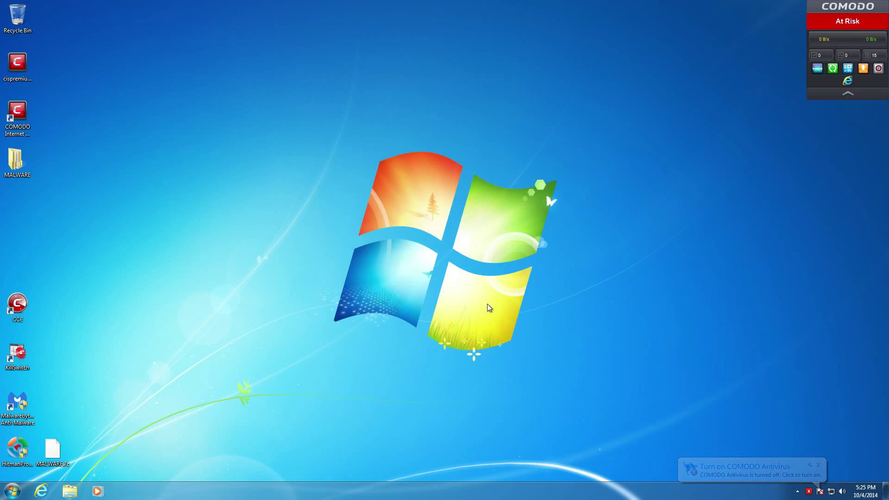
- Check the size and file count of the extracted MALWARE folder in its properties, and close them
right_click(21, 167)
click(51, 323)
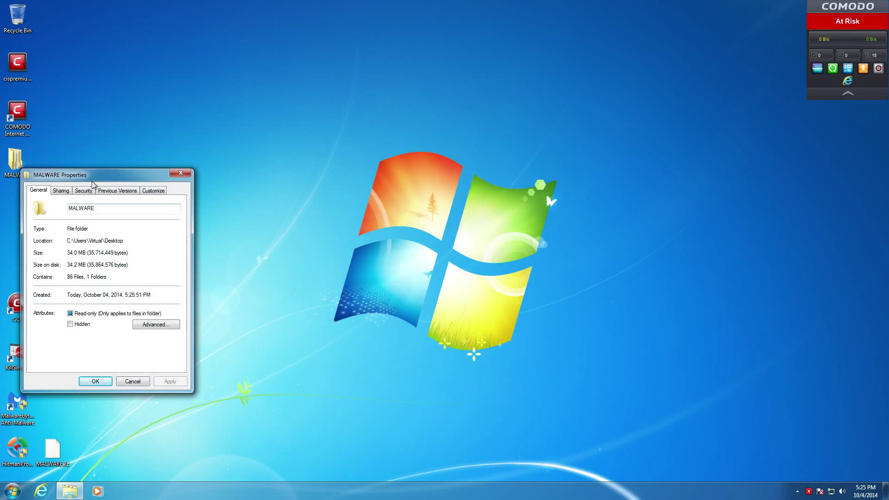
drag(93, 183, 126, 175)
click(214, 165)
- Scan the desktop MALWARE folder with COMODO Antivirus and decline the GeekBuddy offer to clean the infections
right_click(21, 172)
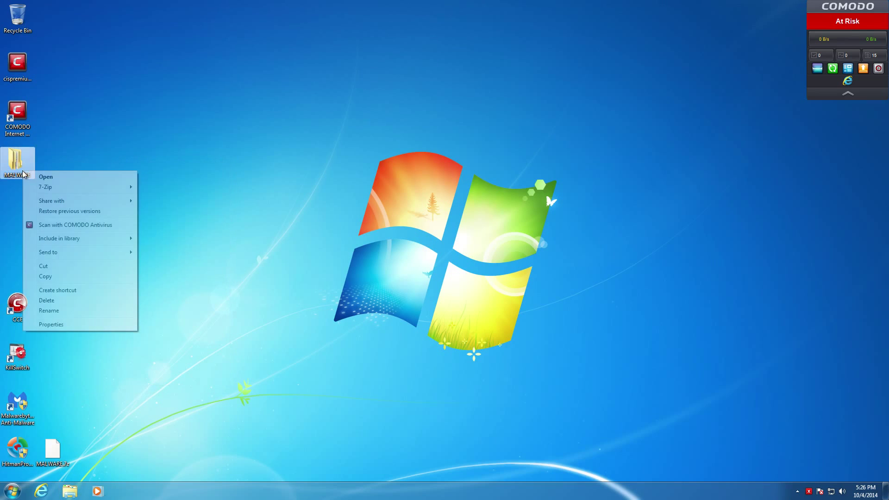
click(40, 225)
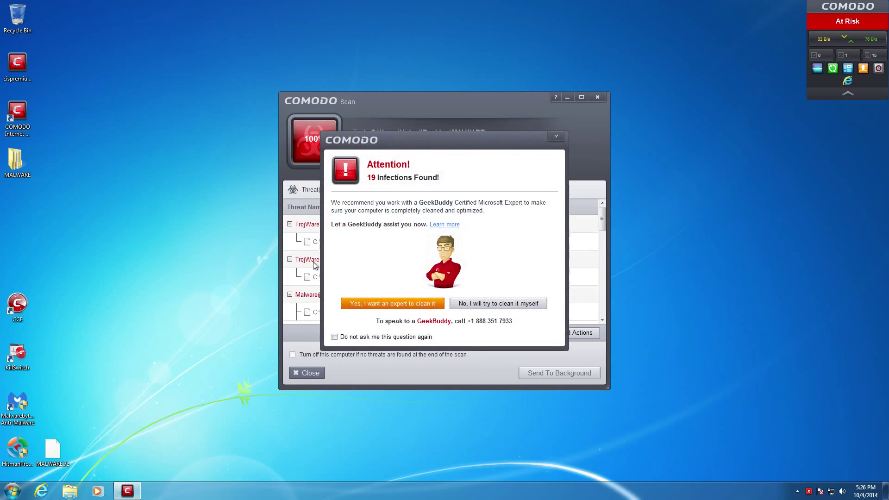
click(495, 304)
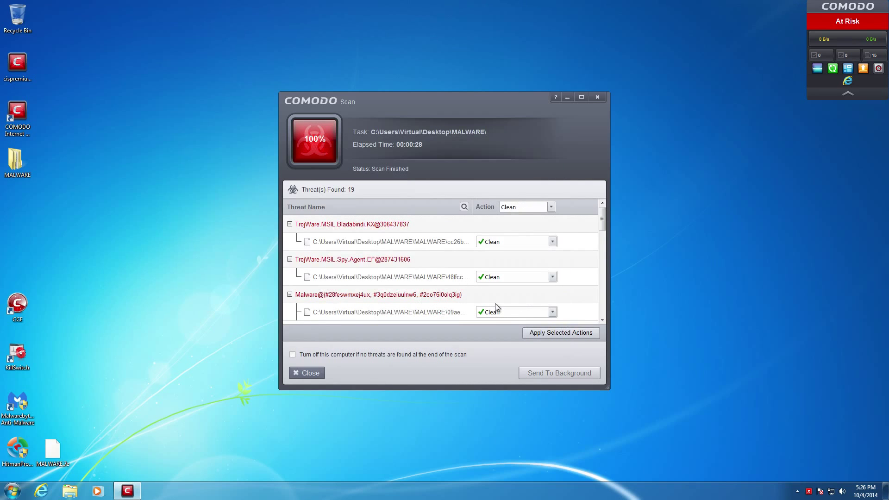
- Review the detected threats, apply the Clean action to all of them, check the results and close the scan
scroll(594, 232, down, 5)
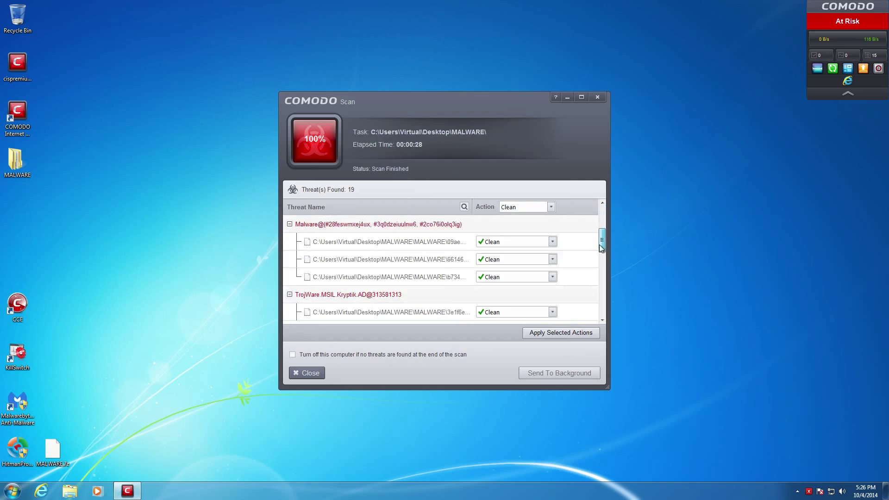
scroll(595, 241, up, 5)
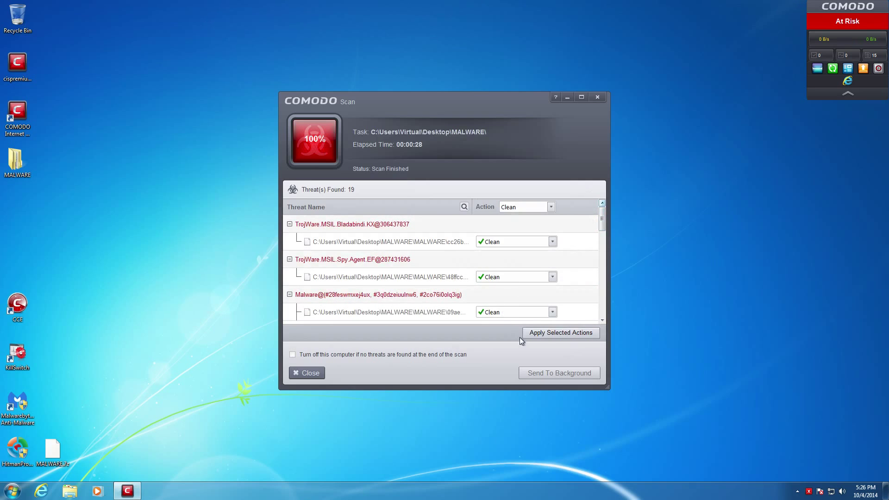
click(536, 208)
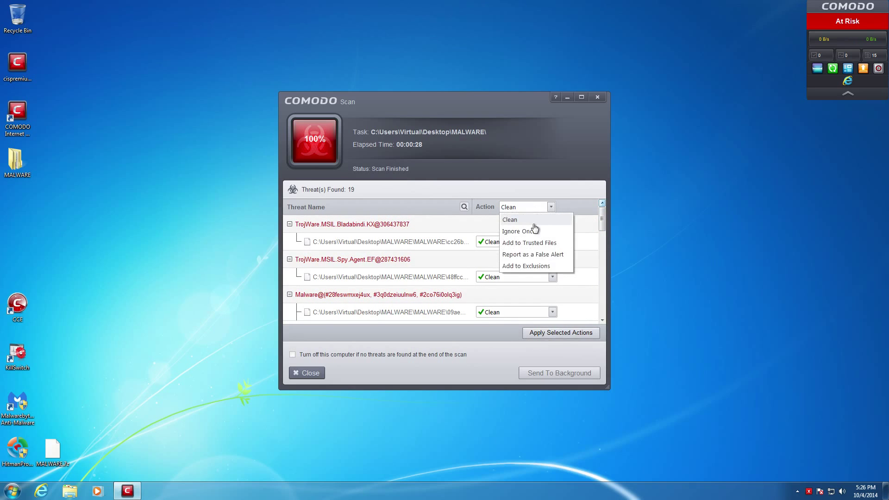
click(532, 219)
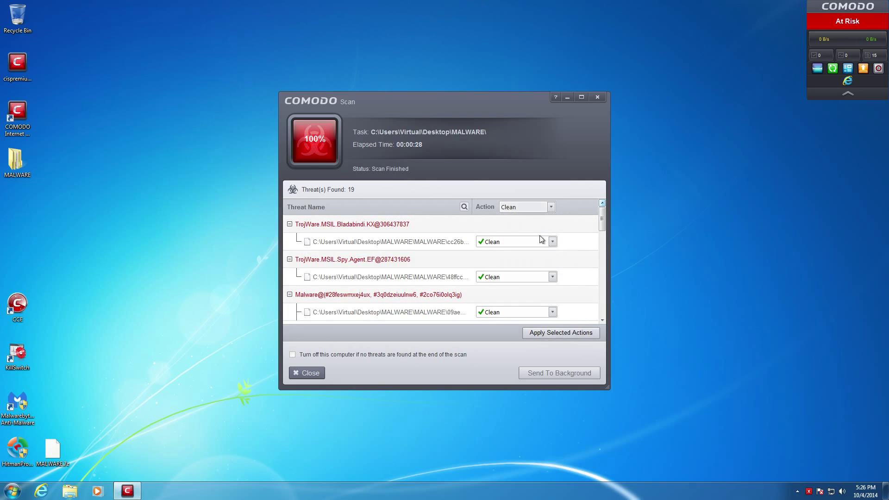
click(559, 336)
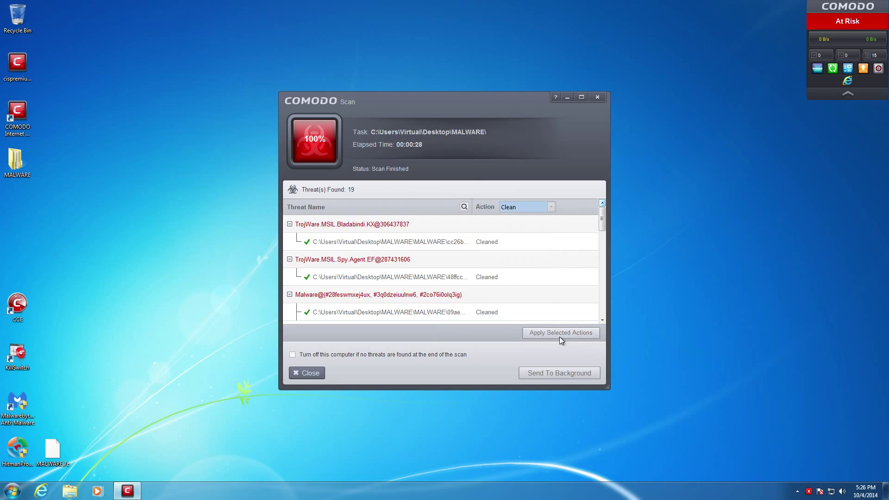
drag(602, 221, 603, 332)
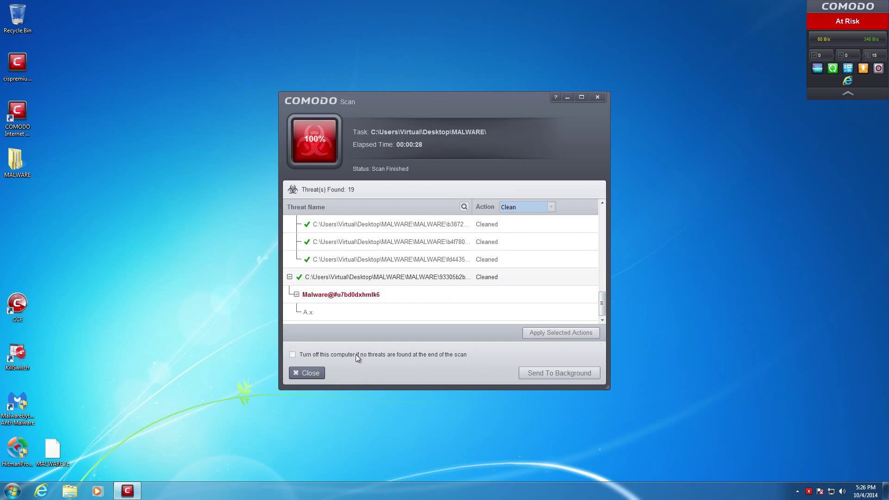
click(318, 373)
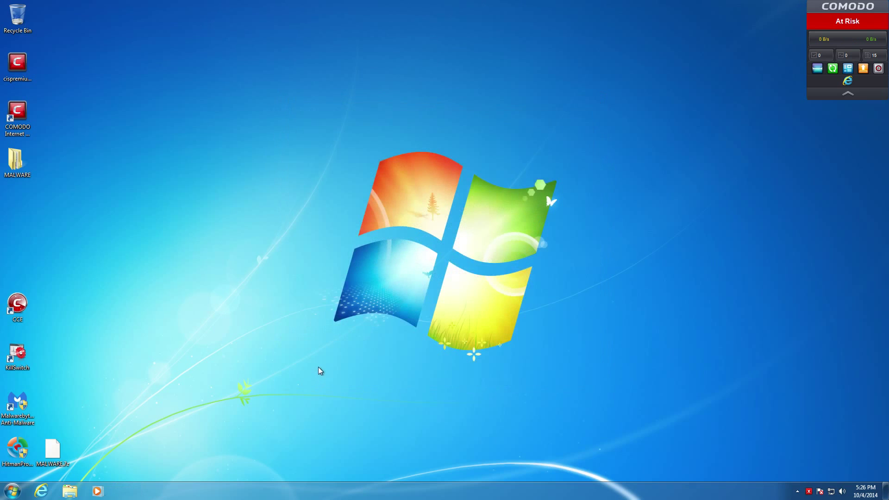
- Look through the files remaining in the inner MALWARE folder and close the folder window
double_click(16, 173)
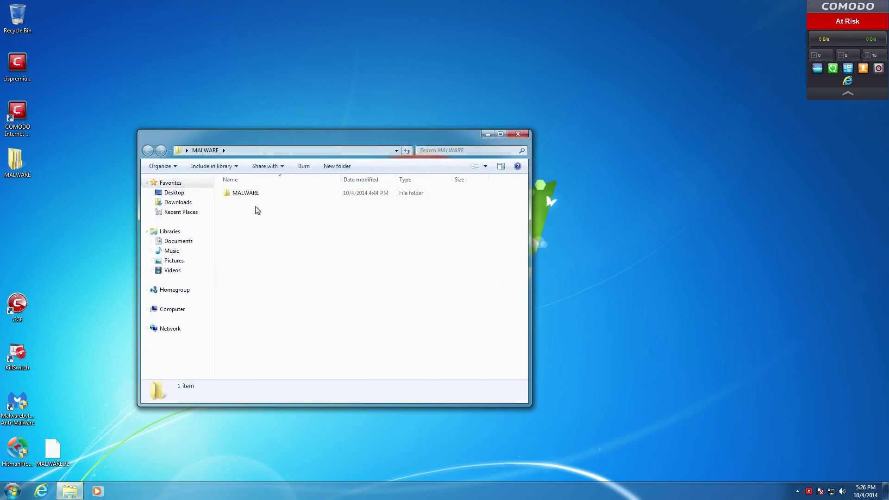
double_click(283, 192)
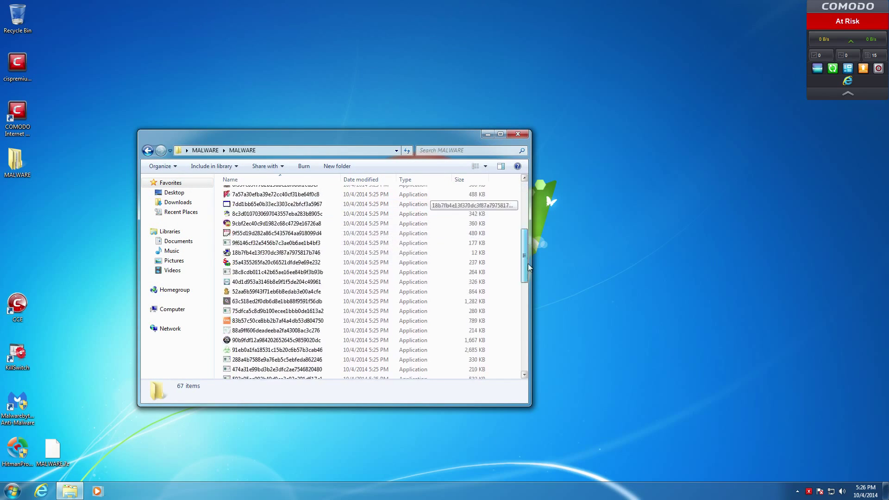
scroll(515, 221, down, 5)
click(518, 133)
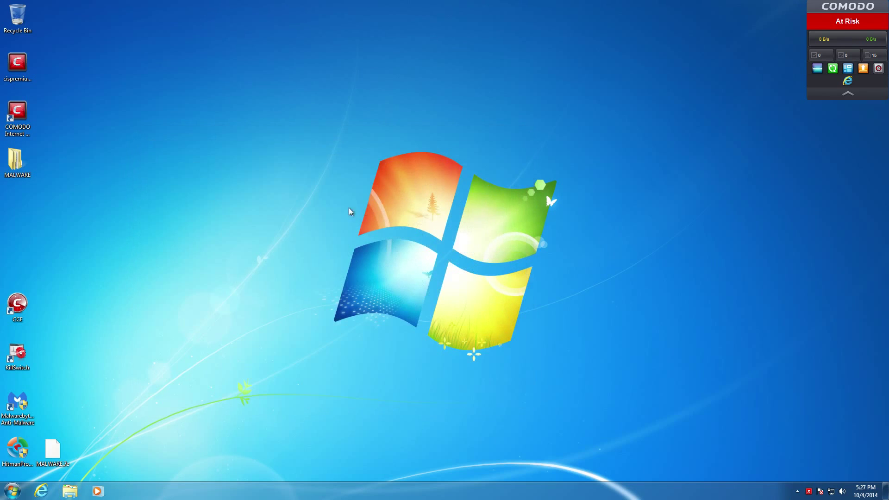
- Bring up the COMODO main window and inspect the Unrecognized Files list with a wider File path column, then cancel the settings
click(796, 492)
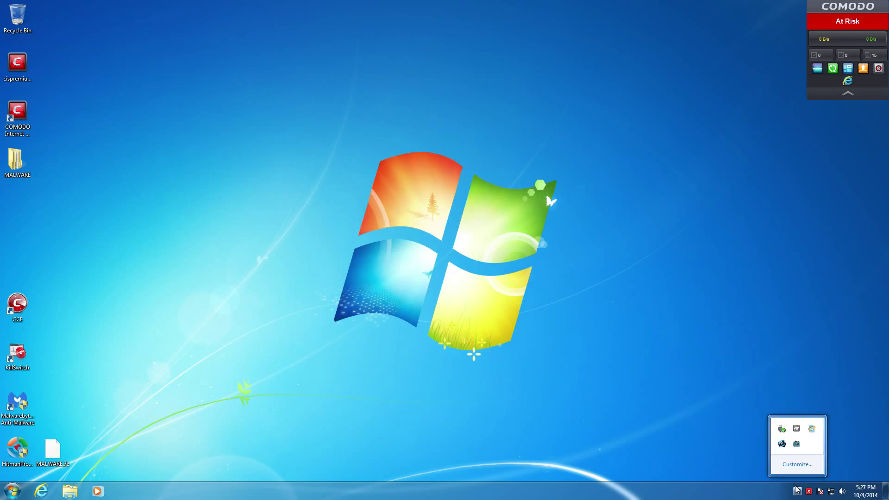
right_click(808, 491)
click(793, 403)
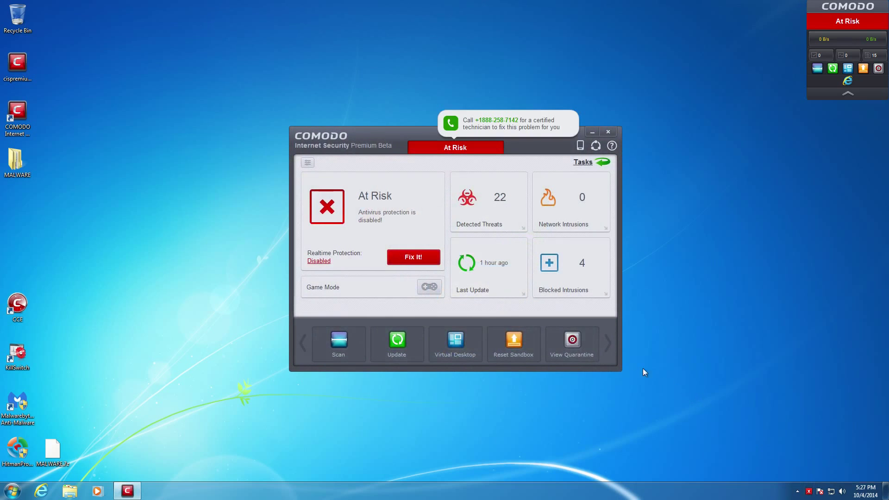
click(869, 55)
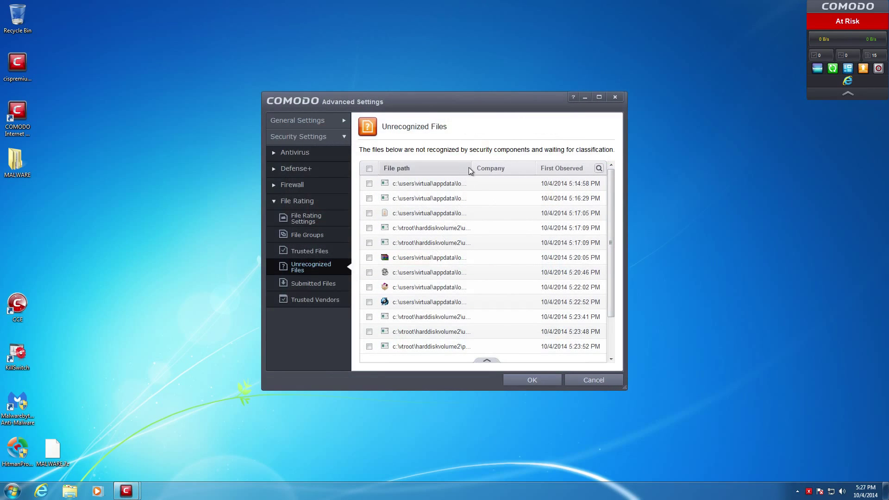
drag(471, 168, 557, 168)
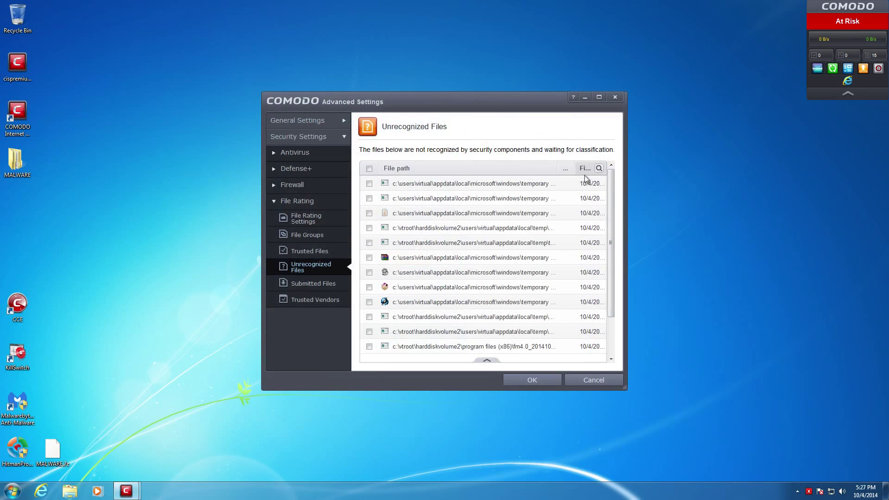
click(593, 380)
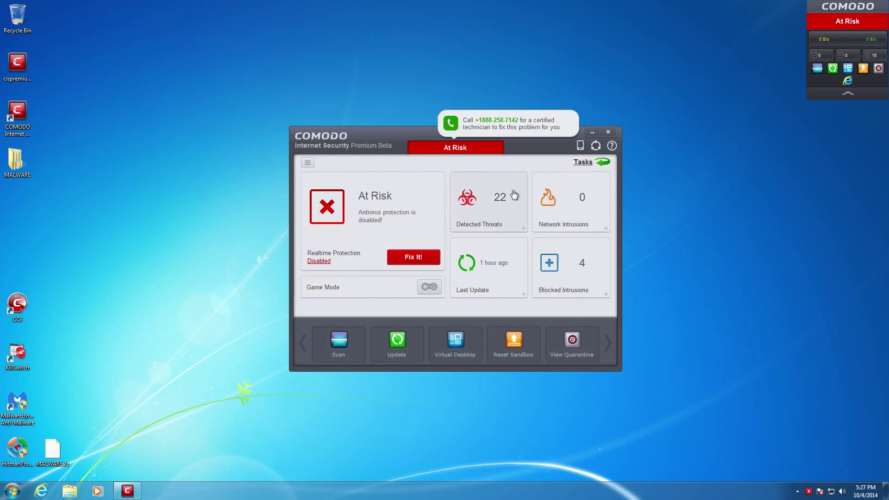
- Re-enable real-time antivirus protection with Fix It, and rescan the desktop MALWARE folder with COMODO Antivirus
click(416, 255)
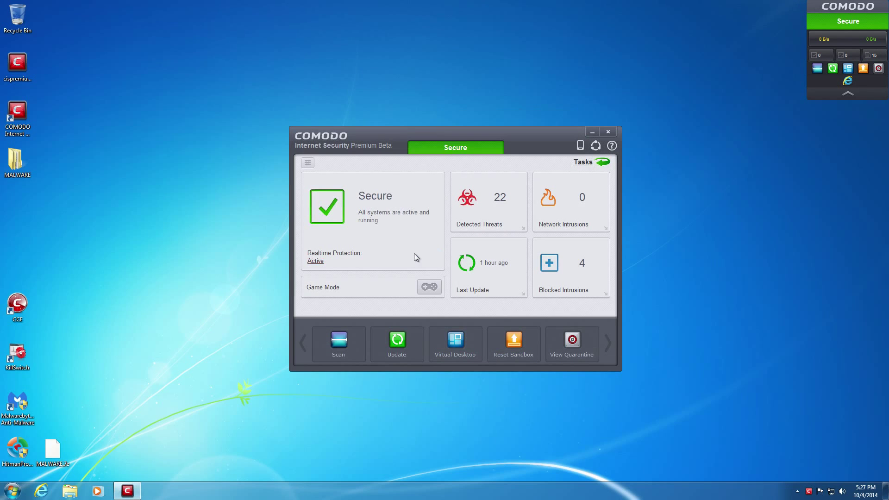
click(610, 133)
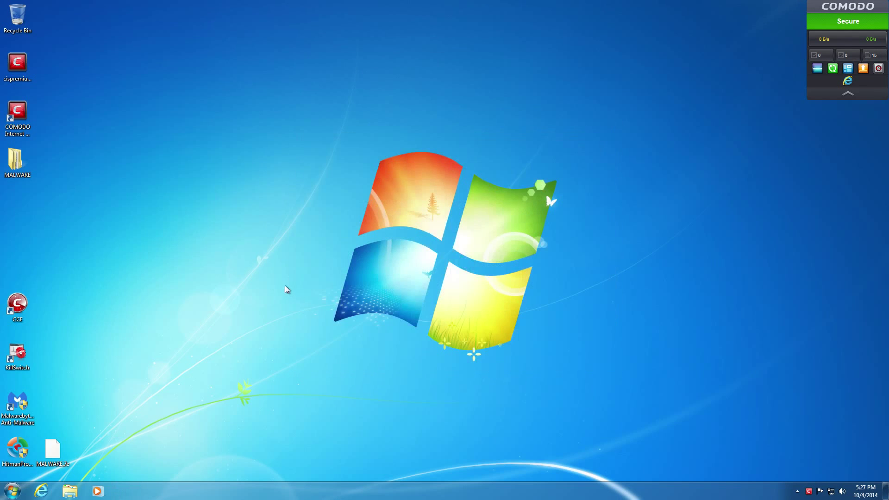
right_click(21, 167)
click(47, 222)
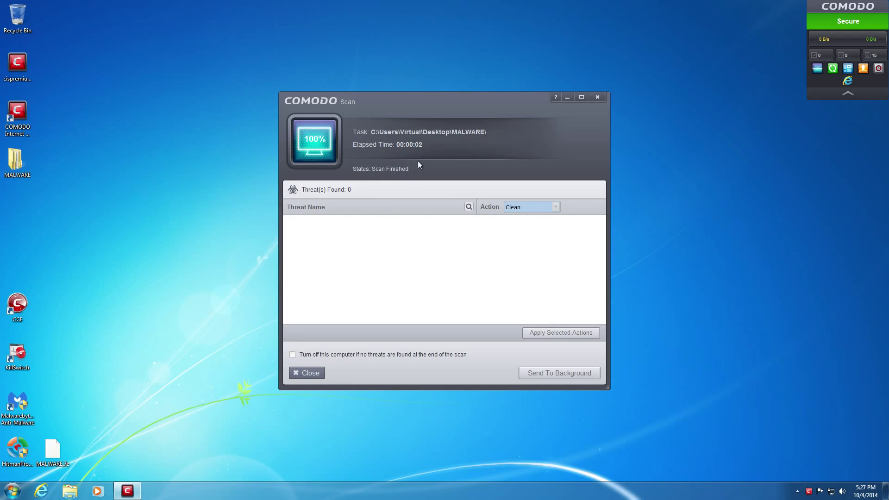
click(321, 371)
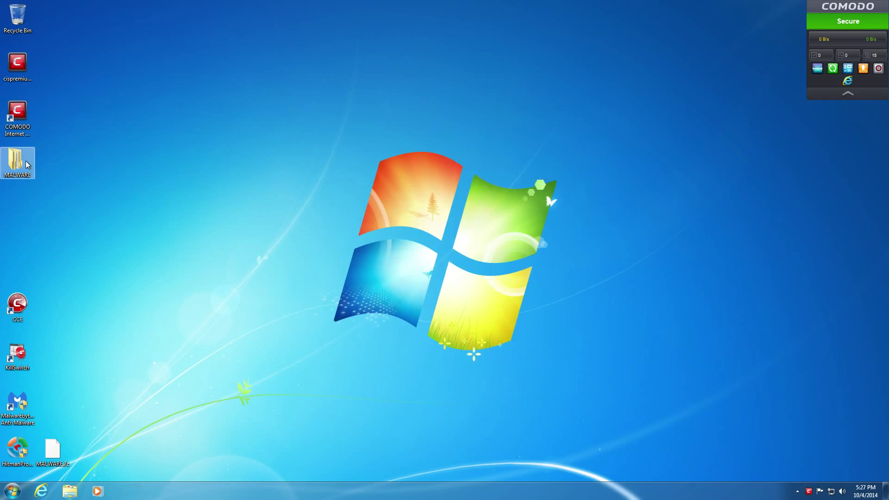
- Open the inner MALWARE folder again and go through its remaining samples to the end of the list
double_click(27, 164)
double_click(268, 194)
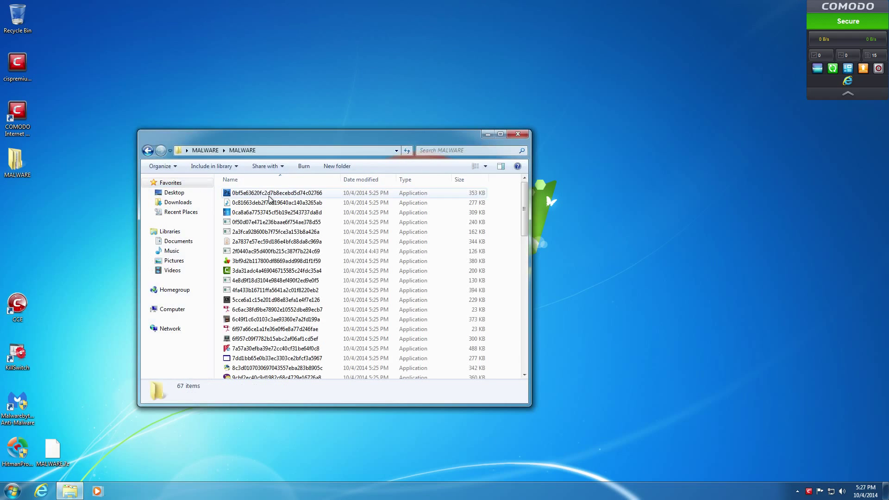
scroll(350, 274, down, 15)
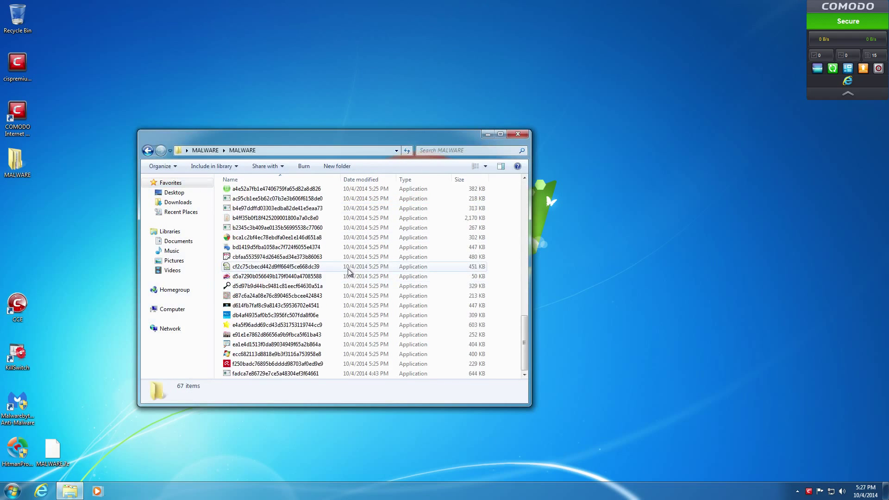
- Close the MALWARE folder window, calculate 19 / 86 in Calculator and close Calculator
scroll(348, 271, up, 15)
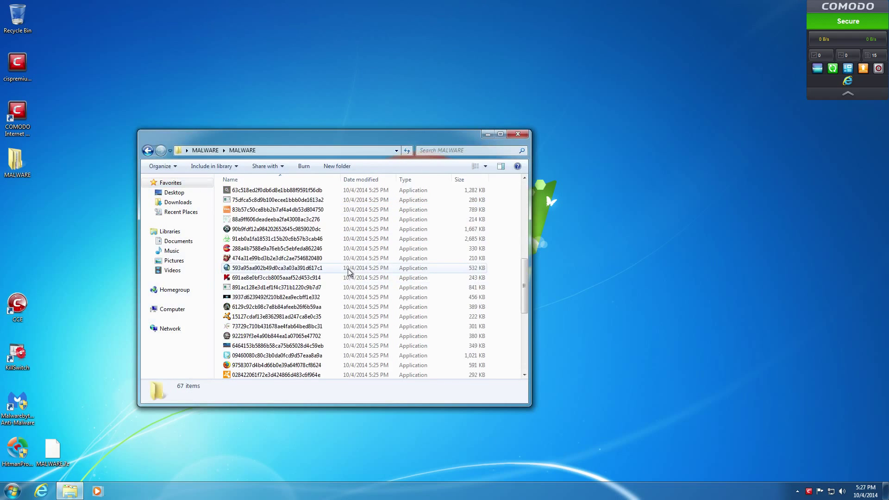
click(523, 136)
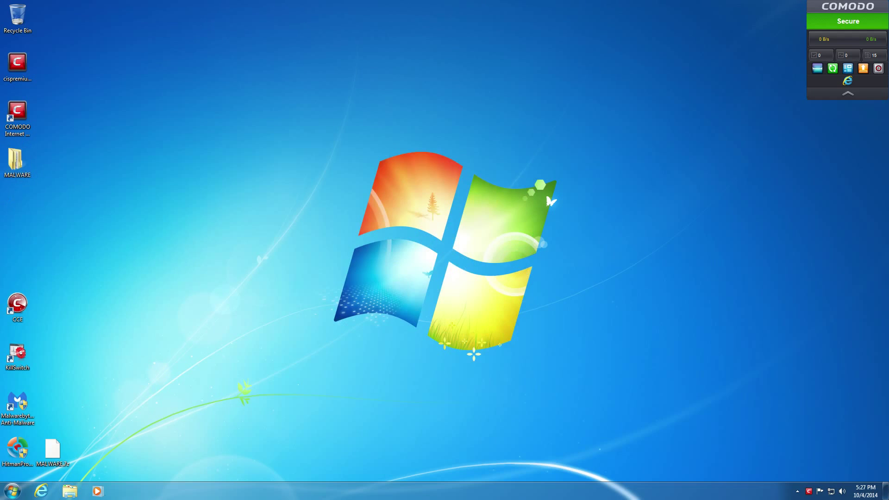
click(13, 492)
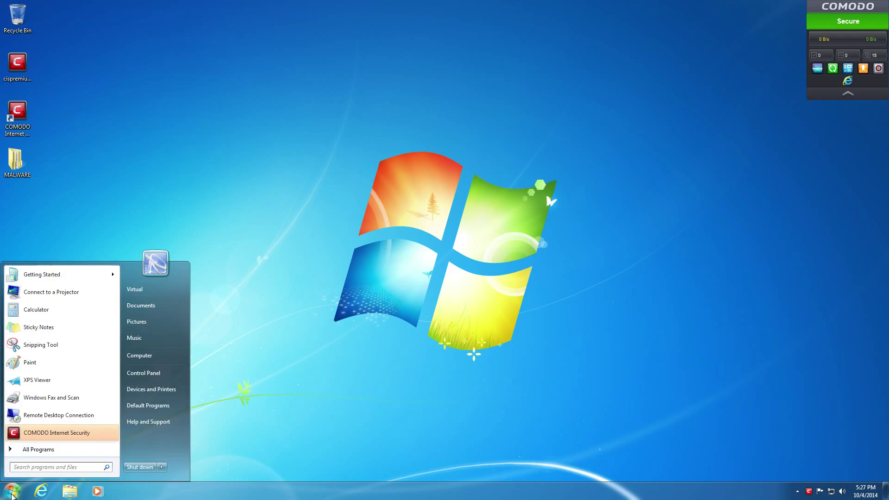
text(calc)
key(Return)
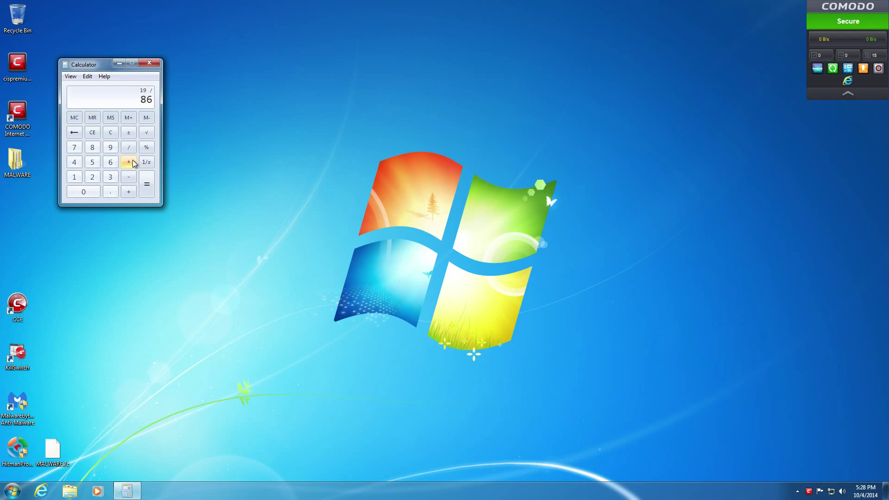
key(Return)
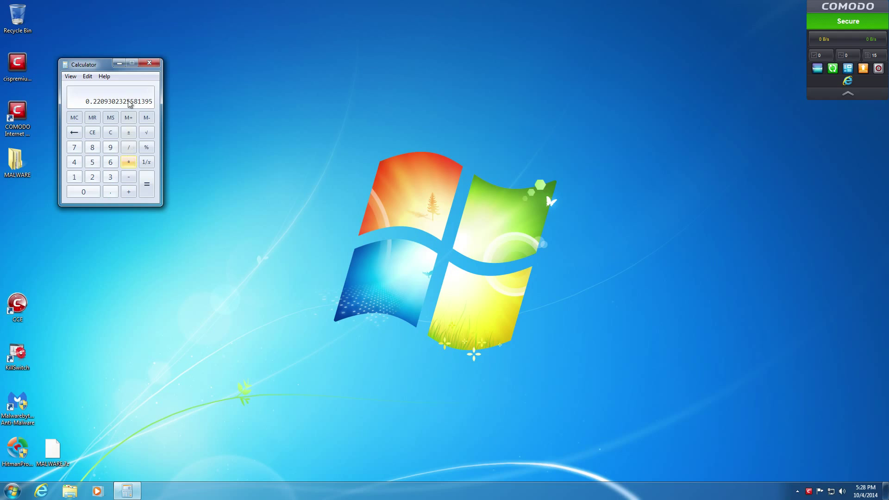
click(150, 62)
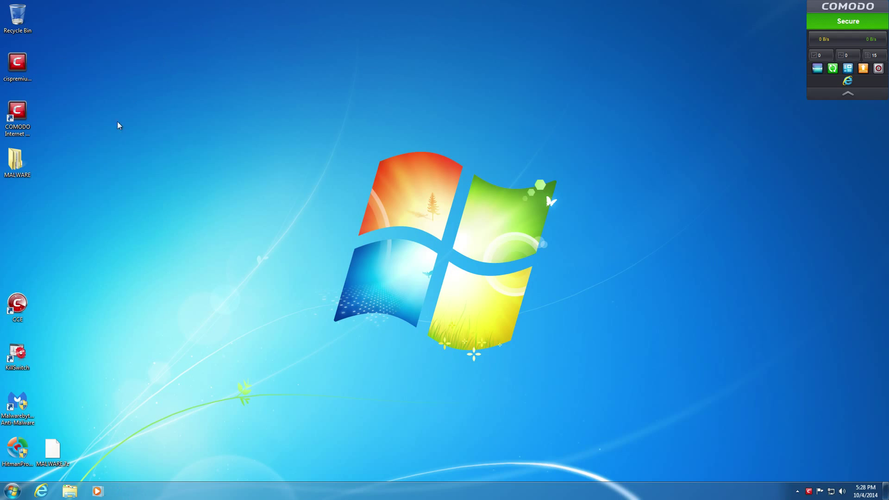
- Reopen the inner MALWARE folder, move its window nearer the middle of the desktop and look through the samples
double_click(27, 174)
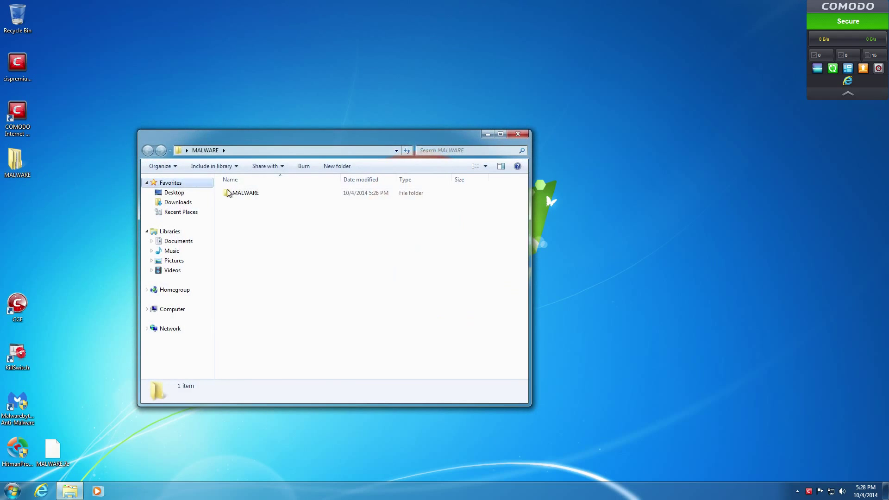
double_click(243, 189)
scroll(335, 263, up, 6)
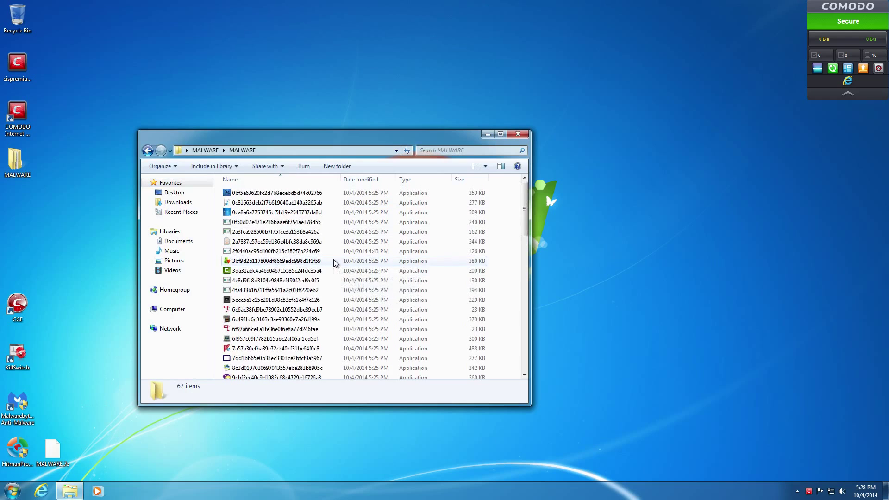
click(45, 490)
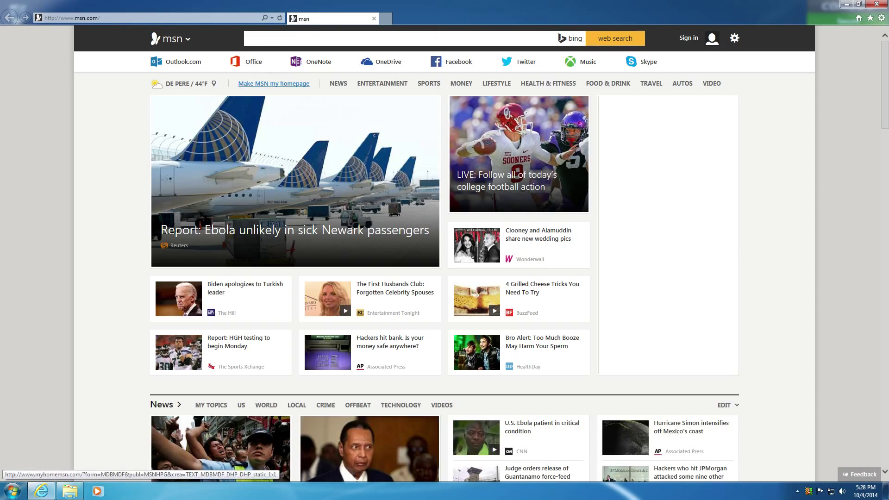
click(874, 5)
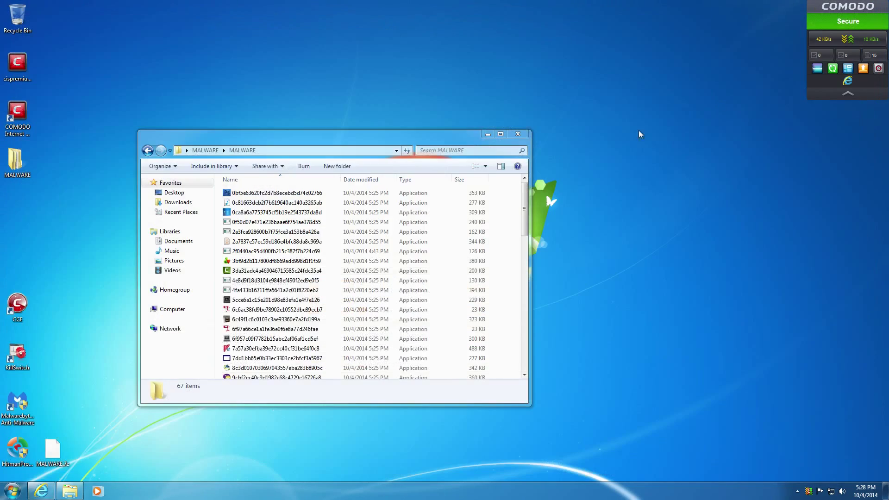
drag(396, 90, 398, 86)
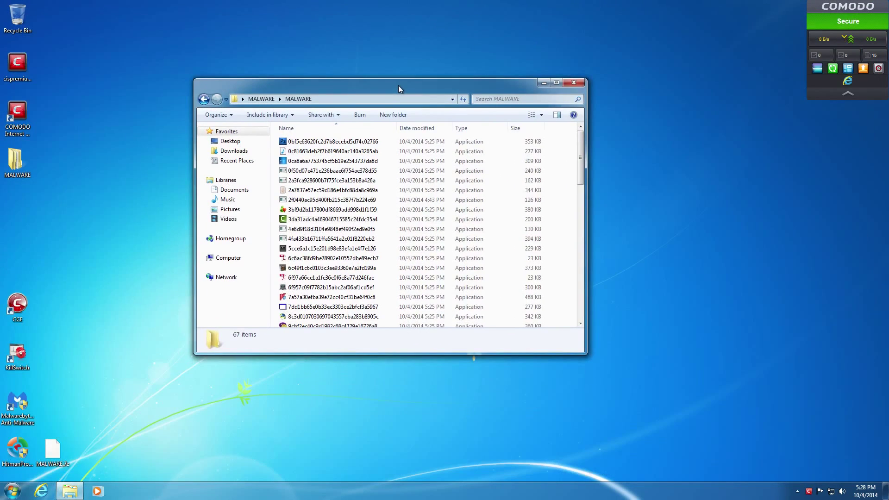
drag(578, 156, 585, 204)
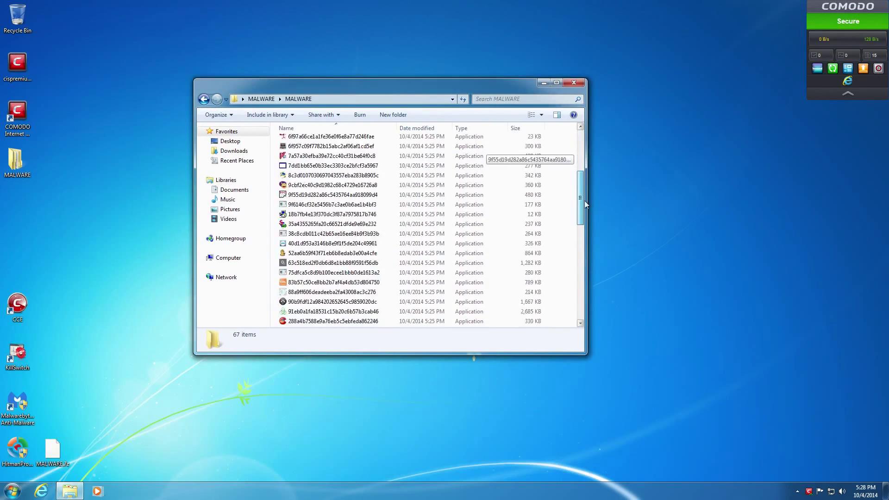
scroll(583, 230, up, 5)
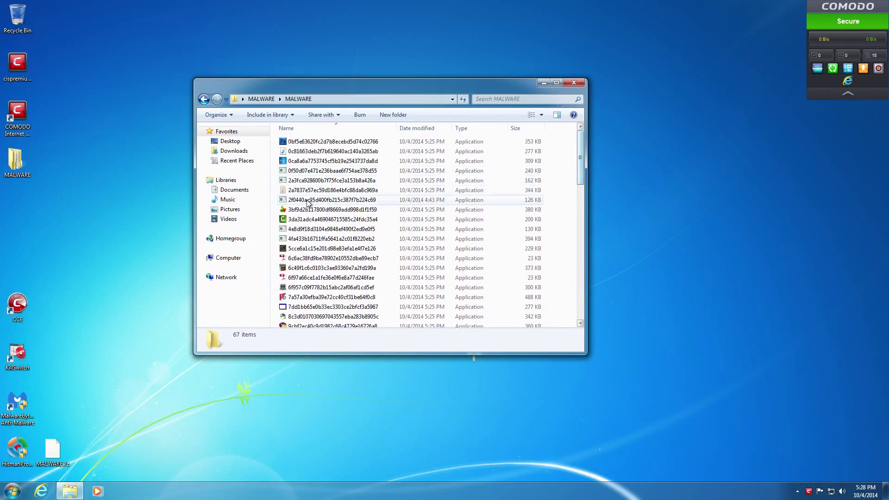
- Switch to Internet Explorer and go to virustotal.com
click(41, 491)
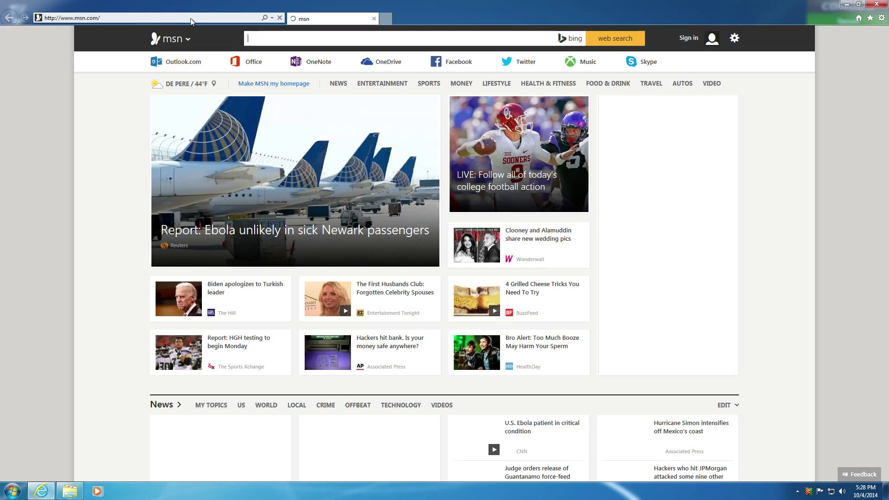
click(190, 19)
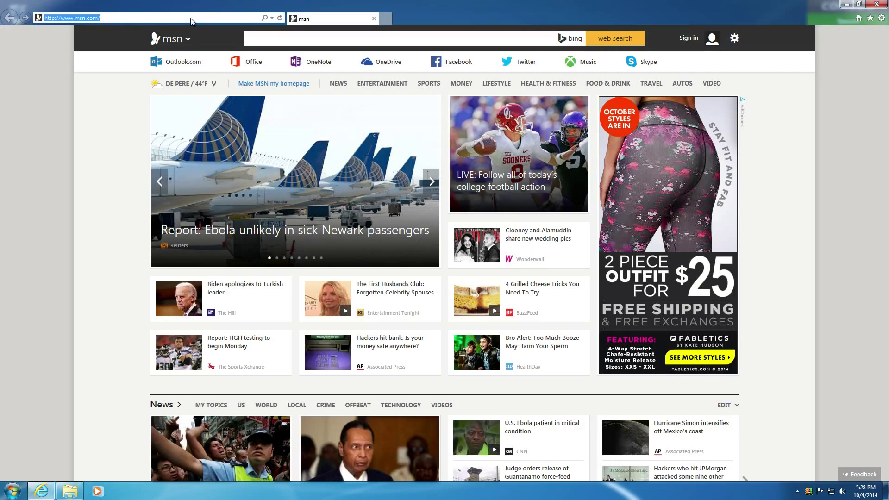
text(virus)
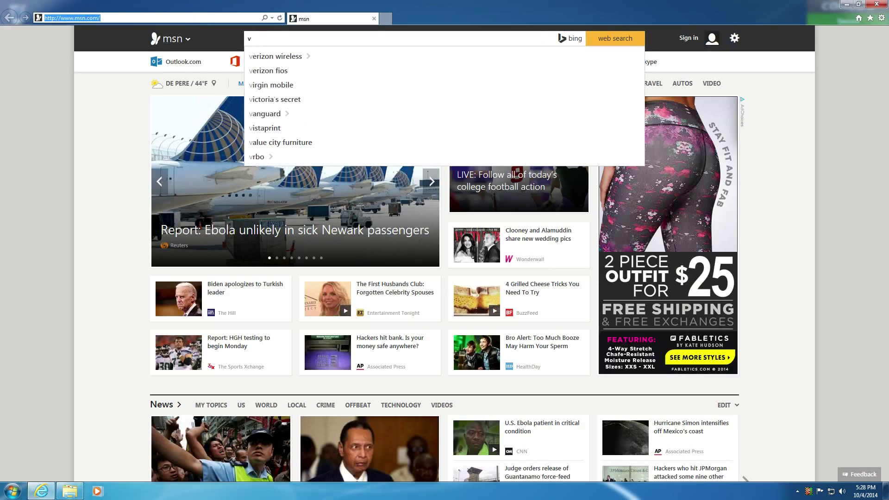
text(viru)
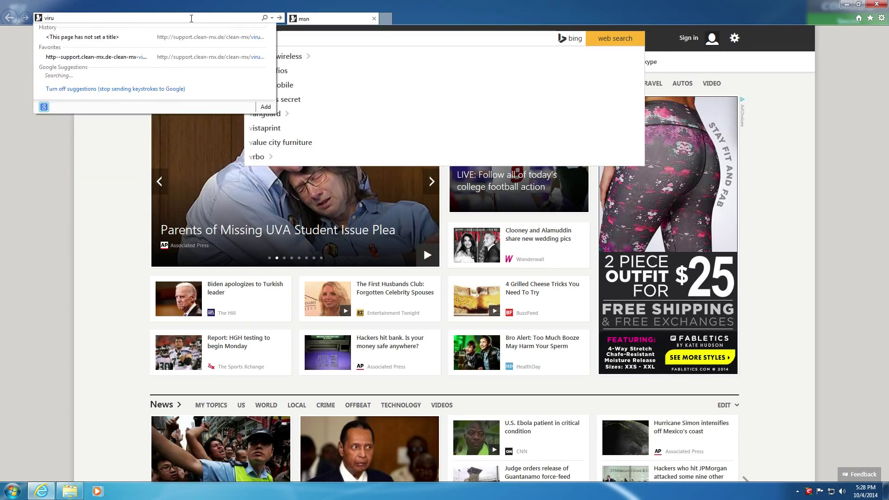
text(stotal.com)
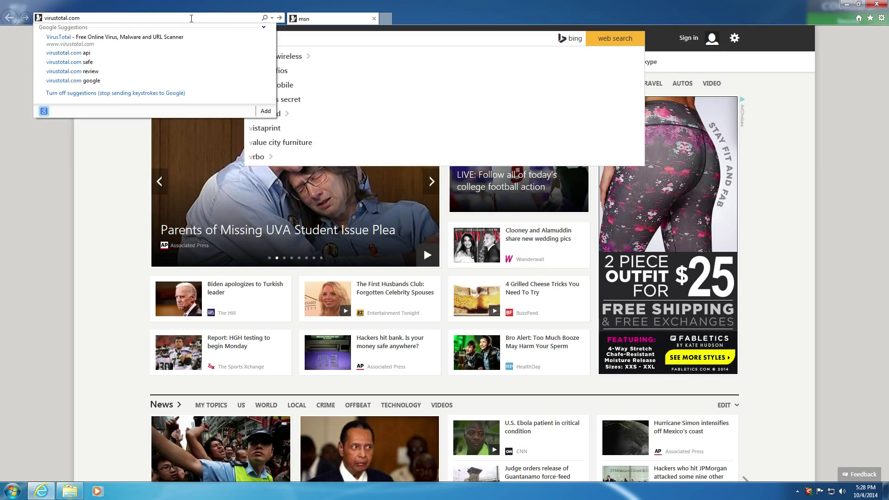
key(Return)
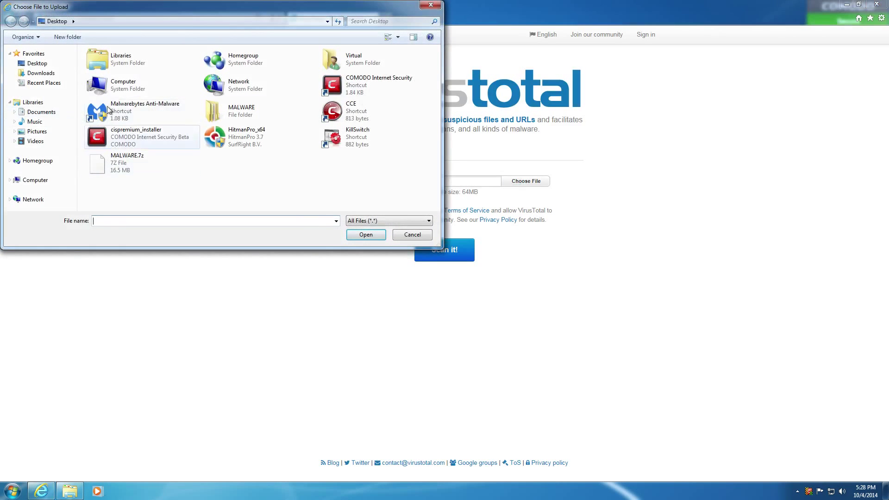
- Choose the sample 5cce6a1c15e201d98e83efa1e4f7e126 from the inner MALWARE folder as the file to upload
double_click(250, 107)
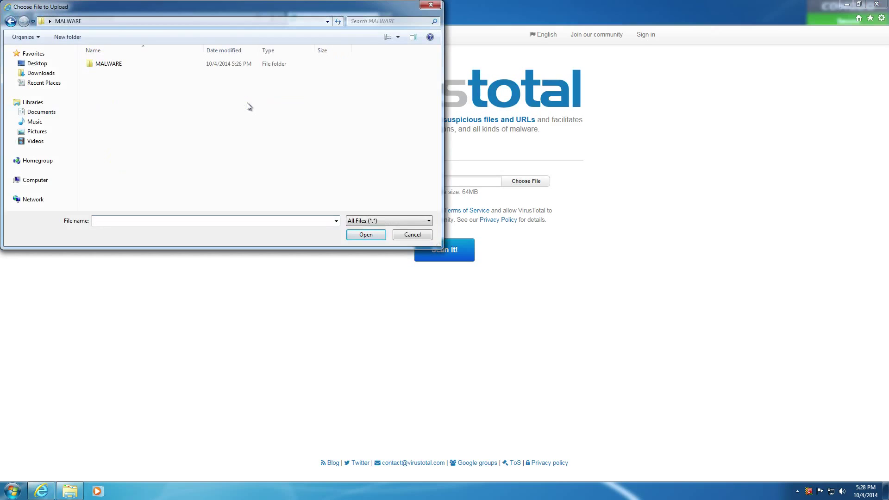
double_click(135, 64)
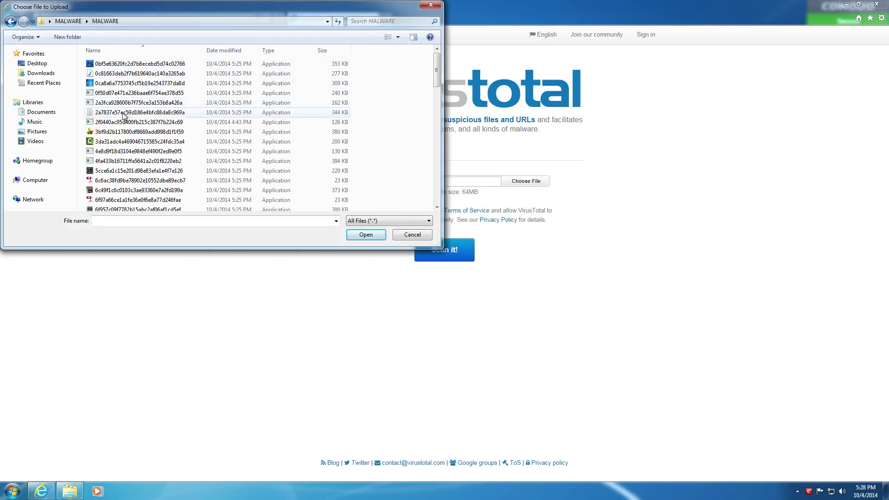
click(130, 93)
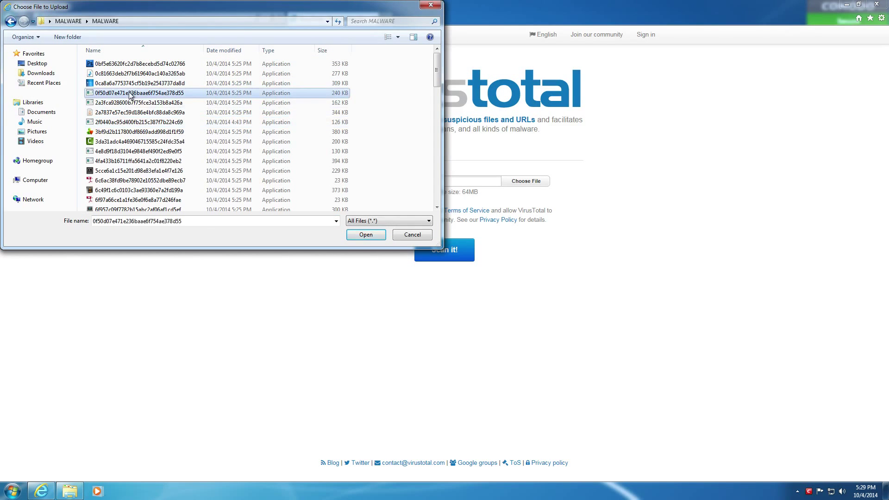
click(132, 133)
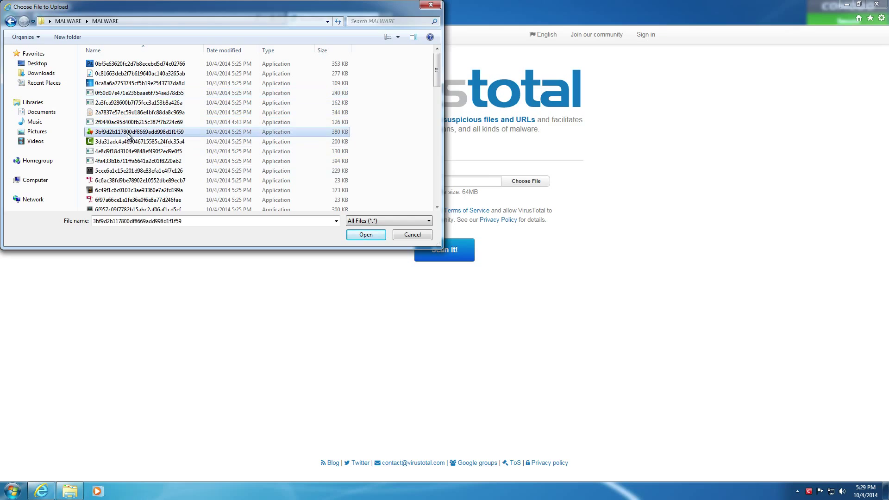
click(139, 172)
click(365, 234)
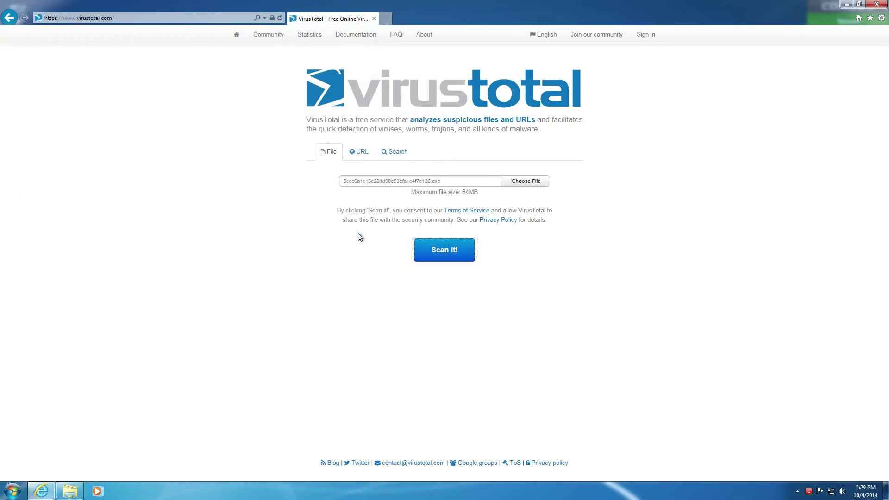
- Keep the chosen sample, submit it for a VirusTotal scan and leave the existing-analysis notice after reading it
click(525, 182)
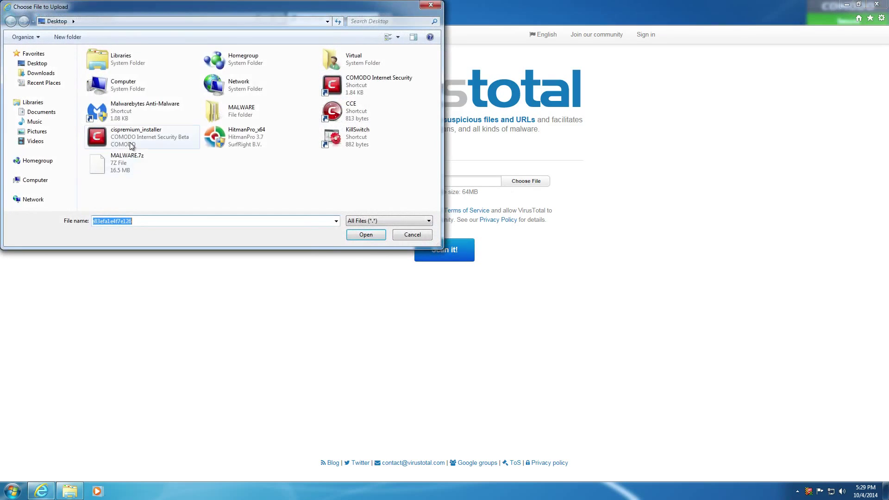
click(413, 238)
click(454, 251)
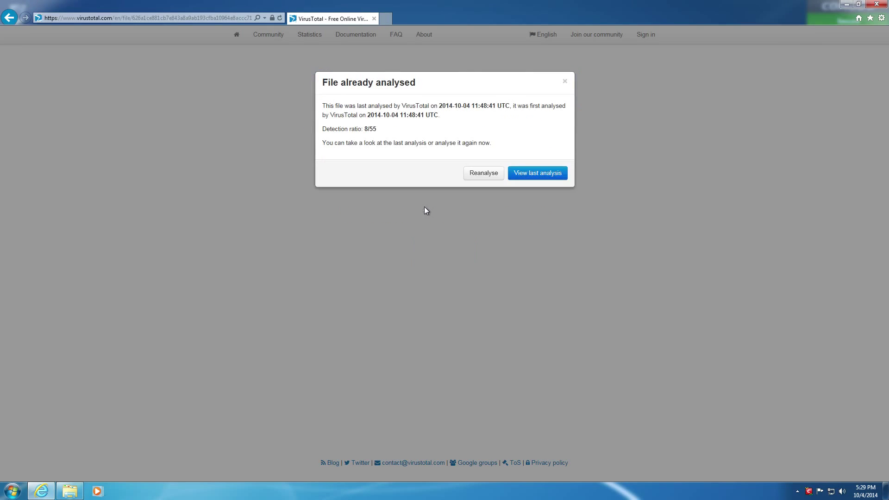
click(484, 173)
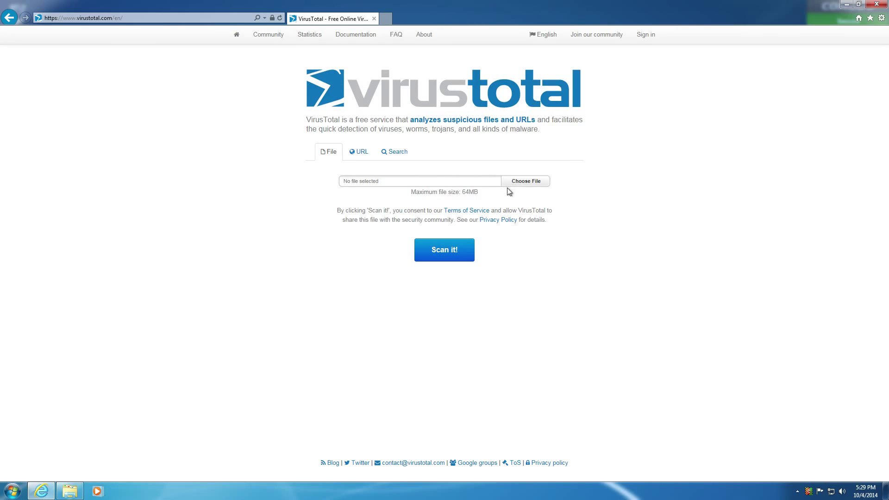
- Submit the sample 6c6ac38fd9be78902e10552dbe89ecb7 for a VirusTotal scan, dismiss the existing-analysis notice and close the browser
click(523, 183)
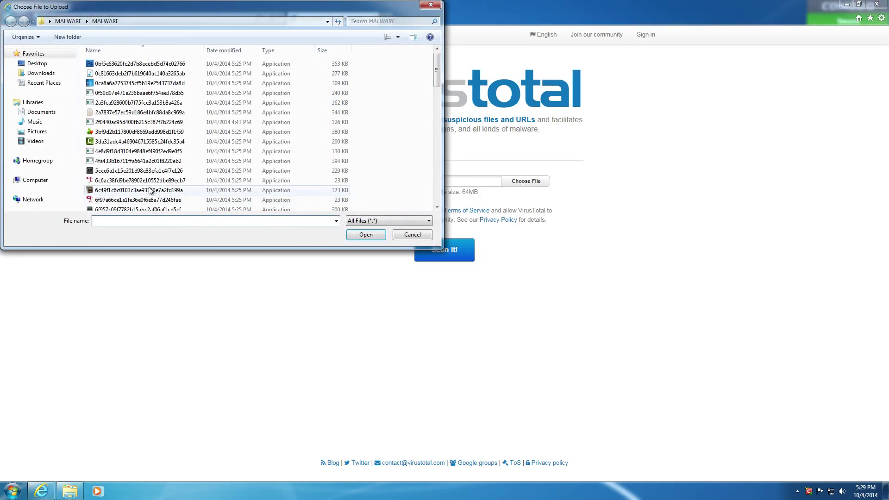
double_click(134, 181)
click(446, 252)
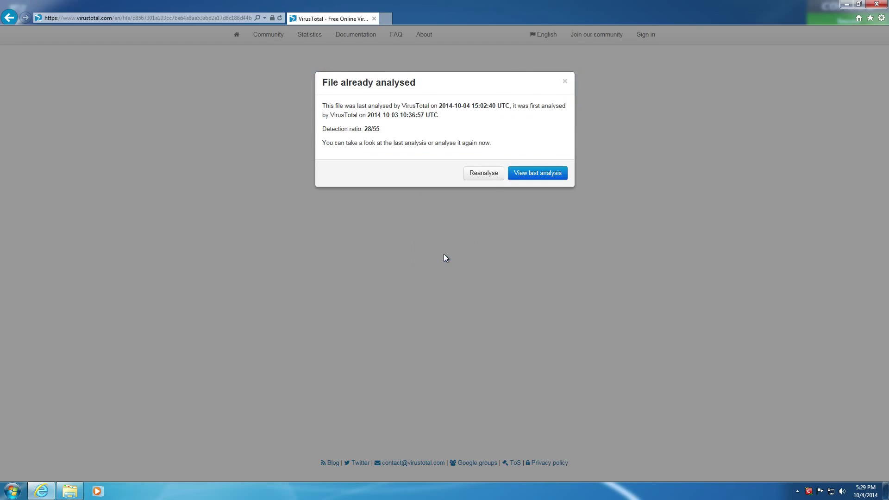
click(564, 81)
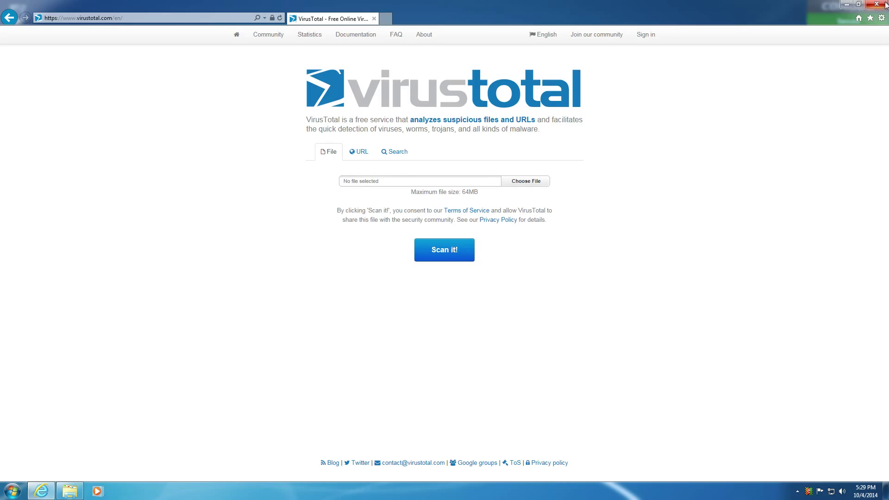
click(884, 4)
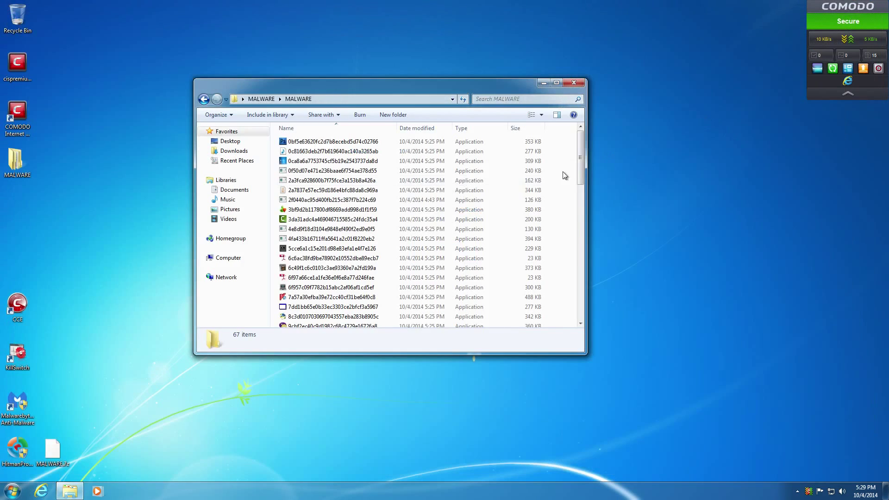
- Look through the remaining samples to the end of the list, close the window and reopen the inner MALWARE folder
scroll(567, 178, down, 1)
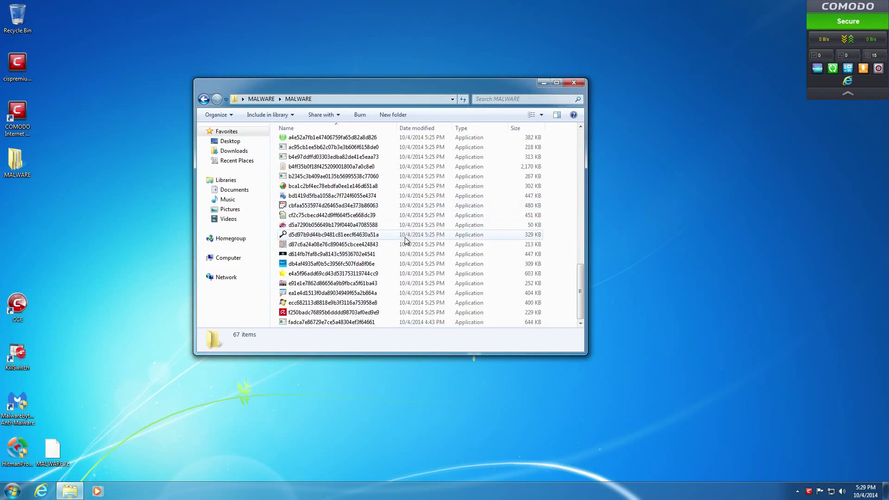
scroll(356, 208, up, 15)
click(584, 82)
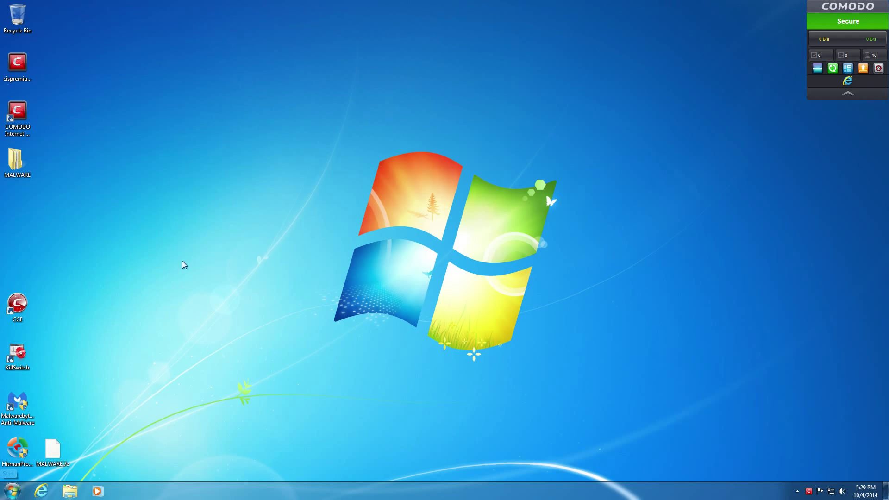
double_click(16, 160)
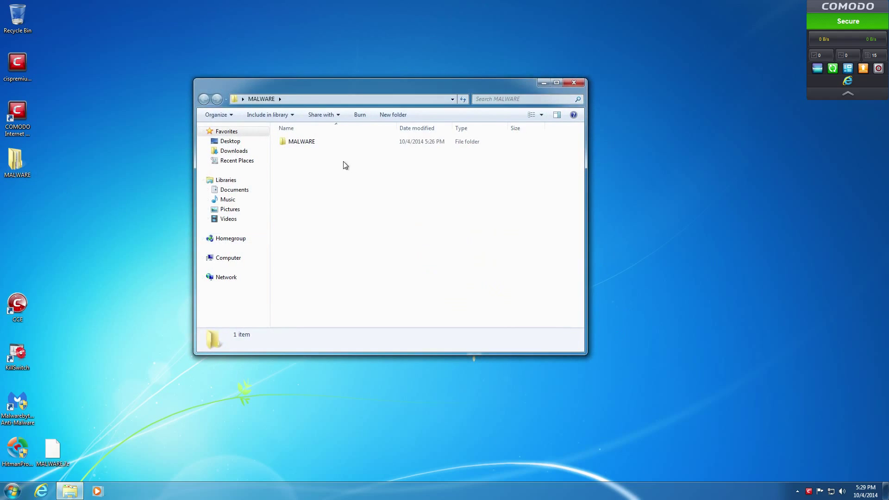
double_click(327, 144)
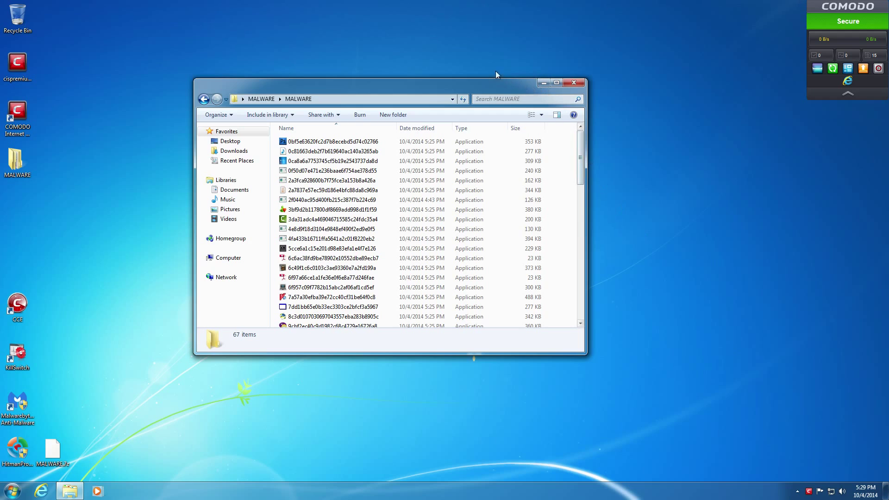
- Move the MALWARE folder window aside, open COMODO's advanced tasks and launch KillSwitch through Watch Activity
drag(453, 87, 360, 43)
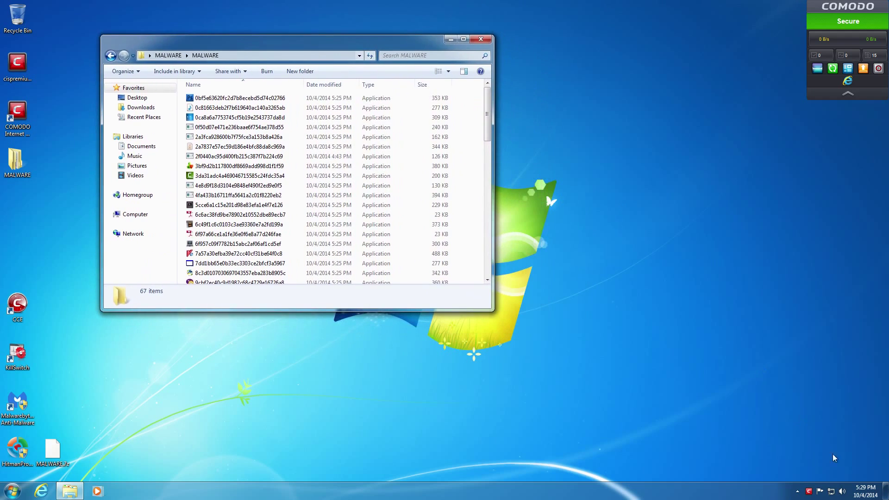
click(797, 491)
click(809, 492)
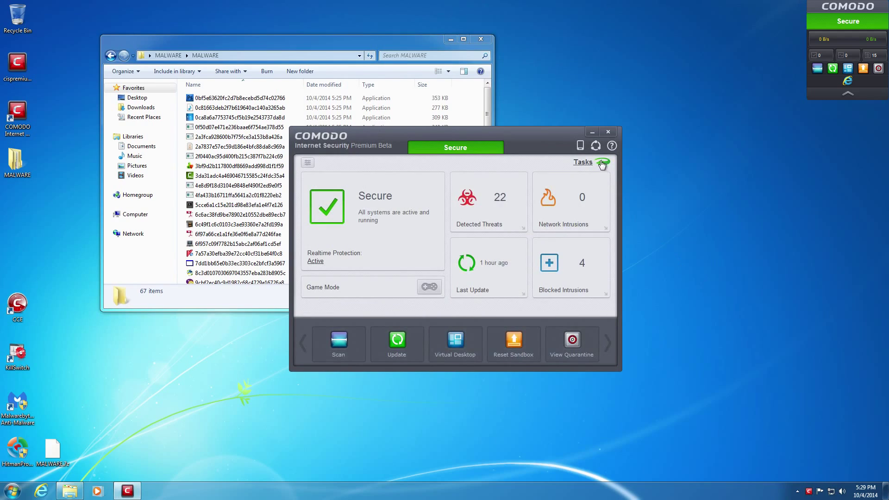
click(600, 165)
click(454, 356)
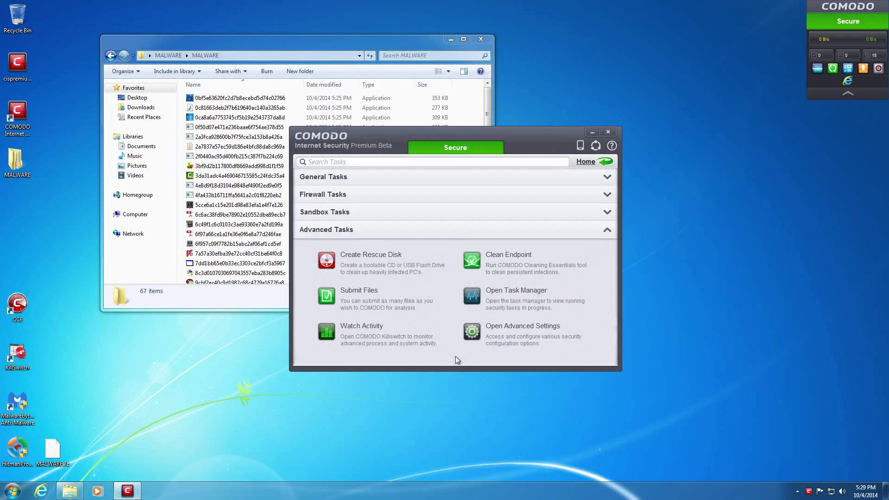
click(420, 338)
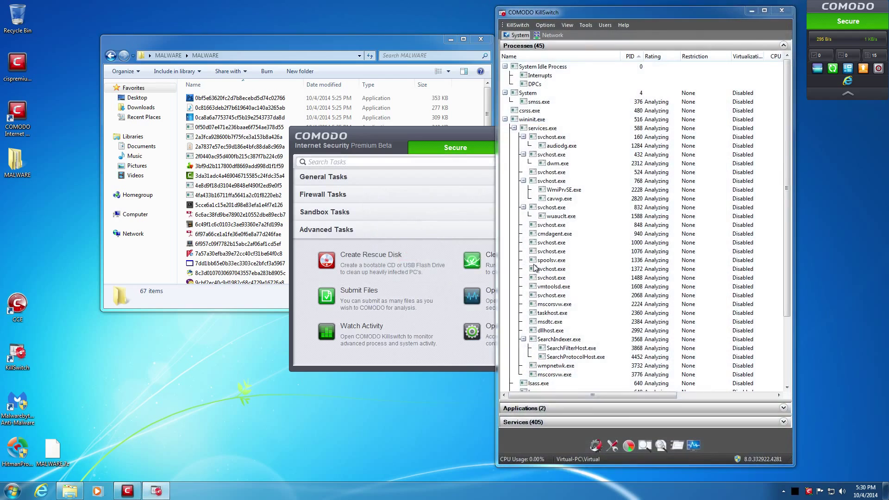
- Close the COMODO main window, place the MALWARE folder beside KillSwitch and show the end of its process list
click(430, 133)
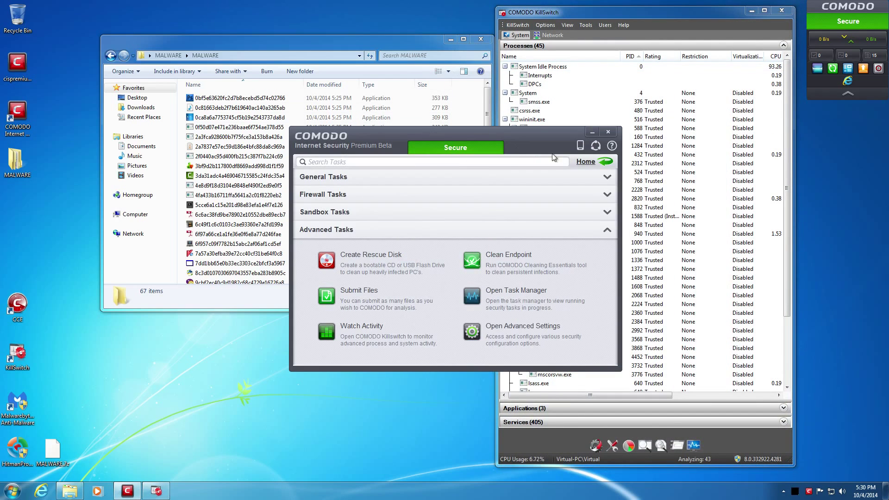
click(597, 163)
click(608, 133)
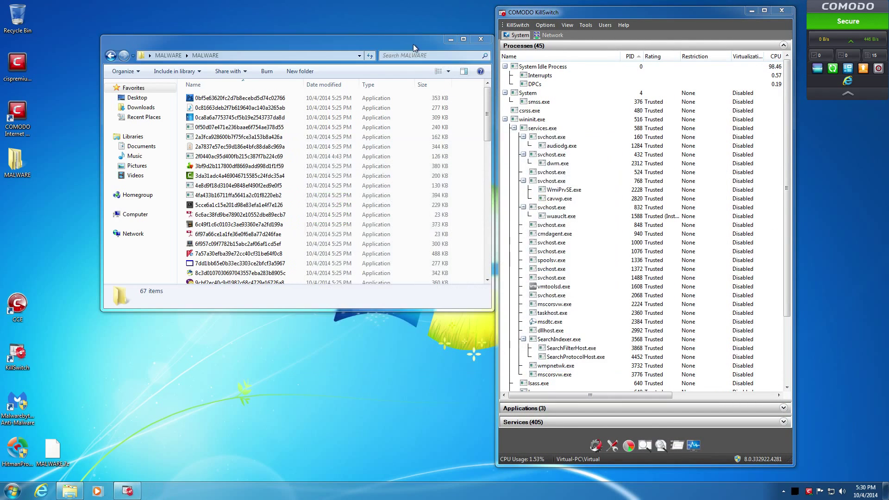
drag(413, 43, 369, 37)
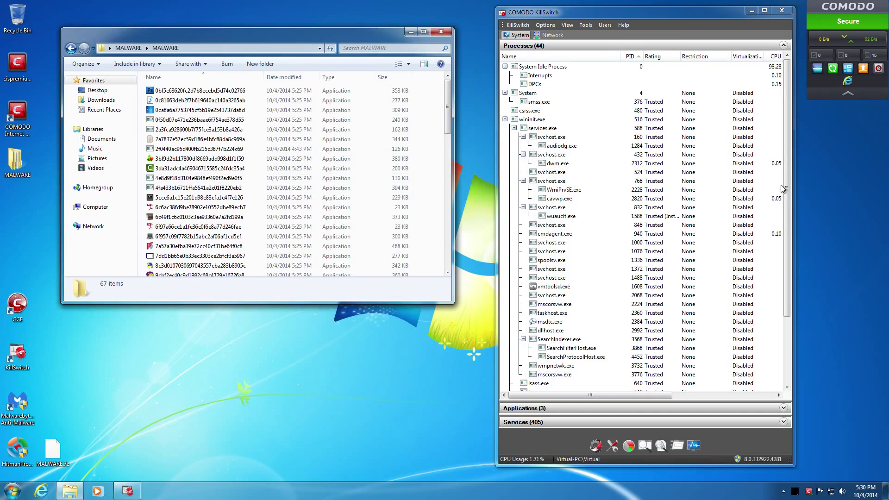
drag(785, 192, 760, 338)
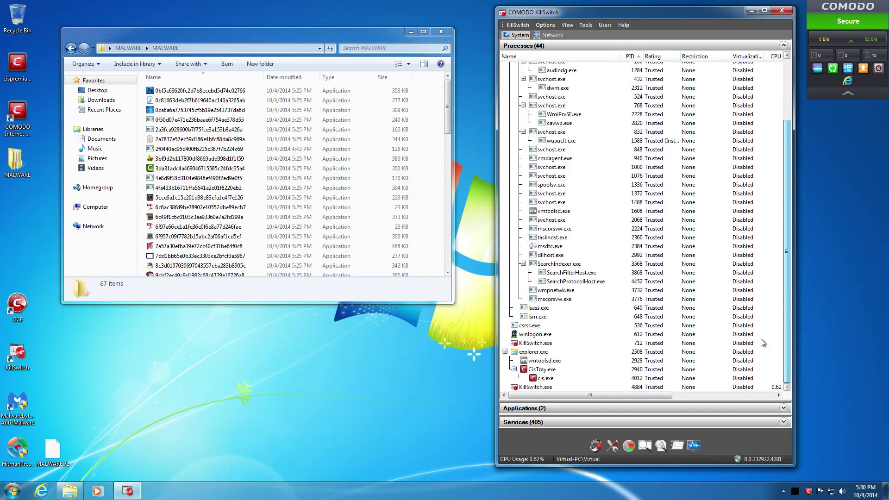
- Run the samples starting with 0c81663, 0ca8a6a, 2a3fca9 and 3bf9d2b, dismissing the CodeWall expiry message along the way
click(187, 101)
double_click(188, 111)
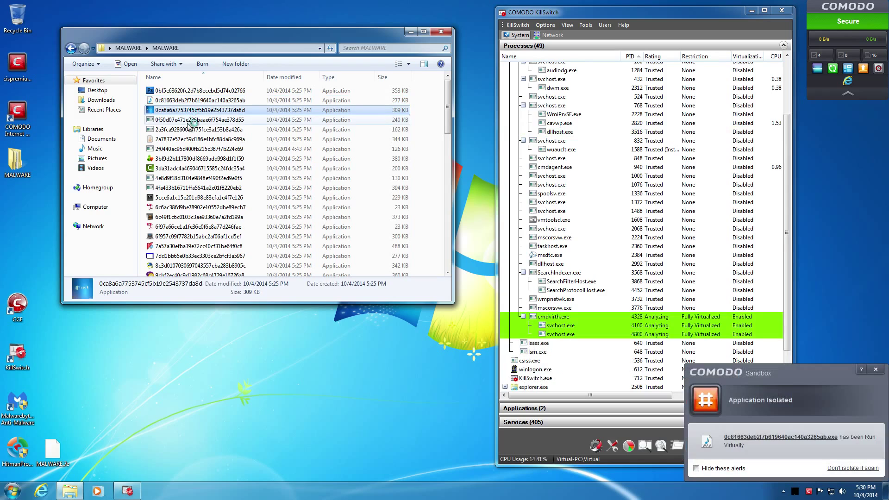
click(185, 131)
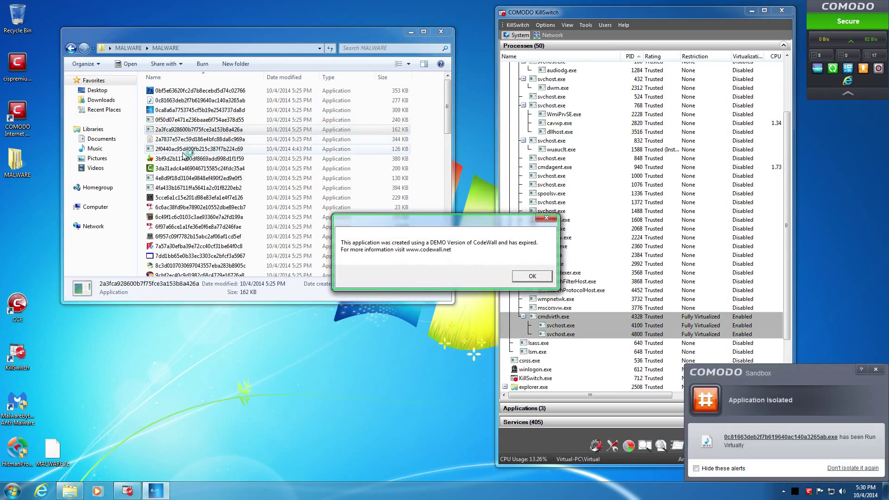
click(544, 276)
double_click(183, 158)
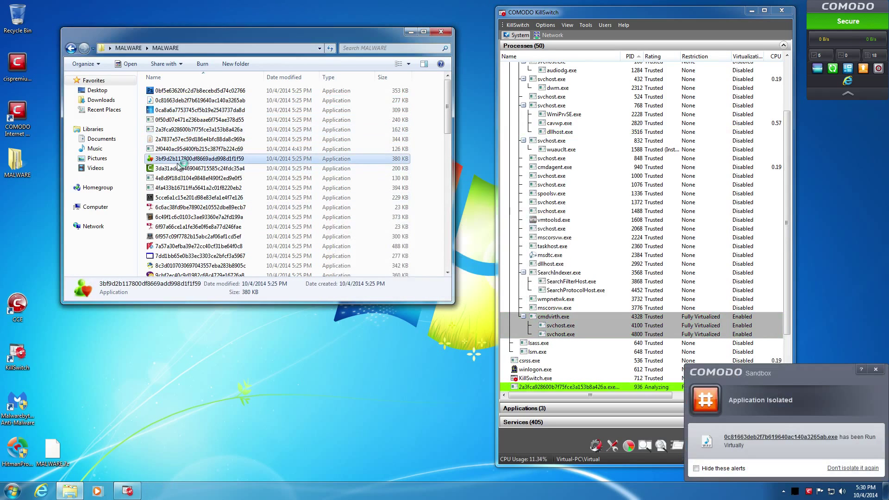
- Run further samples from the MALWARE folder, including those starting with 4fa433b, 7a57a30 and 35a4355
click(192, 217)
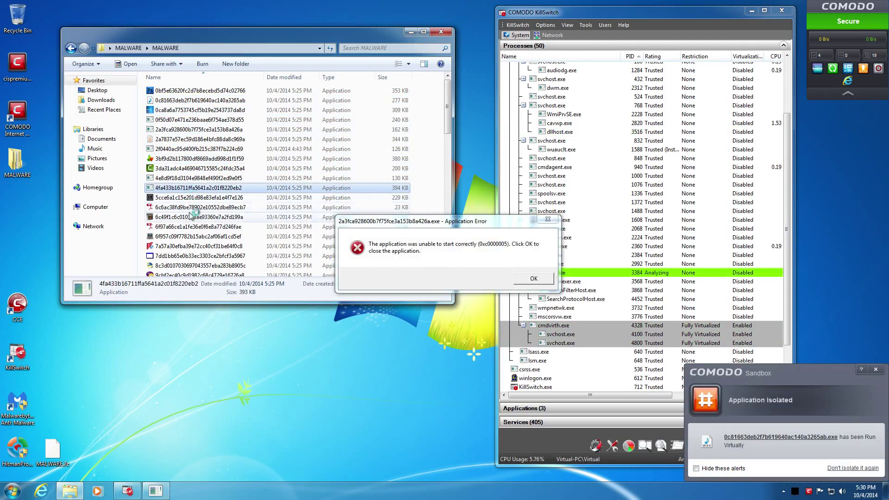
scroll(191, 241, down, 3)
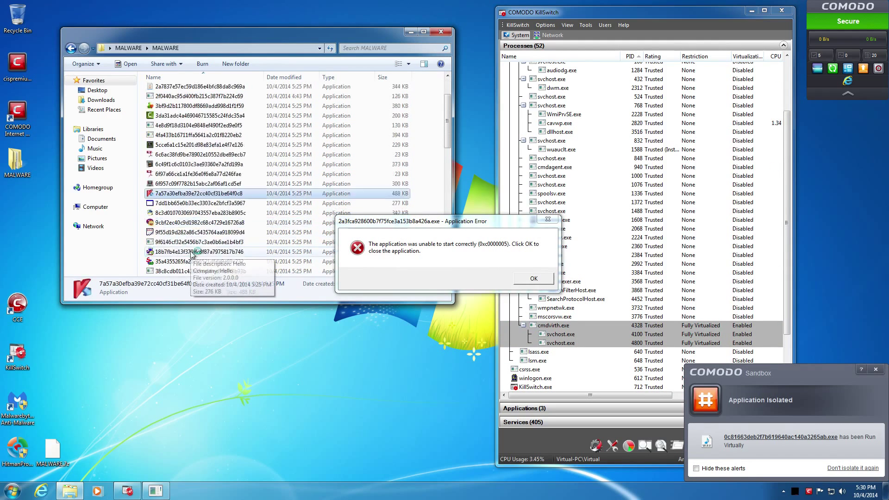
click(189, 204)
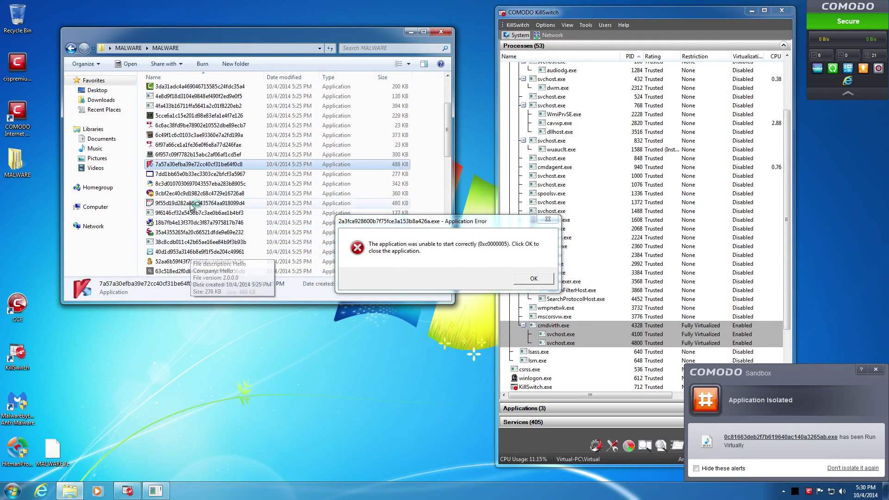
click(192, 174)
click(198, 233)
scroll(198, 232, down, 2)
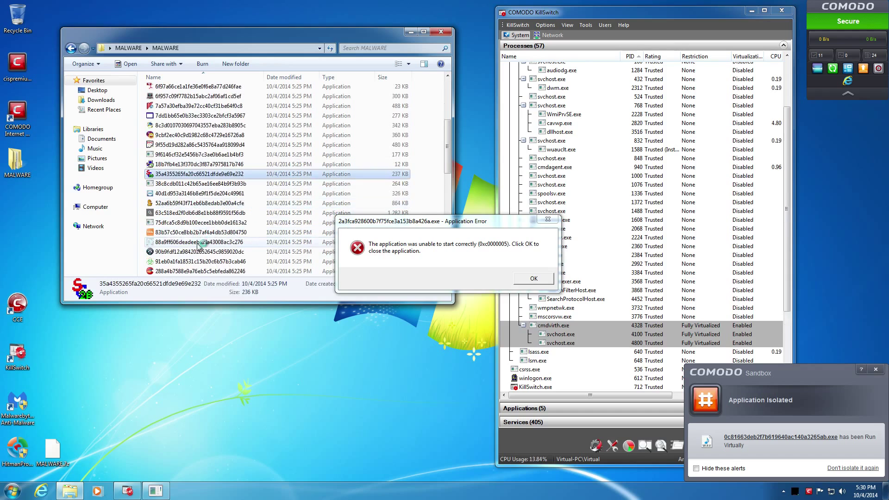
- Run the samples starting with 52aa6b5, 91eb0a1 and 5cce6a1
click(195, 202)
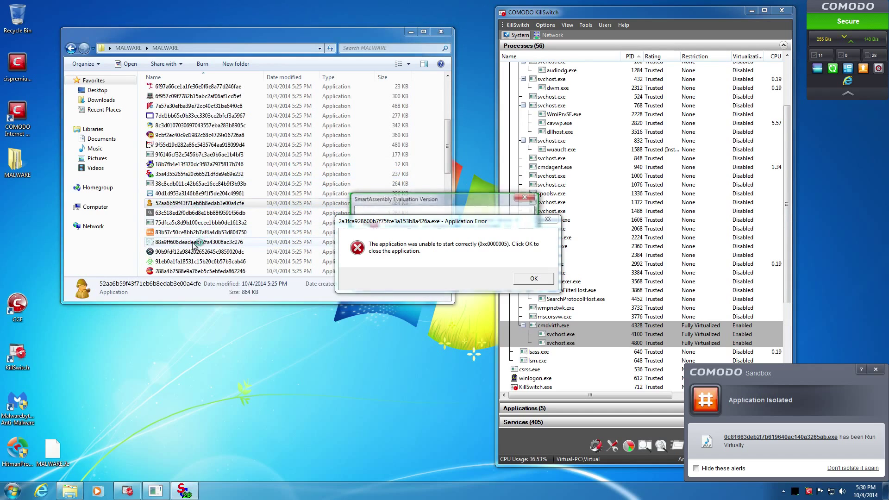
click(190, 262)
scroll(190, 263, up, 5)
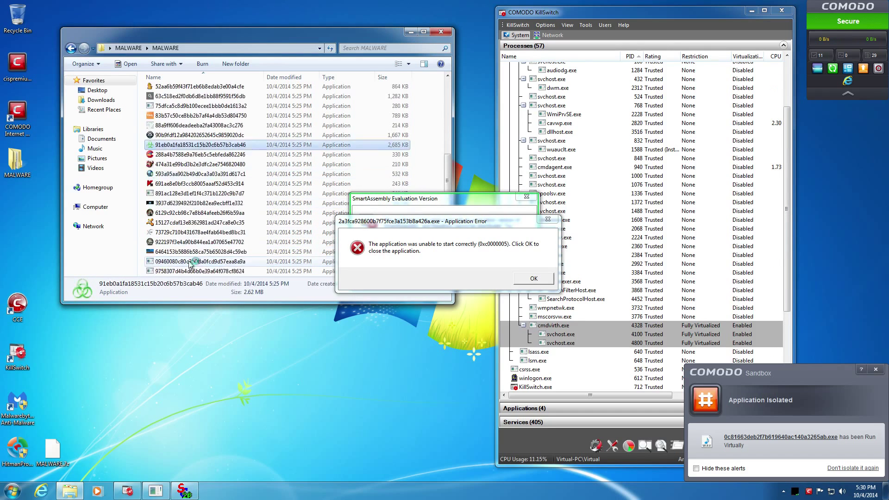
click(195, 198)
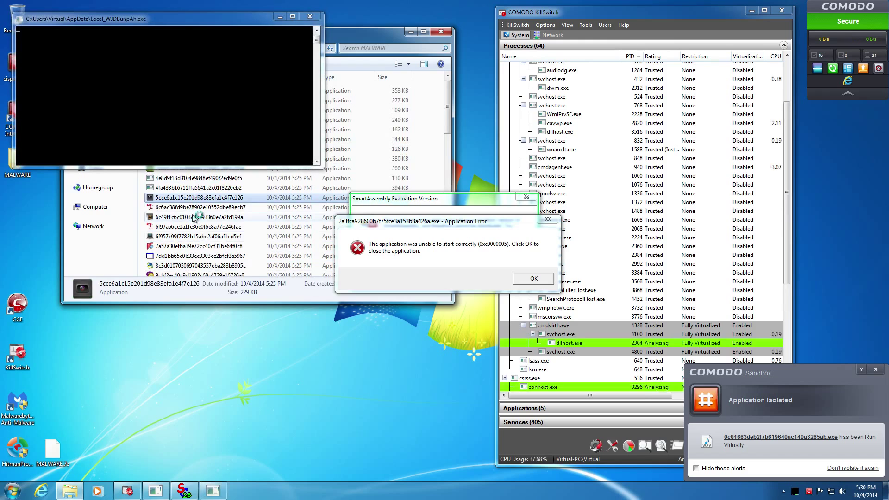
- Run the samples starting with 6f97a66 and 7dd1bb6, and close the Windows Photo Viewer window that opens
click(185, 227)
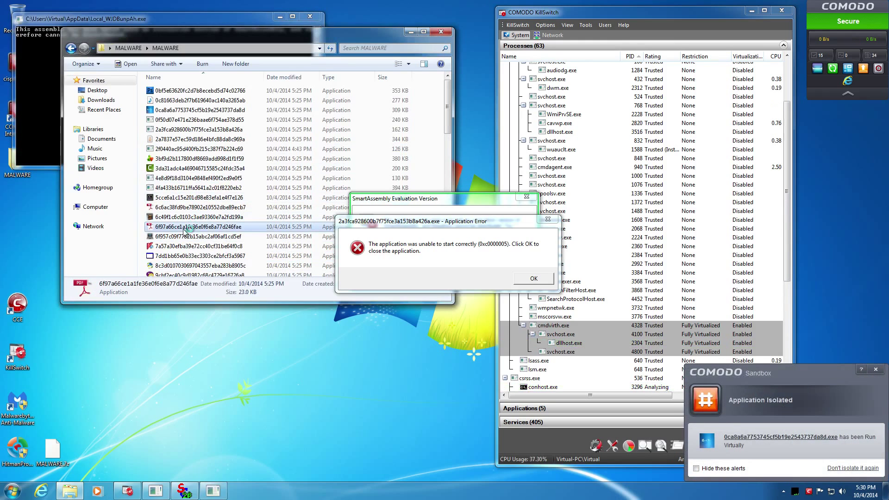
click(183, 256)
scroll(183, 254, down, 4)
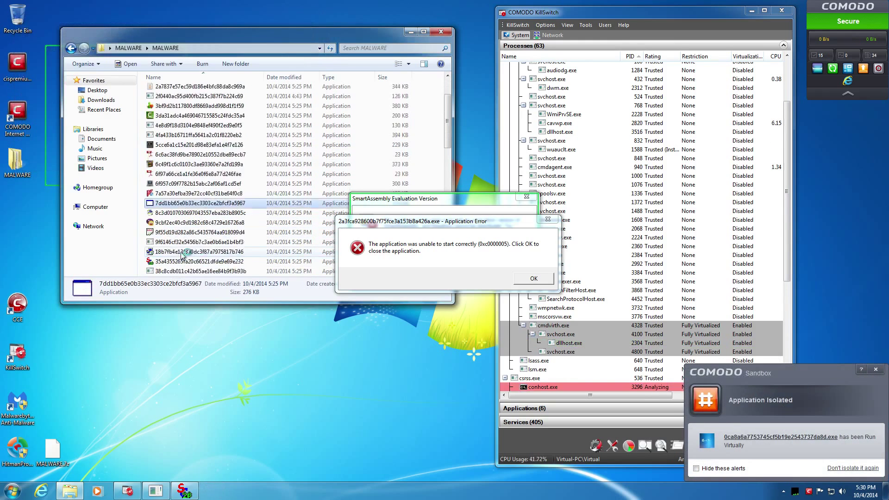
scroll(182, 254, down, 6)
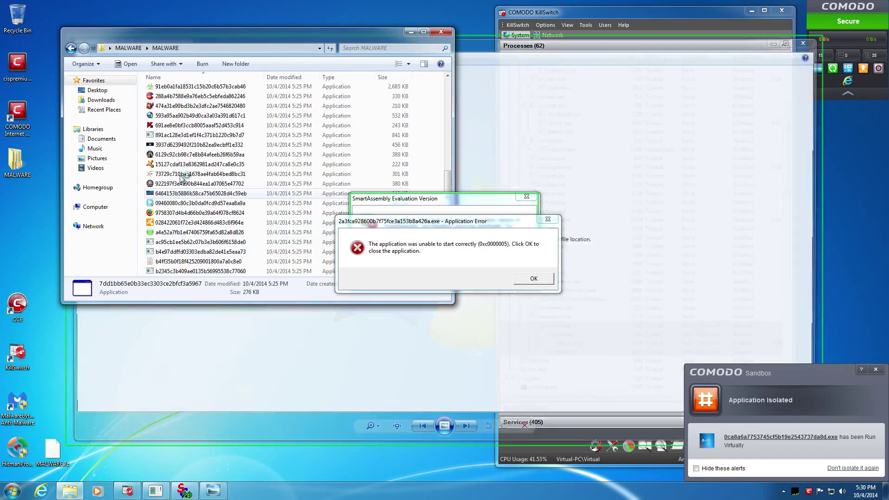
click(805, 41)
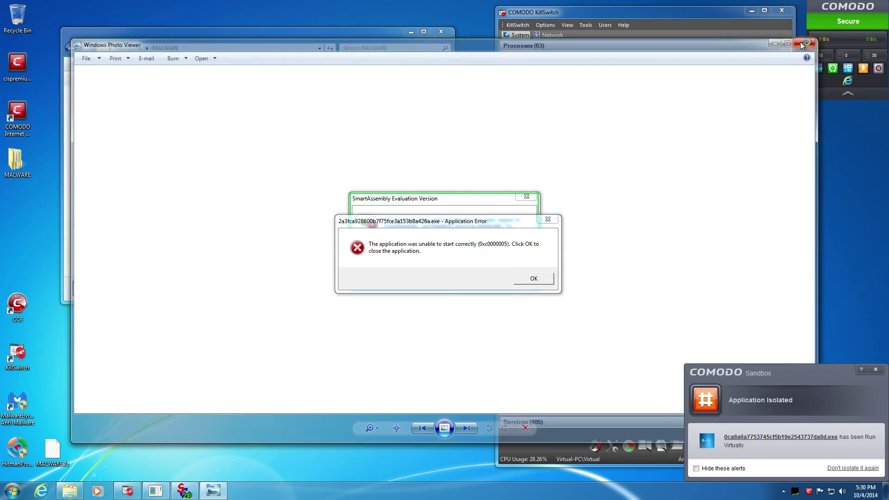
- Run the samples starting with 9758307, d5d97b9 and b4e97dd from further down the MALWARE folder
scroll(203, 231, up, 10)
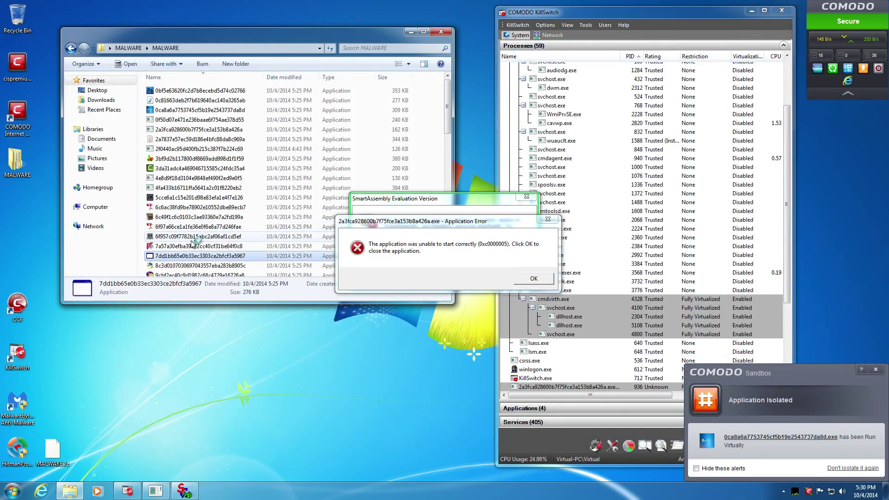
scroll(199, 241, down, 6)
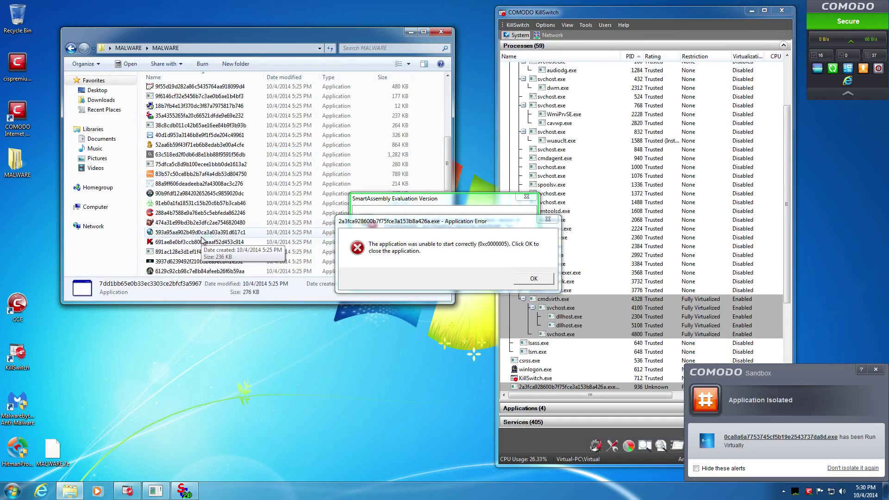
scroll(202, 239, down, 3)
click(184, 244)
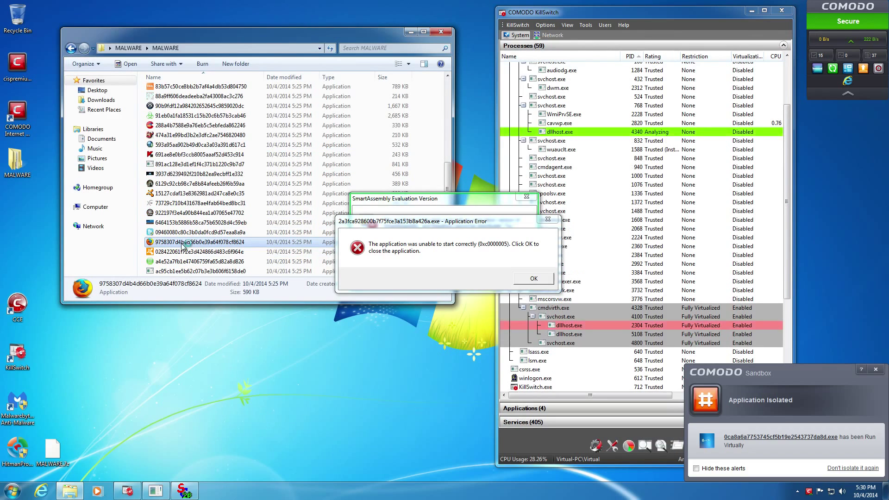
scroll(184, 244, down, 5)
click(192, 214)
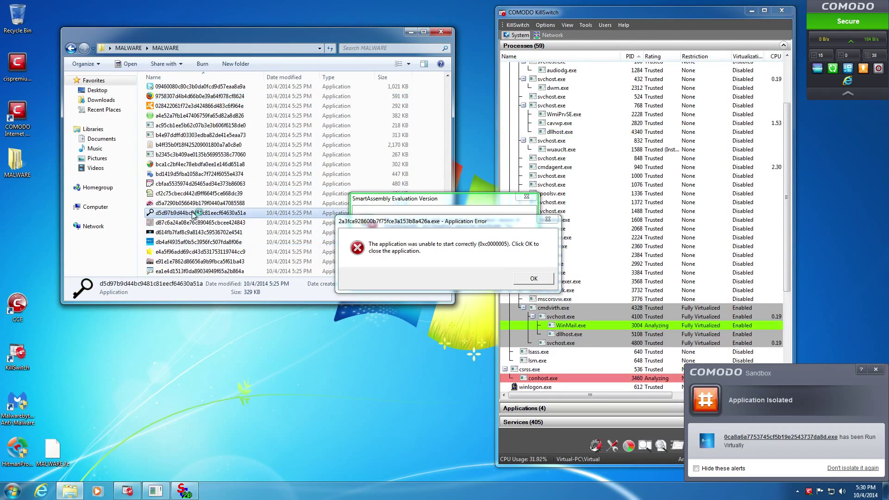
click(194, 135)
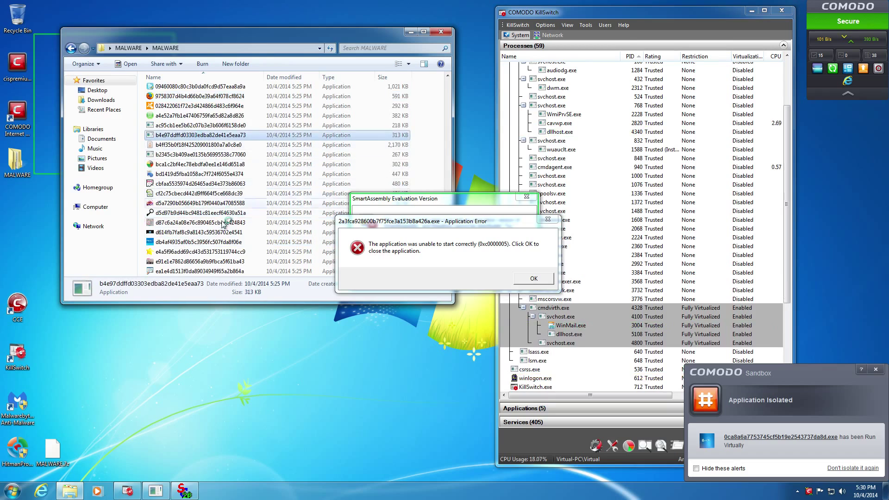
- Run the samples starting with ecc6821, ea1e4d1 and db4af49
scroll(224, 225, down, 1)
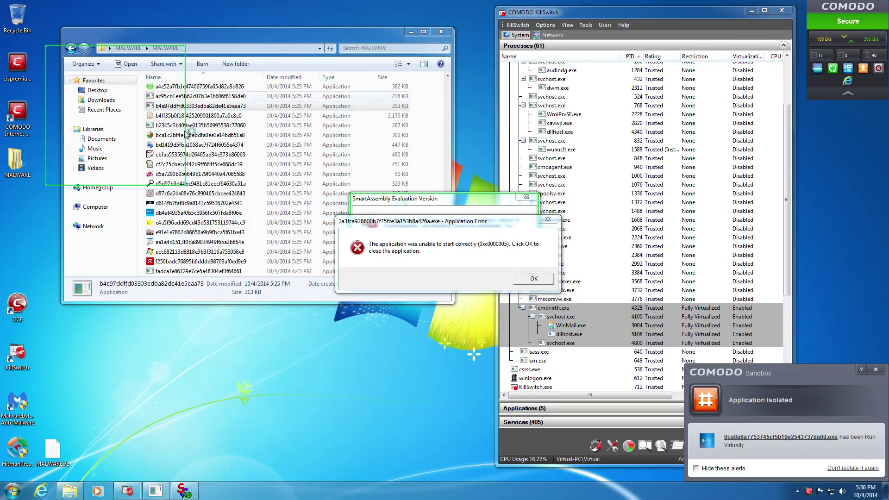
click(184, 252)
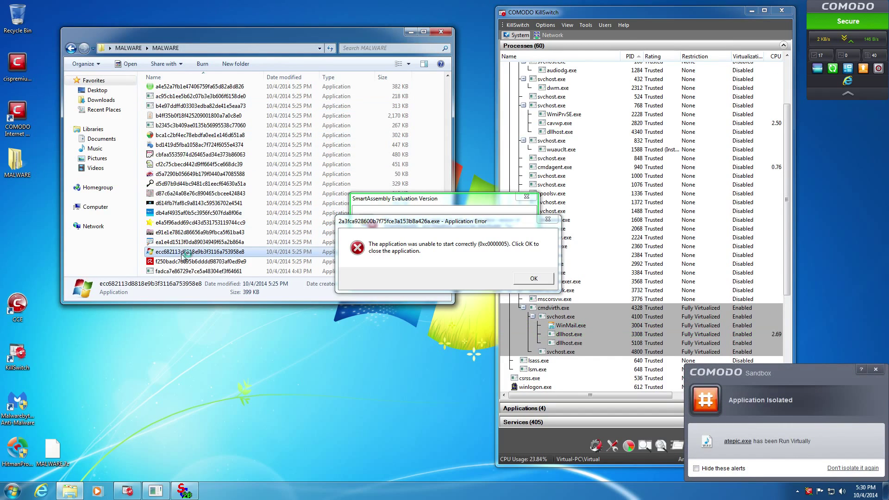
click(174, 242)
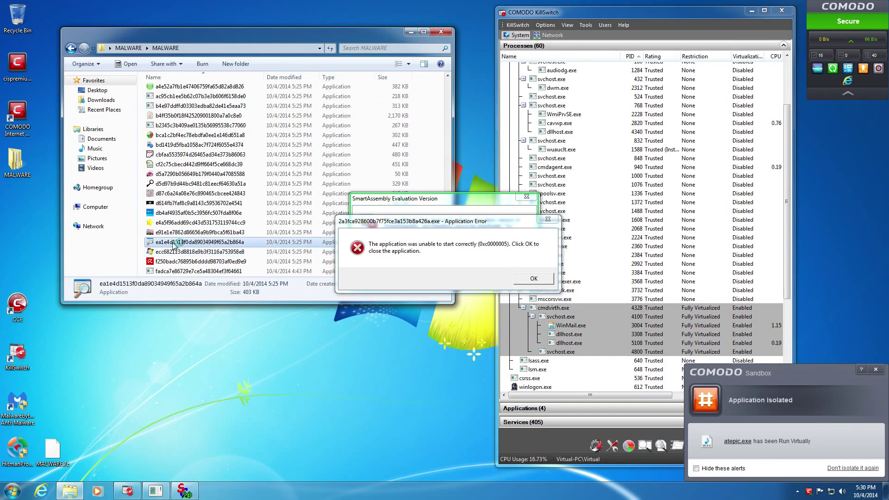
click(179, 212)
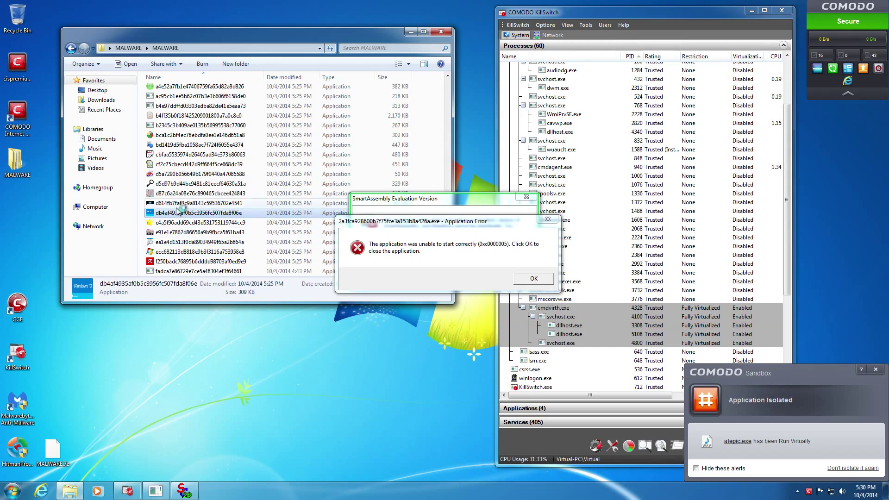
- Run the sample starting with 9cbf2ec, check the virtualized processes in KillSwitch, and run the sample starting with 0f50d07
scroll(183, 204, up, 8)
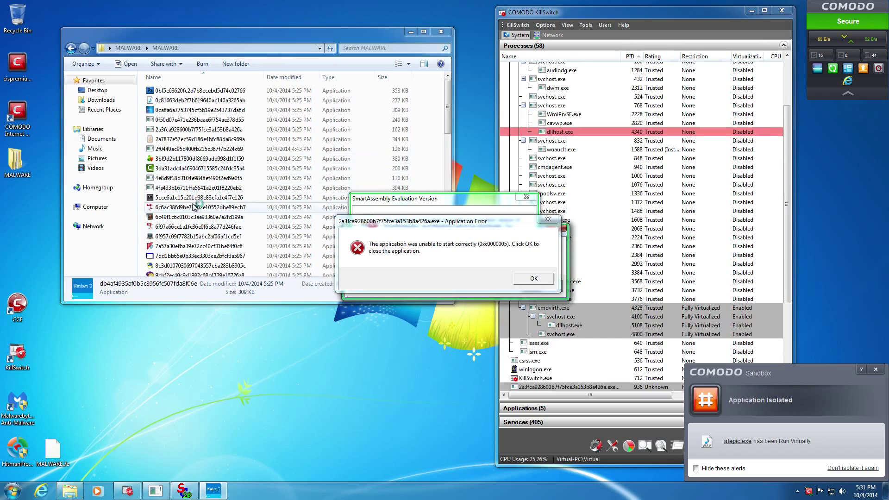
click(178, 275)
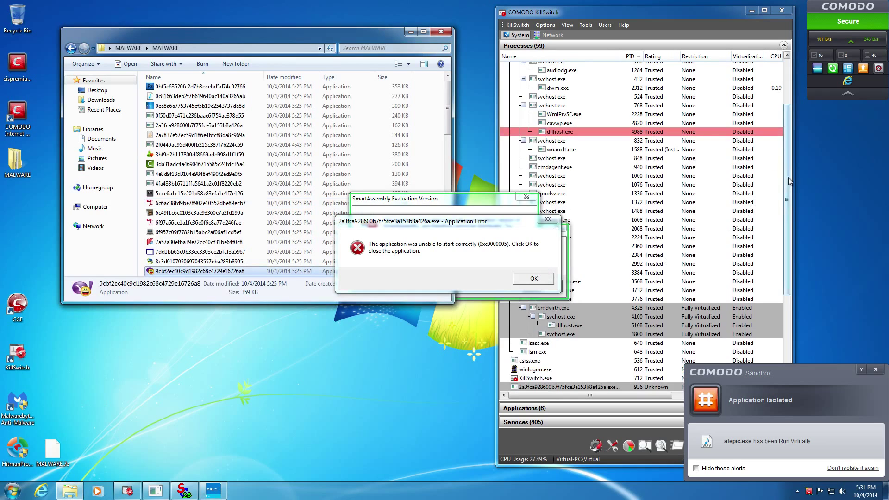
scroll(788, 180, down, 5)
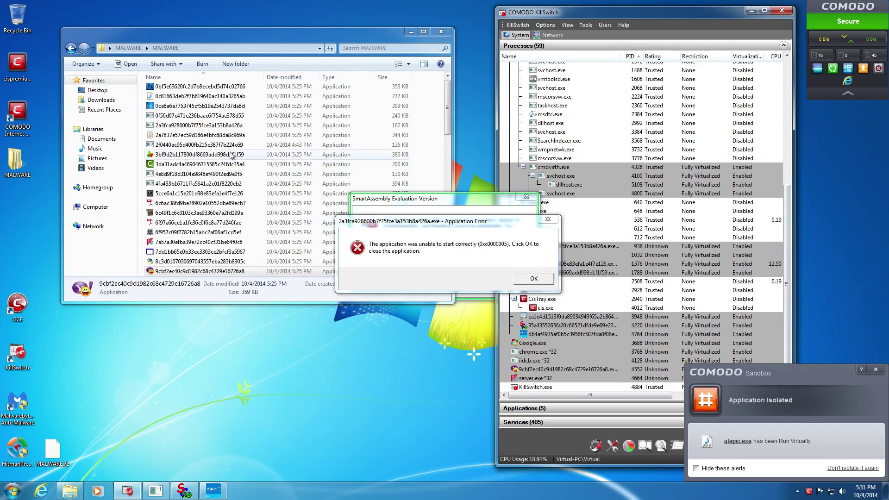
click(179, 116)
scroll(179, 117, up, 1)
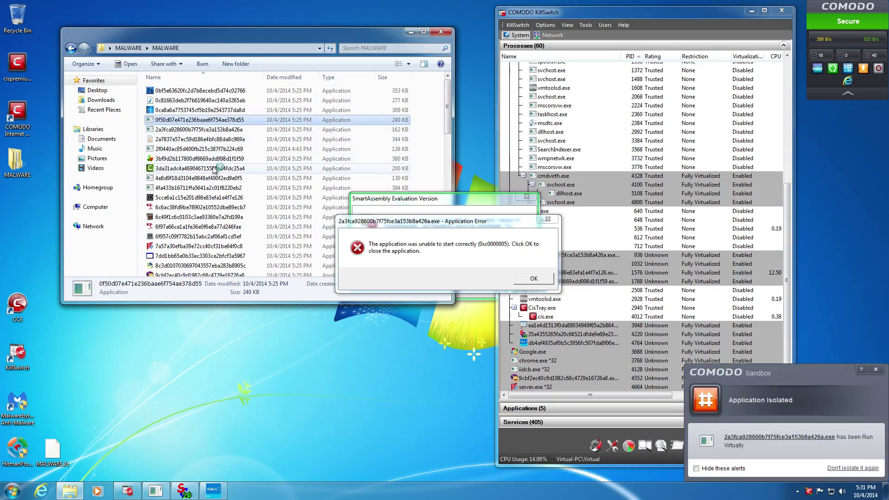
- Run the samples starting with 0f50d07, f250bad and d614fb7 in the MALWARE folder
double_click(179, 116)
scroll(217, 208, down, 8)
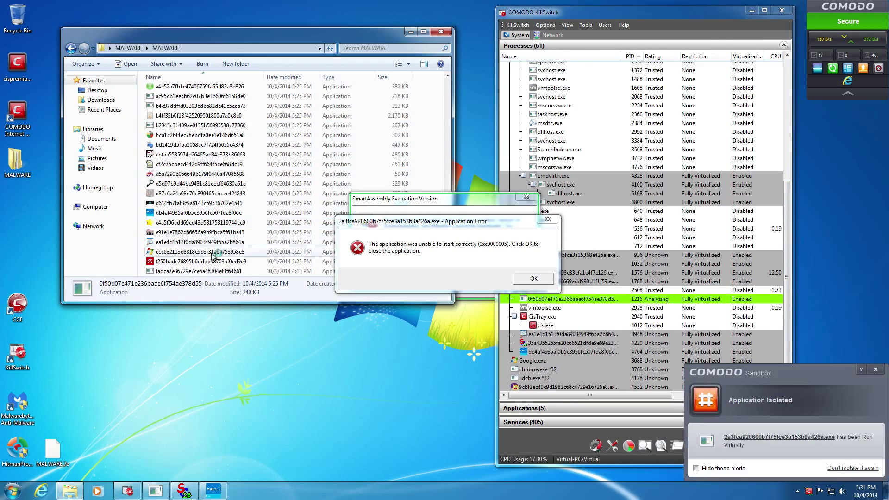
click(209, 261)
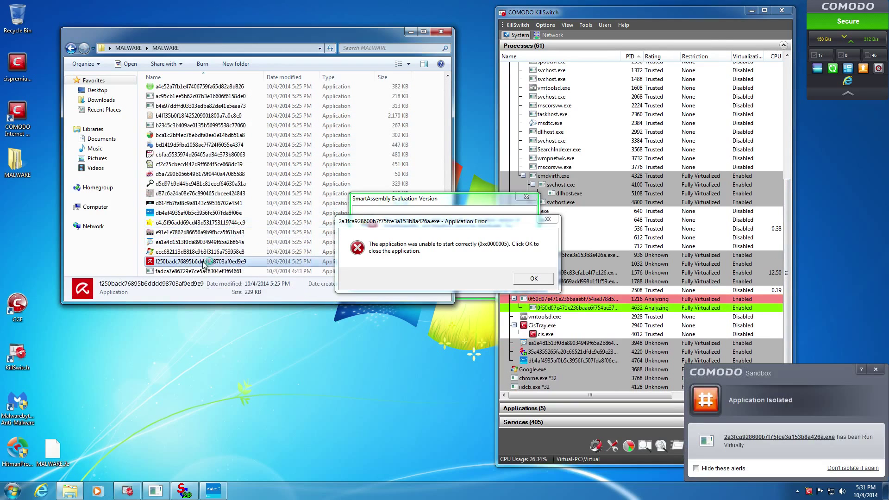
click(190, 204)
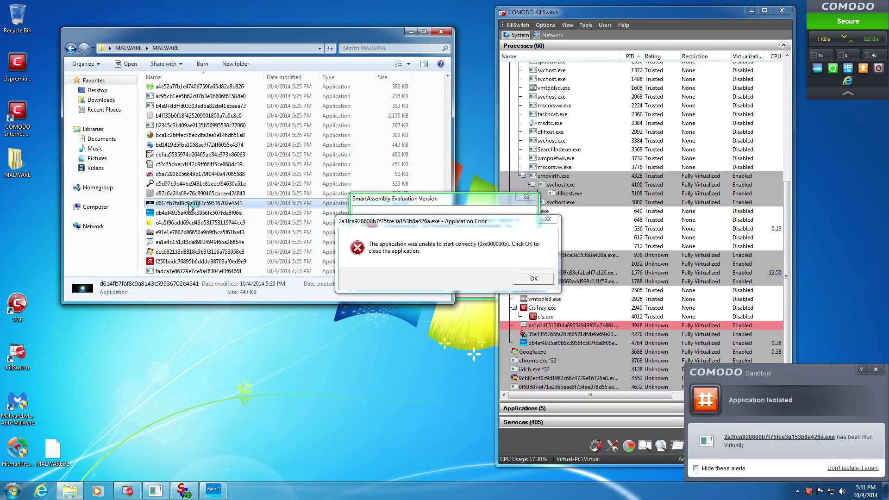
- Run the samples starting with cf2c75c, bca1c2b and 0946008
click(195, 165)
click(194, 135)
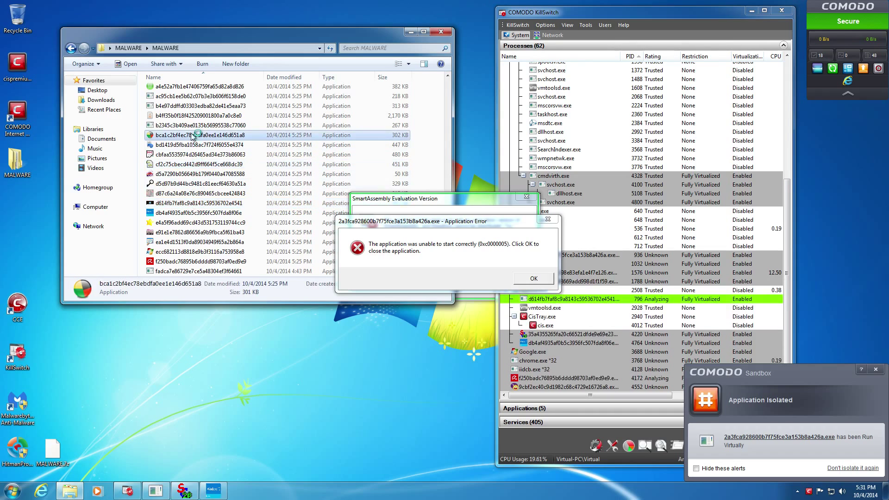
click(195, 120)
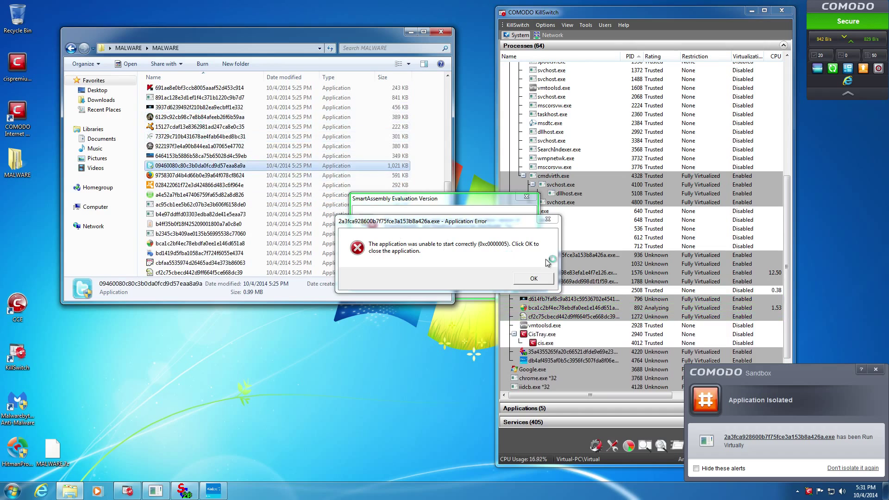
- Dismiss the application error, the SmartAssembly and CodeWall messages, and the pending sandbox isolation alerts
click(534, 277)
click(465, 276)
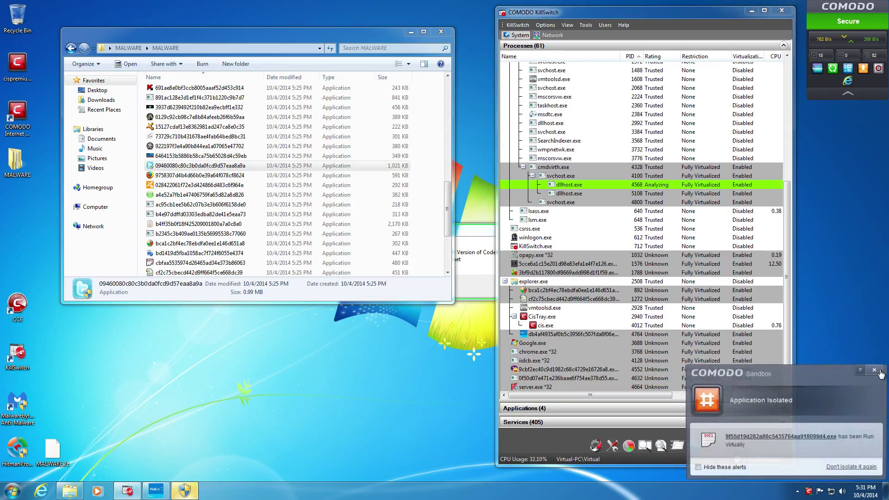
click(880, 373)
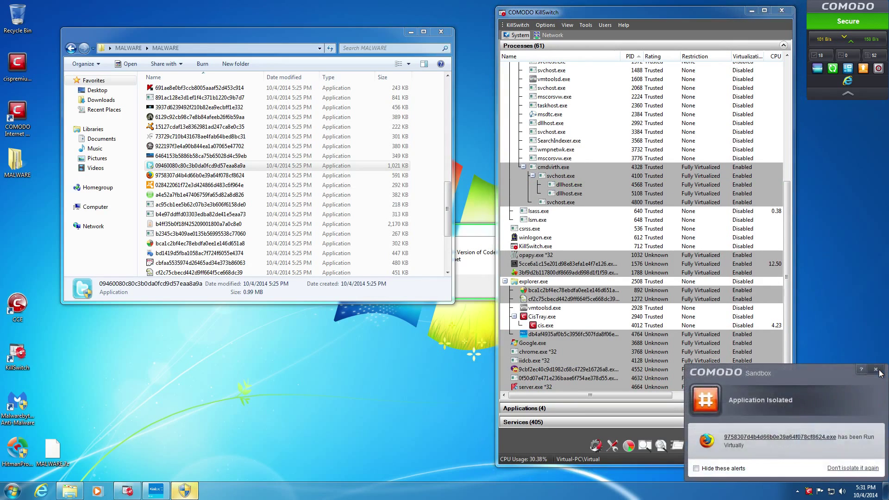
click(875, 369)
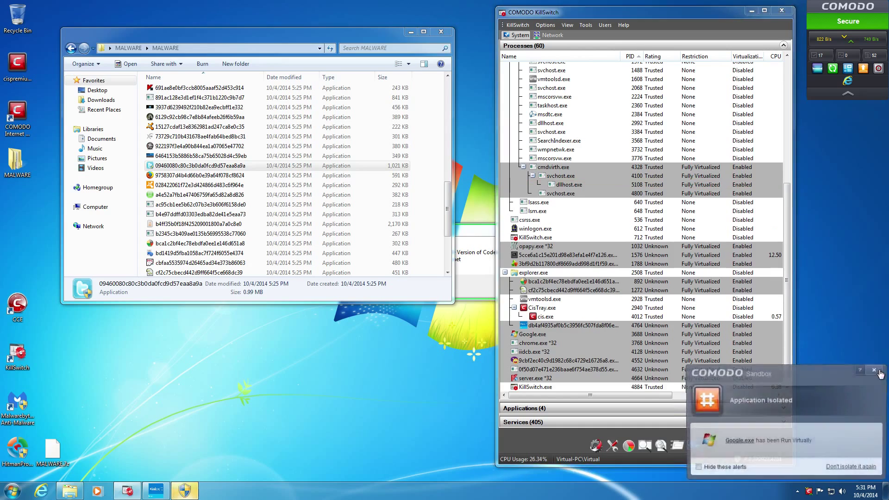
click(879, 371)
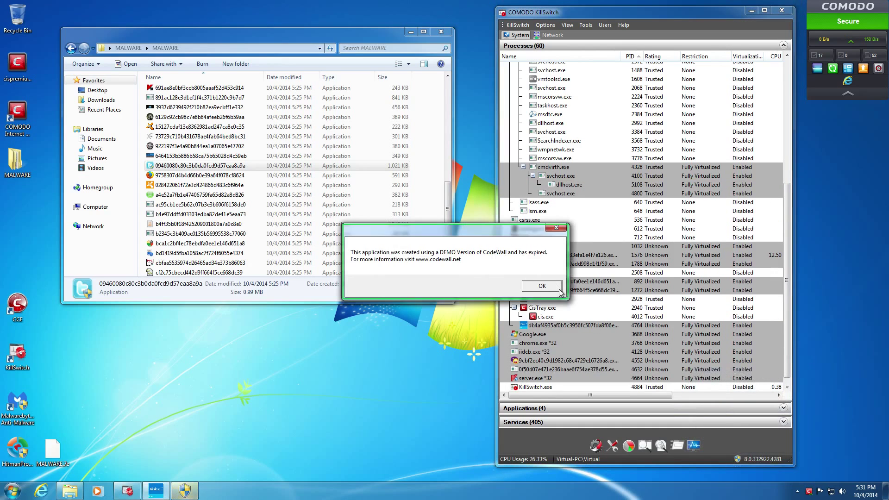
click(540, 284)
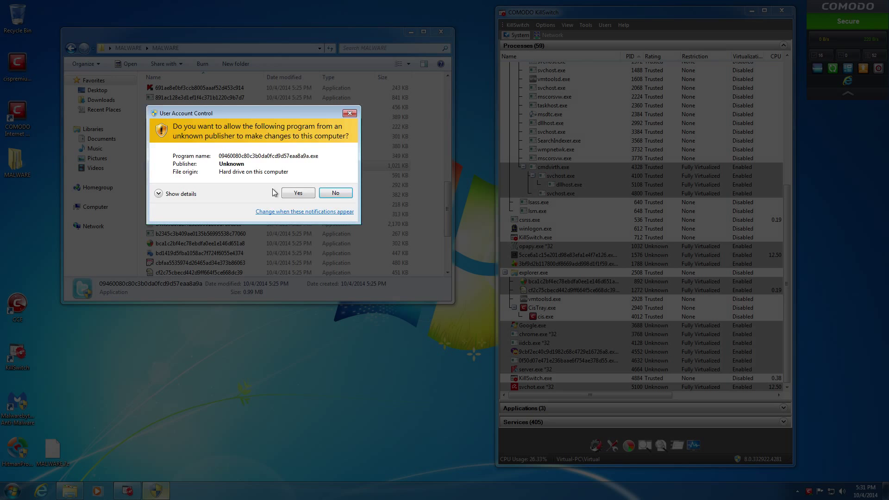
- Allow the sample starting with 0946008 to make changes to the computer, and close the resulting sandbox alerts
click(292, 194)
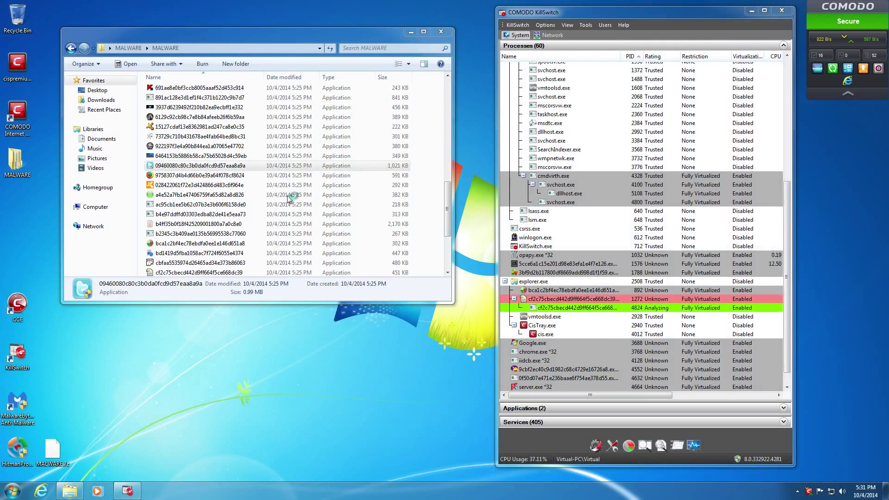
click(760, 370)
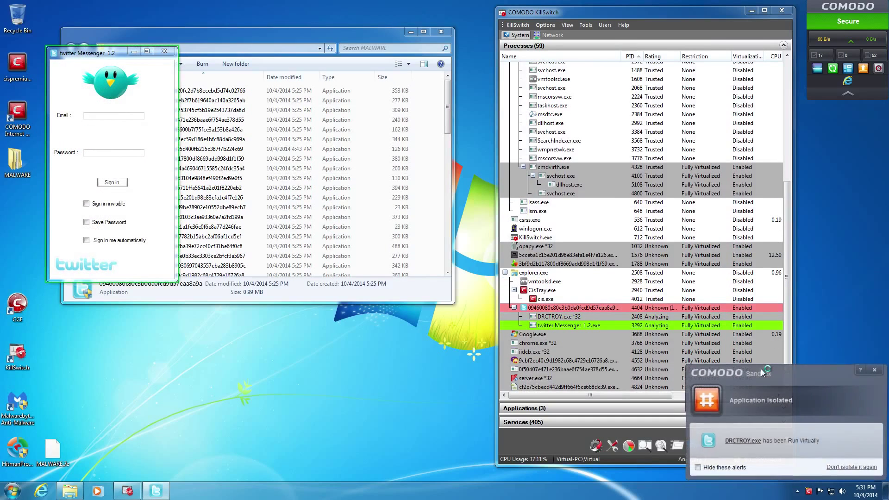
click(876, 370)
click(875, 372)
click(875, 373)
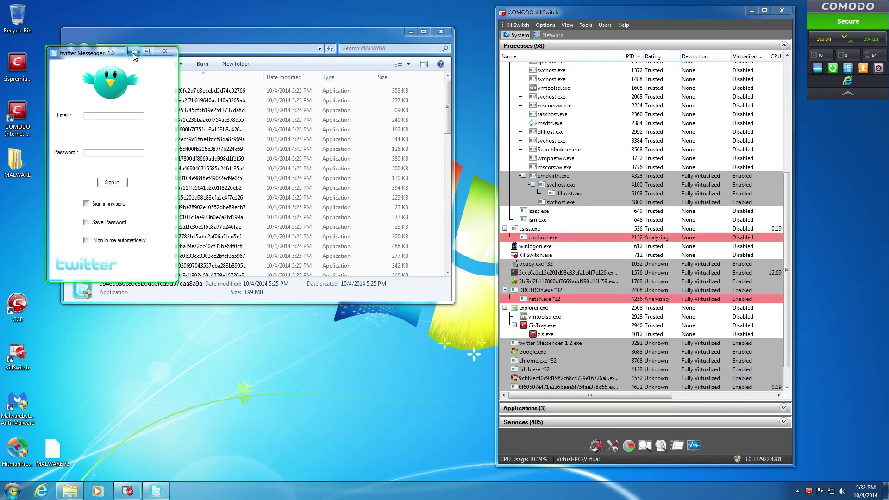
- Run the sample starting with 40d1d95 from the MALWARE folder and close its sandbox alerts
click(237, 35)
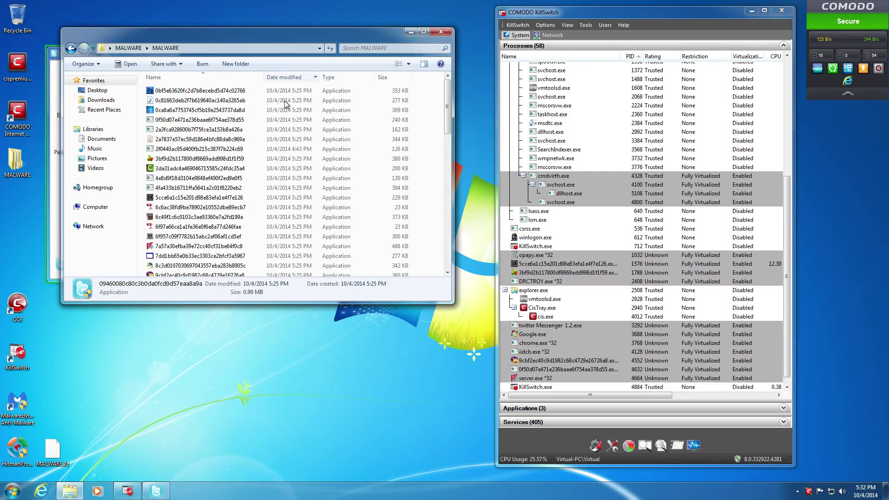
scroll(202, 154, down, 6)
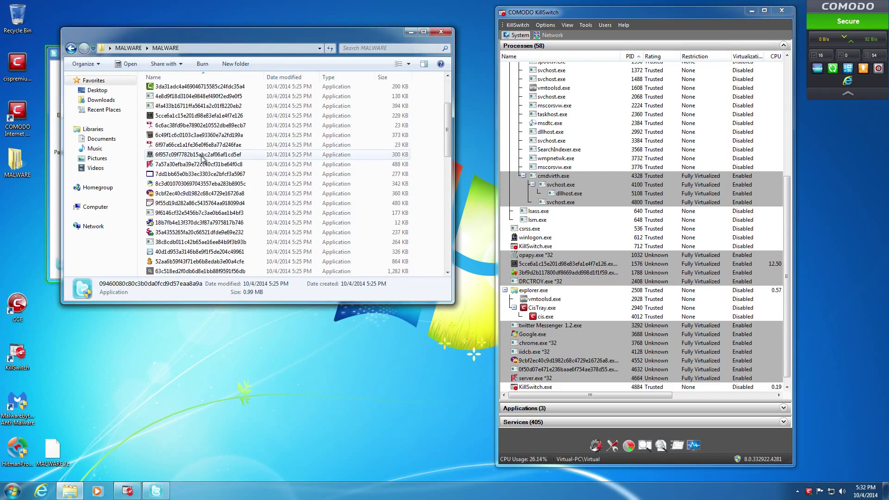
click(174, 165)
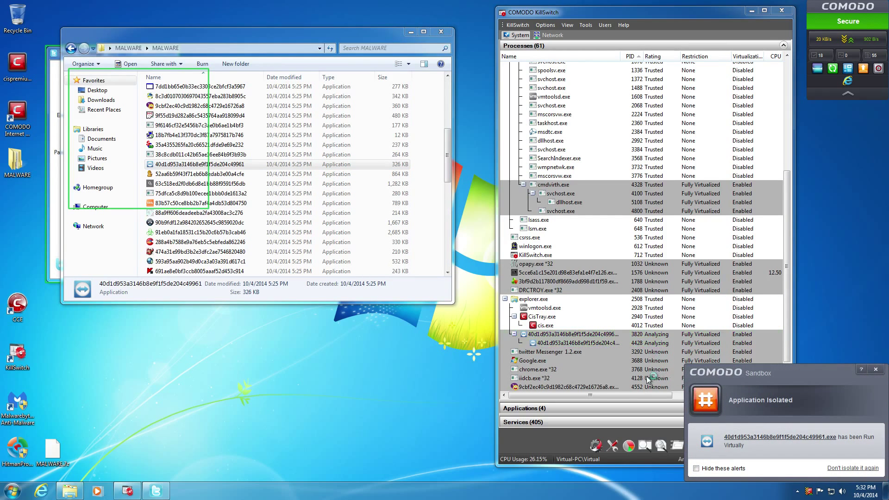
click(876, 369)
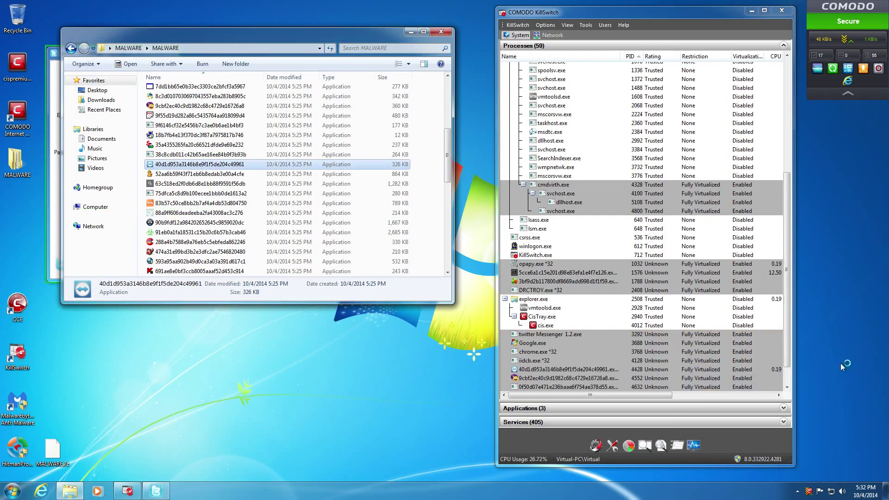
scroll(778, 273, down, 1)
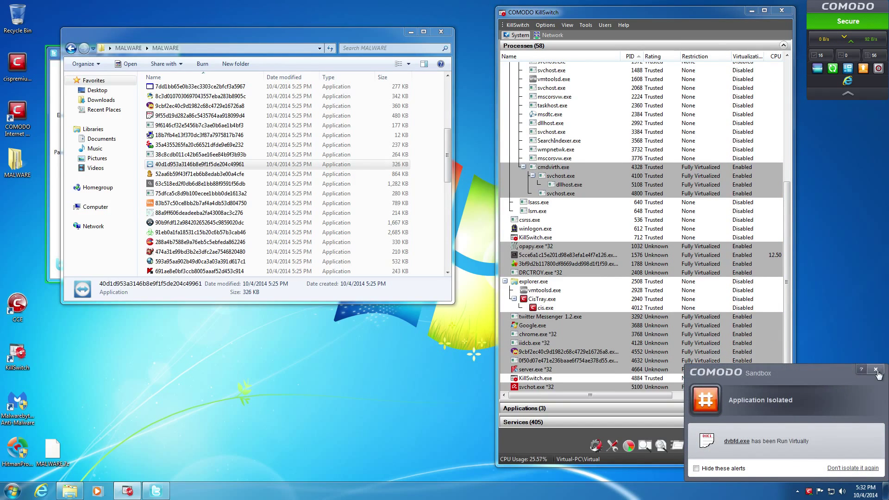
click(876, 370)
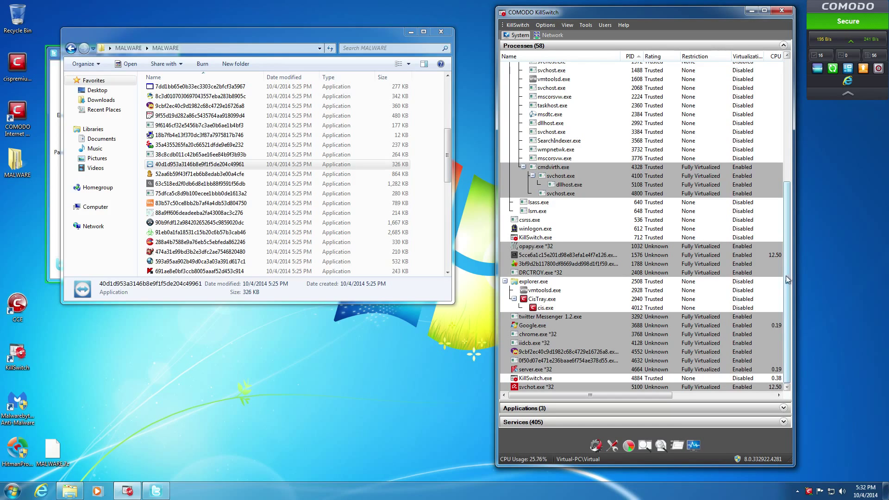
- Review the virtualized processes in KillSwitch and the remaining samples, and close the MALWARE folder window
drag(786, 282, 782, 281)
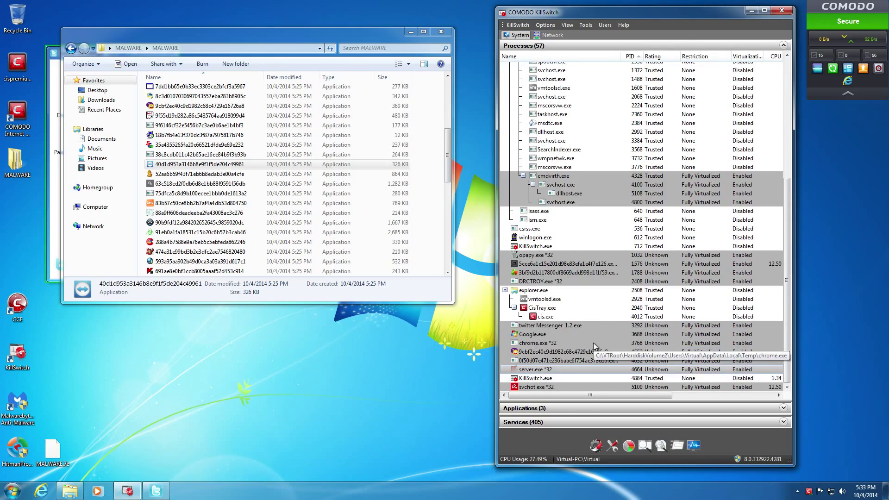
click(415, 159)
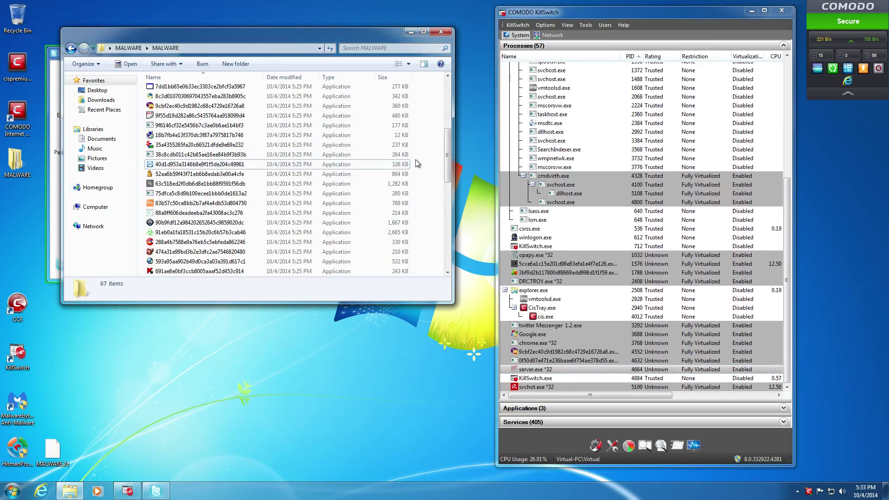
scroll(538, 226, down, 1)
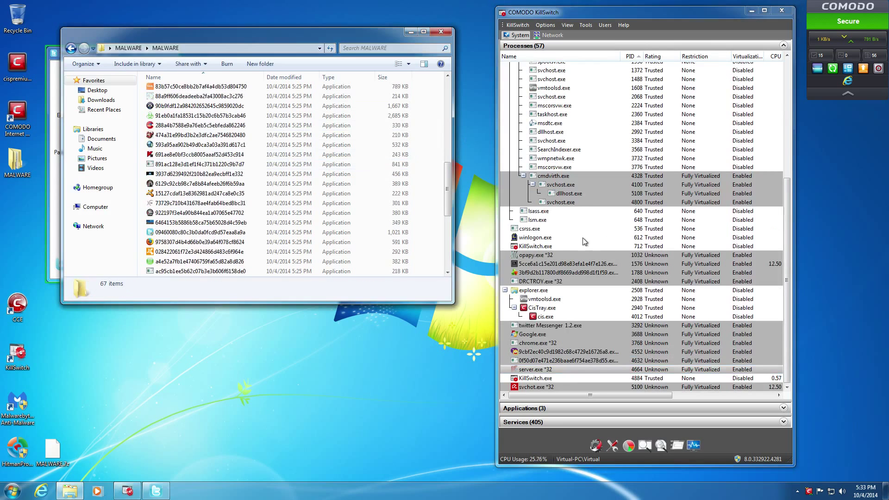
click(439, 33)
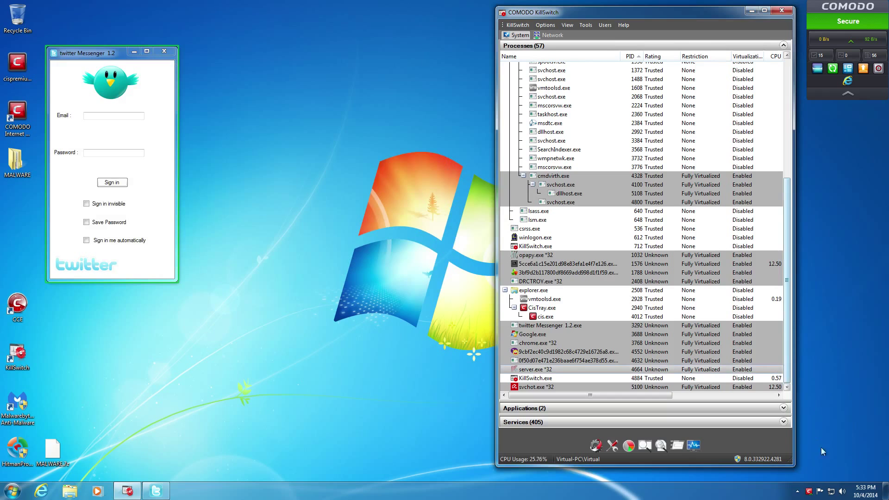
- Check the detected threats and blocked intrusions in the COMODO Internet Security main window, and close it
click(809, 493)
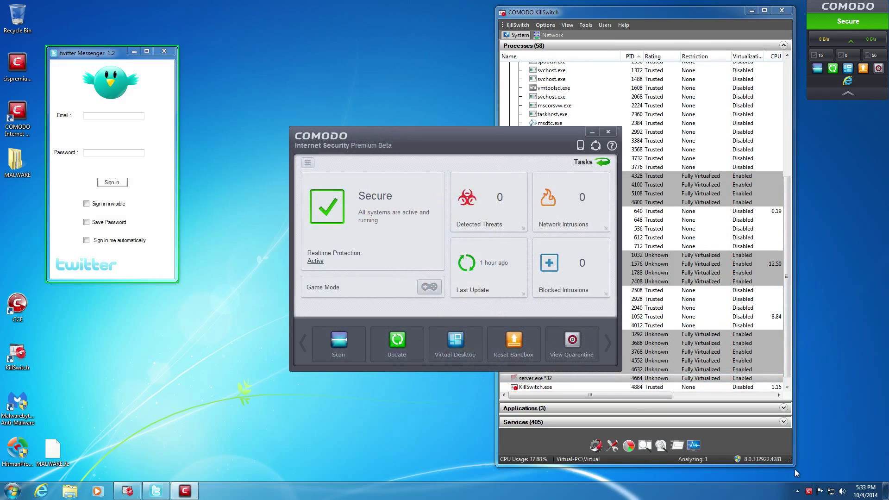
drag(389, 120, 374, 156)
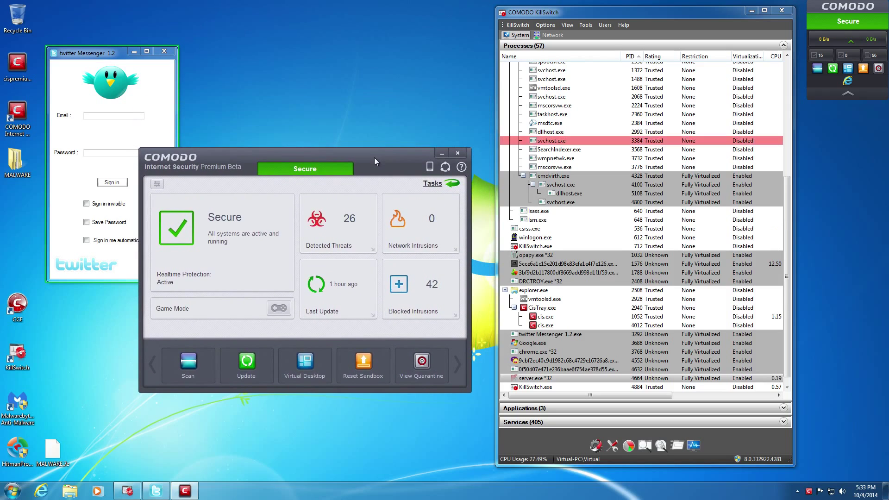
click(457, 153)
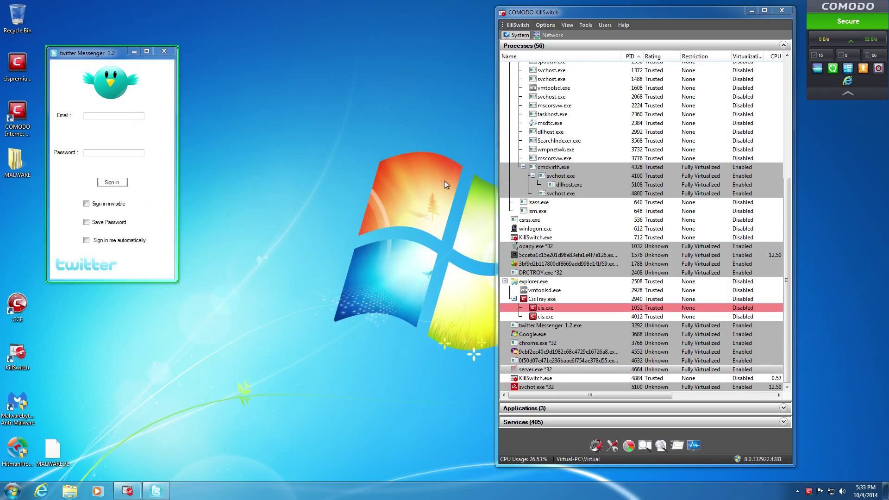
- Close KillSwitch and restart the computer
click(781, 10)
click(13, 490)
mouse_move(163, 471)
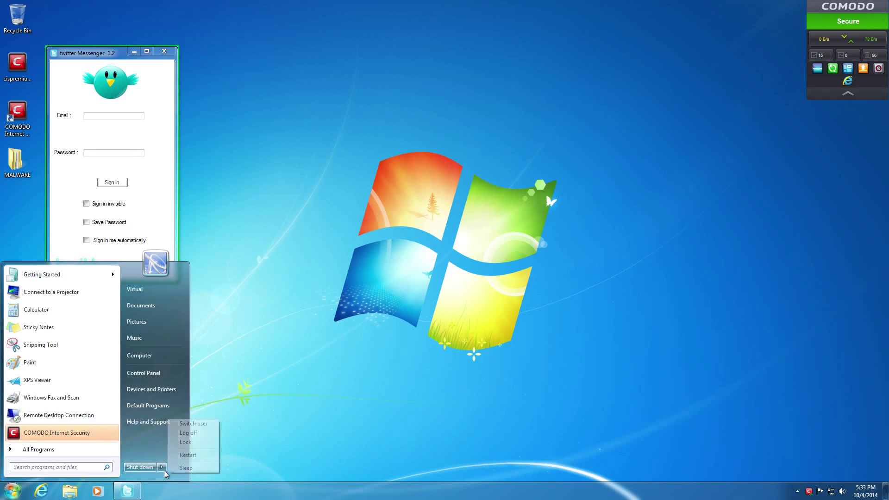
click(211, 457)
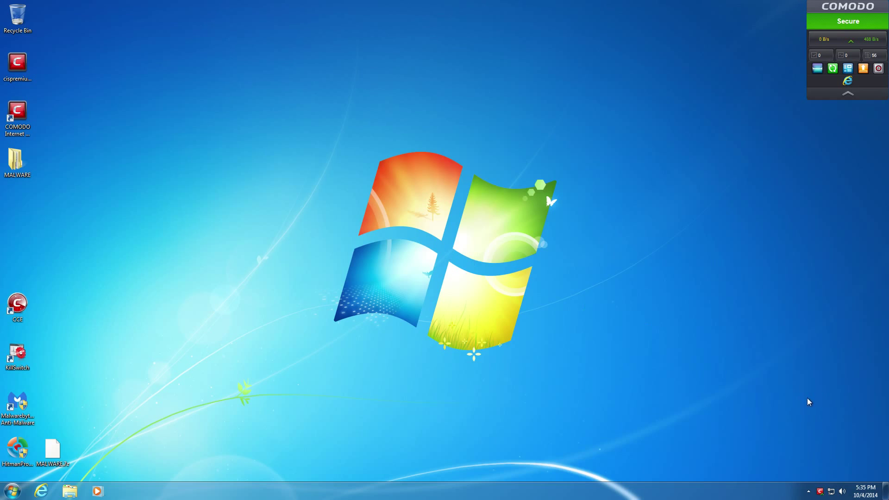
- Open COMODO Internet Security and launch KillSwitch through the Watch Activity advanced task
double_click(820, 492)
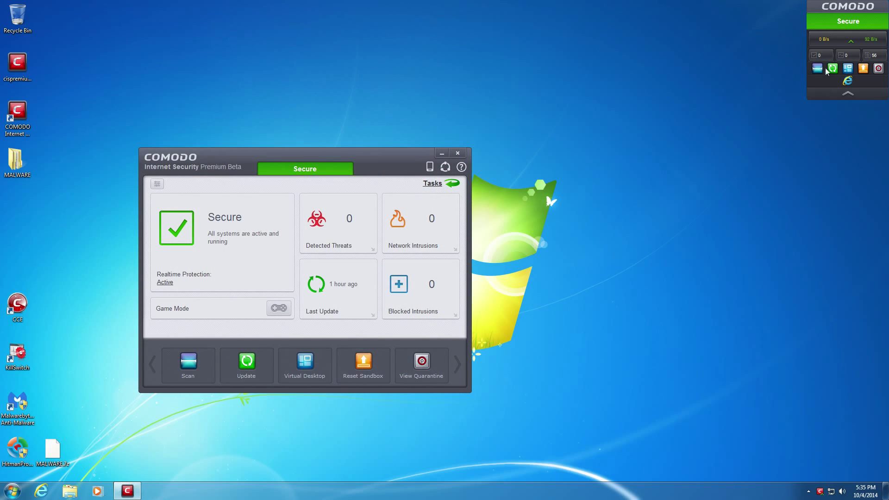
click(442, 184)
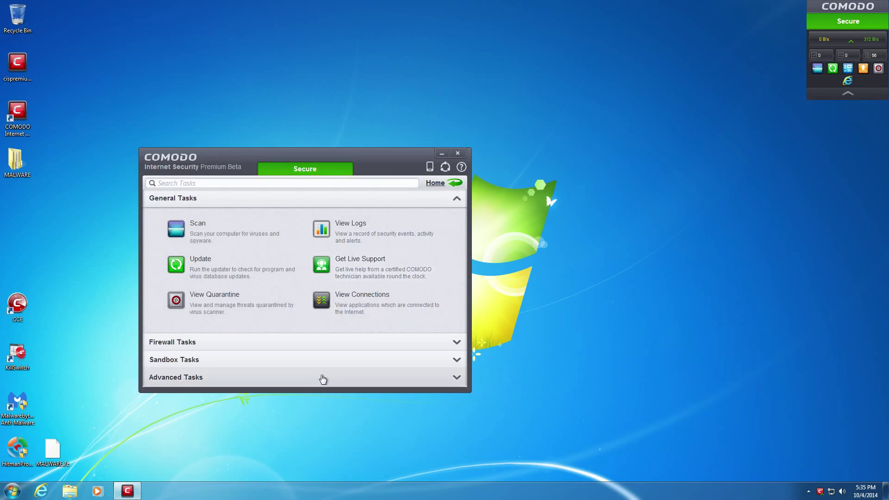
click(321, 376)
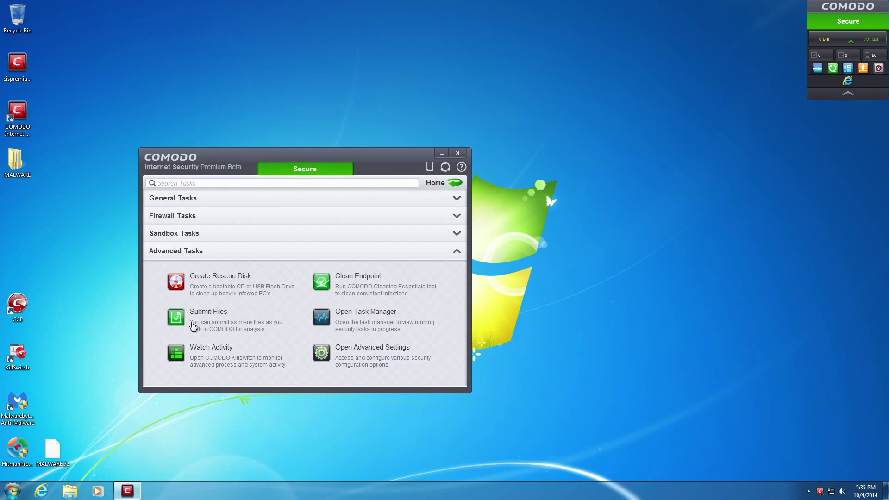
drag(308, 155, 445, 154)
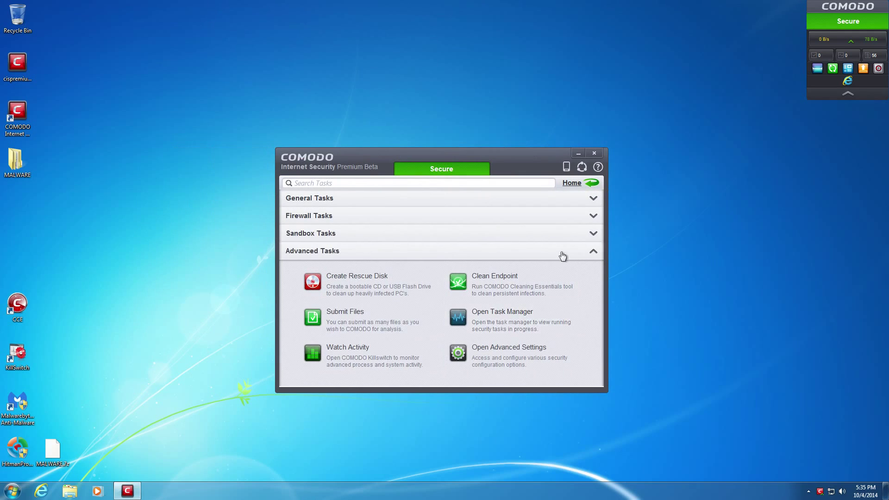
click(345, 370)
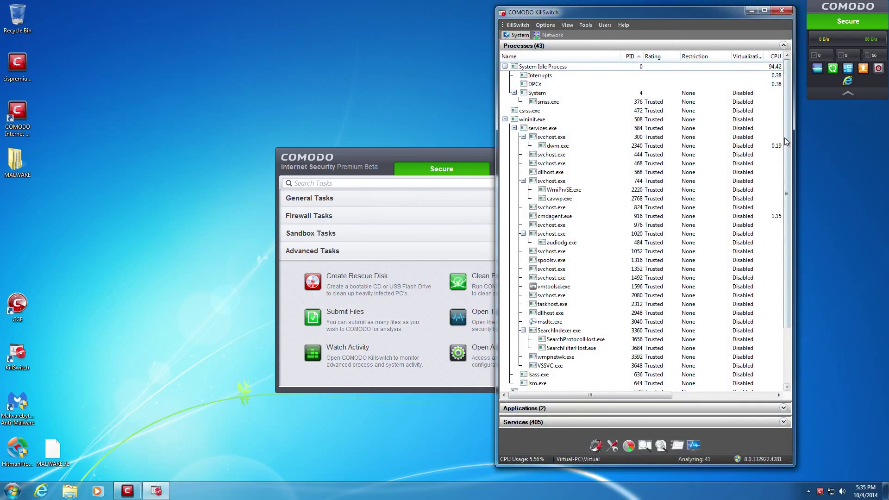
- Examine the full KillSwitch process list for active malware after the restart, and close KillSwitch
drag(787, 141, 798, 222)
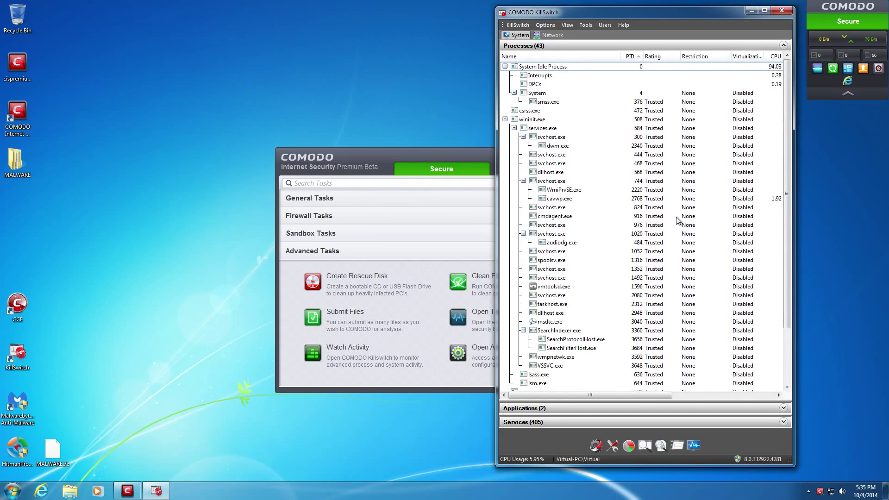
drag(785, 195, 789, 252)
click(782, 10)
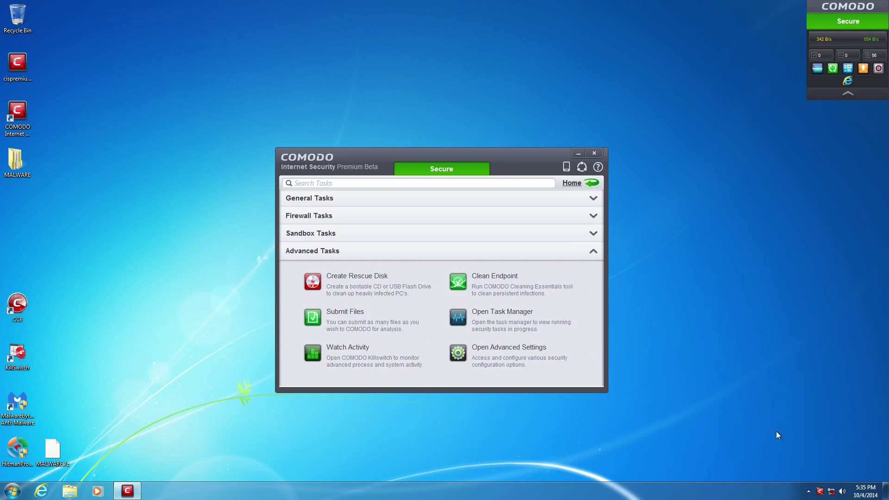
- Return to the COMODO Internet Security home view to check its threat and intrusion counters, and close it
drag(528, 162, 579, 112)
click(568, 159)
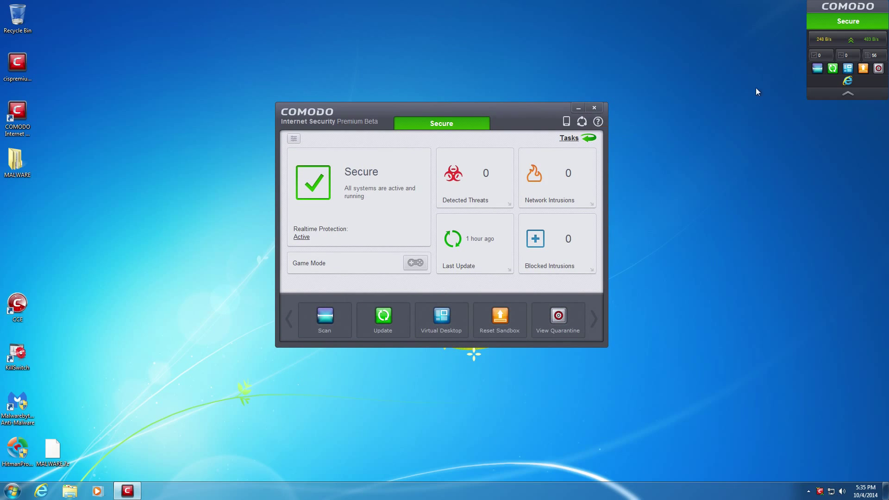
click(594, 108)
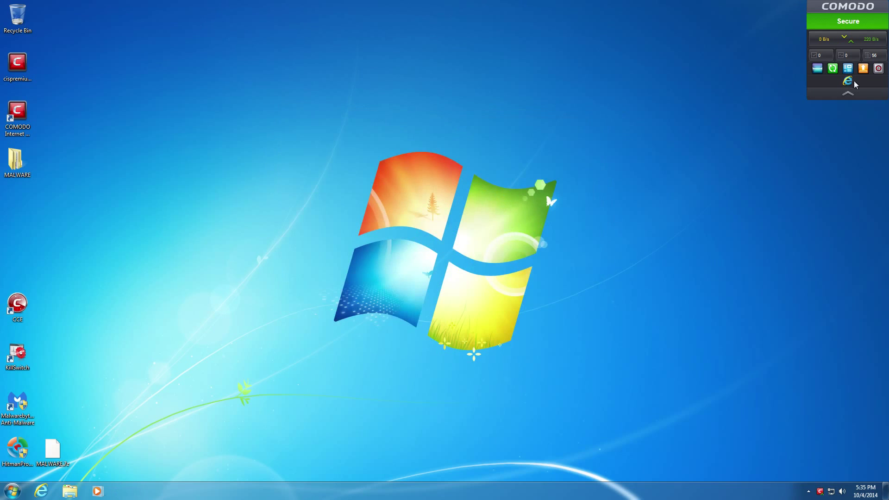
- Open COMODO's list of unrecognized files and delete the MALWARE folder from the desktop
click(879, 56)
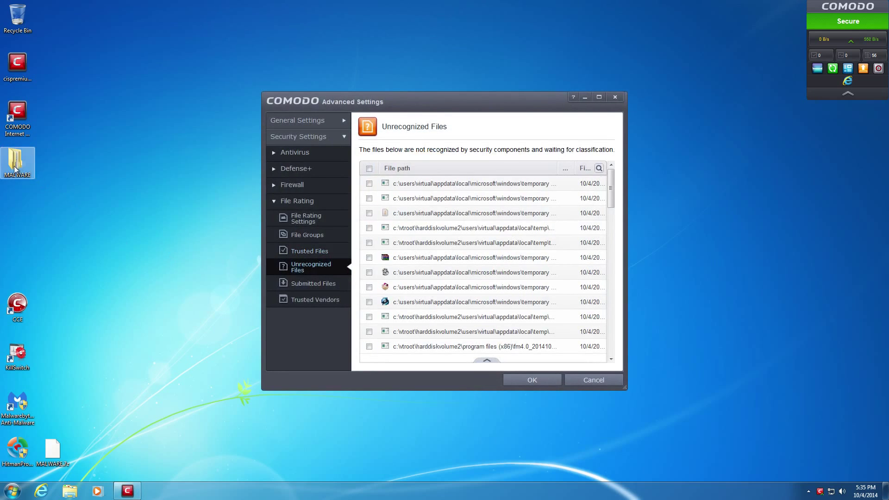
key(Delete)
key(Return)
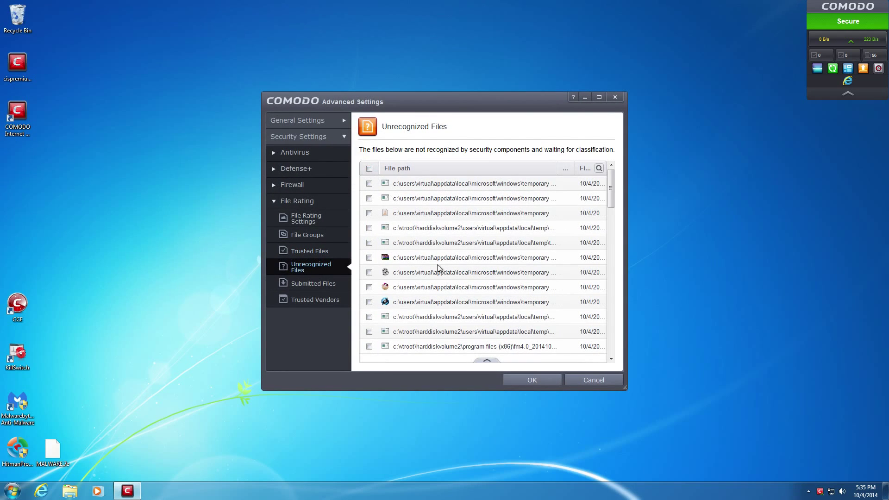
- Select all the unrecognized files, delete them from the computer, and dismiss the restart prompt
click(369, 169)
mouse_move(495, 366)
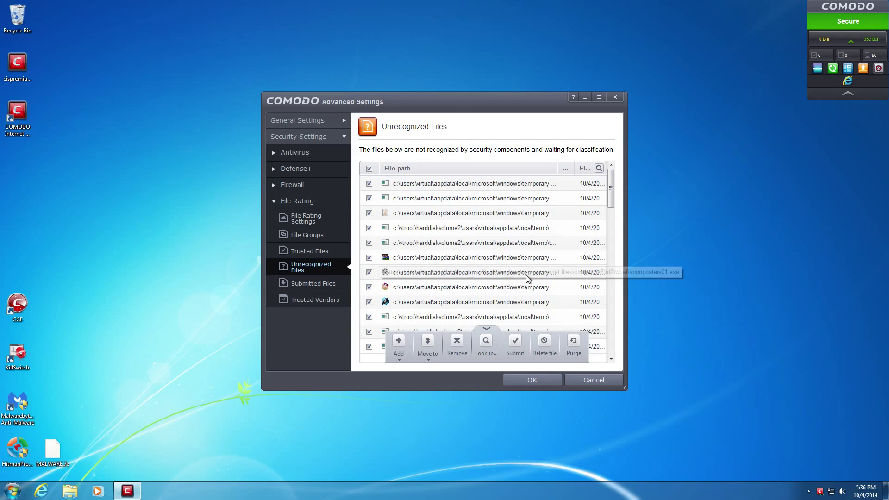
click(543, 348)
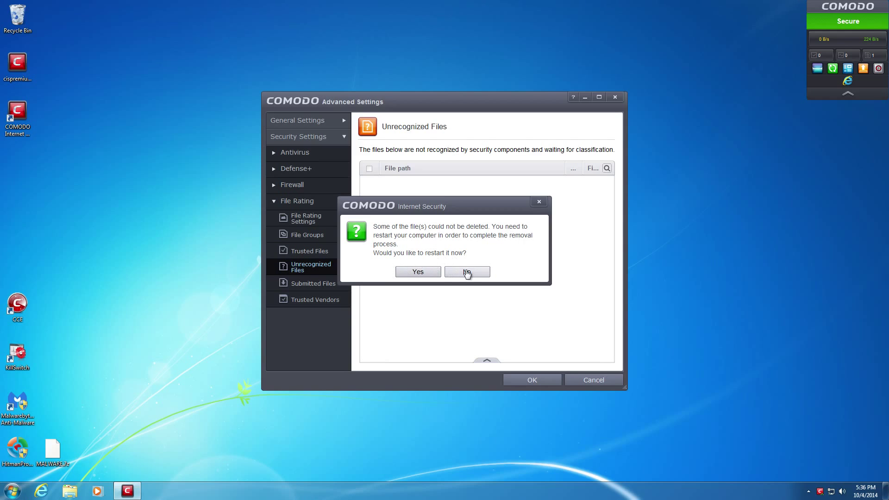
click(433, 273)
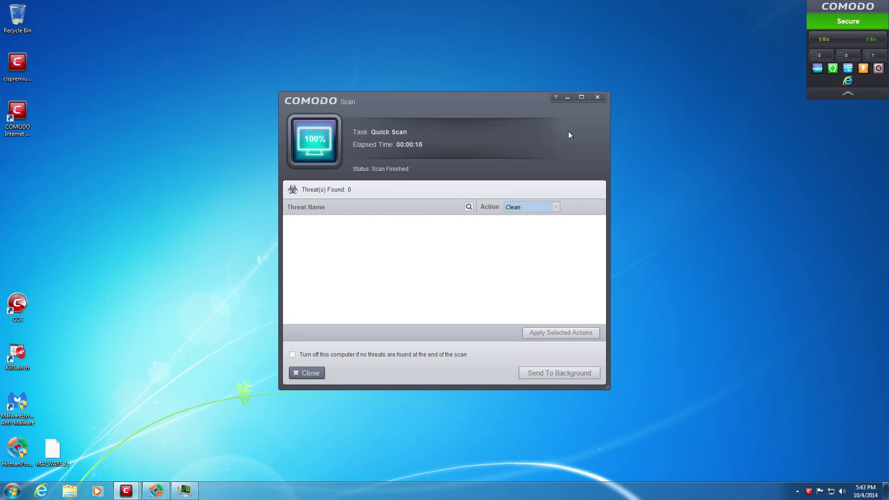
- Close the Quick Scan results and delete the remaining unrecognized file, declining the restart and confirming the settings
click(597, 98)
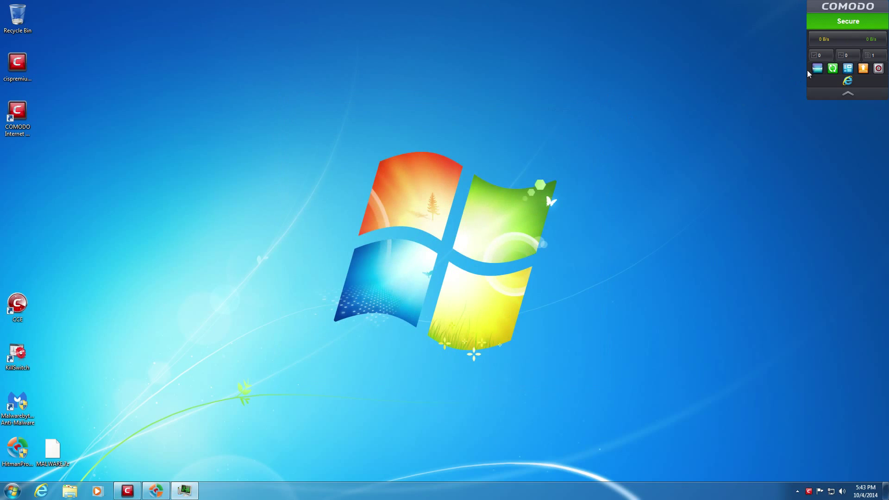
click(124, 488)
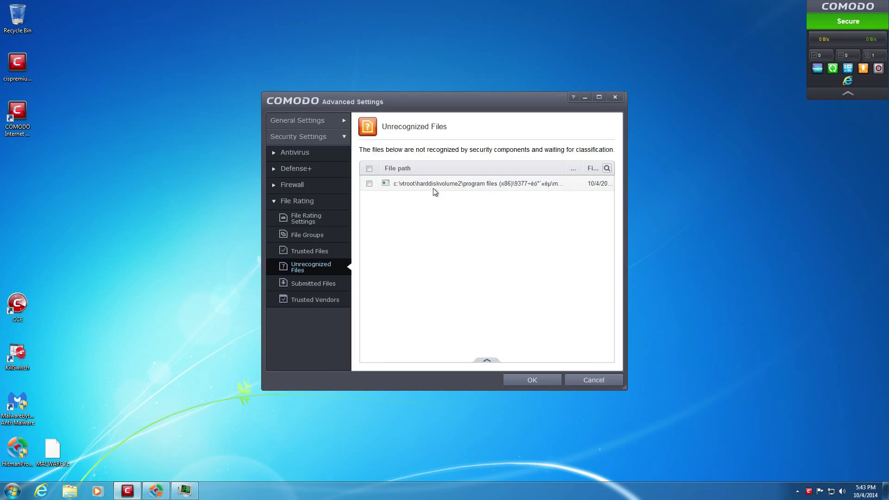
click(369, 183)
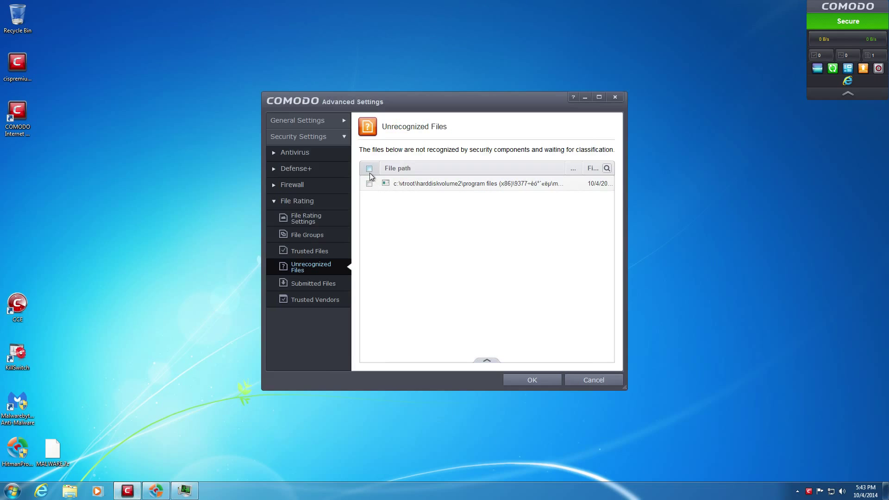
click(482, 365)
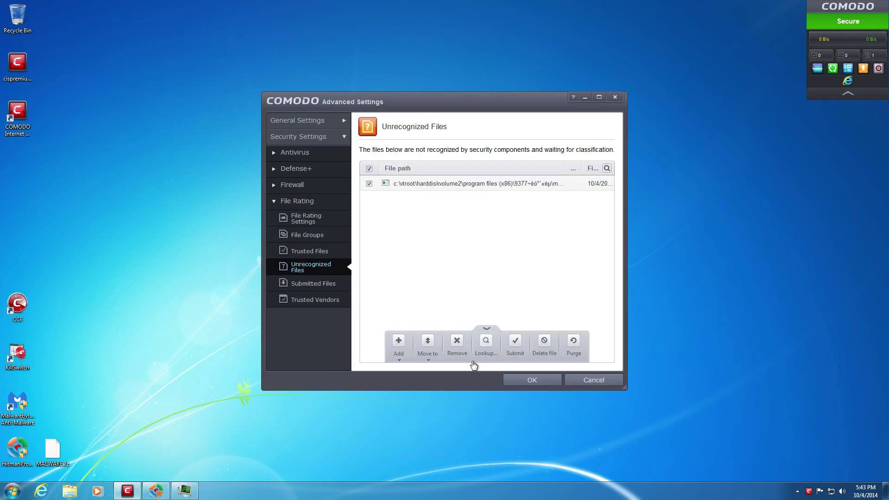
click(544, 345)
click(486, 329)
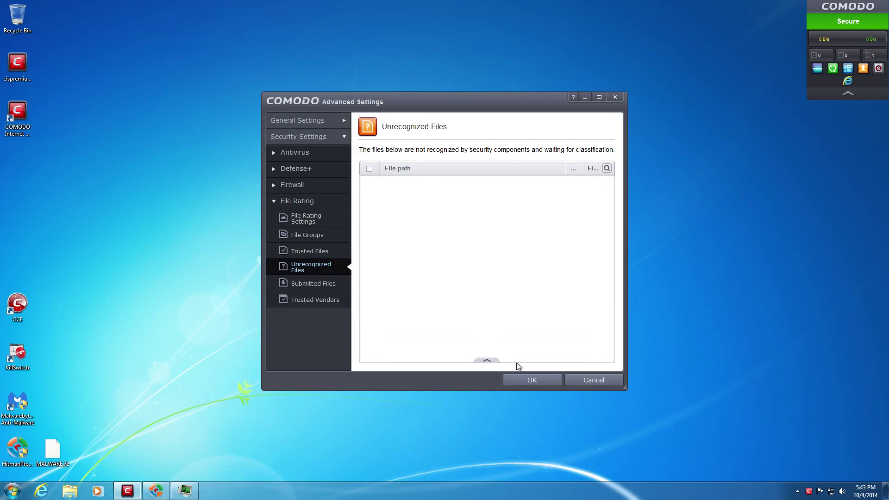
click(525, 380)
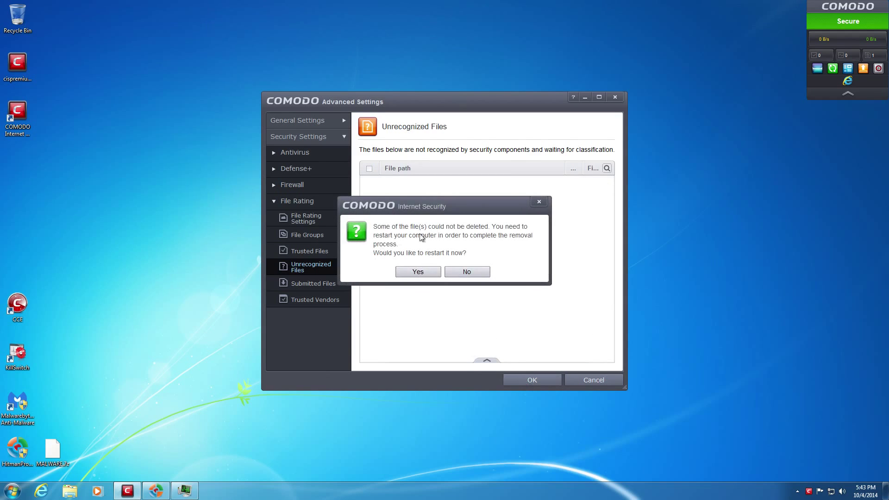
click(461, 272)
click(532, 379)
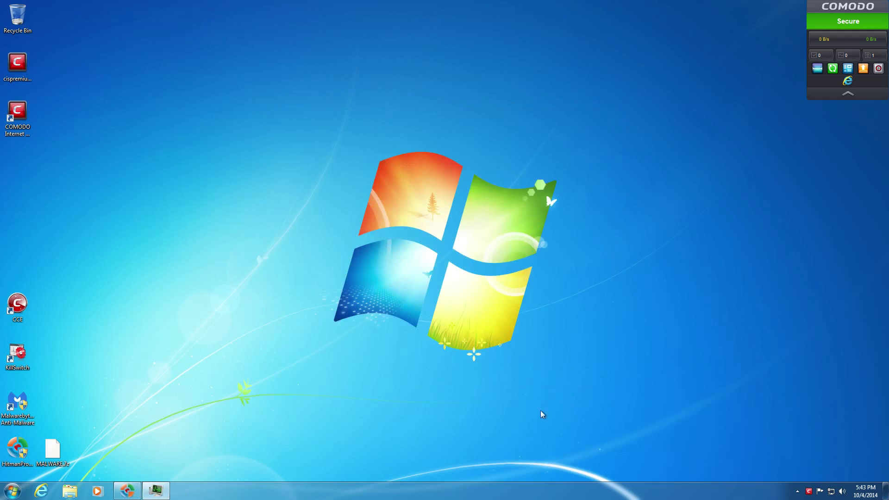
- Open Malwarebytes Anti-Malware from behind the HitmanPro results, check its Threat Scan report, and close it
click(134, 494)
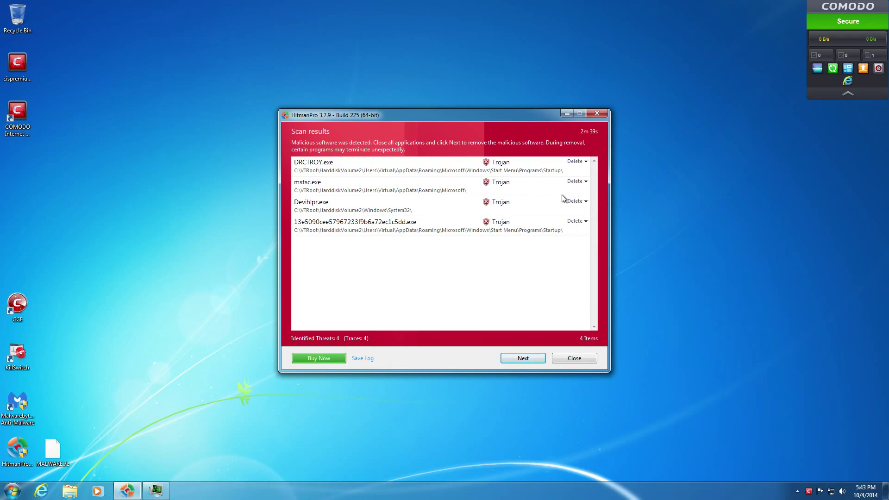
click(797, 491)
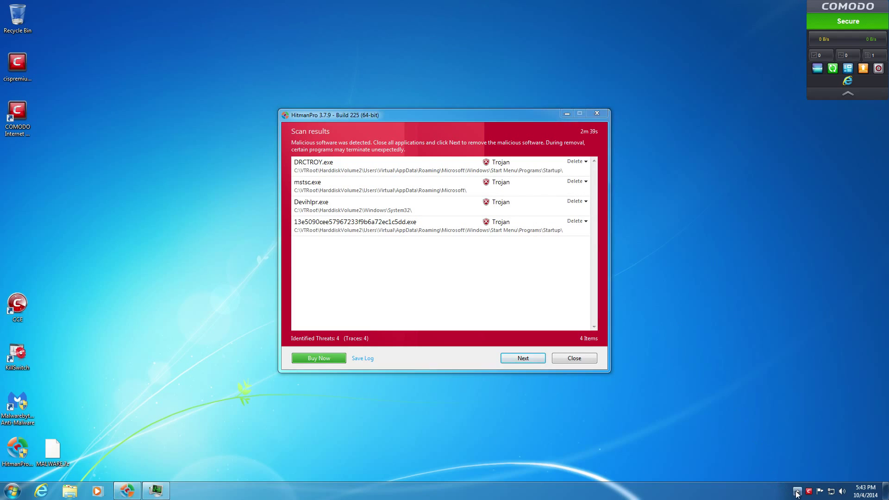
double_click(795, 444)
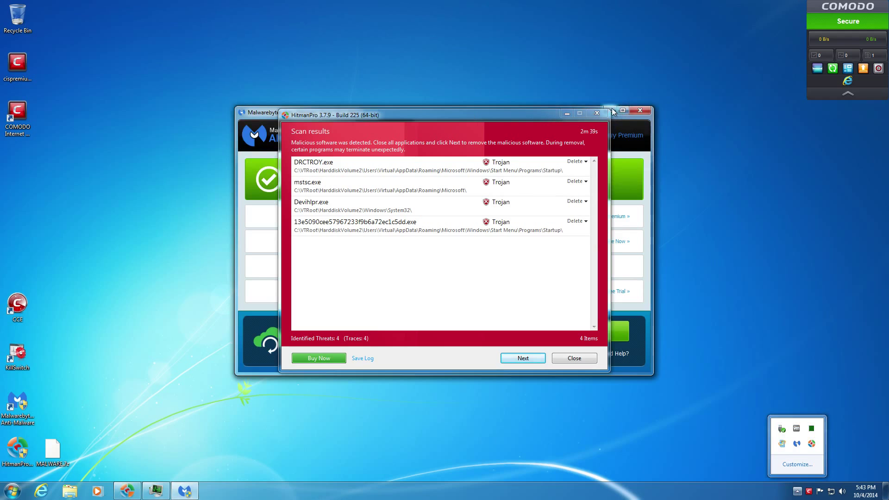
click(566, 114)
click(434, 136)
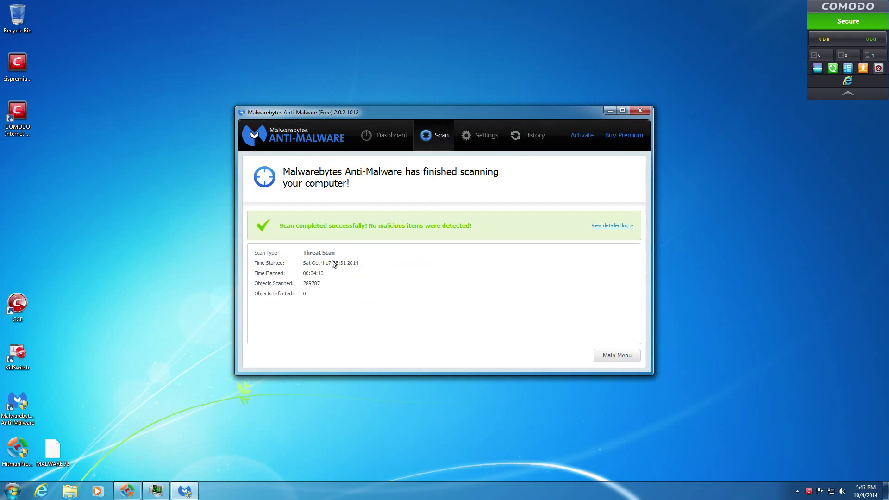
click(617, 355)
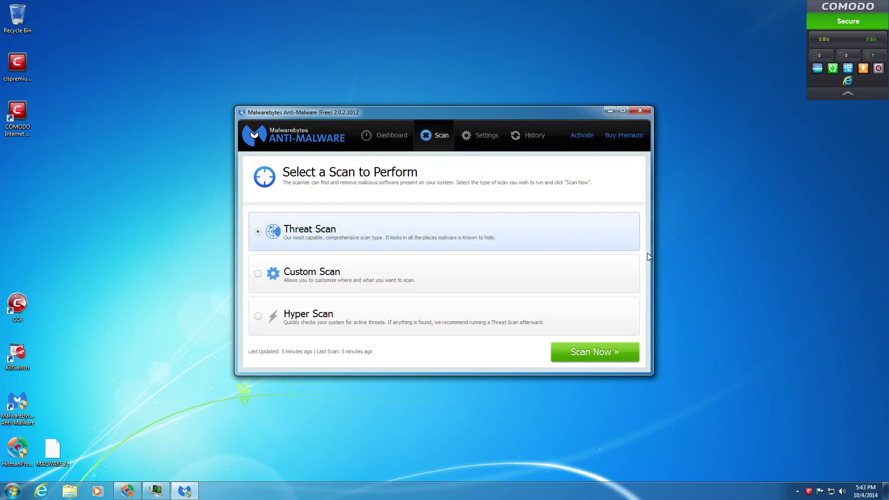
click(640, 110)
- Switch to HitmanPro and review the detected files' locations and the DRCTROY.exe detection details
click(127, 490)
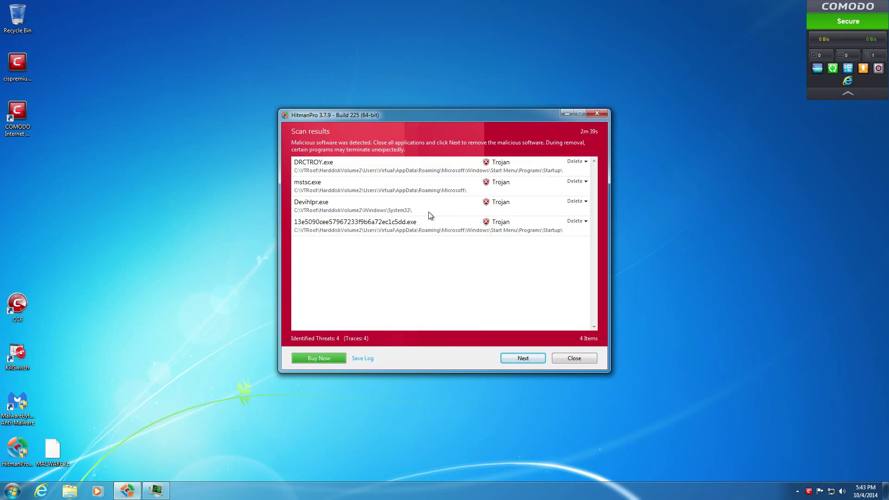
click(375, 171)
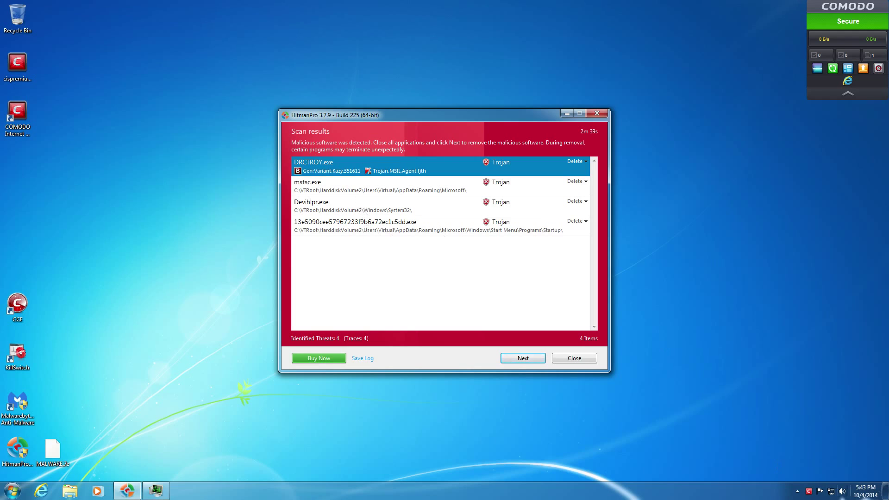
click(796, 491)
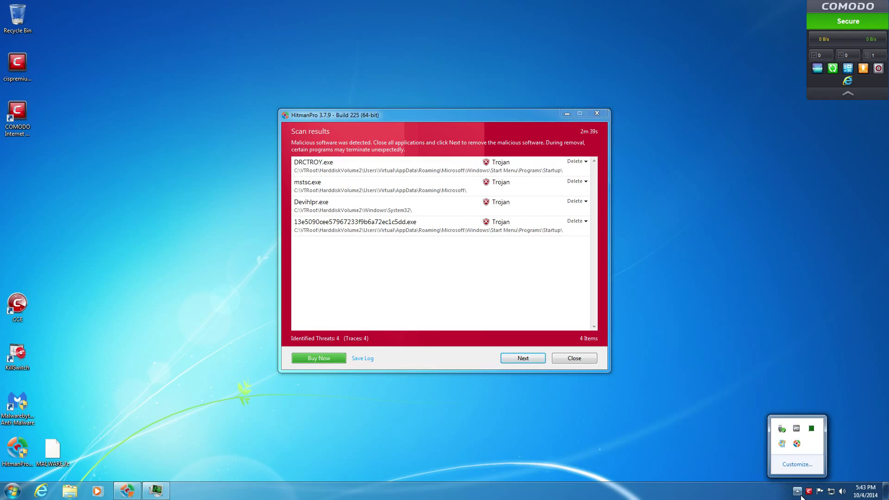
click(485, 273)
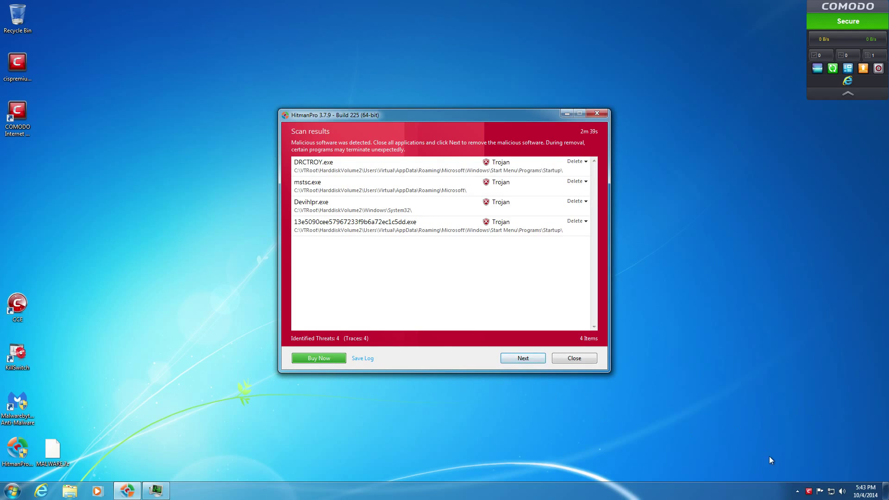
- Switch to COMODO Internet Security, reset the sandbox, and close the main window
click(811, 492)
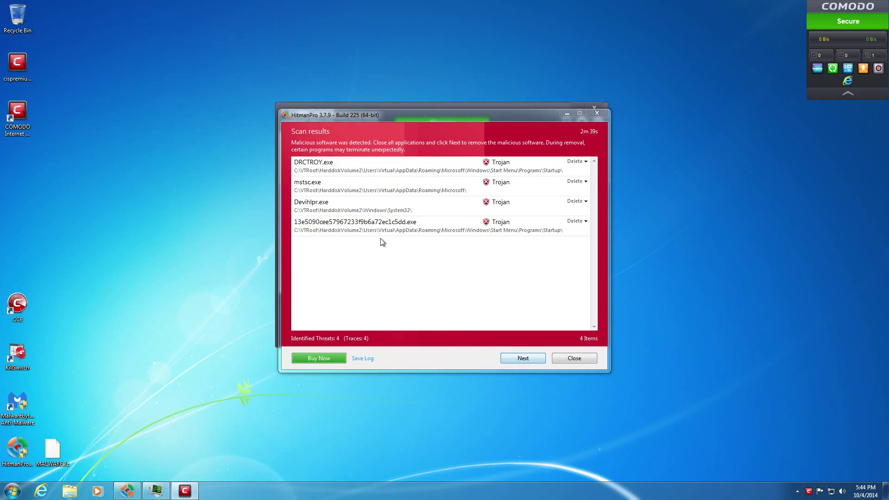
click(566, 114)
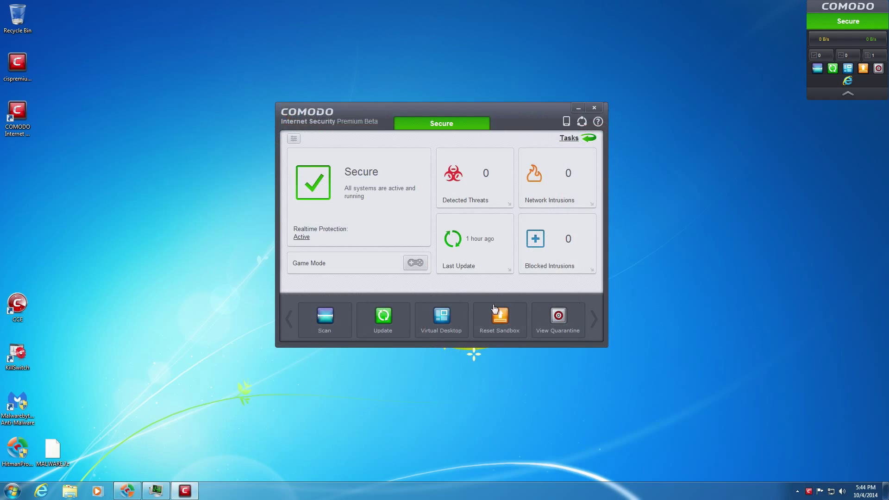
click(504, 326)
click(319, 294)
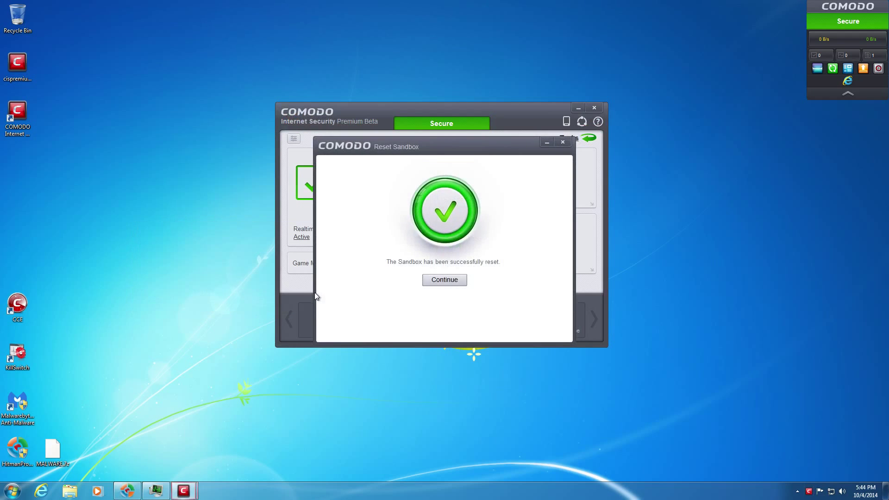
click(446, 279)
click(594, 107)
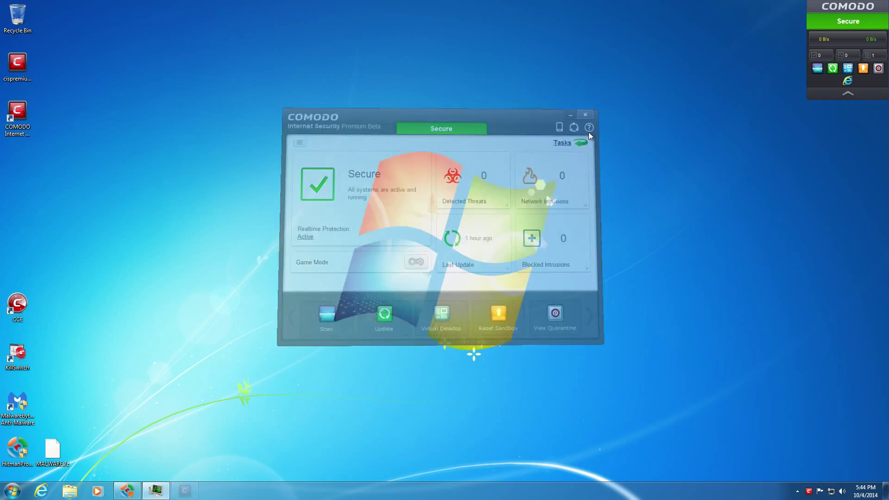
- Close the existing HitmanPro results without removing anything, relaunch HitmanPro, and run a one-time scan without storing a copy
click(126, 491)
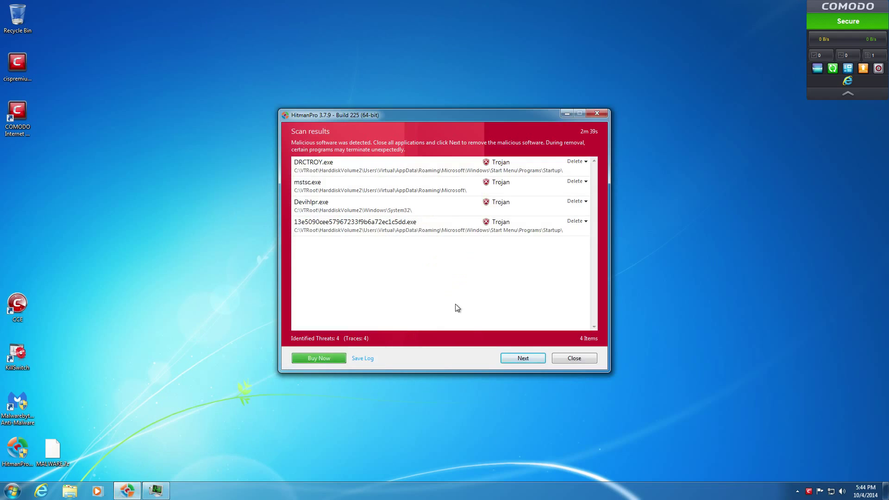
click(574, 359)
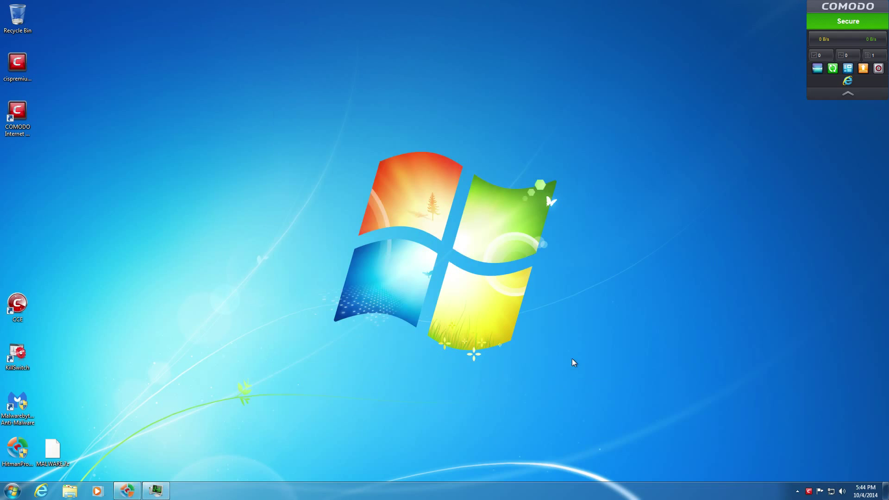
right_click(31, 452)
click(79, 267)
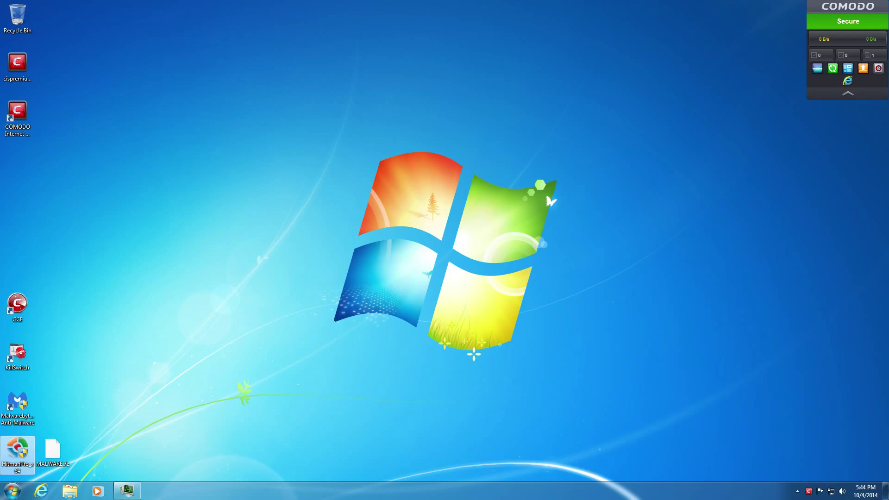
click(474, 262)
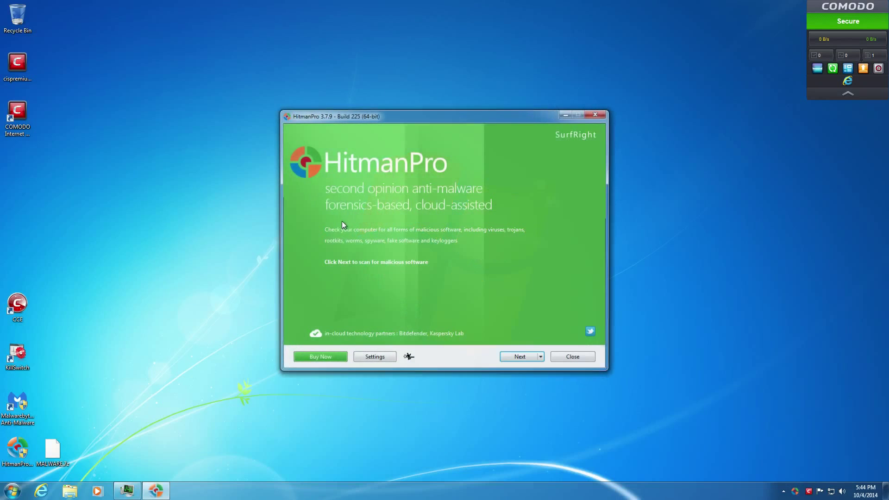
click(520, 359)
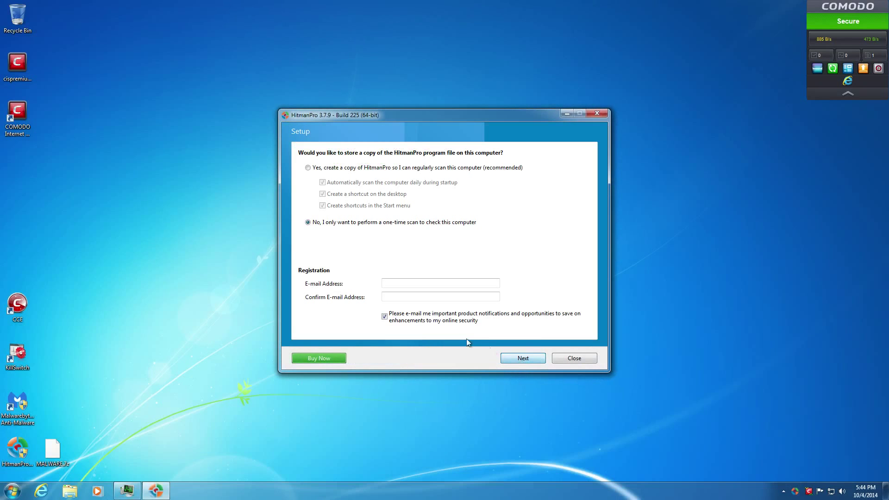
click(529, 360)
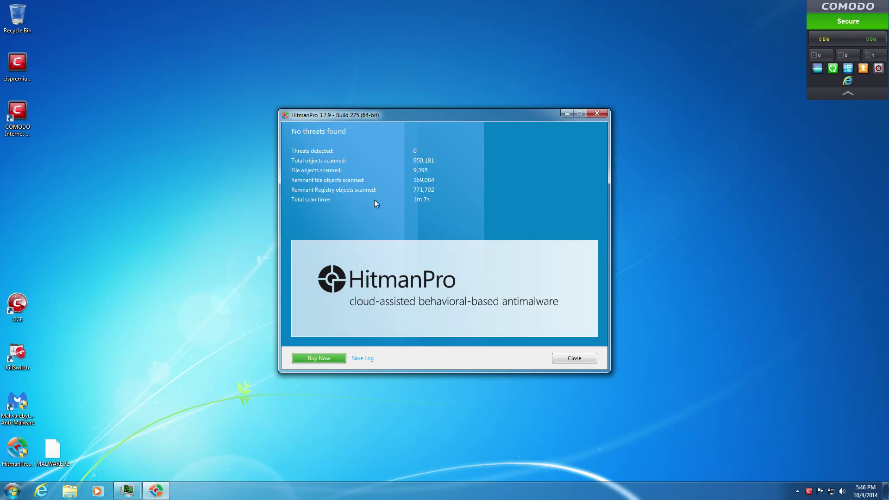
- Switch to Windows Task Manager and examine the running processes from all users
click(127, 492)
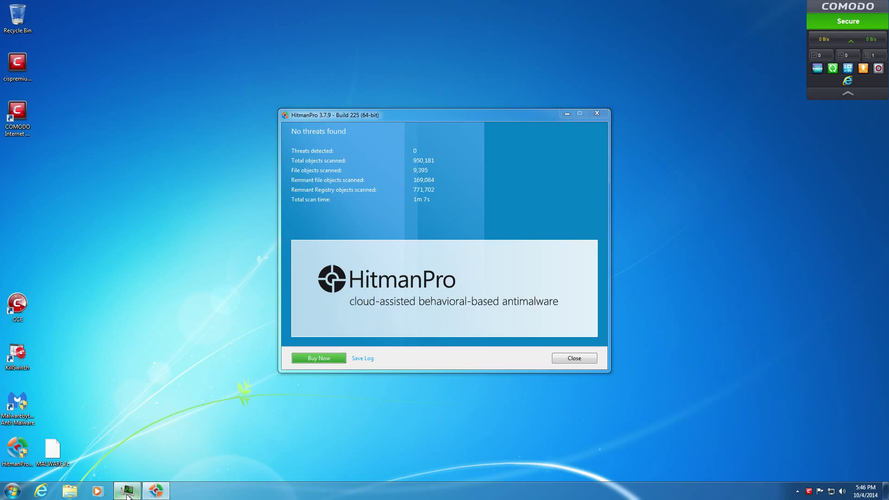
scroll(203, 328, down, 3)
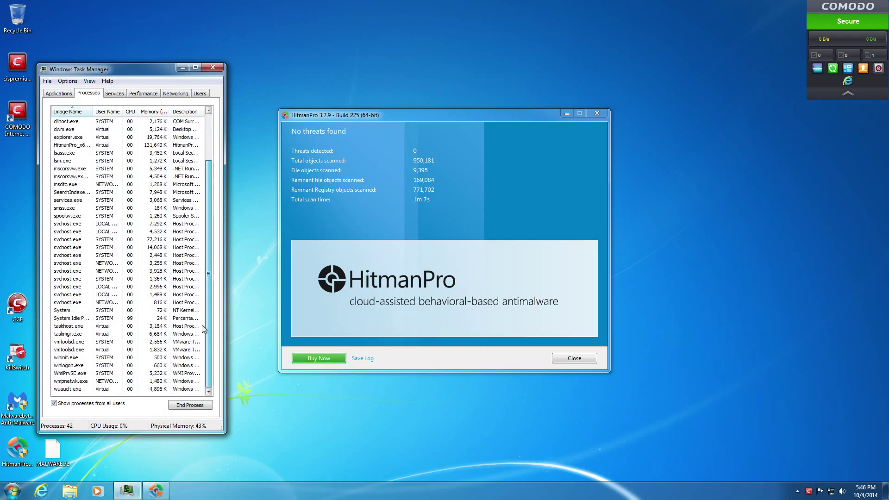
- Review the running processes from the start of the list, and close Task Manager and the HitmanPro results
scroll(207, 290, up, 3)
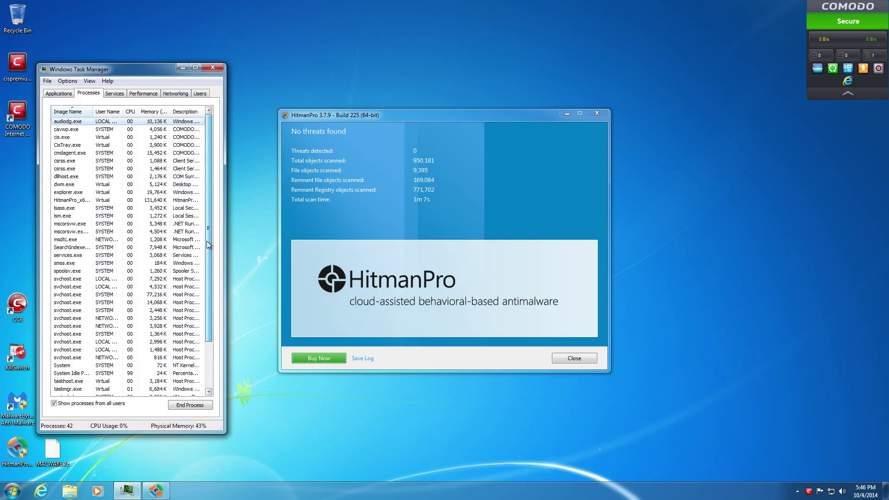
click(98, 129)
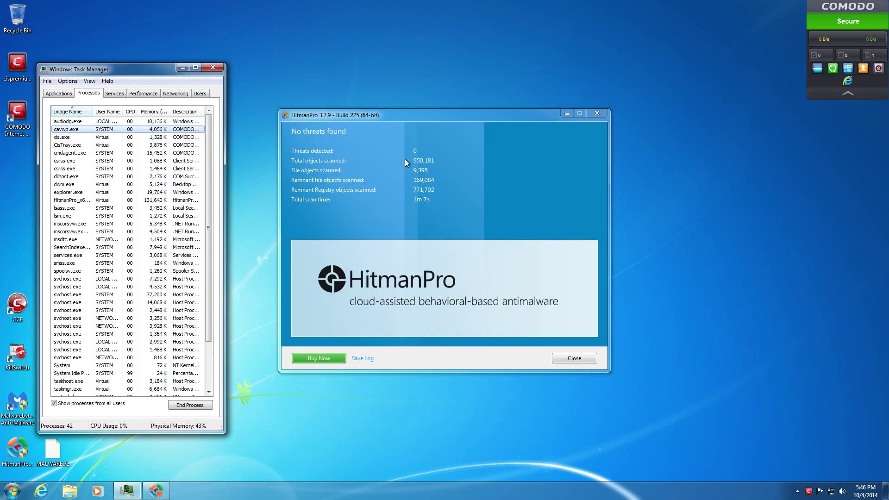
click(67, 145)
click(65, 169)
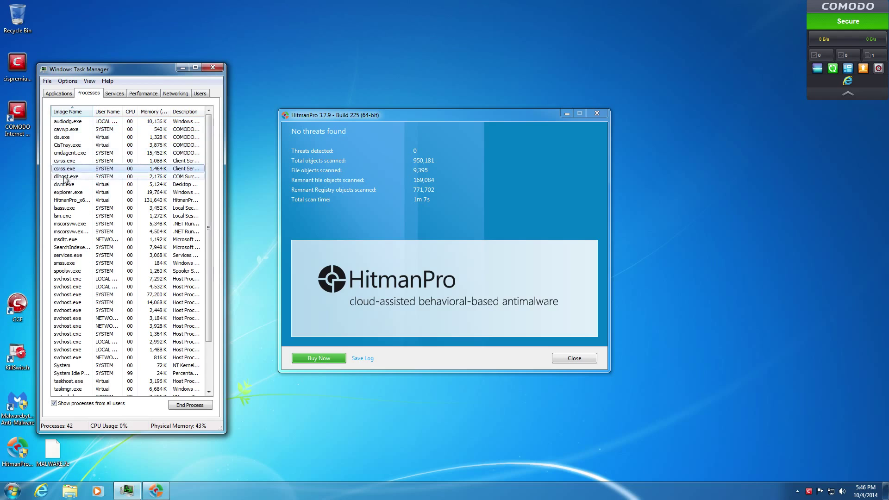
click(70, 217)
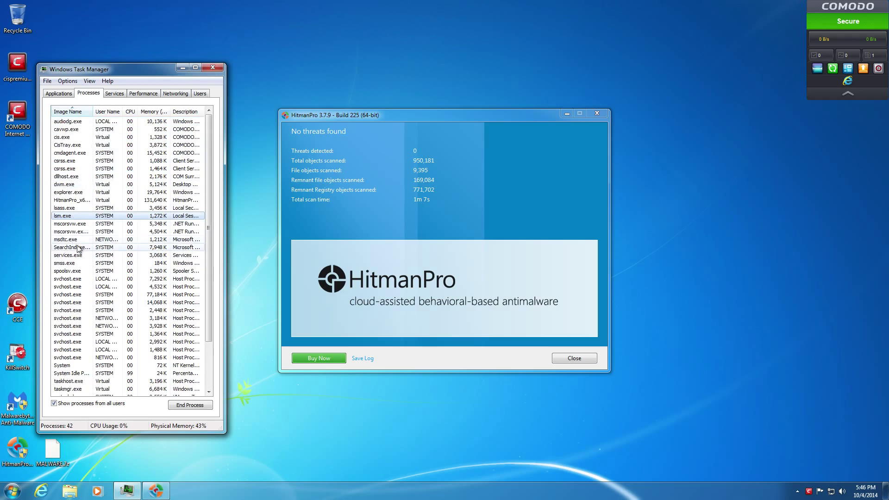
click(214, 68)
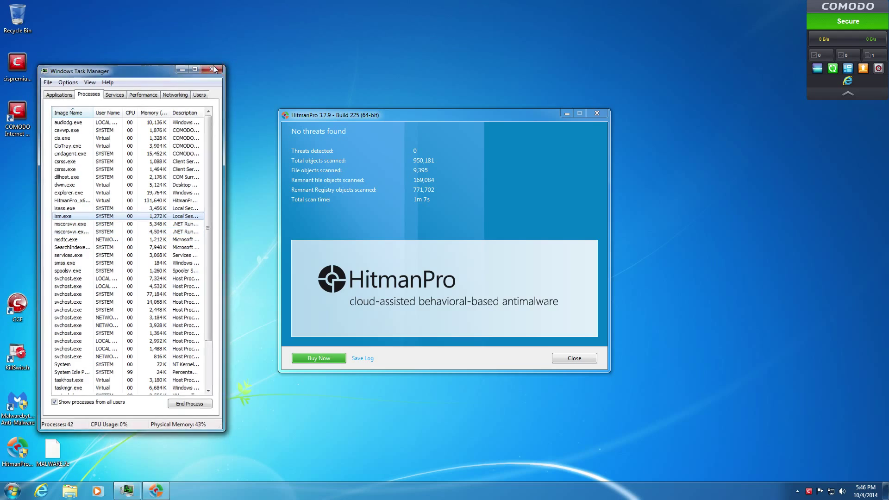
click(560, 357)
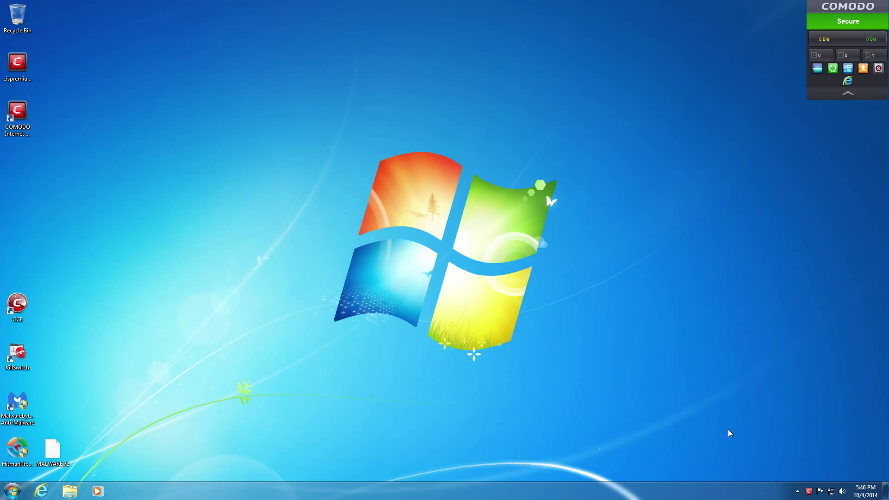
- Switch to COMODO Internet Security and open the first Run Virtually rule for All Applications in the Auto-Sandbox settings
double_click(808, 490)
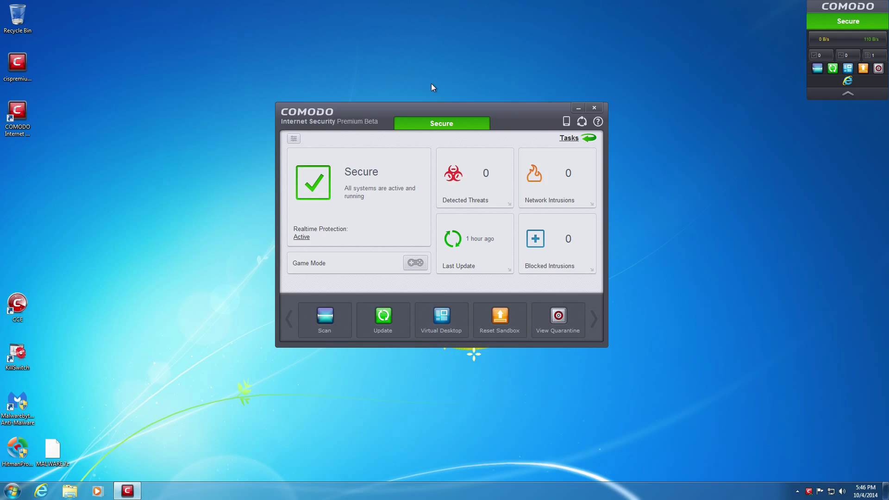
click(587, 138)
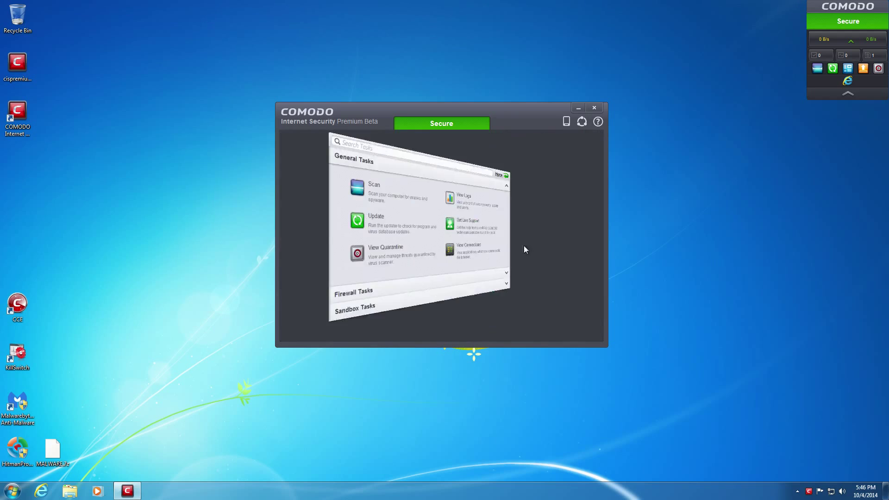
click(423, 335)
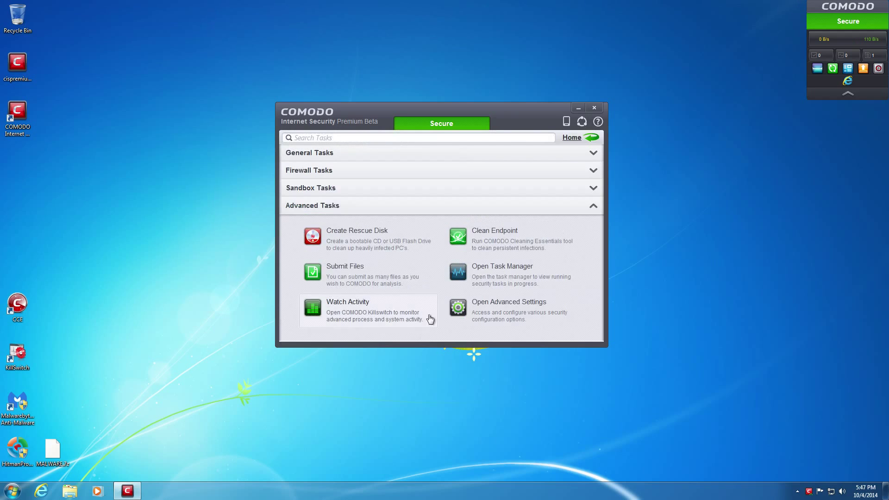
click(411, 190)
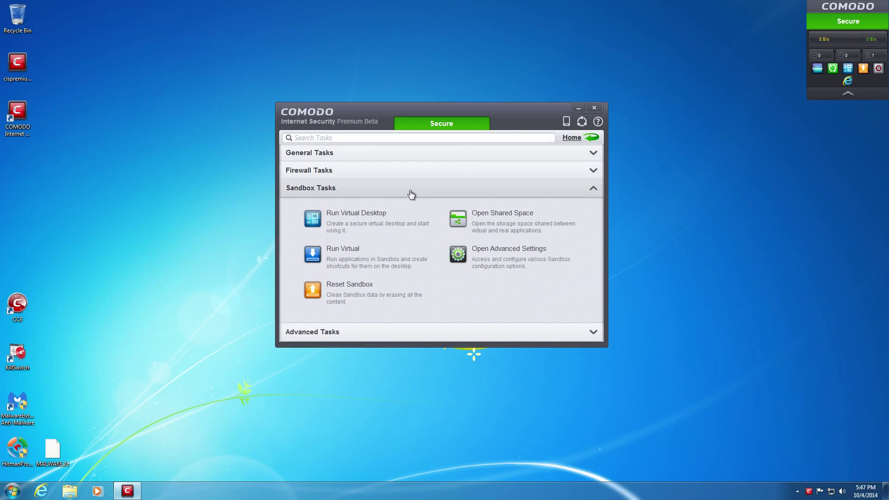
click(473, 257)
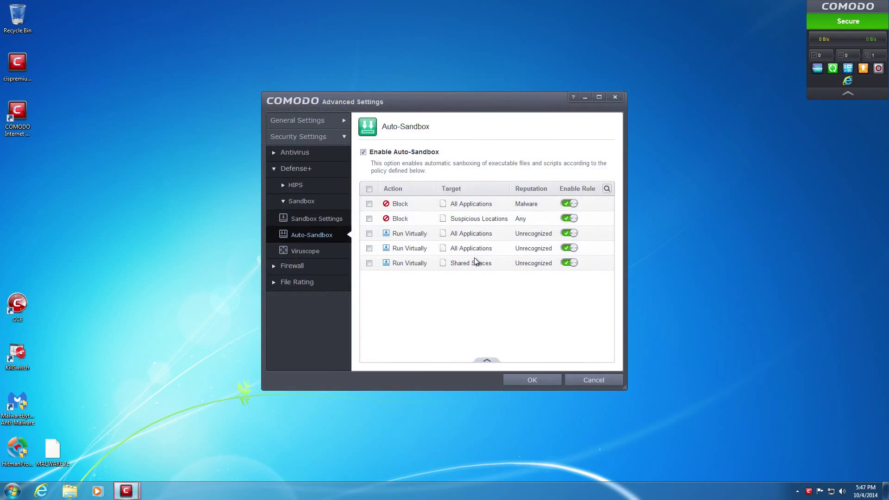
click(471, 235)
click(487, 361)
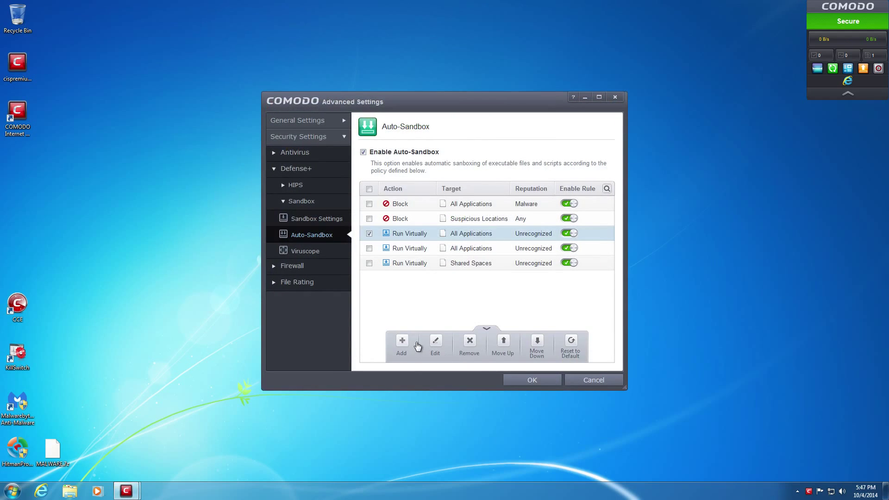
click(440, 344)
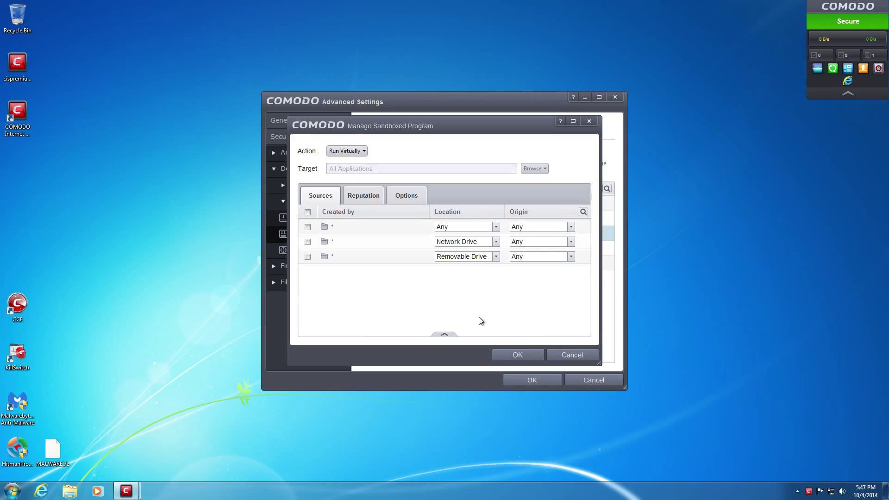
- Try Internet as the origin for the rule's source with location Any, and return the origin to Any
click(537, 227)
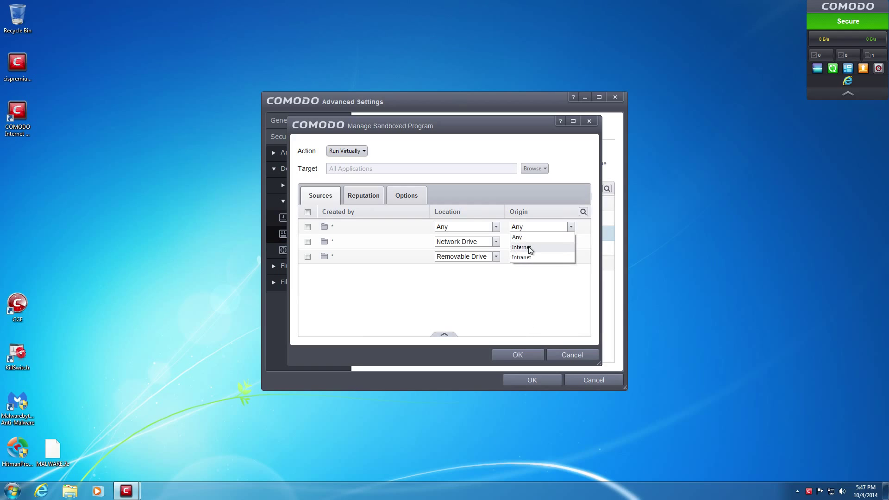
click(530, 247)
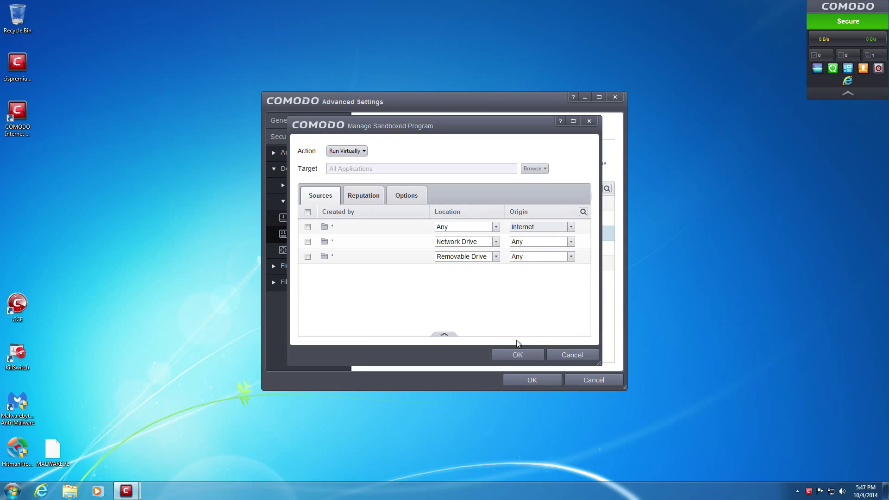
click(533, 230)
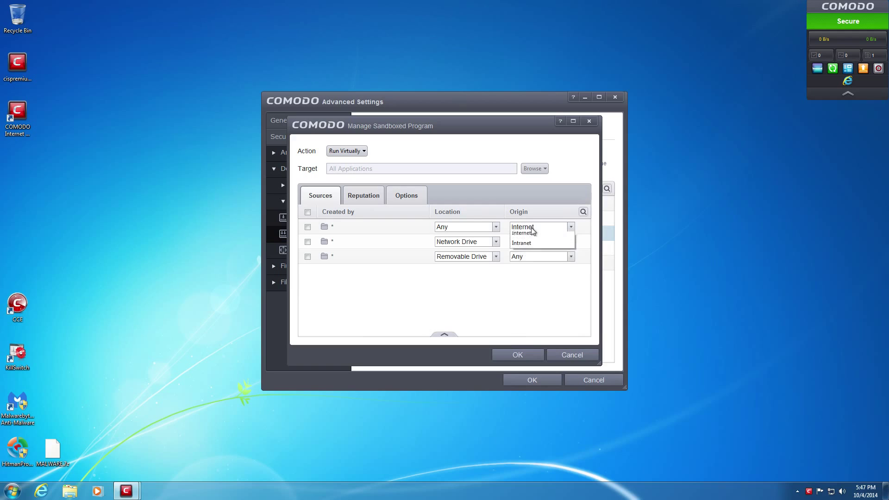
click(523, 236)
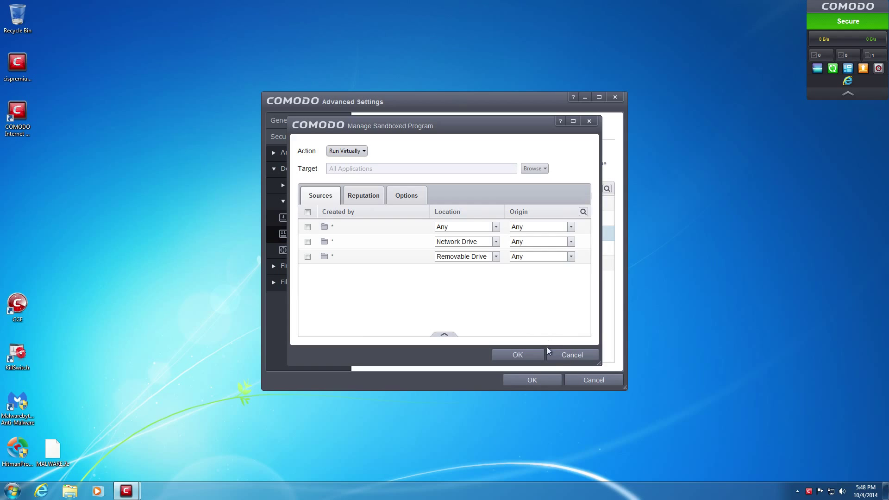
- Leave the sandbox rule and the advanced settings without saving, and close the COMODO main window
click(572, 354)
click(587, 379)
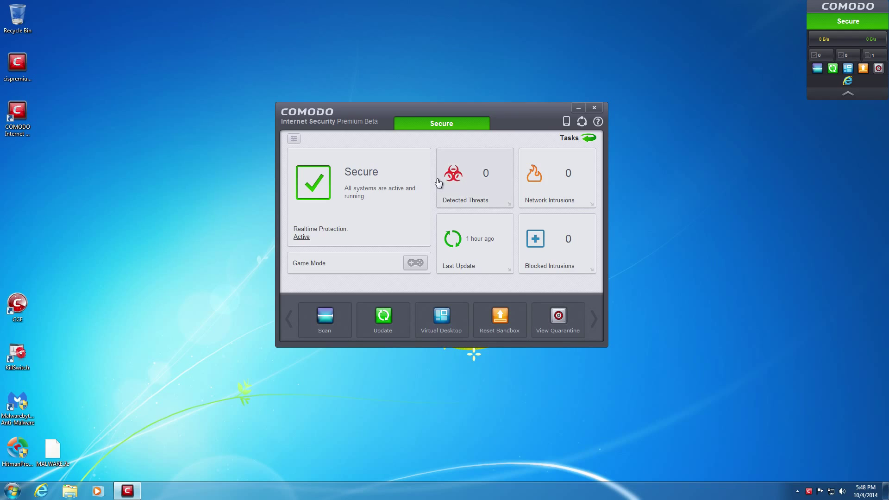
click(595, 109)
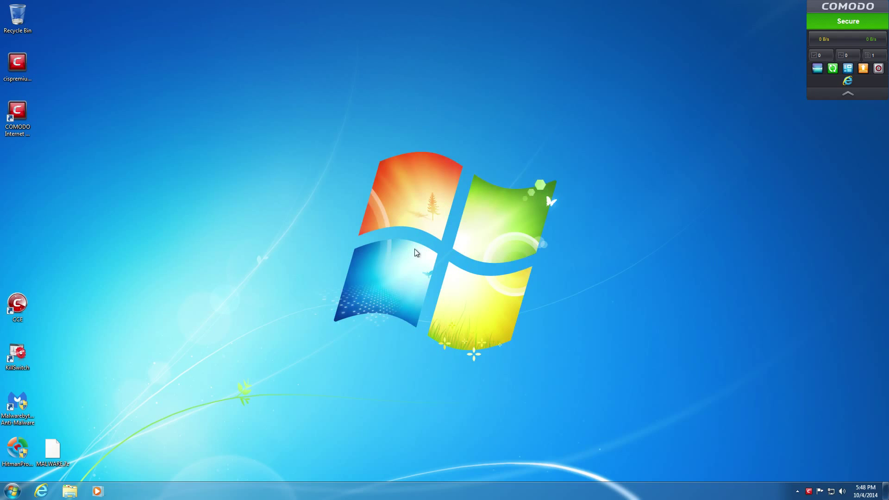